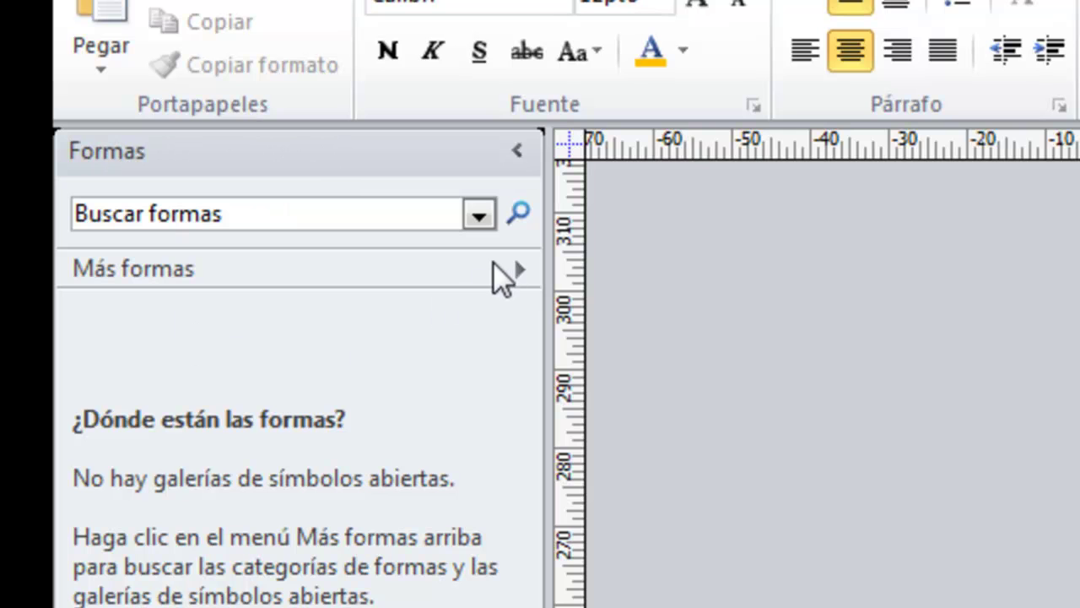
Open the "Estudio de dimensiones - Ingeniería" shape stencil from the Extras de Visio category
{"action": "left_click", "coordinate": [496, 268]}
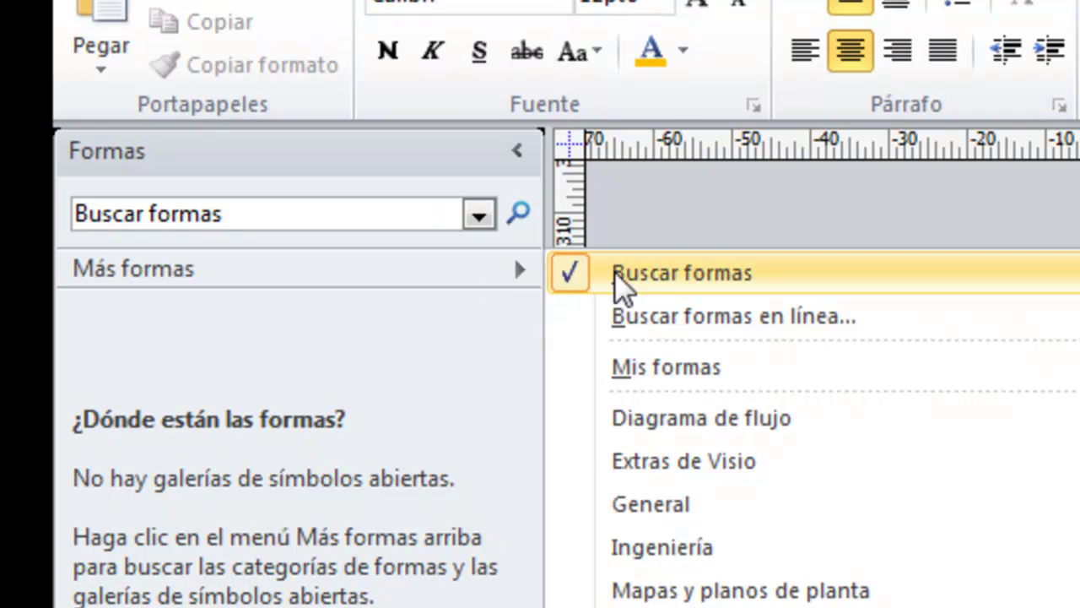
{"action": "mouse_move", "coordinate": [787, 455]}
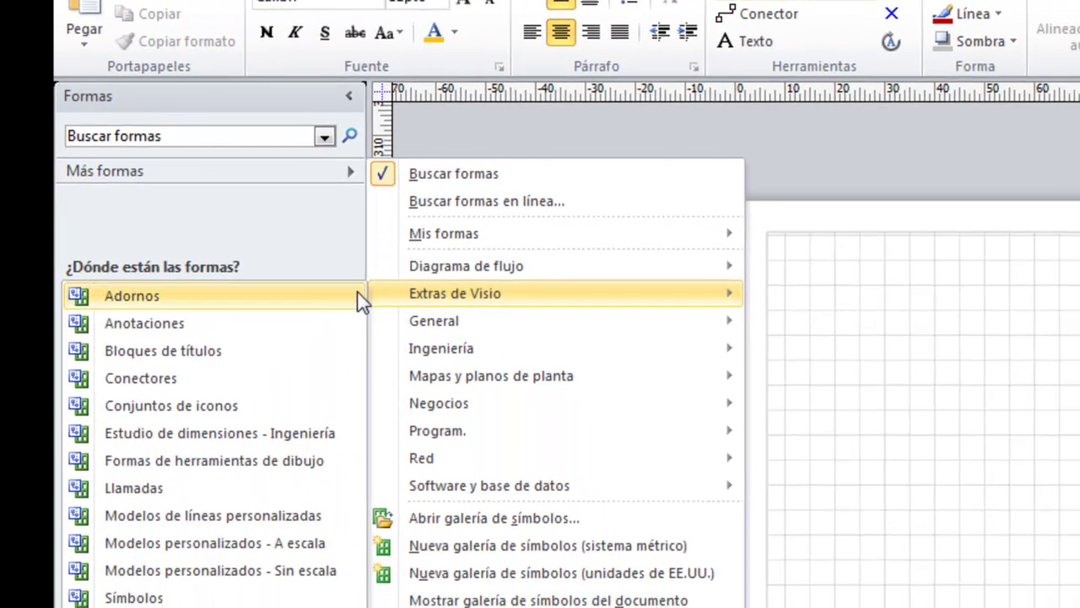
{"action": "left_click", "coordinate": [296, 434]}
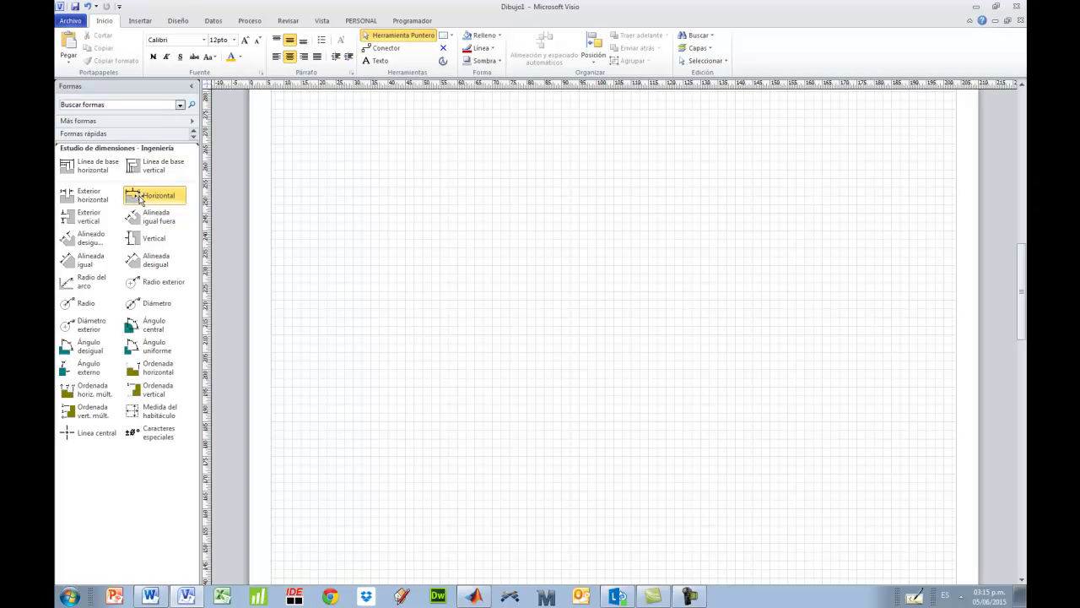
Place a Horizontal dimension shape near the top of the page and extend its left end to a length of about 32.5 mm
{"action": "left_click_drag", "start_coordinate": [137, 200], "coordinate": [494, 231]}
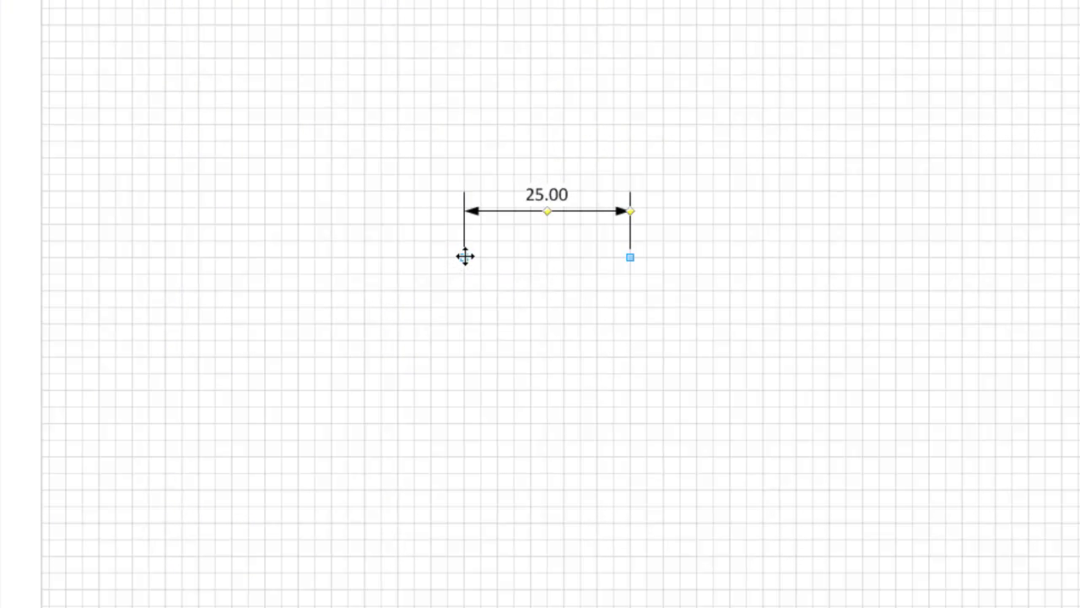
{"action": "left_click_drag", "start_coordinate": [465, 254], "coordinate": [416, 255]}
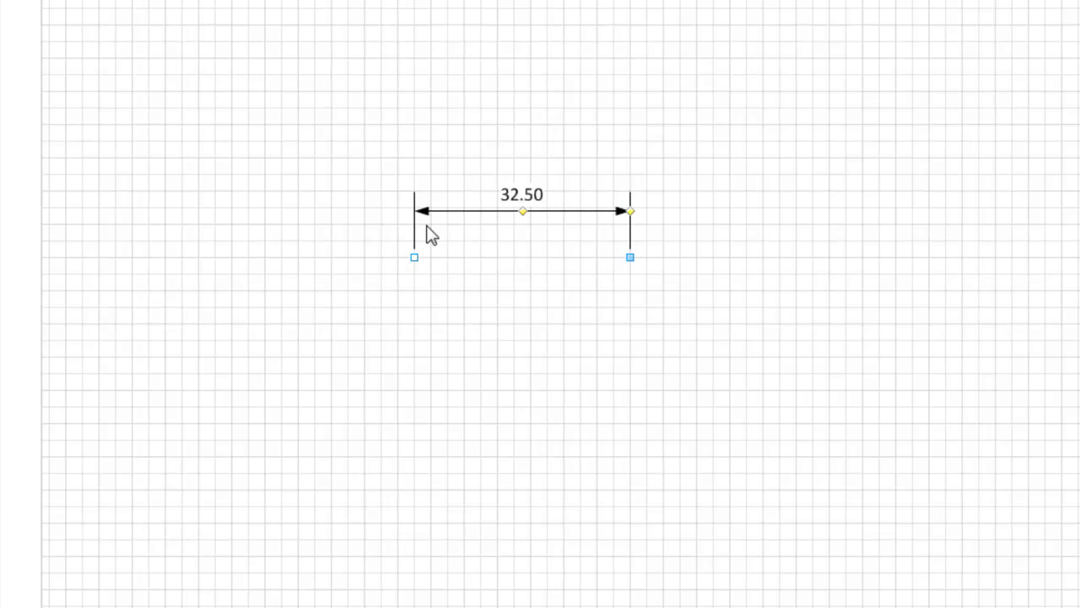
Try different lengths for the horizontal dimension's right extension line, ending back level with the left one
{"action": "mouse_move", "coordinate": [414, 255]}
{"action": "left_mouse_down"}
{"action": "mouse_move", "coordinate": [413, 391]}
{"action": "mouse_move", "coordinate": [415, 256]}
{"action": "left_mouse_up"}
{"action": "left_click_drag", "start_coordinate": [629, 257], "coordinate": [630, 307]}
{"action": "left_click_drag", "start_coordinate": [628, 397], "coordinate": [628, 409]}
{"action": "left_click_drag", "start_coordinate": [635, 319], "coordinate": [630, 280]}
{"action": "left_click_drag", "start_coordinate": [629, 284], "coordinate": [628, 348]}
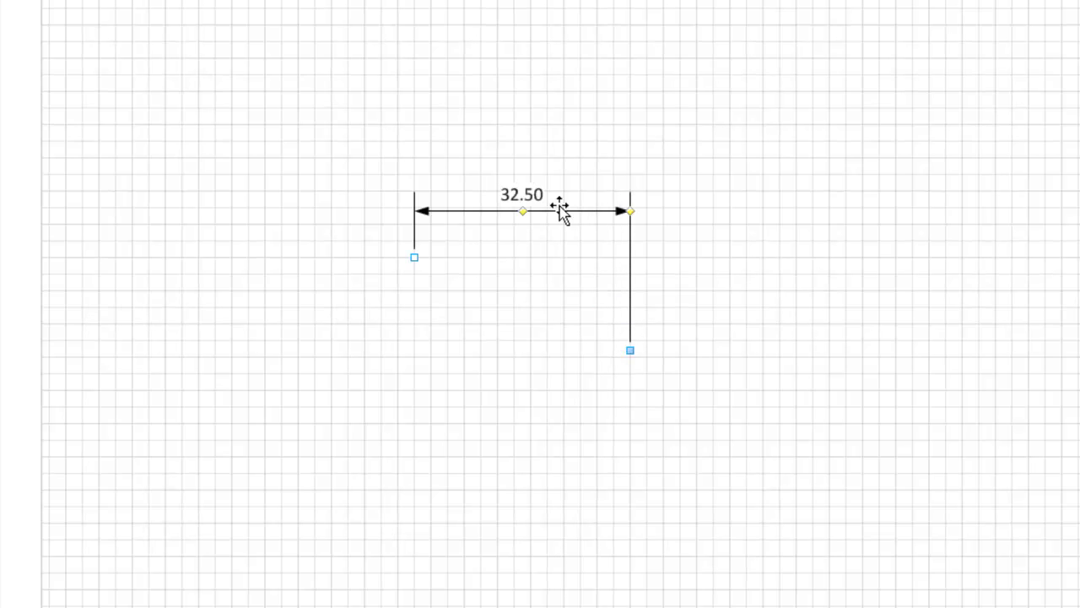
{"action": "left_click_drag", "start_coordinate": [632, 350], "coordinate": [630, 257]}
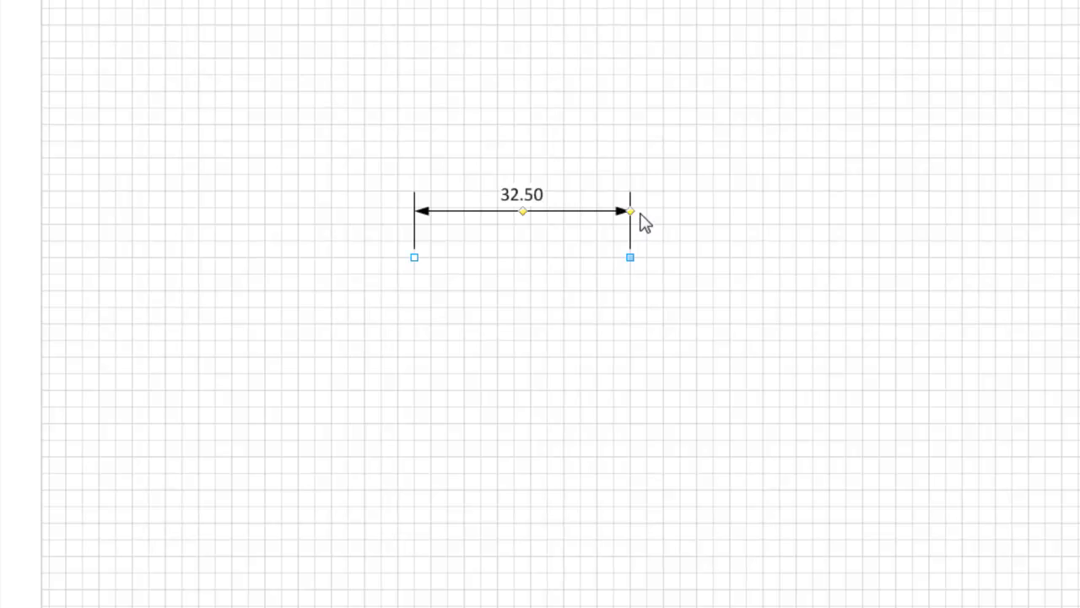
Raise the horizontal dimension's arrow line slightly, and try its text off-centre and out on a leader before recentring it above the line
{"action": "mouse_move", "coordinate": [625, 211]}
{"action": "left_mouse_down"}
{"action": "mouse_move", "coordinate": [622, 224]}
{"action": "mouse_move", "coordinate": [621, 108]}
{"action": "mouse_move", "coordinate": [624, 323]}
{"action": "mouse_move", "coordinate": [591, 426]}
{"action": "mouse_move", "coordinate": [622, 140]}
{"action": "mouse_move", "coordinate": [614, 407]}
{"action": "mouse_move", "coordinate": [607, 248]}
{"action": "mouse_move", "coordinate": [622, 190]}
{"action": "left_mouse_up"}
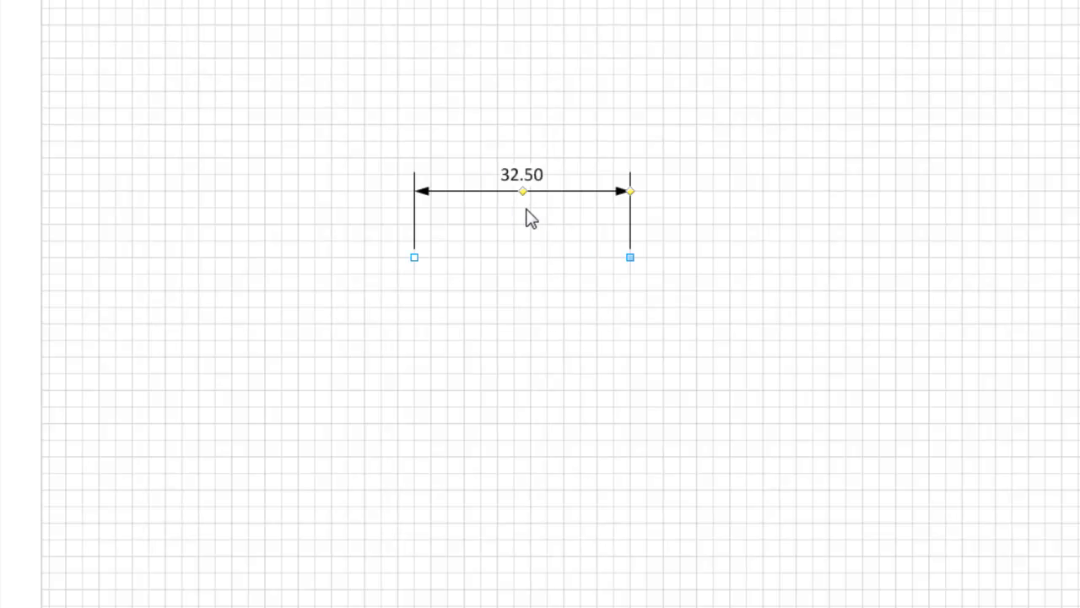
{"action": "mouse_move", "coordinate": [526, 192]}
{"action": "left_mouse_down"}
{"action": "mouse_move", "coordinate": [524, 253]}
{"action": "mouse_move", "coordinate": [516, 191]}
{"action": "left_mouse_up"}
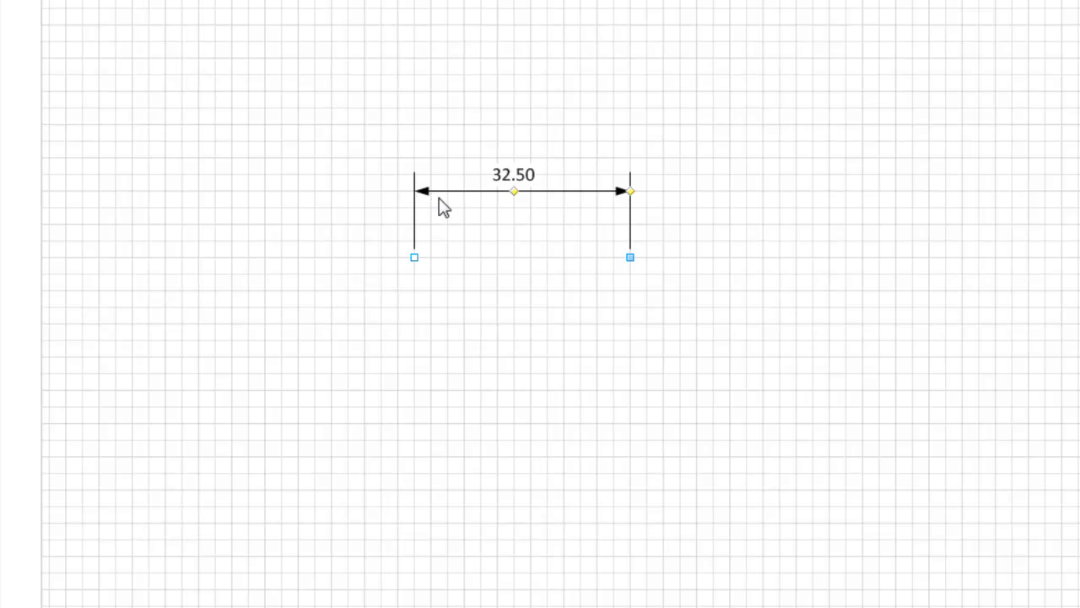
{"action": "left_click_drag", "start_coordinate": [513, 189], "coordinate": [620, 96]}
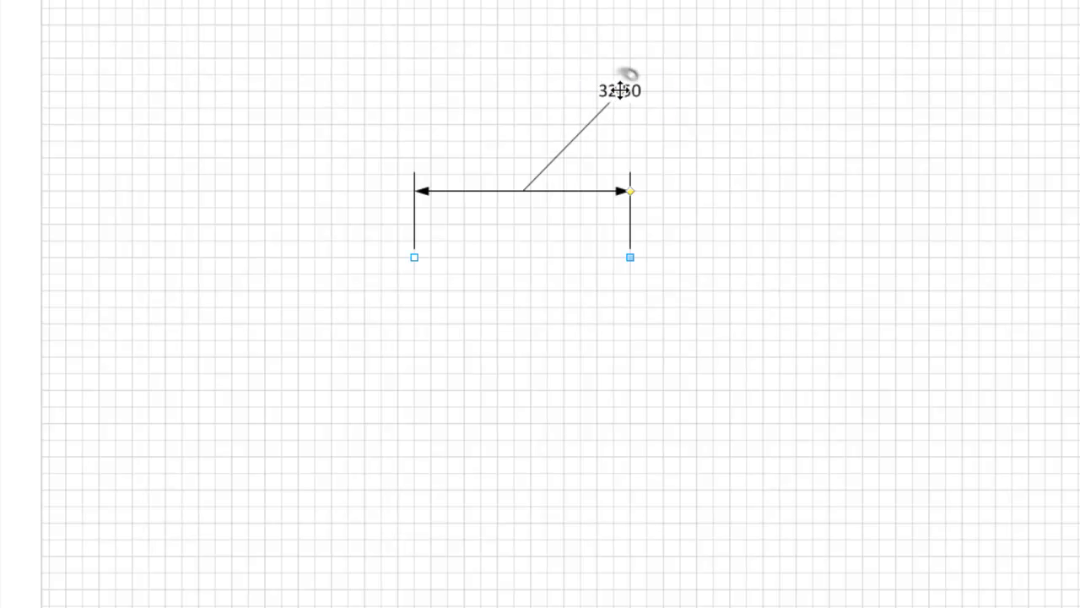
{"action": "left_click_drag", "start_coordinate": [621, 91], "coordinate": [523, 188]}
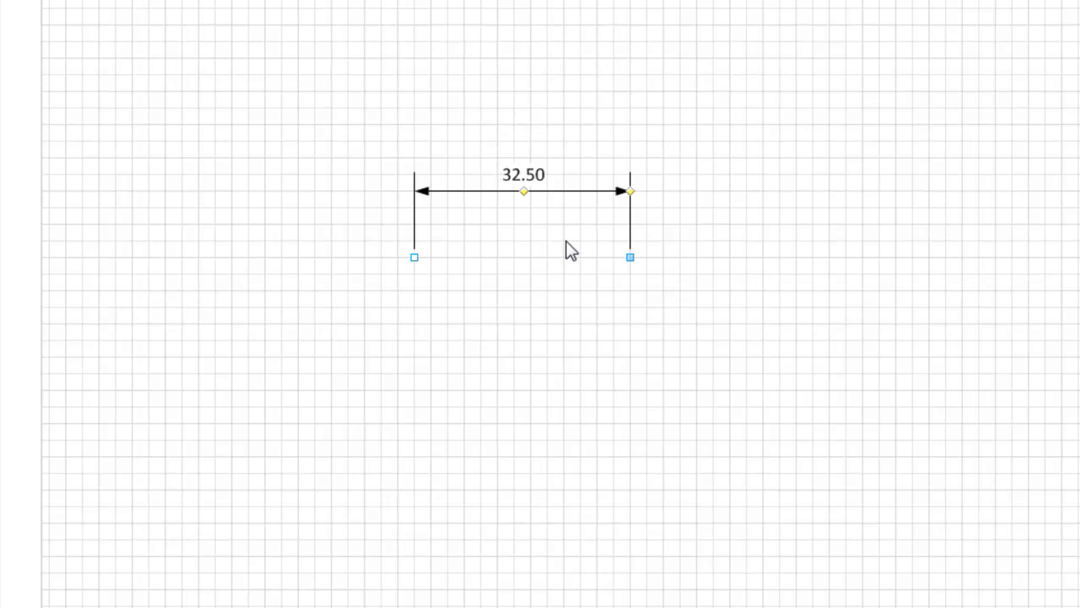
Open the horizontal dimension's precision and units settings and set the precision to one decimal place (0.0)
{"action": "left_click", "coordinate": [506, 237]}
{"action": "right_click", "coordinate": [525, 184]}
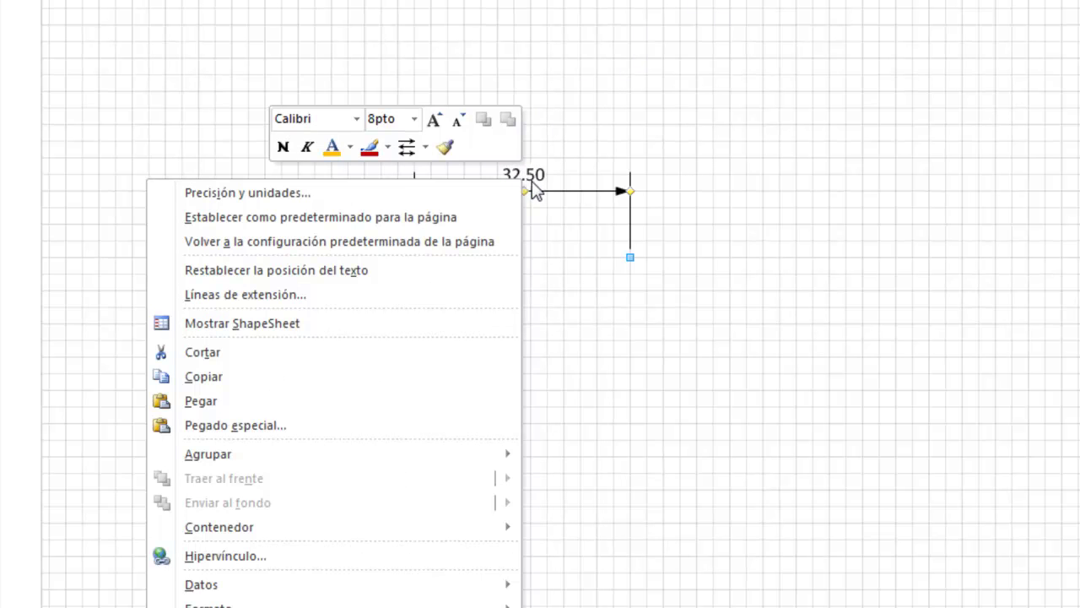
{"action": "left_click", "coordinate": [290, 192]}
{"action": "left_click_drag", "start_coordinate": [379, 270], "coordinate": [734, 130]}
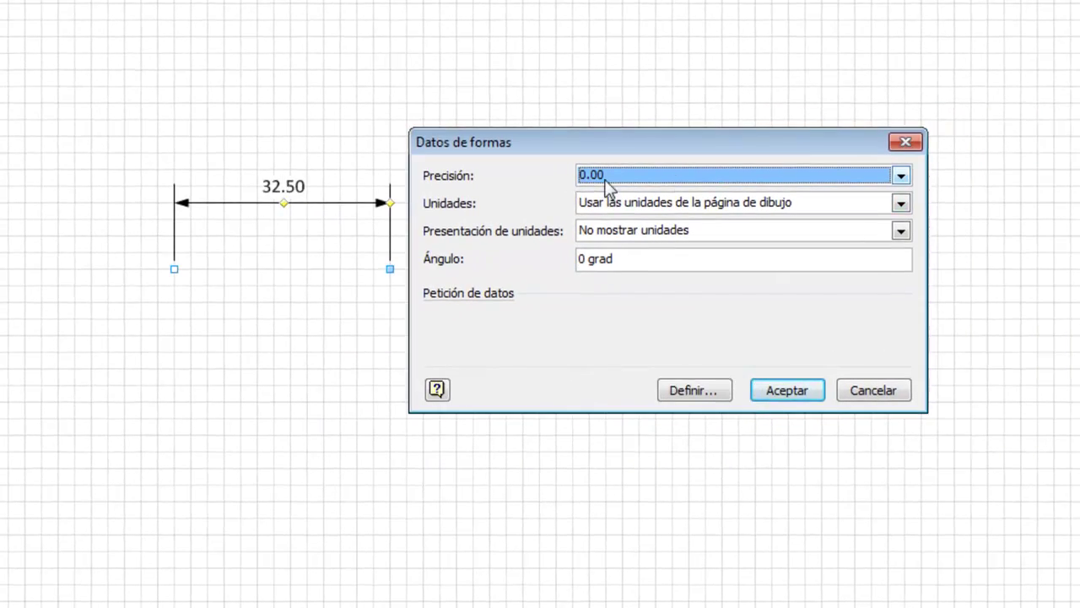
{"action": "left_click", "coordinate": [893, 176]}
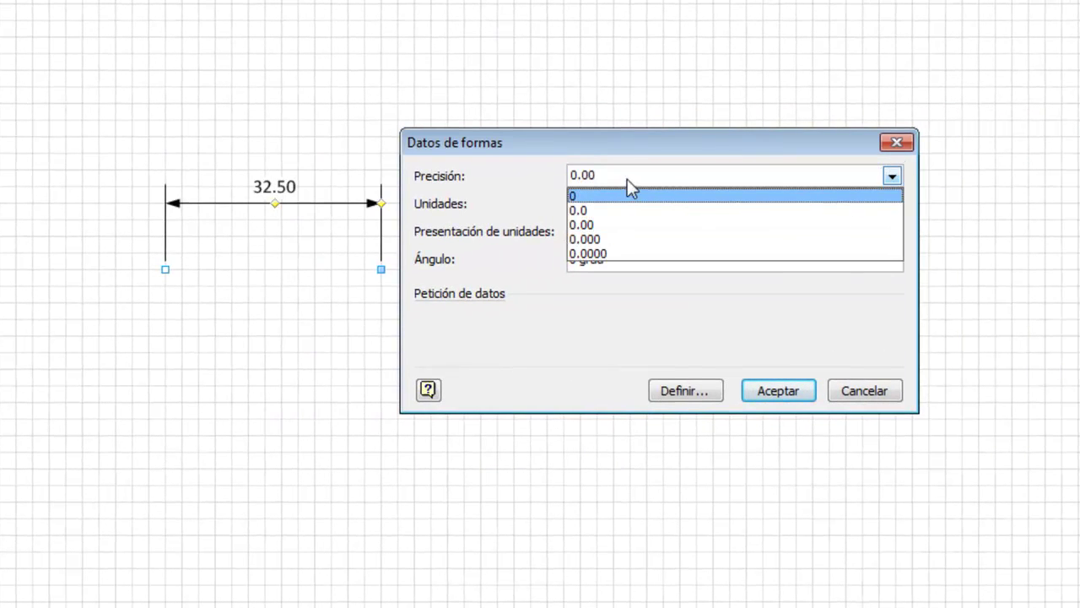
{"action": "left_click", "coordinate": [588, 213]}
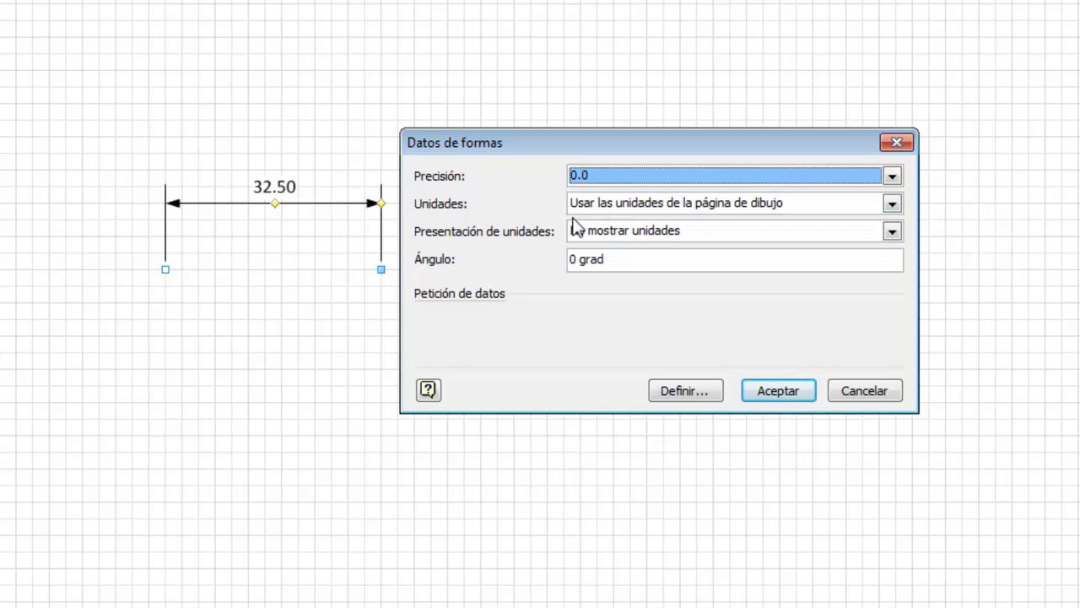
Keep the drawing page's units for the horizontal dimension, set the unit presentation to "Mostrar unidades", and apply the settings
{"action": "left_click", "coordinate": [892, 204]}
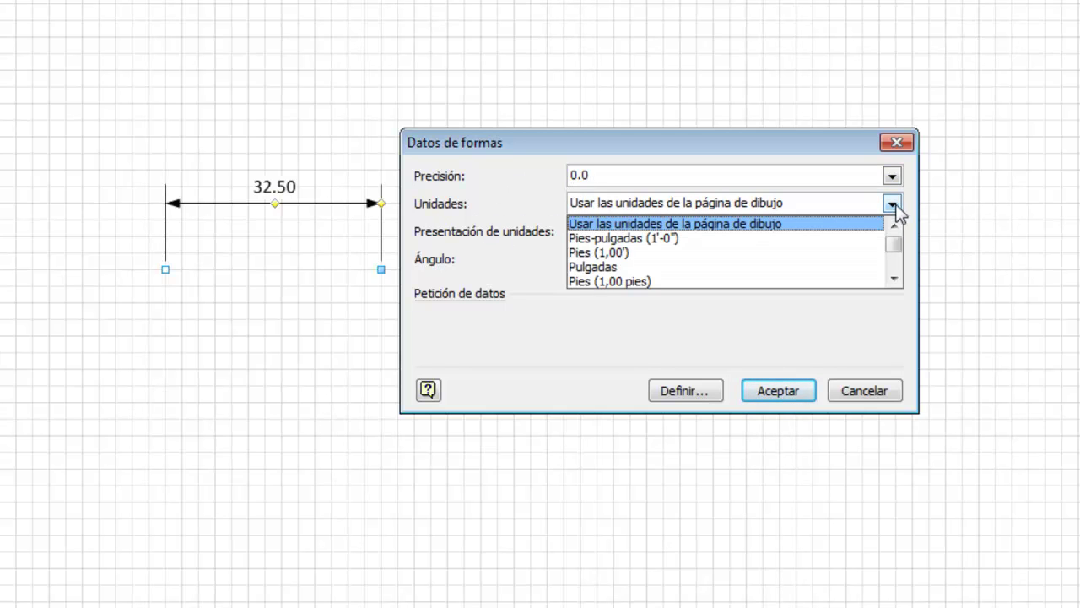
{"action": "scroll", "coordinate": [893, 247], "scroll_direction": "down", "scroll_amount": 2}
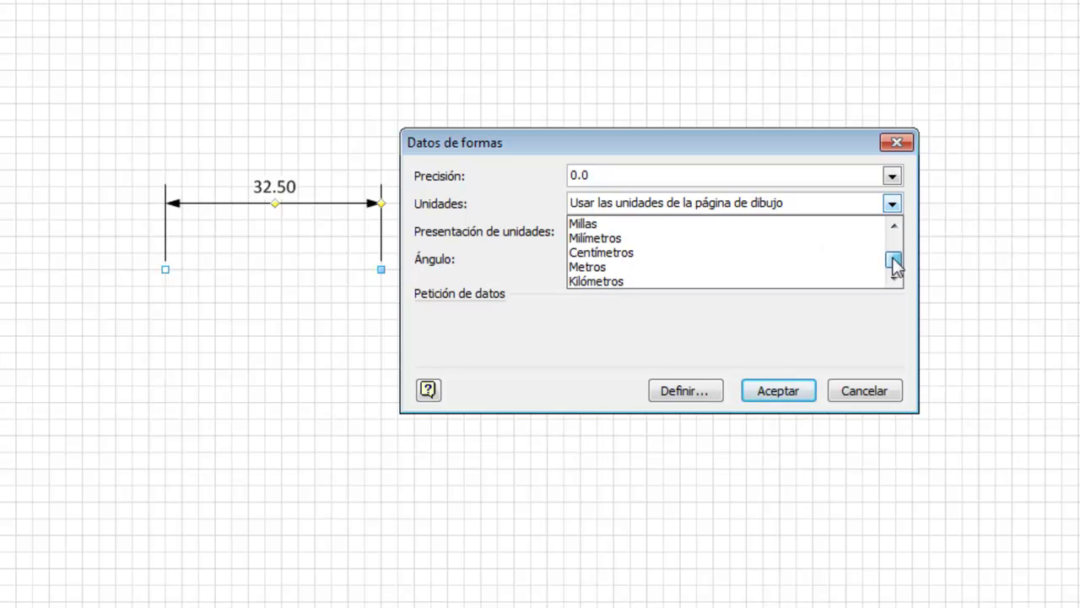
{"action": "left_click_drag", "start_coordinate": [893, 262], "coordinate": [894, 234]}
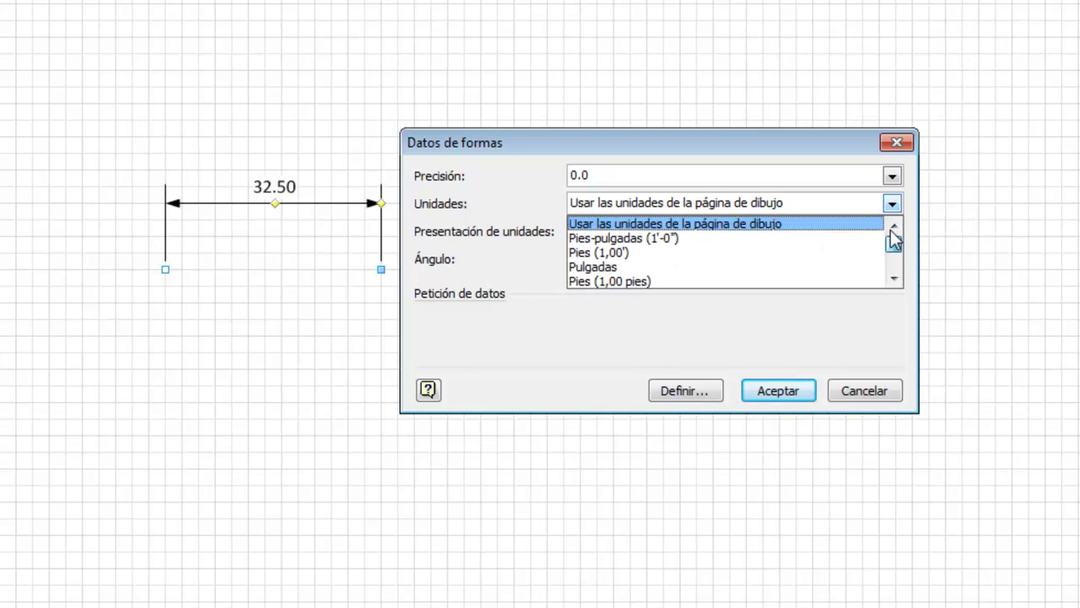
{"action": "left_click", "coordinate": [622, 223]}
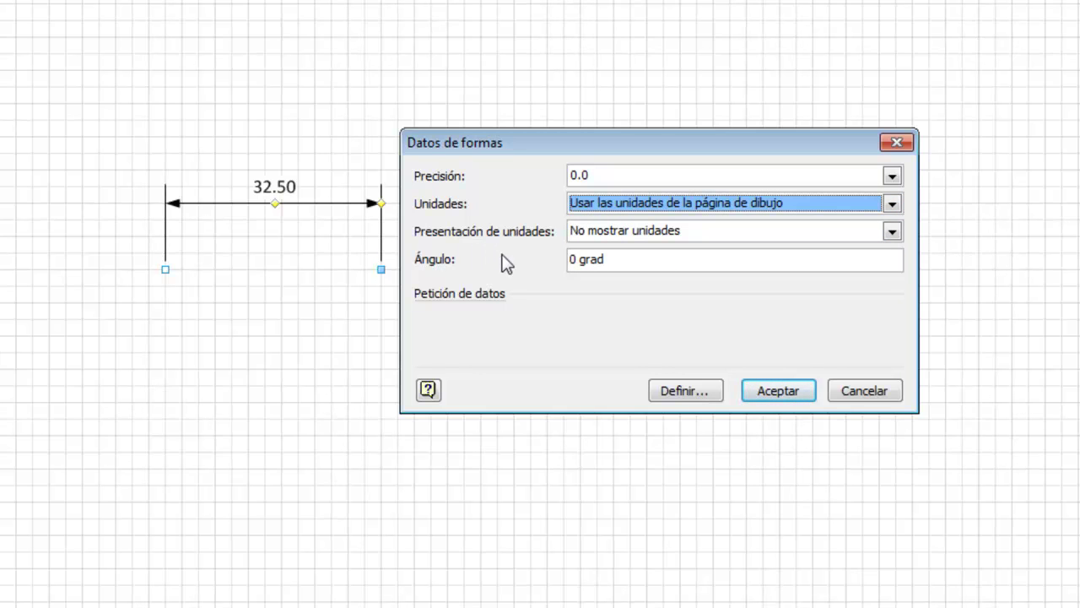
{"action": "left_click", "coordinate": [892, 232]}
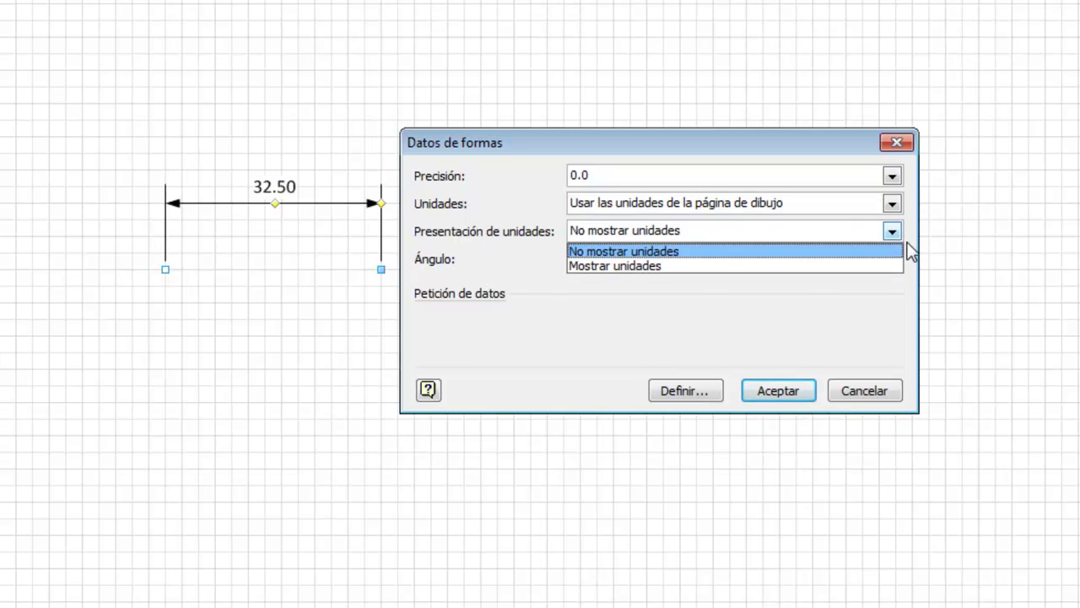
{"action": "left_click", "coordinate": [631, 265]}
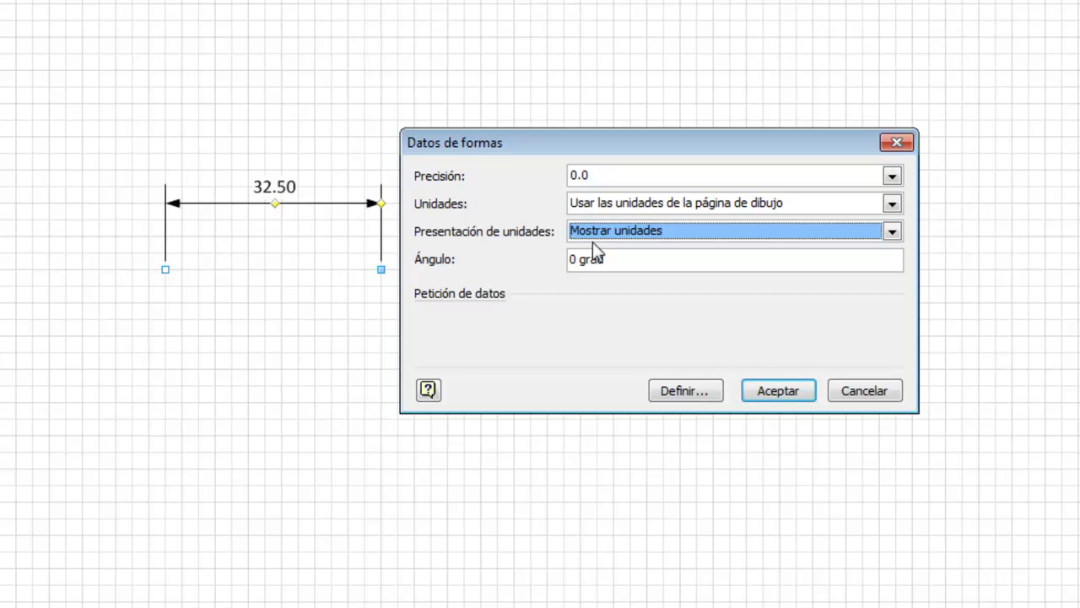
{"action": "left_click", "coordinate": [614, 258]}
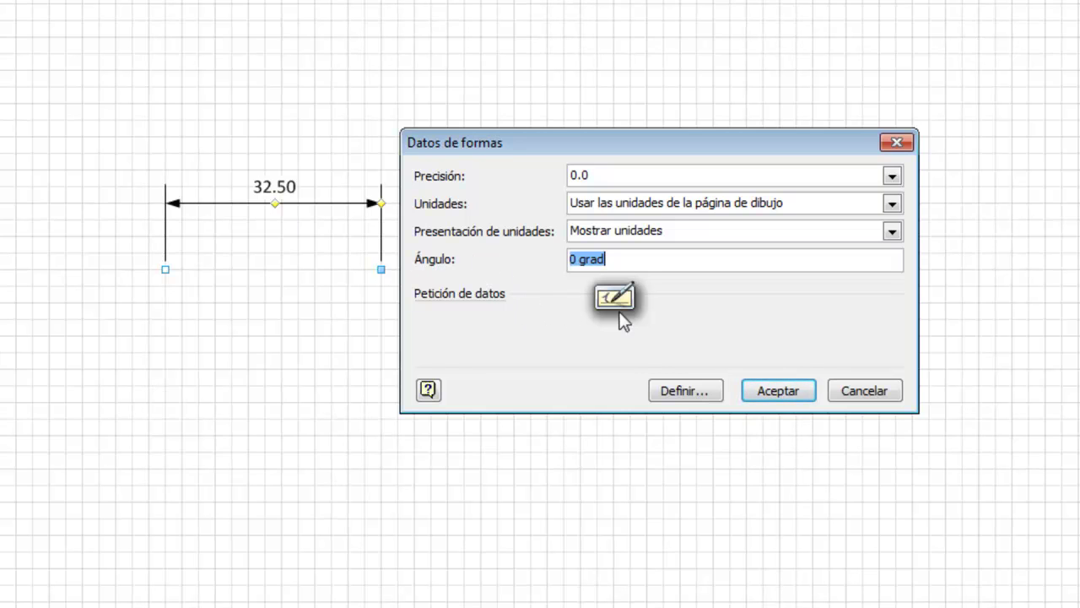
{"action": "left_click", "coordinate": [762, 393]}
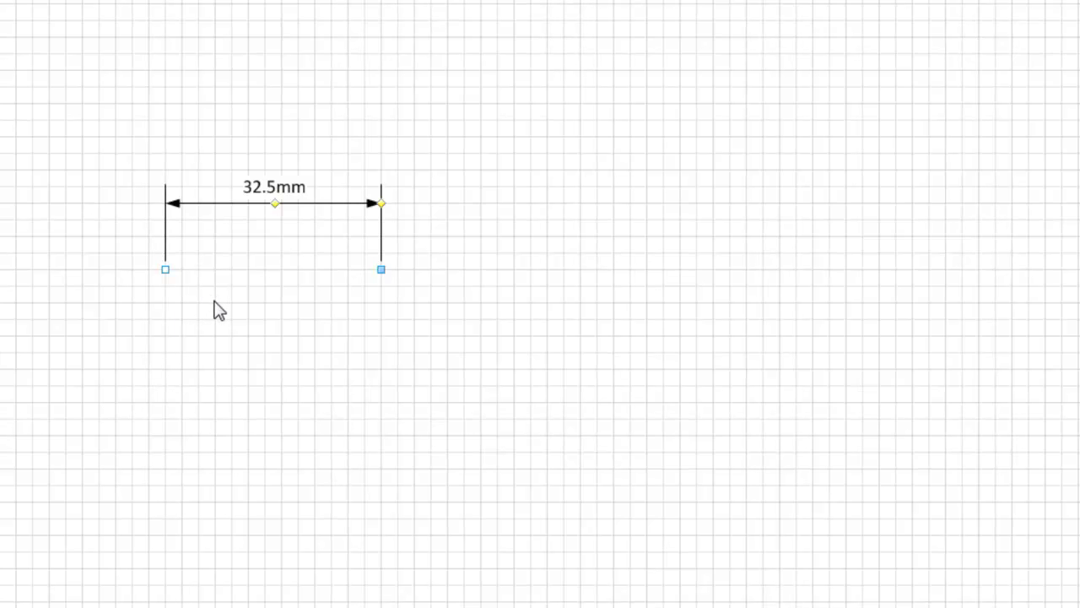
{"action": "left_click", "coordinate": [237, 342]}
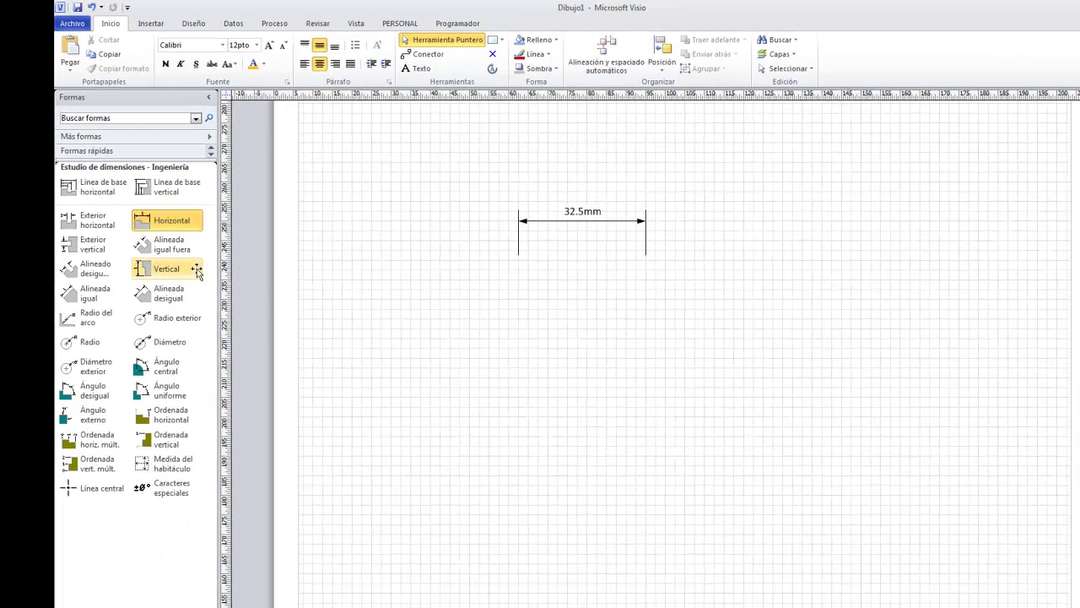
Place a Vertical dimension shape below the horizontal one and extend its upper end to the horizontal dimension's left end, about 27.91 mm long
{"action": "left_click_drag", "start_coordinate": [173, 272], "coordinate": [523, 367]}
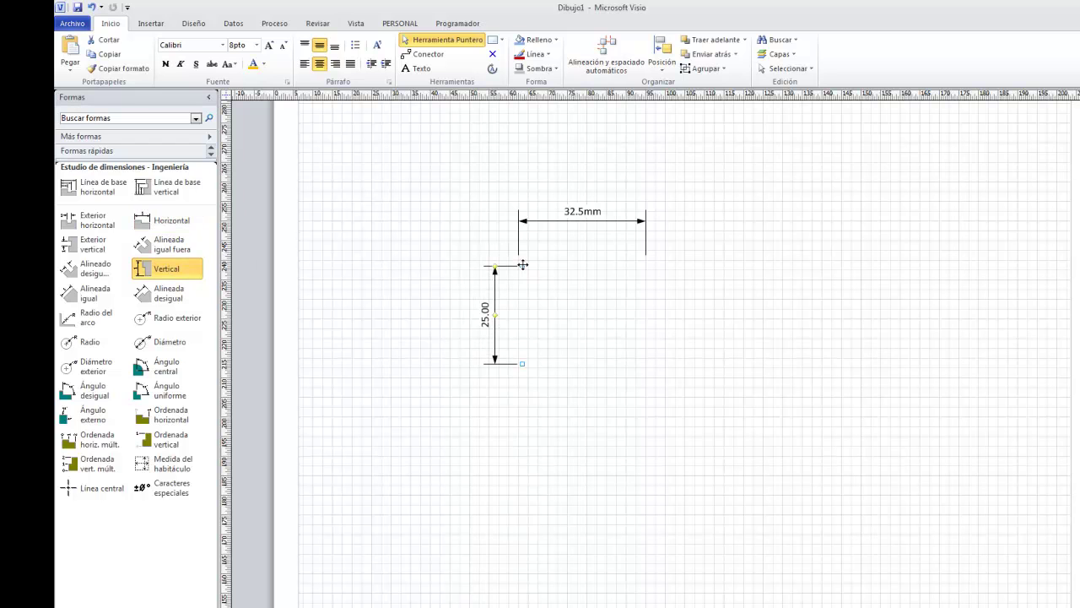
{"action": "left_click_drag", "start_coordinate": [557, 266], "coordinate": [518, 254]}
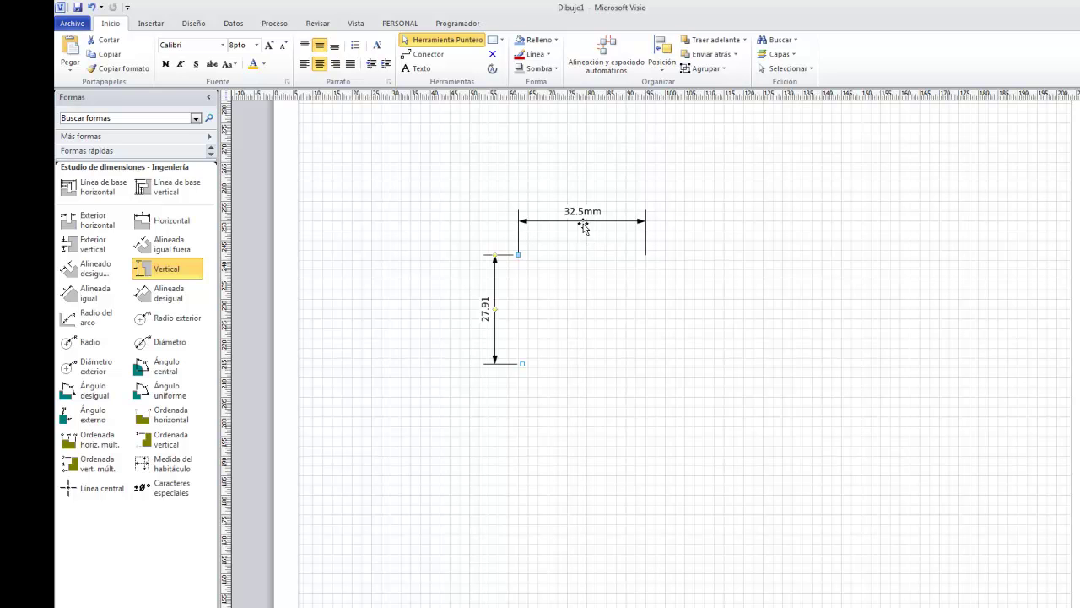
Move the horizontal dimension upward and draw a rectangle about 31.5 mm wide beside the vertical dimension
{"action": "left_click_drag", "start_coordinate": [583, 224], "coordinate": [582, 179]}
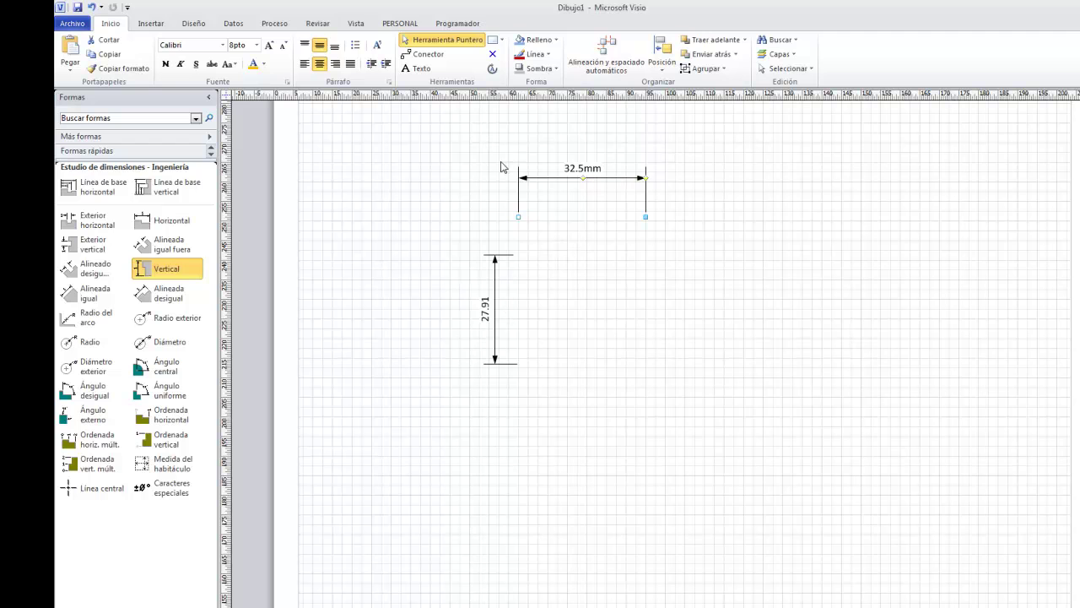
{"action": "left_click", "coordinate": [494, 44]}
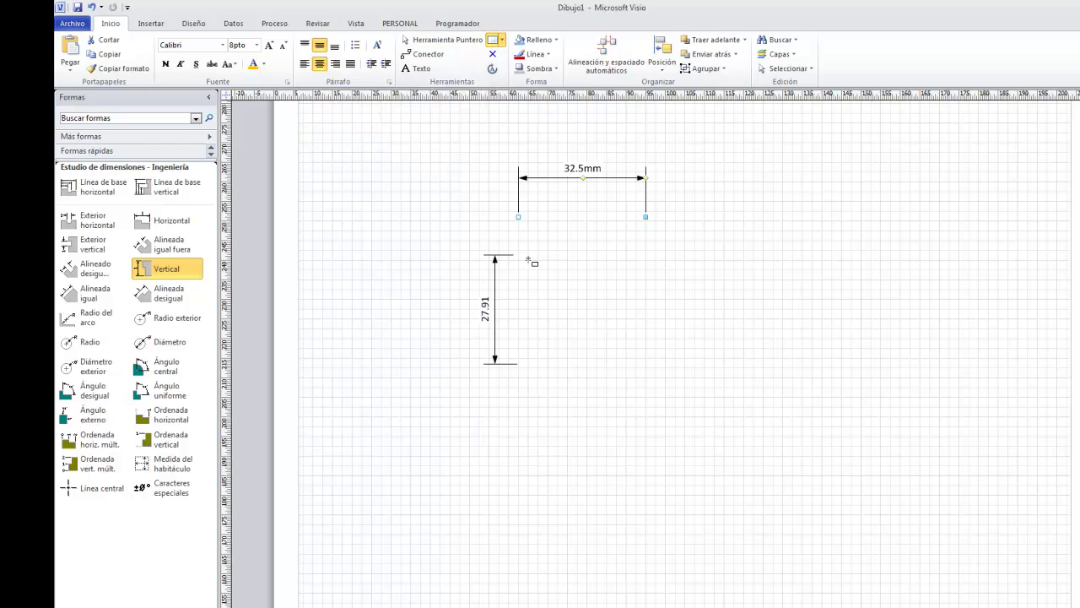
{"action": "mouse_move", "coordinate": [535, 269]}
{"action": "left_mouse_down"}
{"action": "mouse_move", "coordinate": [569, 297]}
{"action": "mouse_move", "coordinate": [655, 333]}
{"action": "mouse_move", "coordinate": [652, 325]}
{"action": "left_mouse_up"}
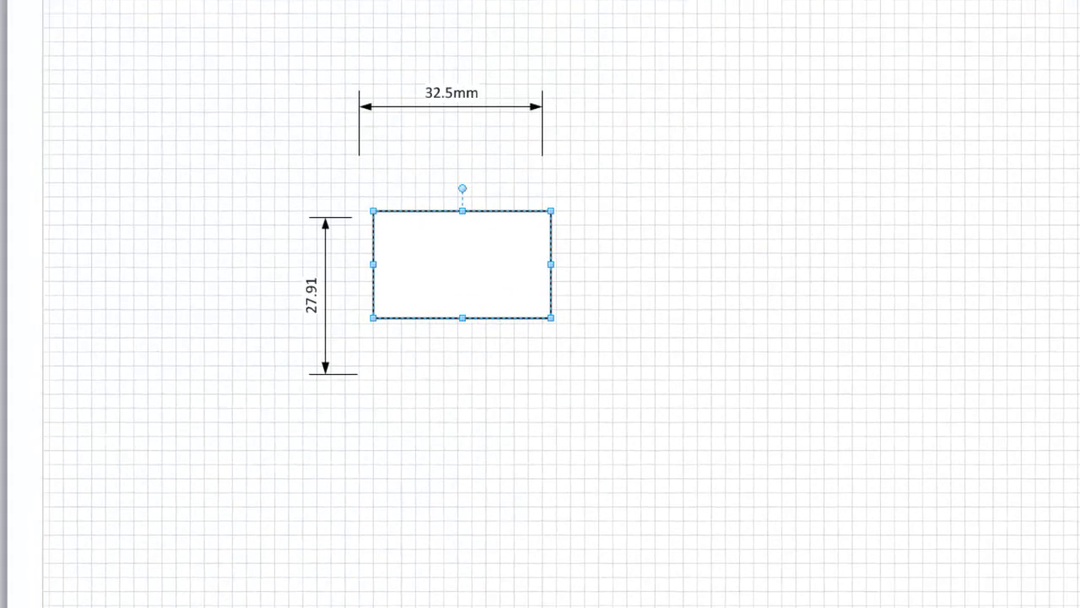
Align the horizontal dimension's two end points with the rectangle's upper right and upper left corners
{"action": "left_click", "coordinate": [521, 107]}
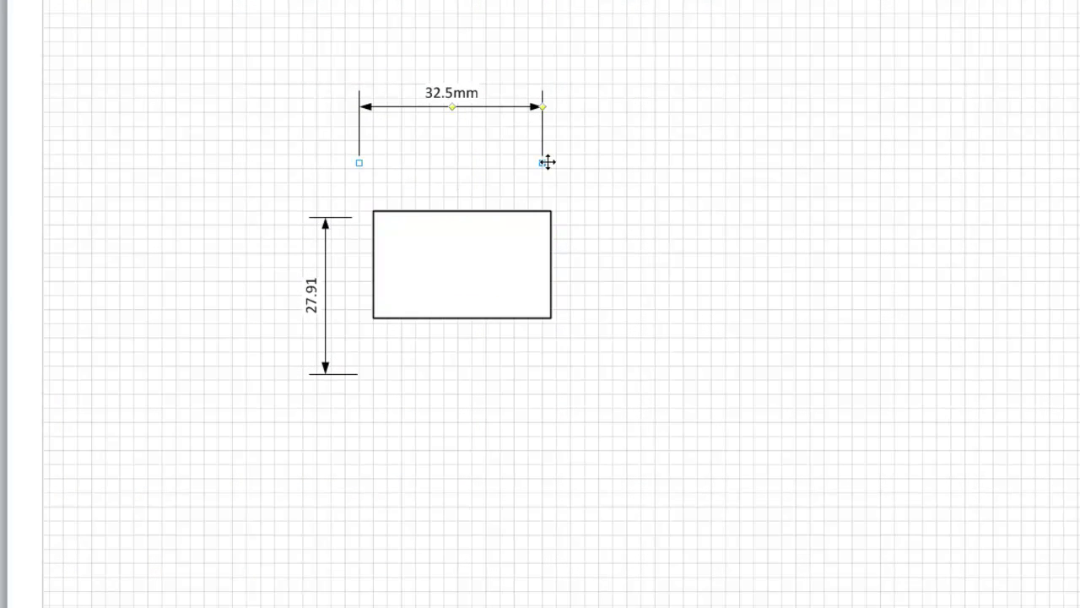
{"action": "left_click_drag", "start_coordinate": [543, 162], "coordinate": [551, 210]}
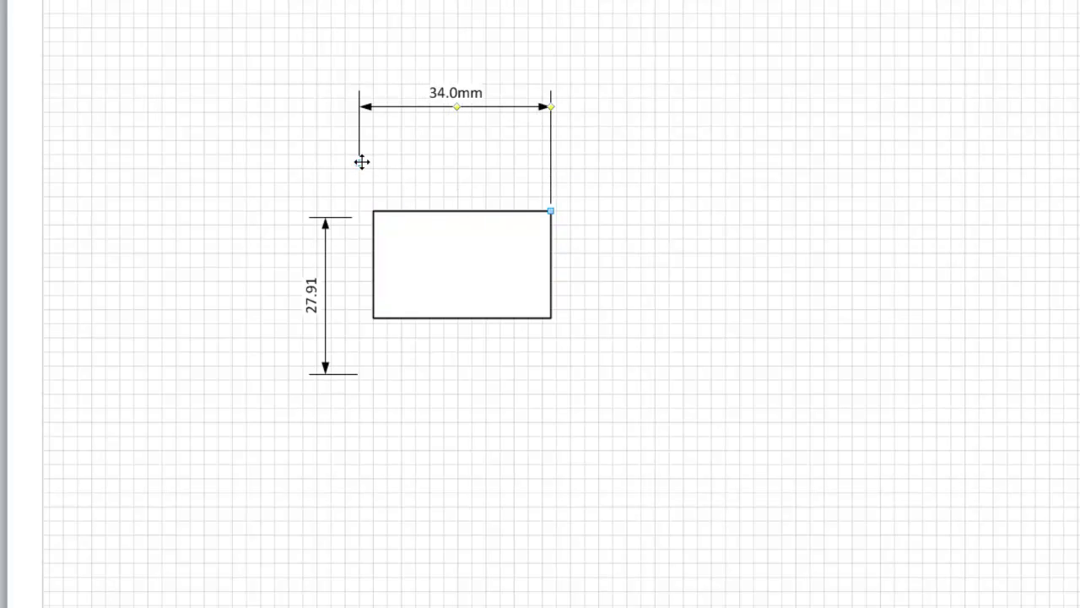
{"action": "left_click_drag", "start_coordinate": [364, 163], "coordinate": [373, 210]}
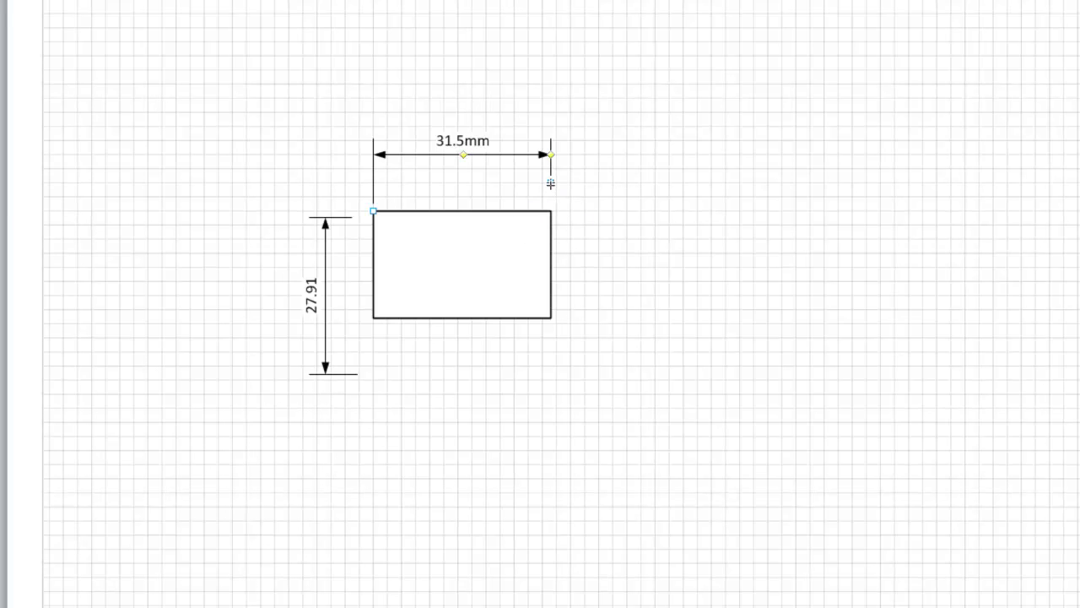
Raise the horizontal dimension's left end above the rectangle's corner, return its right end to the upper right corner, and select the rectangle
{"action": "left_click_drag", "start_coordinate": [371, 209], "coordinate": [375, 183]}
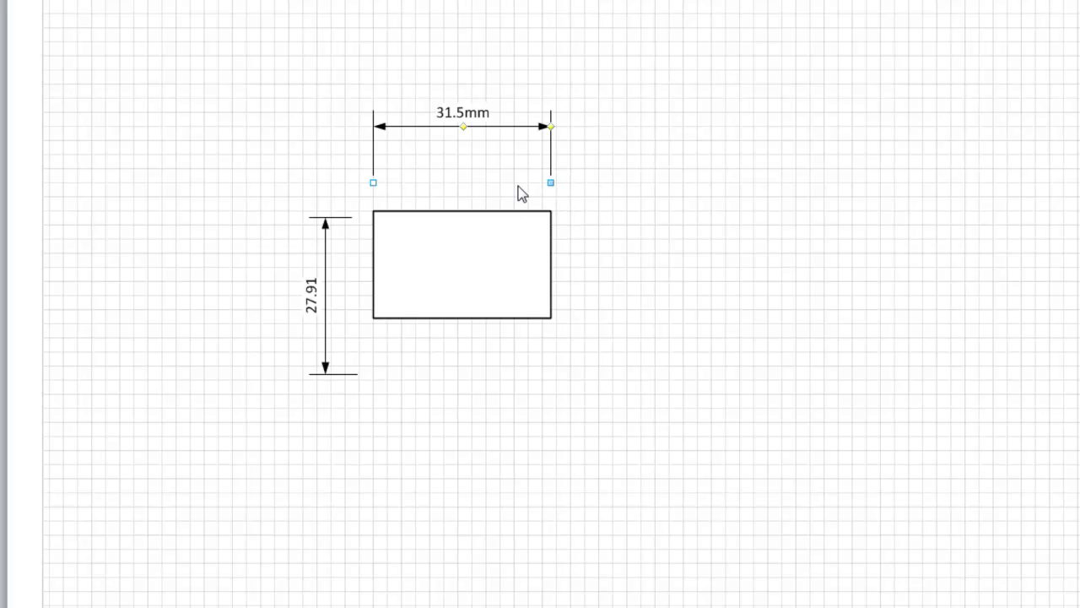
{"action": "left_click_drag", "start_coordinate": [551, 181], "coordinate": [552, 211]}
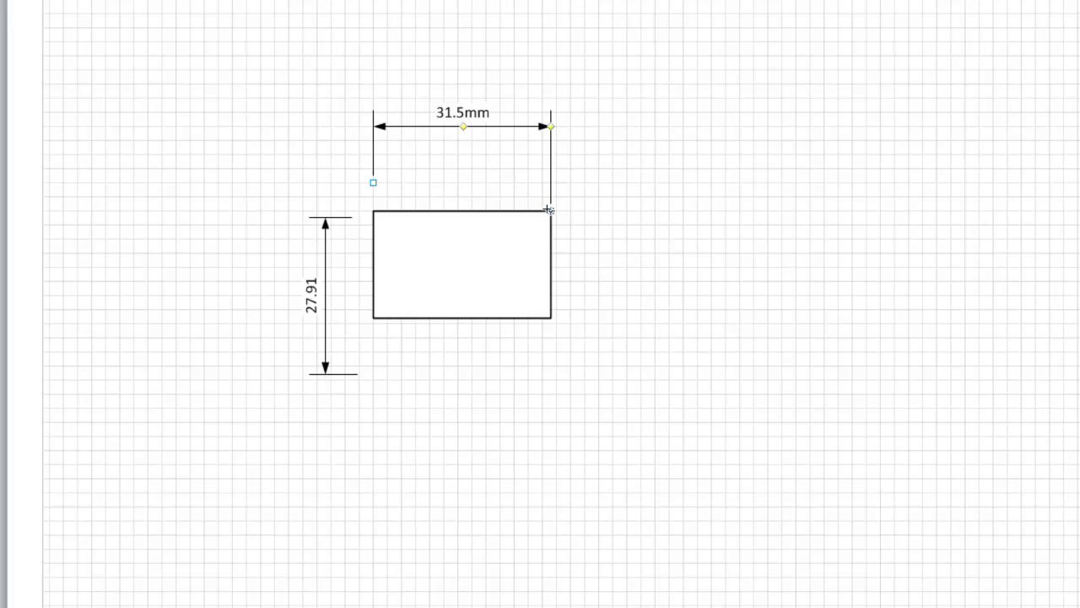
{"action": "left_click", "coordinate": [512, 242]}
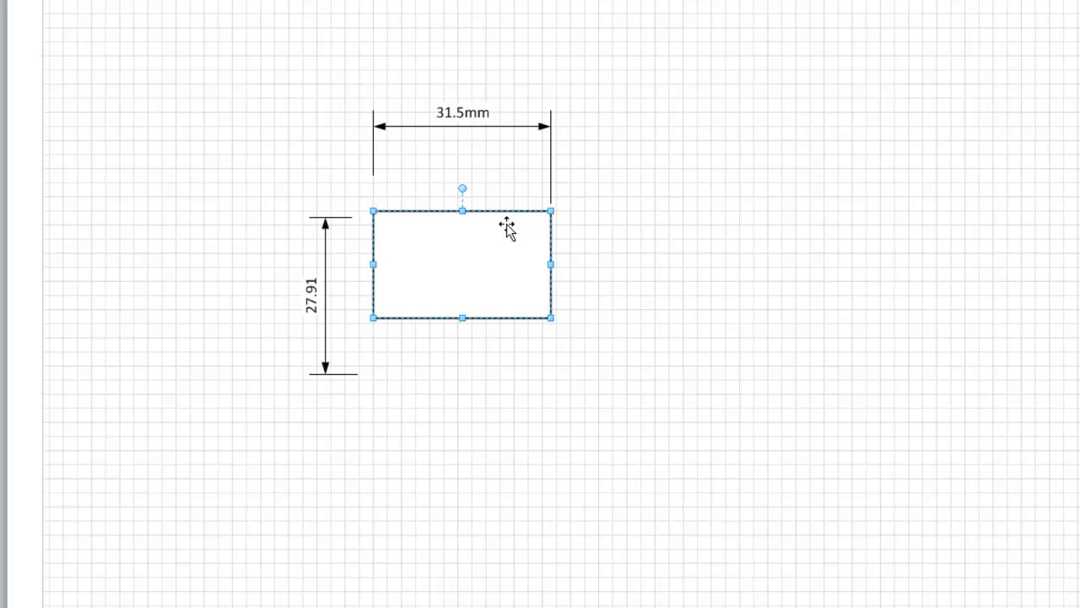
Lower the horizontal dimension's left end point onto the rectangle's upper left corner
{"action": "left_click", "coordinate": [371, 164]}
{"action": "left_click", "coordinate": [374, 174]}
{"action": "left_click_drag", "start_coordinate": [372, 182], "coordinate": [373, 211]}
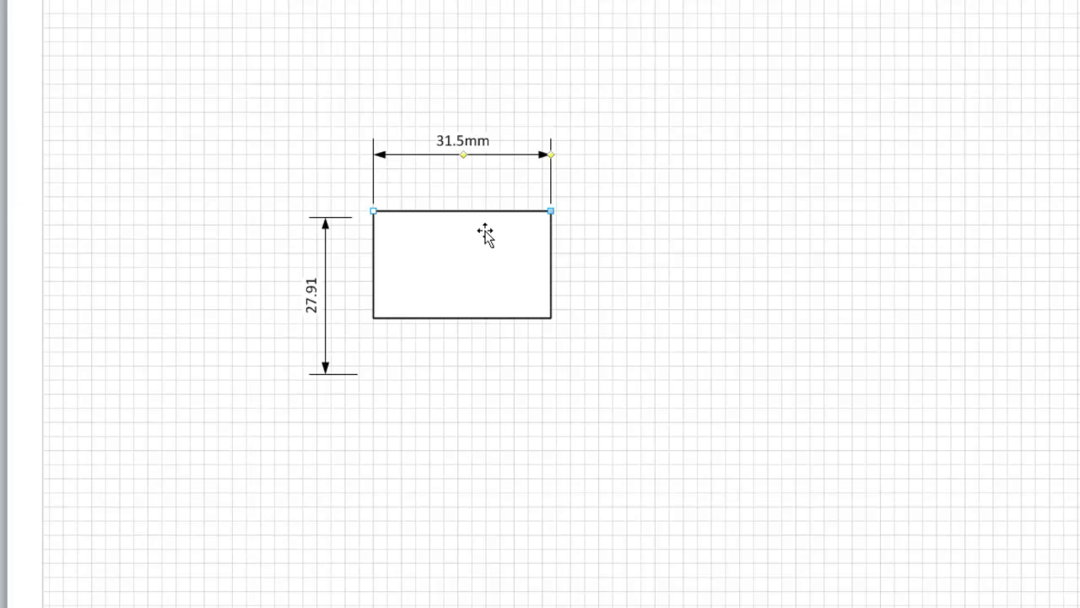
{"action": "left_click", "coordinate": [485, 260]}
{"action": "mouse_move", "coordinate": [550, 265]}
{"action": "left_mouse_down"}
{"action": "mouse_move", "coordinate": [692, 263]}
{"action": "mouse_move", "coordinate": [551, 258]}
{"action": "left_mouse_up"}
{"action": "left_click", "coordinate": [550, 176]}
{"action": "left_click", "coordinate": [501, 253]}
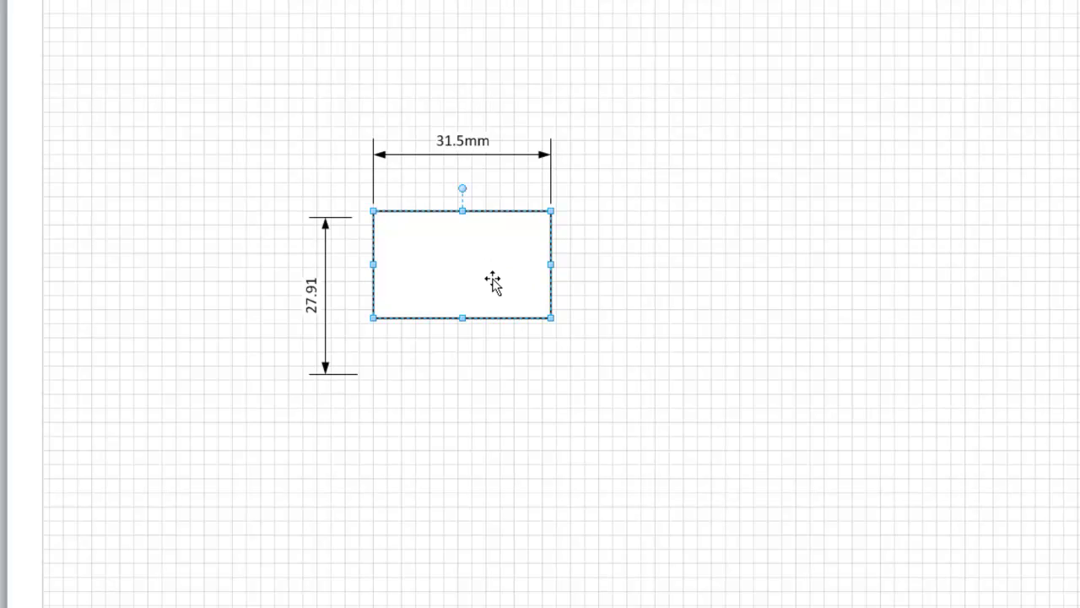
{"action": "left_click", "coordinate": [542, 156]}
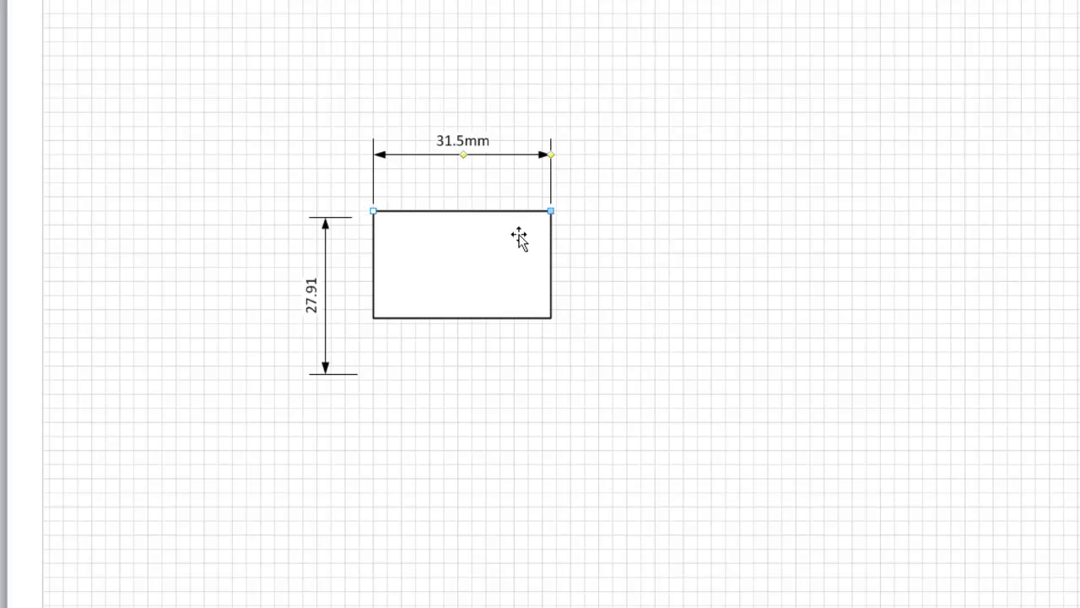
{"action": "left_click", "coordinate": [483, 270]}
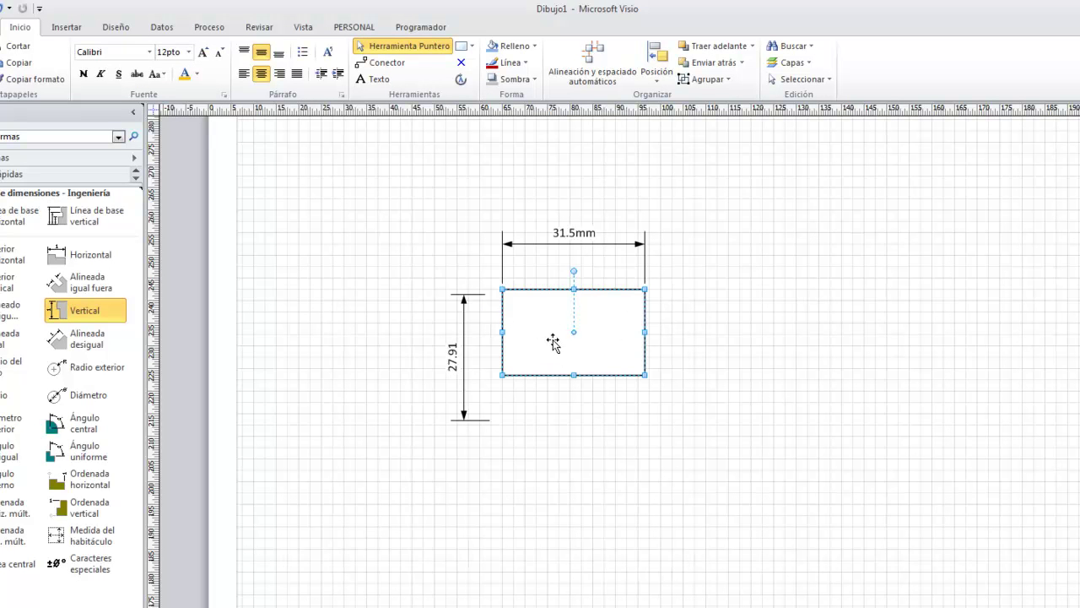
Enable gluing to shape vertices (Vértices de formas) in the Ajustar y pegar settings
{"action": "left_click", "coordinate": [302, 29]}
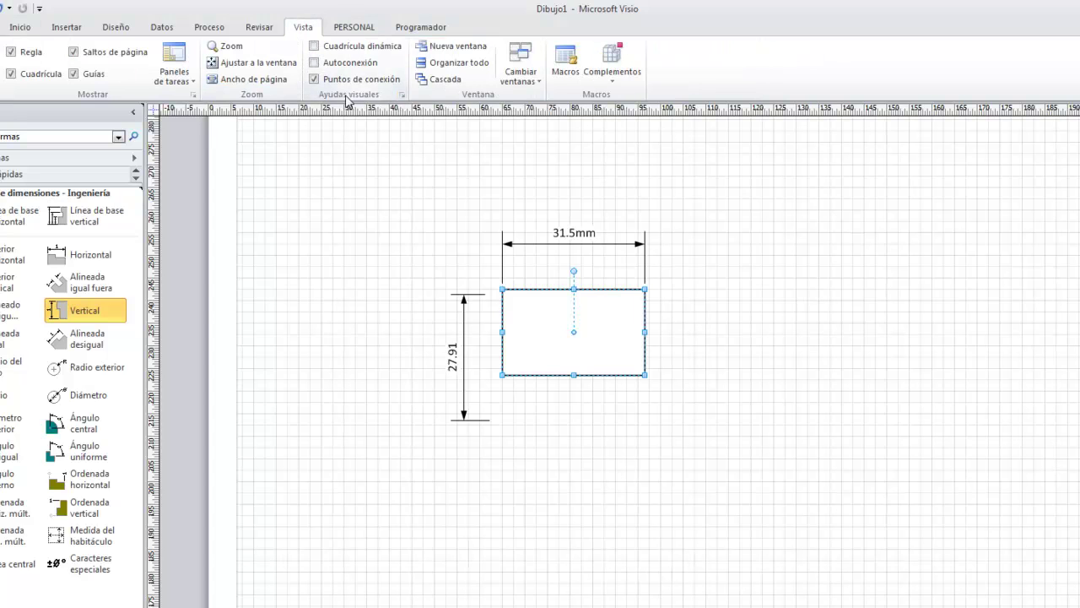
{"action": "left_click", "coordinate": [402, 95]}
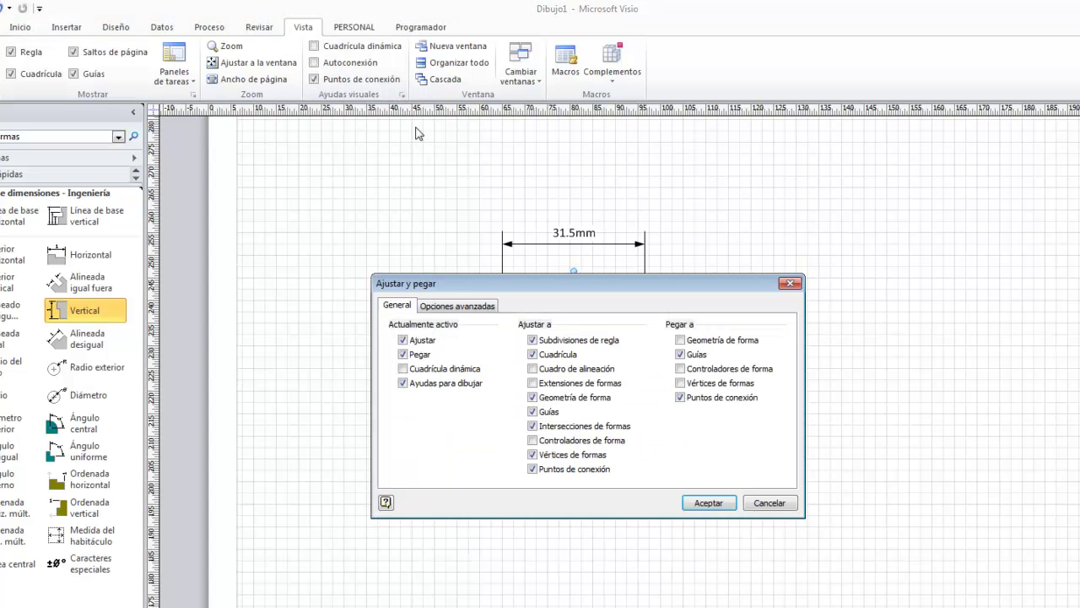
{"action": "left_click_drag", "start_coordinate": [463, 284], "coordinate": [298, 244]}
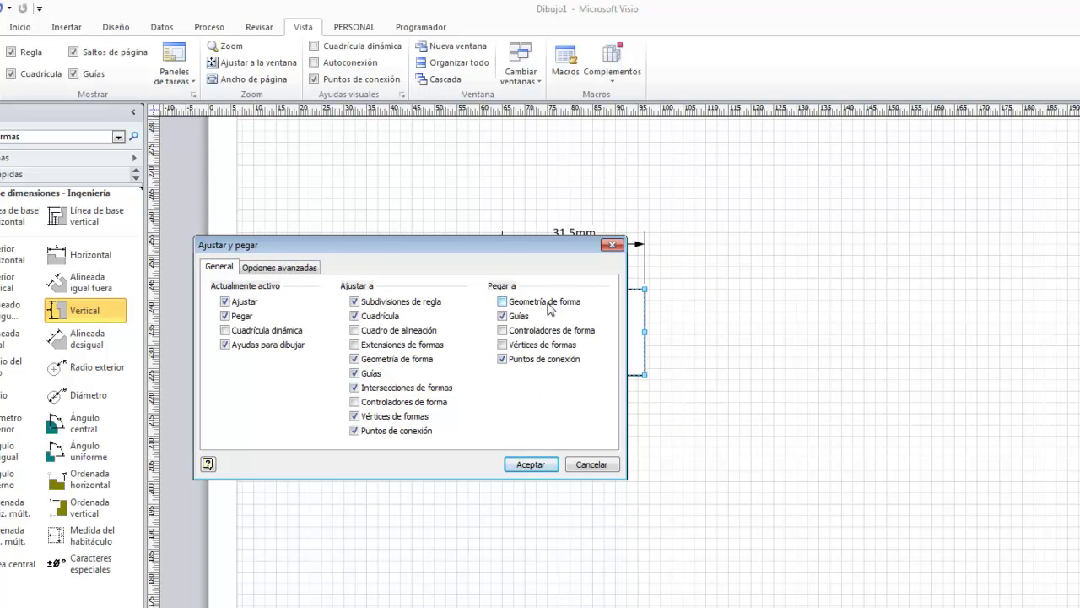
{"action": "left_click", "coordinate": [503, 345]}
{"action": "left_click", "coordinate": [528, 465]}
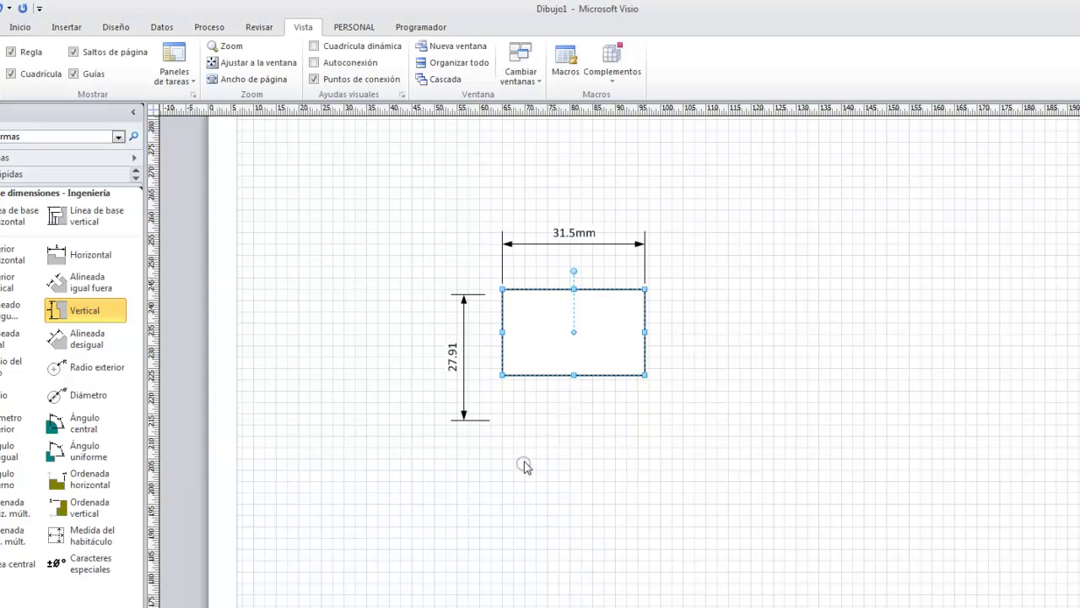
Glue the horizontal dimension's two end points to the rectangle's upper right and upper left corners
{"action": "left_click", "coordinate": [641, 245]}
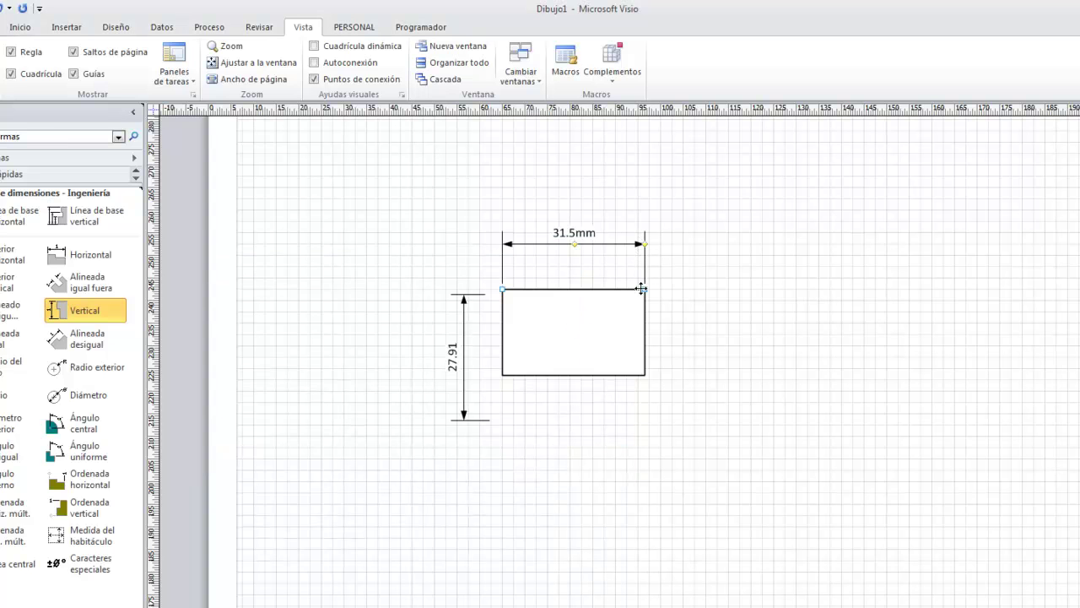
{"action": "mouse_move", "coordinate": [647, 289]}
{"action": "left_mouse_down"}
{"action": "mouse_move", "coordinate": [654, 268]}
{"action": "mouse_move", "coordinate": [644, 289]}
{"action": "left_mouse_up"}
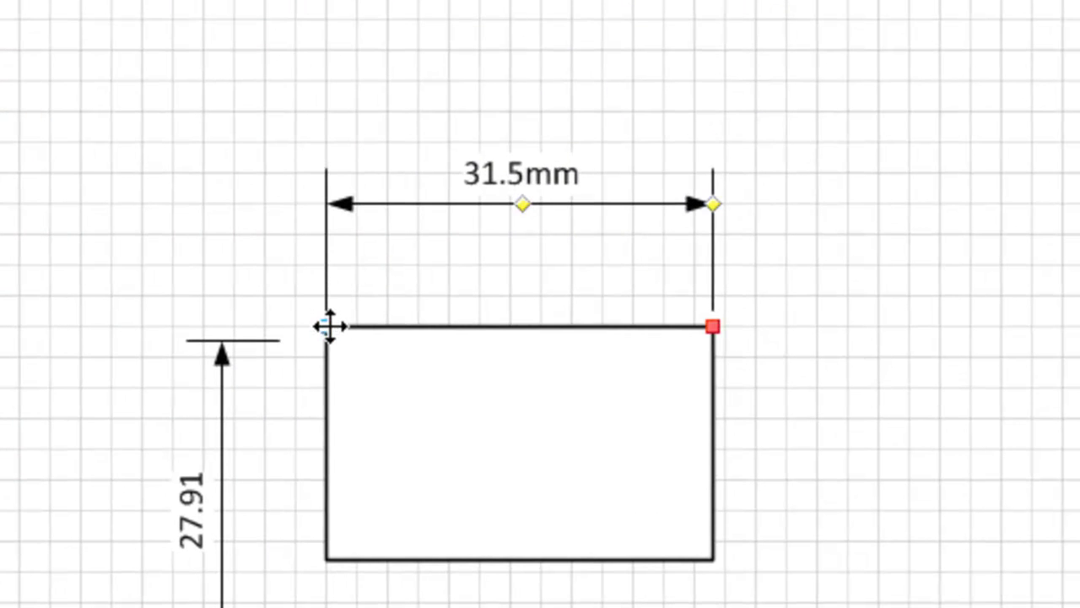
{"action": "mouse_move", "coordinate": [329, 326]}
{"action": "left_mouse_down"}
{"action": "mouse_move", "coordinate": [330, 279]}
{"action": "mouse_move", "coordinate": [327, 326]}
{"action": "mouse_move", "coordinate": [301, 321]}
{"action": "mouse_move", "coordinate": [328, 326]}
{"action": "left_mouse_up"}
Glue the vertical dimension's two end points to the rectangle's upper left and lower left corners, and select the rectangle
{"action": "left_click", "coordinate": [223, 384]}
{"action": "left_click_drag", "start_coordinate": [328, 606], "coordinate": [327, 559]}
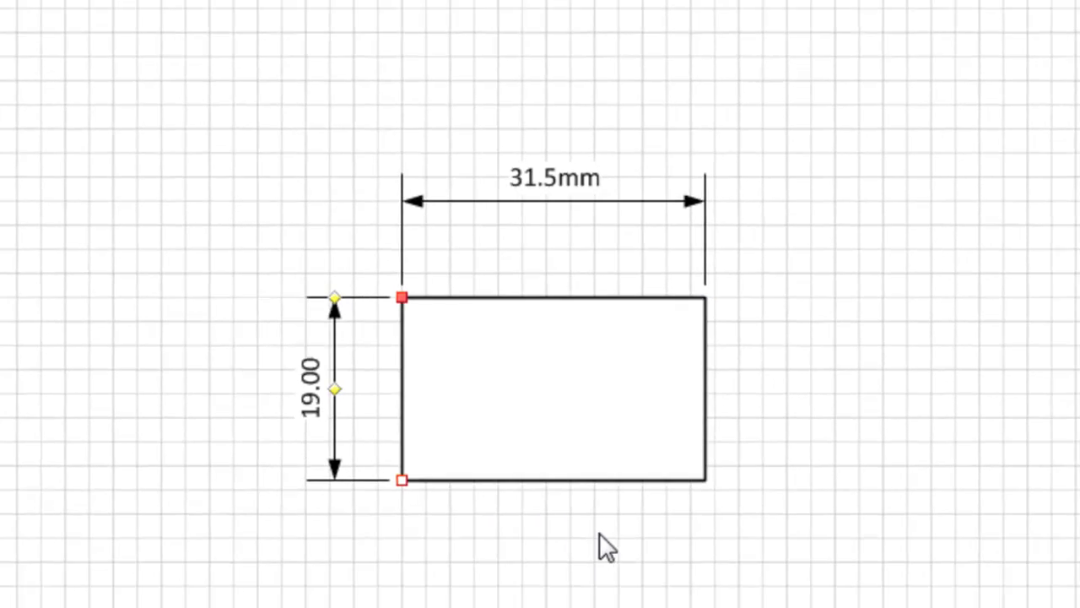
{"action": "left_click", "coordinate": [777, 481]}
{"action": "left_click", "coordinate": [607, 388]}
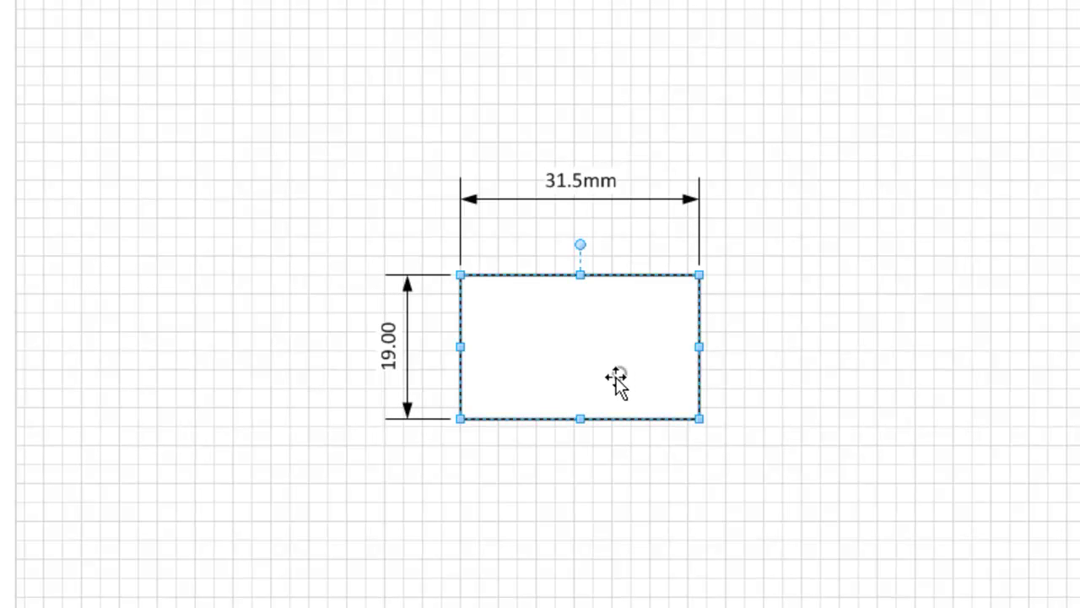
Move the horizontal dimension line closer to the rectangle's upper edge and select the vertical dimension
{"action": "left_click", "coordinate": [655, 203]}
{"action": "left_click_drag", "start_coordinate": [701, 201], "coordinate": [700, 226]}
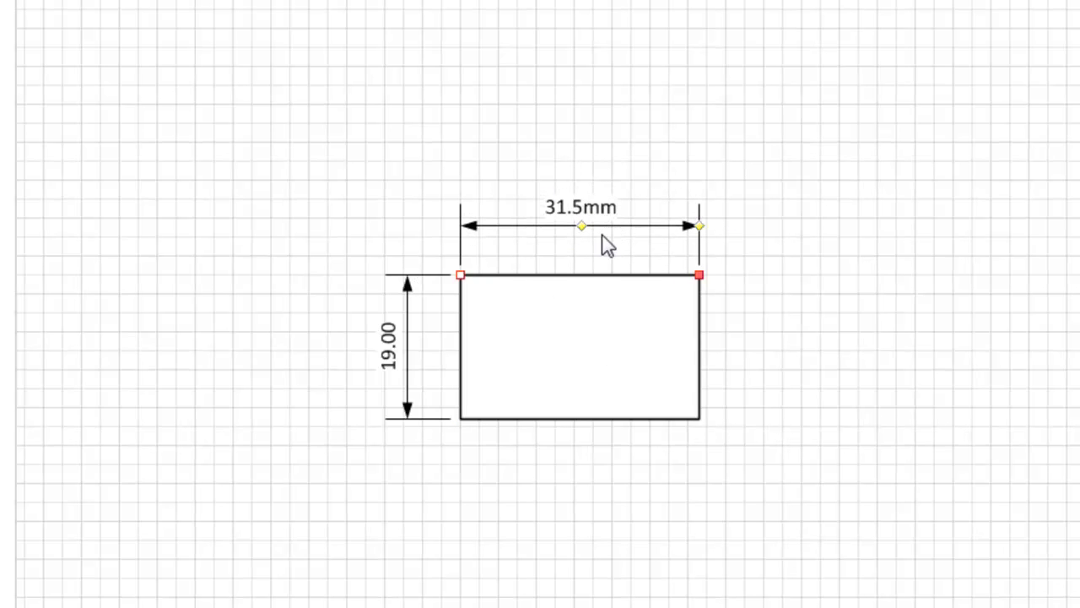
{"action": "left_click", "coordinate": [410, 334]}
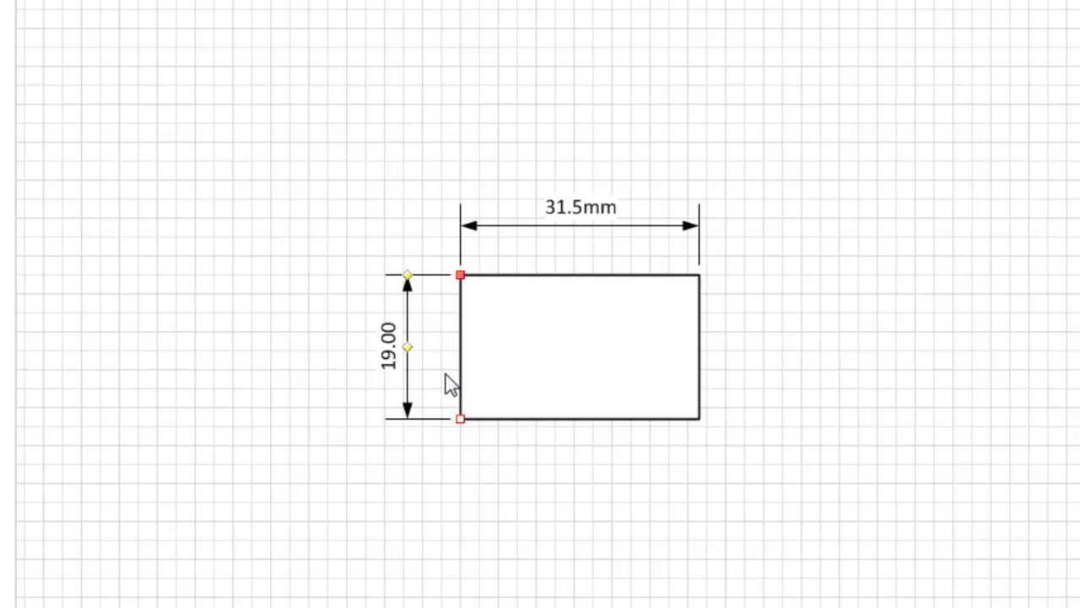
Rotate the rectangle about 45 degrees clockwise and turn it back to its original horizontal orientation
{"action": "left_click", "coordinate": [583, 365]}
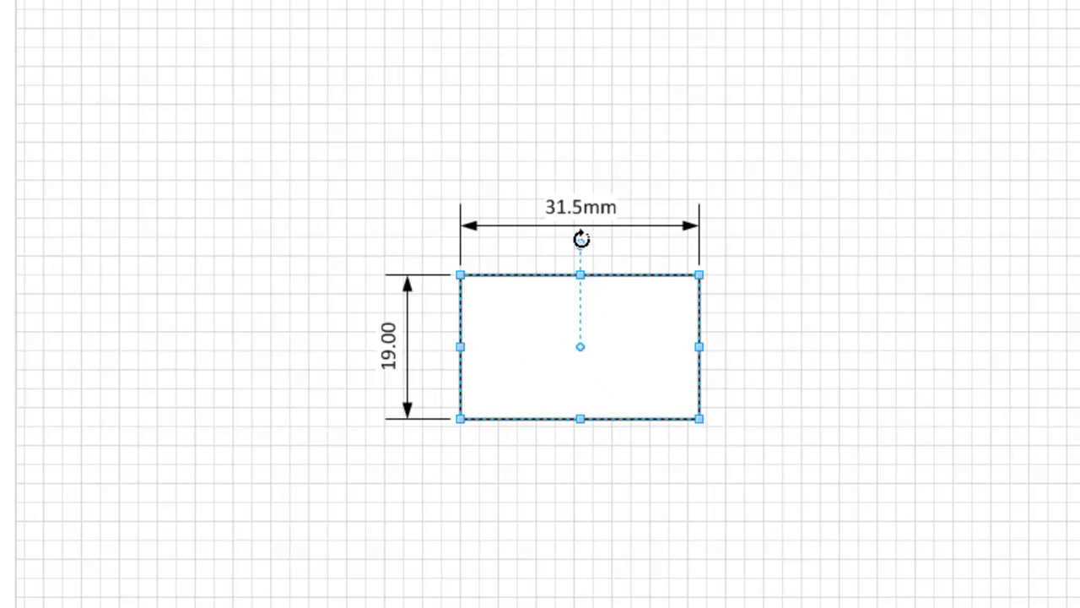
{"action": "left_click_drag", "start_coordinate": [581, 246], "coordinate": [646, 279]}
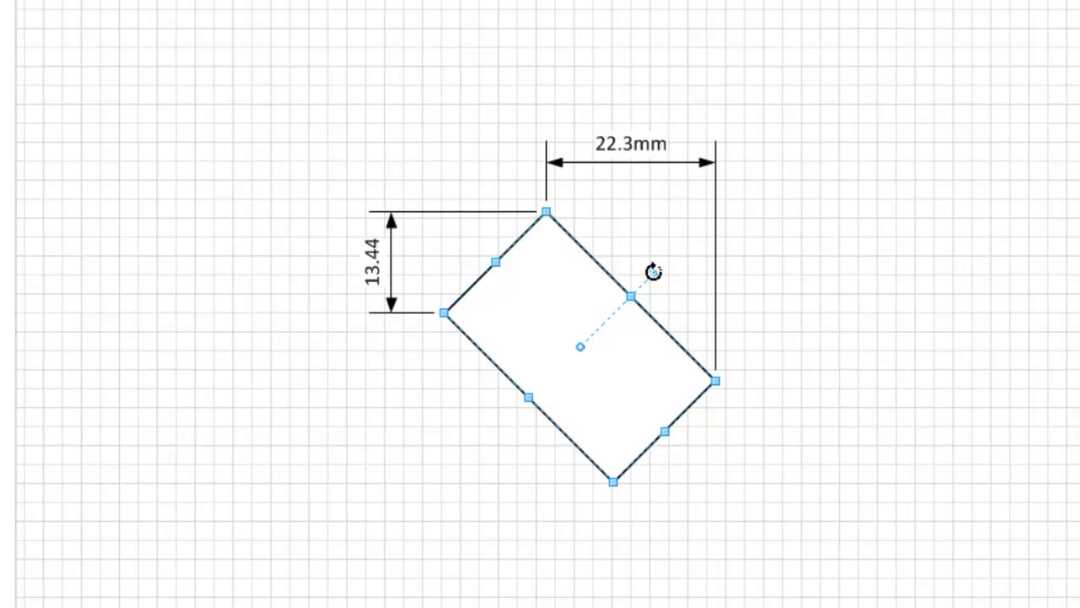
{"action": "left_click_drag", "start_coordinate": [655, 274], "coordinate": [579, 244]}
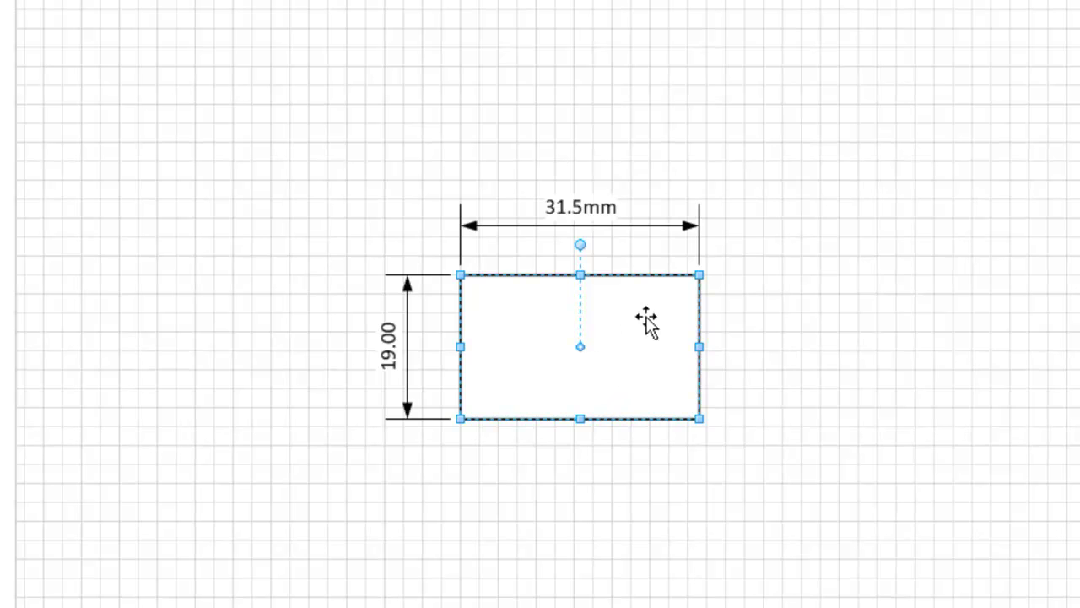
Detach the horizontal and vertical dimensions from the rectangle and move both to the empty area on its right
{"action": "left_click", "coordinate": [635, 226]}
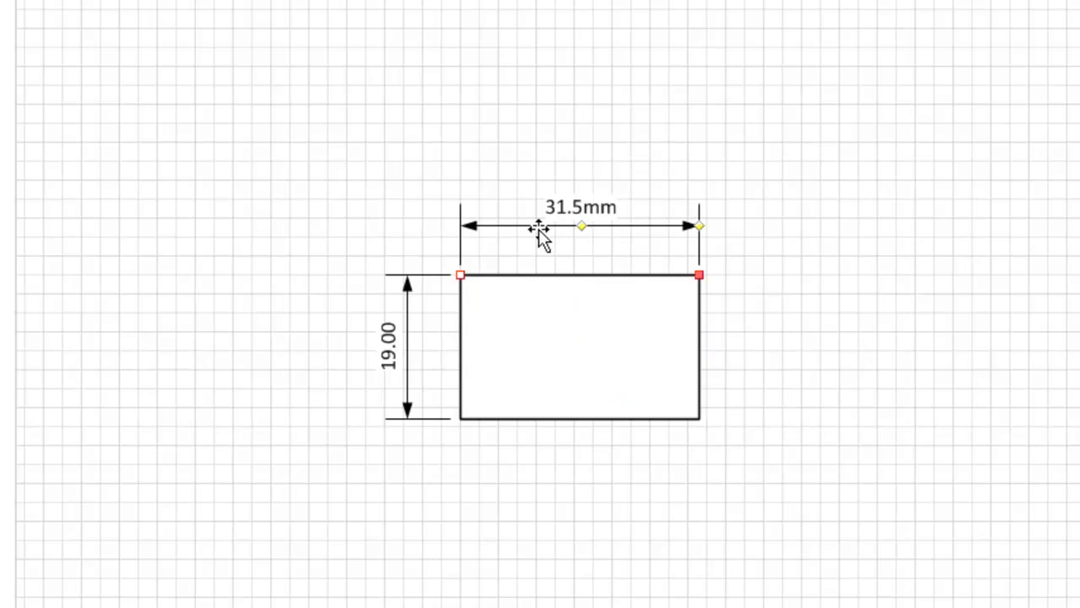
{"action": "left_click_drag", "start_coordinate": [530, 226], "coordinate": [879, 149]}
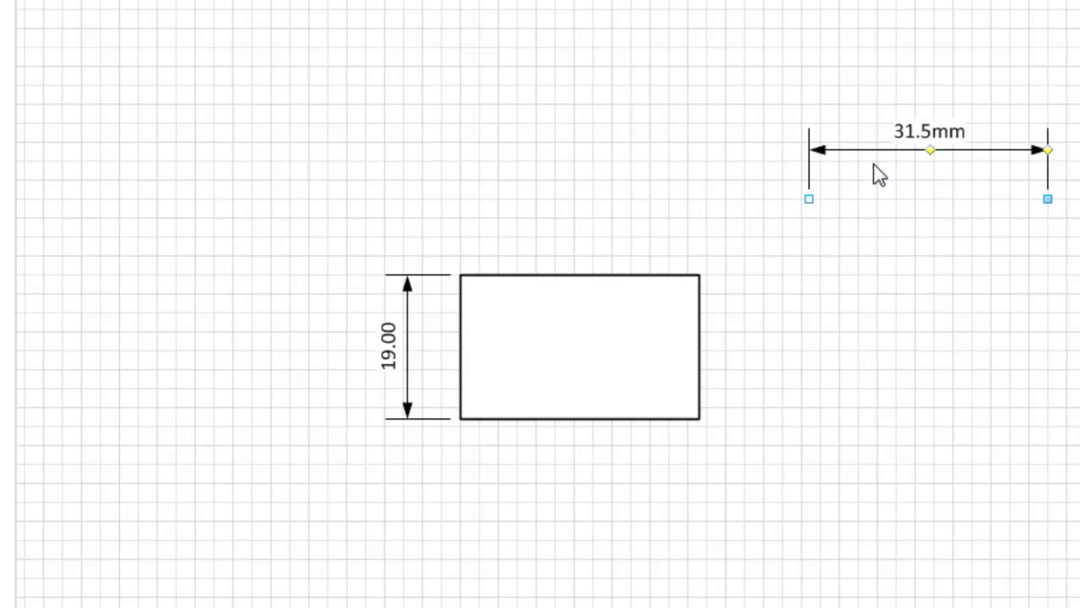
{"action": "left_click_drag", "start_coordinate": [405, 282], "coordinate": [1019, 317]}
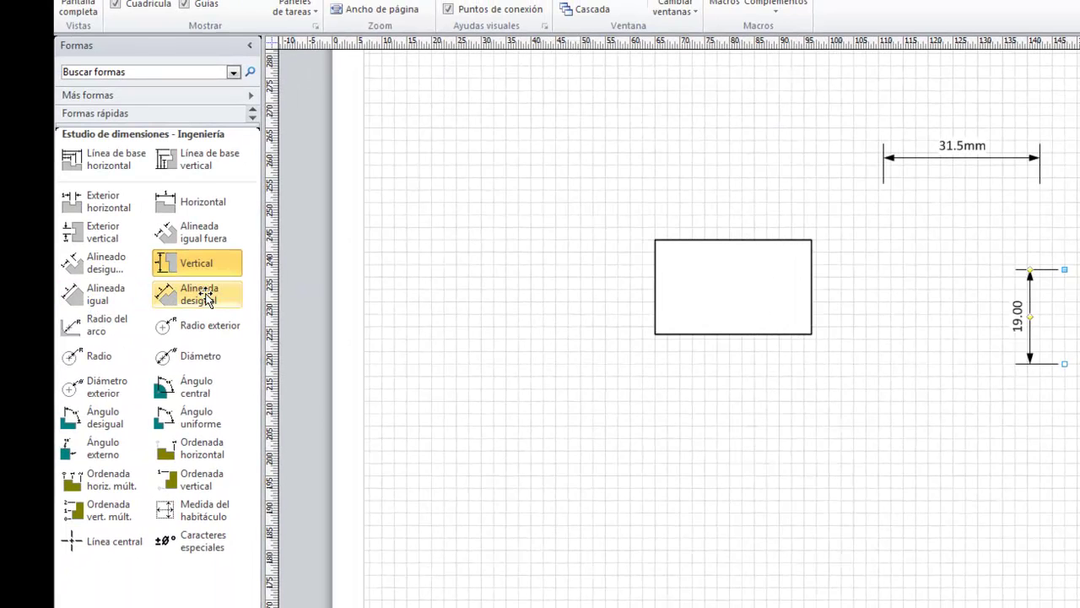
Add an Alineada igual dimension and glue its end points to the rectangle's upper right and upper left corners
{"action": "left_click_drag", "start_coordinate": [73, 300], "coordinate": [524, 277]}
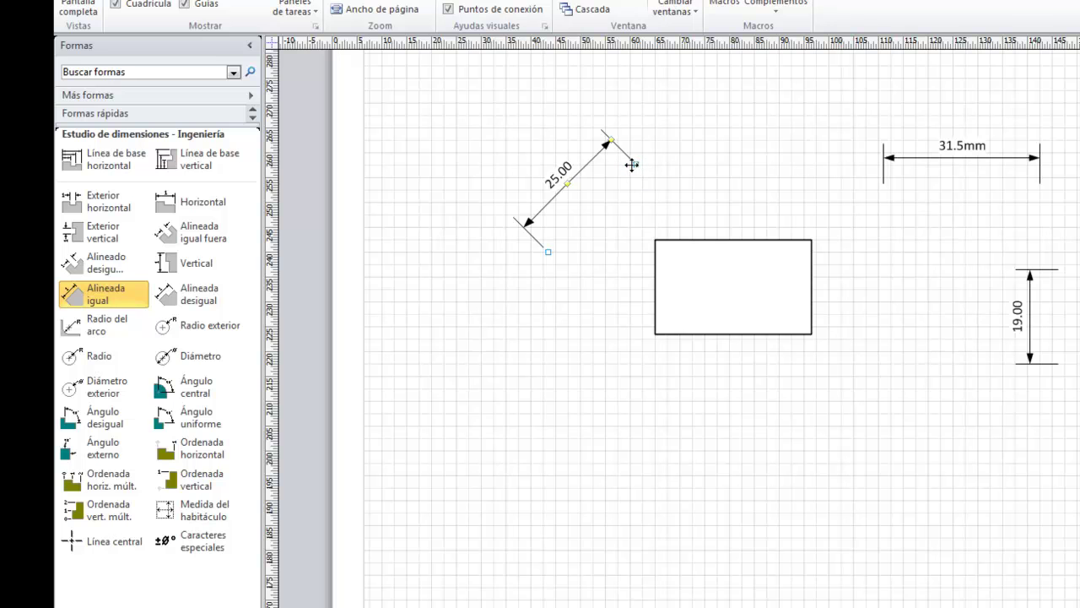
{"action": "left_click_drag", "start_coordinate": [633, 168], "coordinate": [811, 239]}
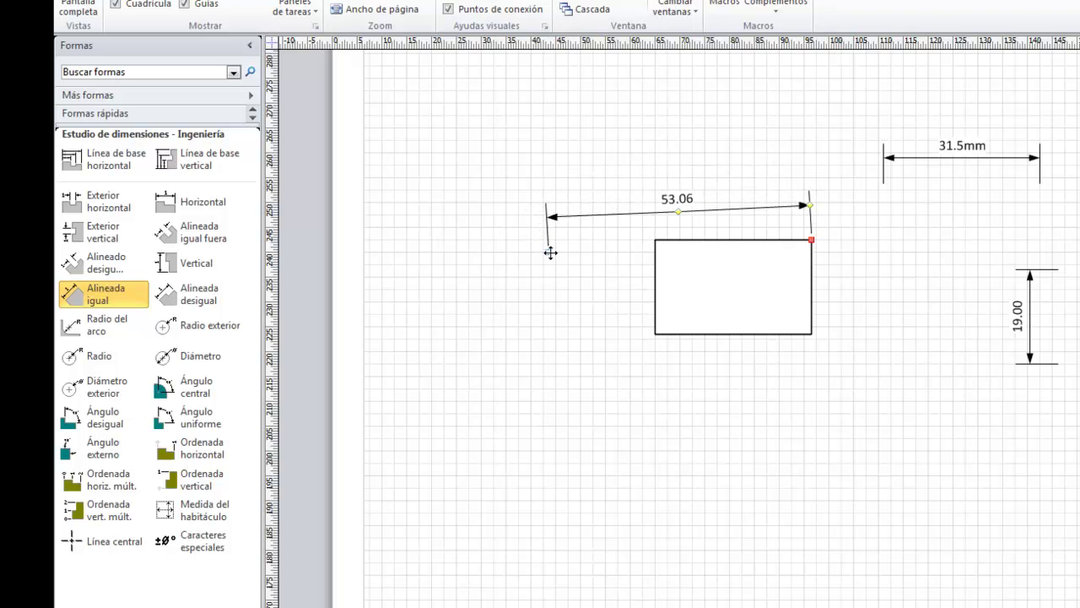
{"action": "left_click_drag", "start_coordinate": [547, 252], "coordinate": [655, 240]}
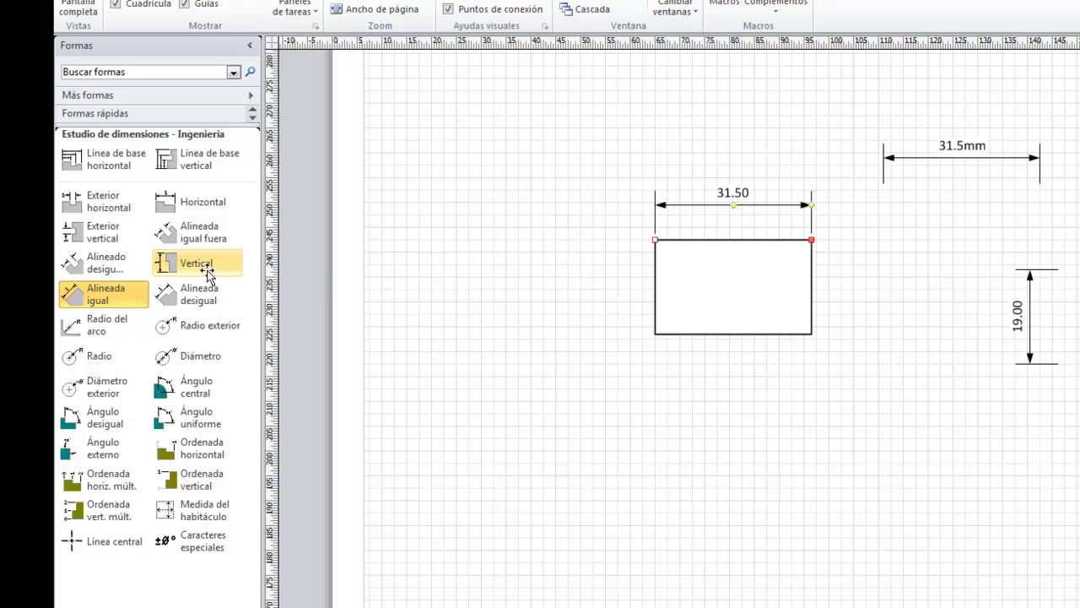
Add a second Alineada igual dimension glued to the rectangle's lower left and upper left corners
{"action": "left_click_drag", "start_coordinate": [80, 295], "coordinate": [655, 333]}
{"action": "left_click_drag", "start_coordinate": [569, 264], "coordinate": [655, 240]}
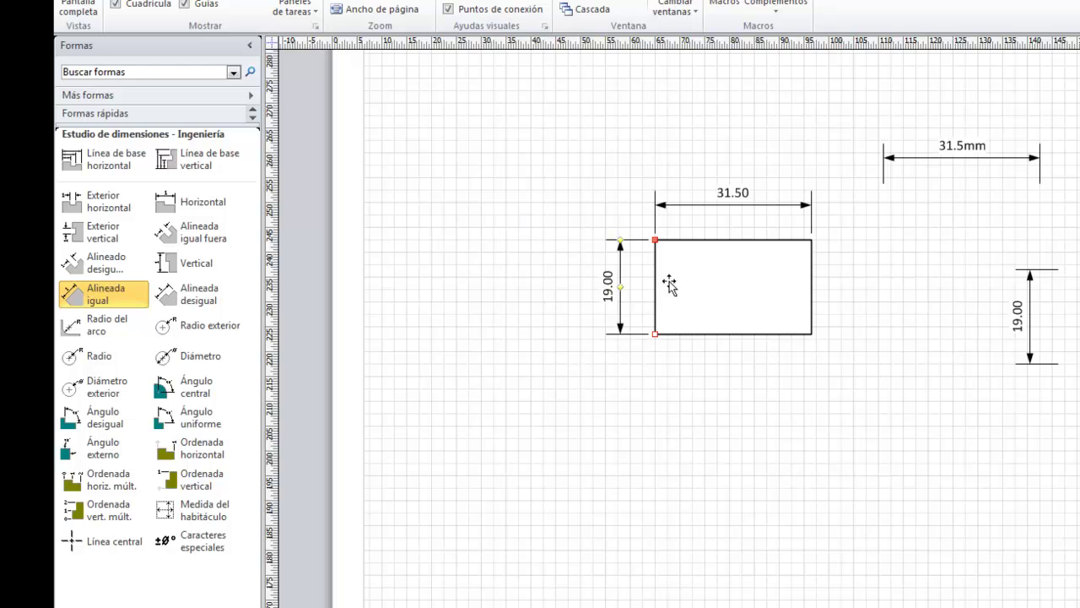
{"action": "left_click", "coordinate": [521, 276]}
Rotate the rectangle clockwise to about 45 degrees, on to about 60 degrees, and back to horizontal
{"action": "left_click", "coordinate": [714, 299]}
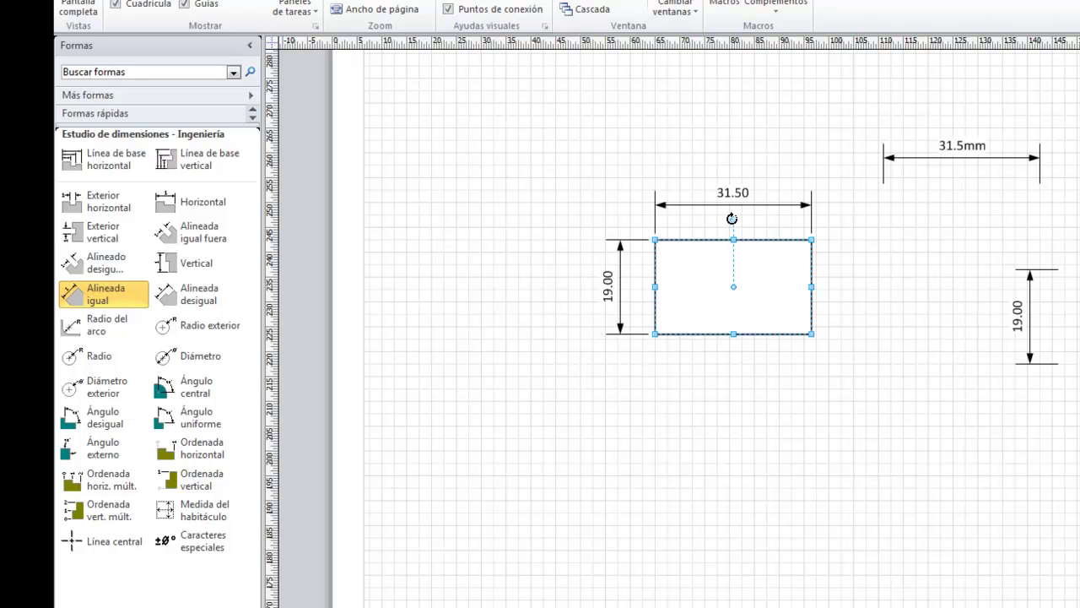
{"action": "left_click_drag", "start_coordinate": [753, 229], "coordinate": [733, 268]}
{"action": "left_click_drag", "start_coordinate": [731, 218], "coordinate": [769, 245]}
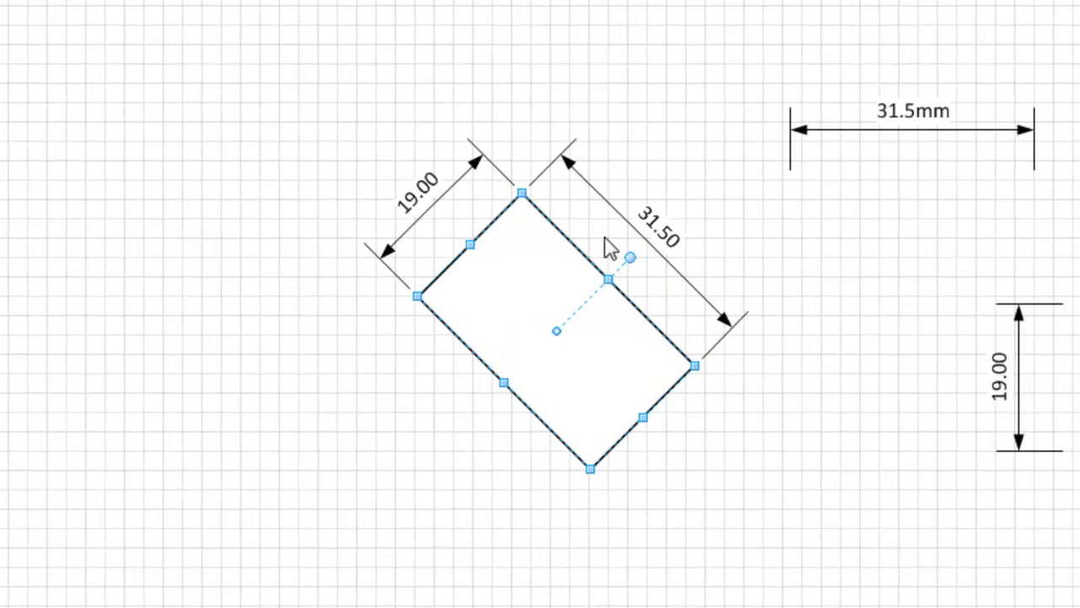
{"action": "left_click_drag", "start_coordinate": [629, 258], "coordinate": [634, 284]}
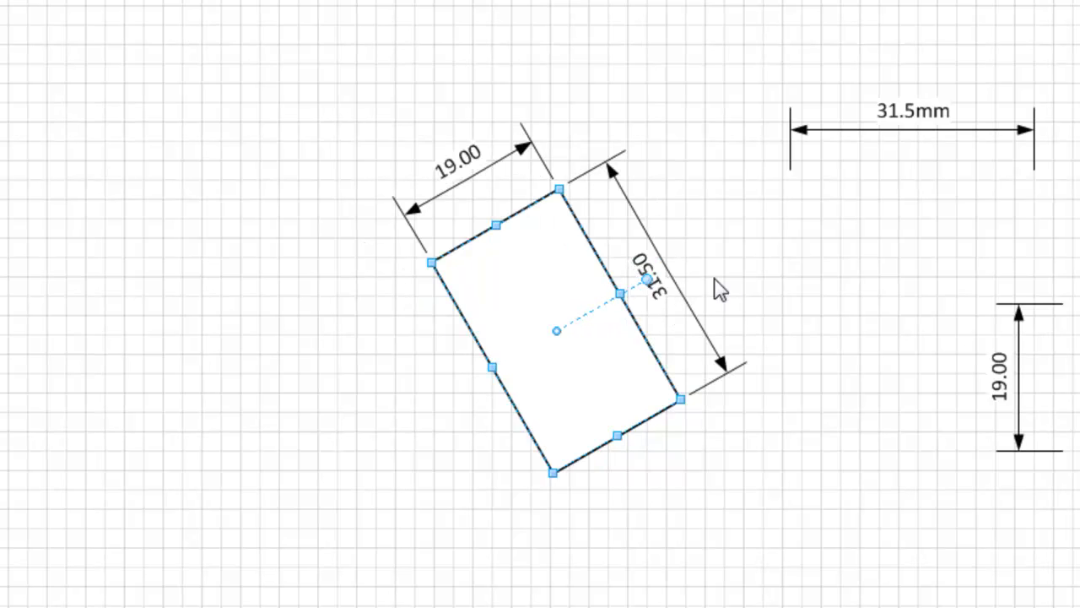
{"action": "left_click_drag", "start_coordinate": [644, 281], "coordinate": [557, 229]}
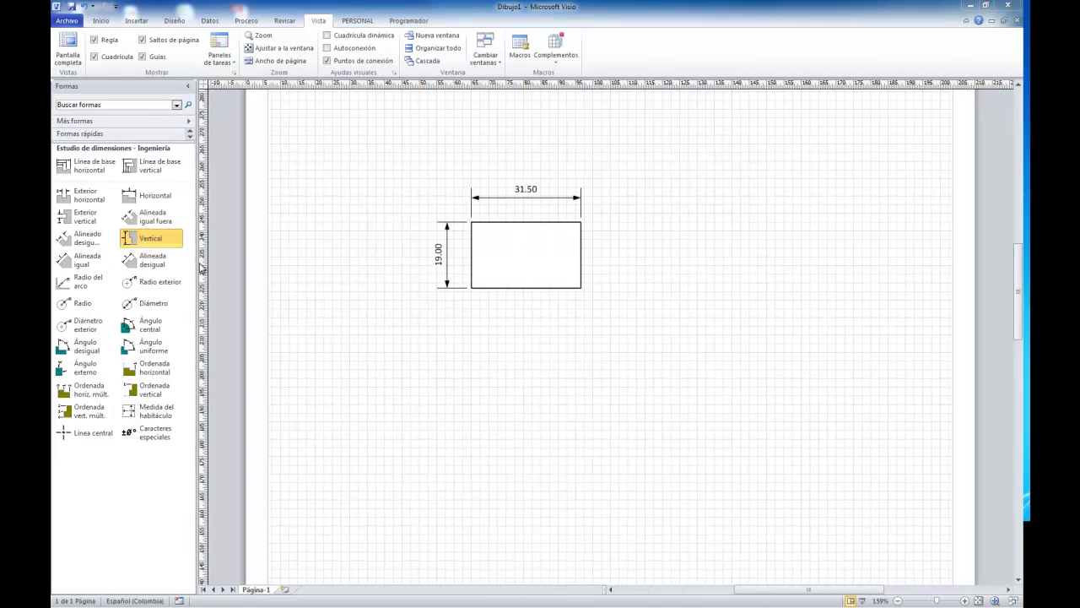
Add a Vertical dimension glued to the rectangle's upper right and lower right corners, with its line outside the right edge
{"action": "left_click_drag", "start_coordinate": [146, 240], "coordinate": [706, 296]}
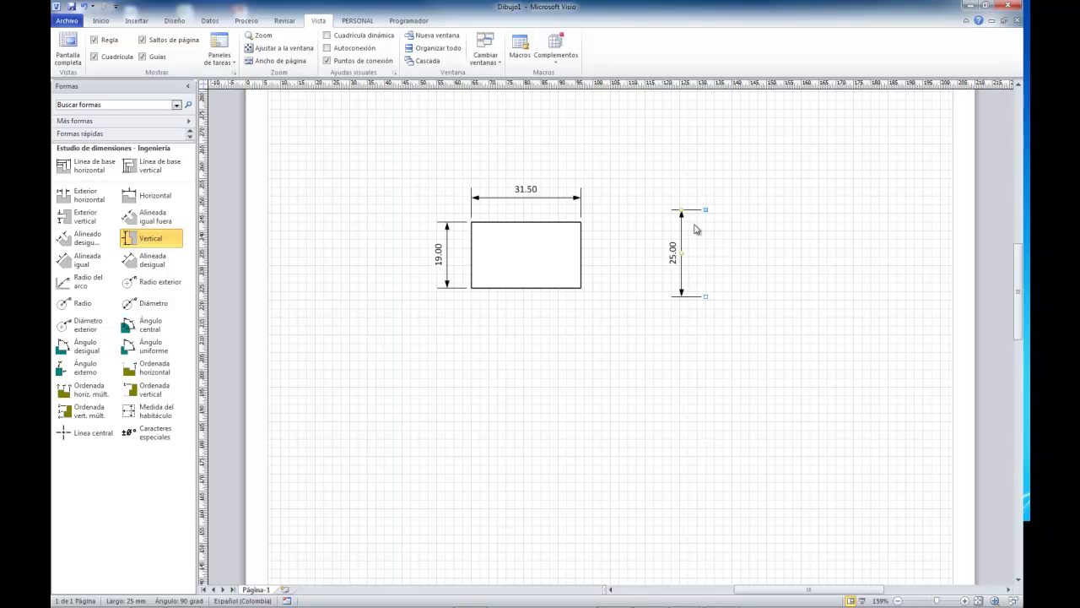
{"action": "left_click_drag", "start_coordinate": [697, 207], "coordinate": [581, 222]}
{"action": "left_click_drag", "start_coordinate": [705, 296], "coordinate": [582, 288]}
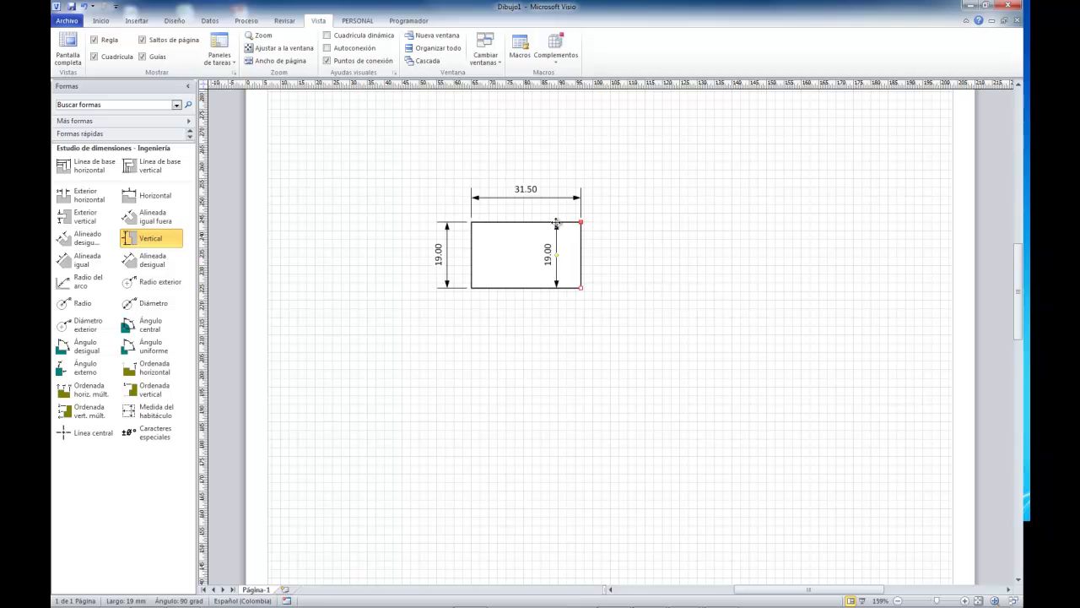
{"action": "left_click_drag", "start_coordinate": [570, 225], "coordinate": [613, 226]}
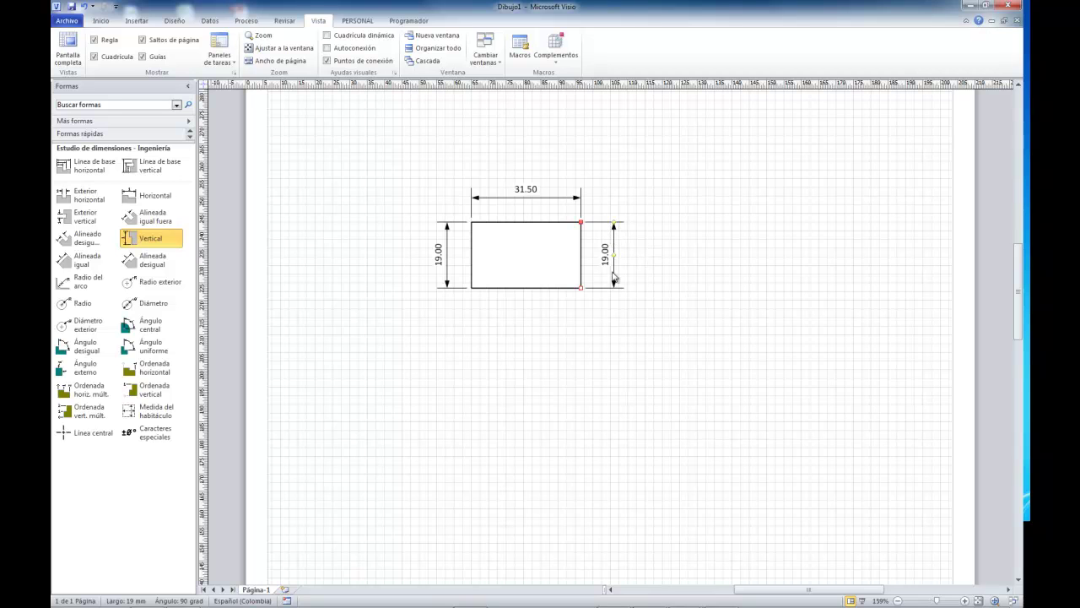
Rotate the rectangle with its attached dimensions 45 degrees clockwise
{"action": "left_click", "coordinate": [553, 254]}
{"action": "mouse_move", "coordinate": [524, 207]}
{"action": "left_mouse_down"}
{"action": "mouse_move", "coordinate": [545, 216]}
{"action": "mouse_move", "coordinate": [523, 212]}
{"action": "mouse_move", "coordinate": [514, 175]}
{"action": "mouse_move", "coordinate": [499, 215]}
{"action": "mouse_move", "coordinate": [527, 207]}
{"action": "left_mouse_up"}
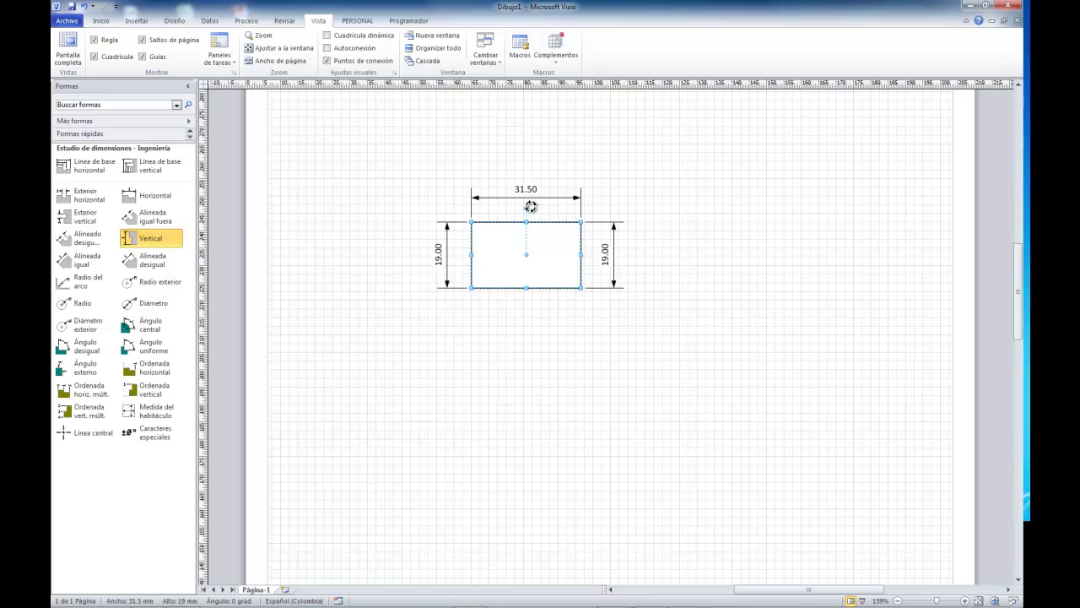
{"action": "left_click_drag", "start_coordinate": [530, 207], "coordinate": [550, 231]}
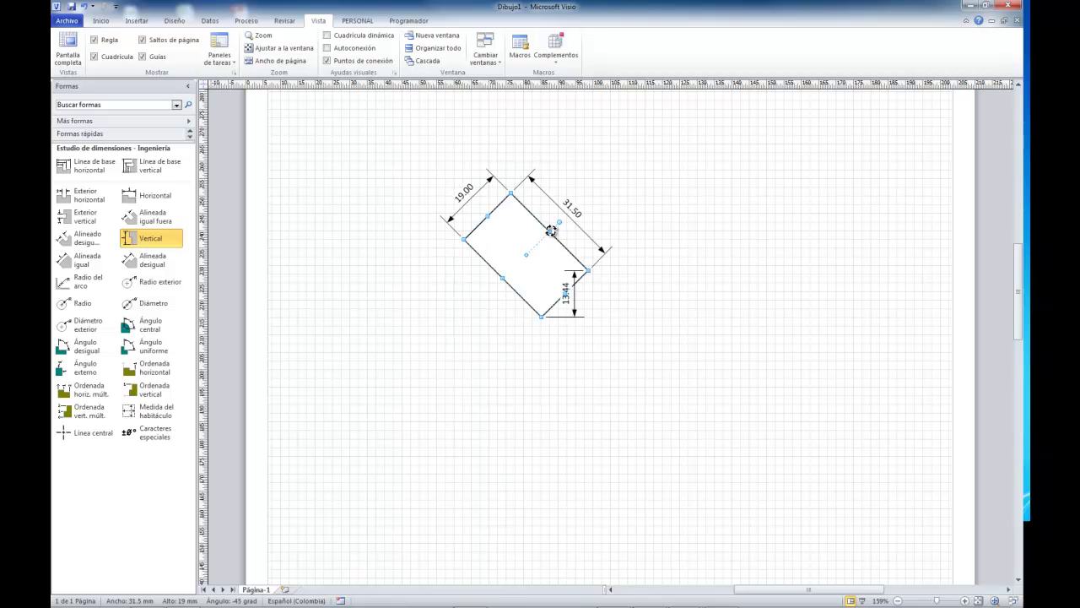
Move the Vertical dimension's line farther outside the rectangle and set the dimension's angle to 45 degrees
{"action": "left_click", "coordinate": [578, 308]}
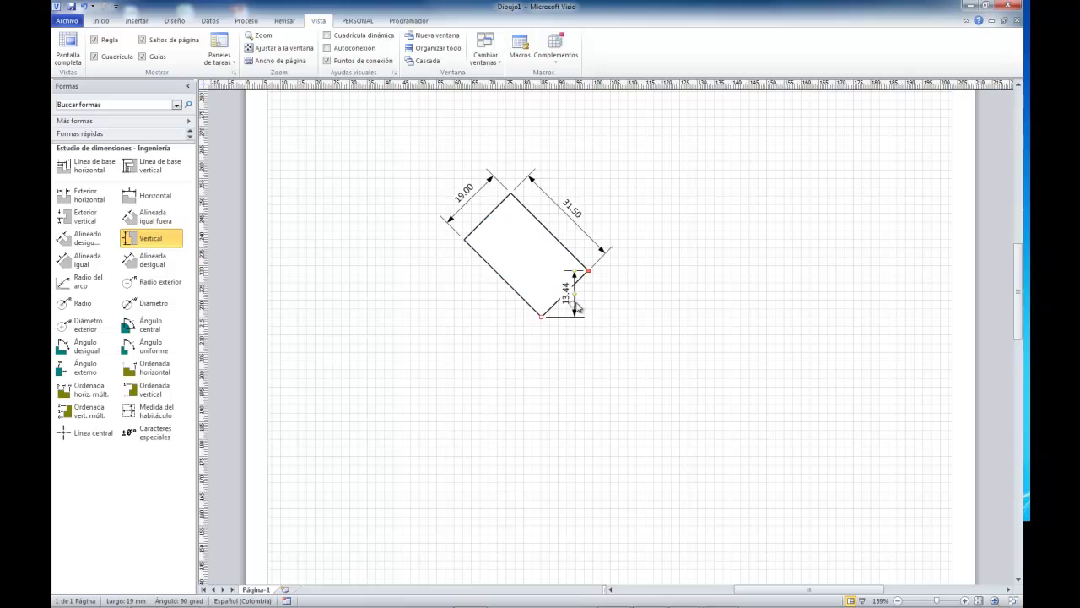
{"action": "left_click_drag", "start_coordinate": [626, 269], "coordinate": [653, 270]}
{"action": "right_click", "coordinate": [654, 312]}
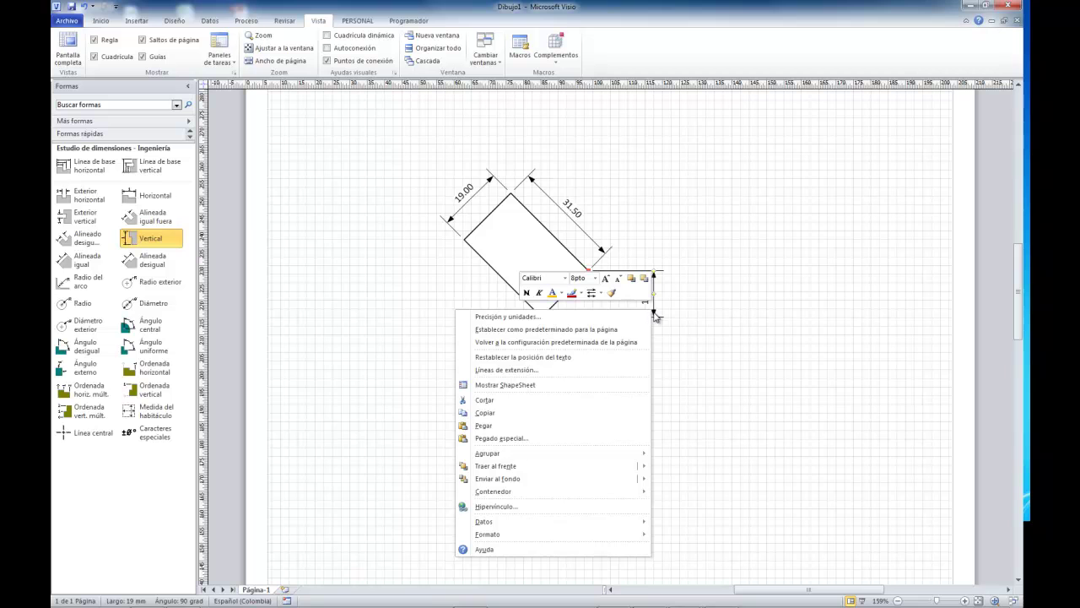
{"action": "left_click", "coordinate": [503, 319]}
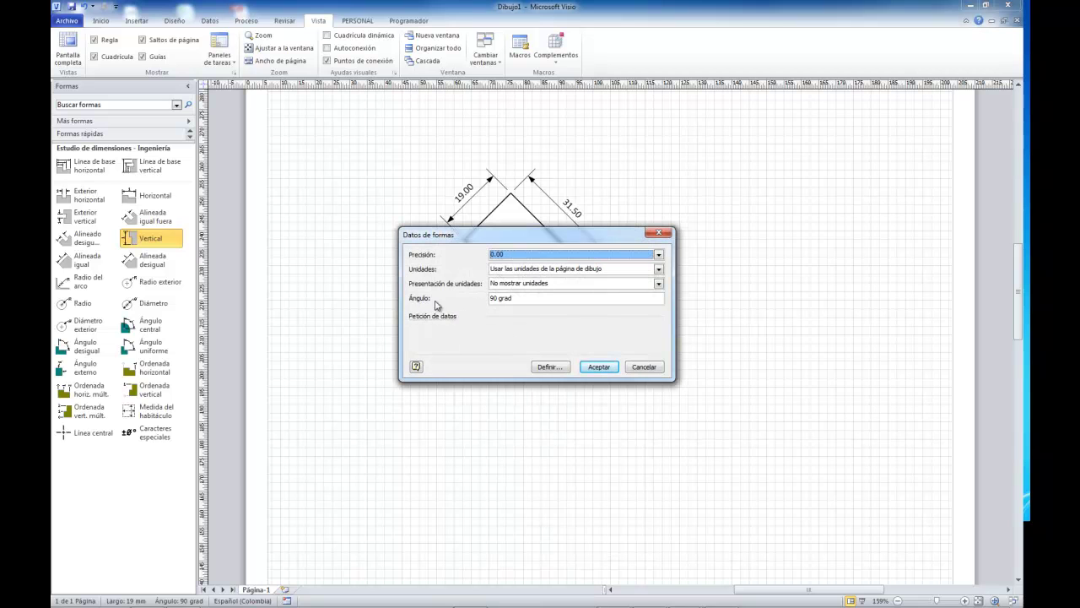
{"action": "left_click_drag", "start_coordinate": [518, 297], "coordinate": [487, 299]}
{"action": "type", "text": "4"}
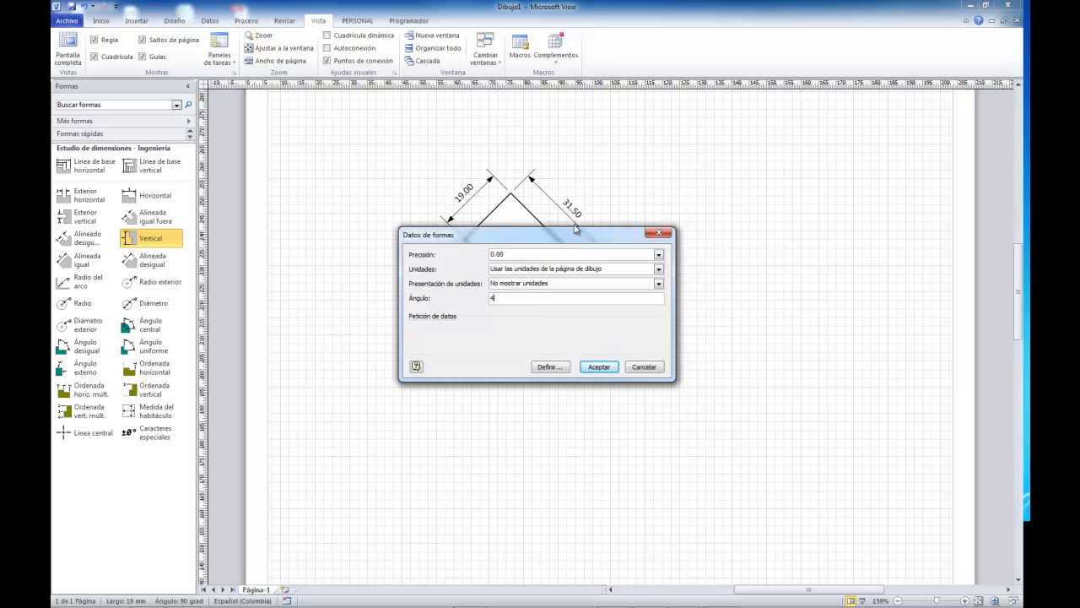
{"action": "type", "text": "5"}
{"action": "left_click_drag", "start_coordinate": [575, 229], "coordinate": [807, 361]}
{"action": "left_click", "coordinate": [831, 499]}
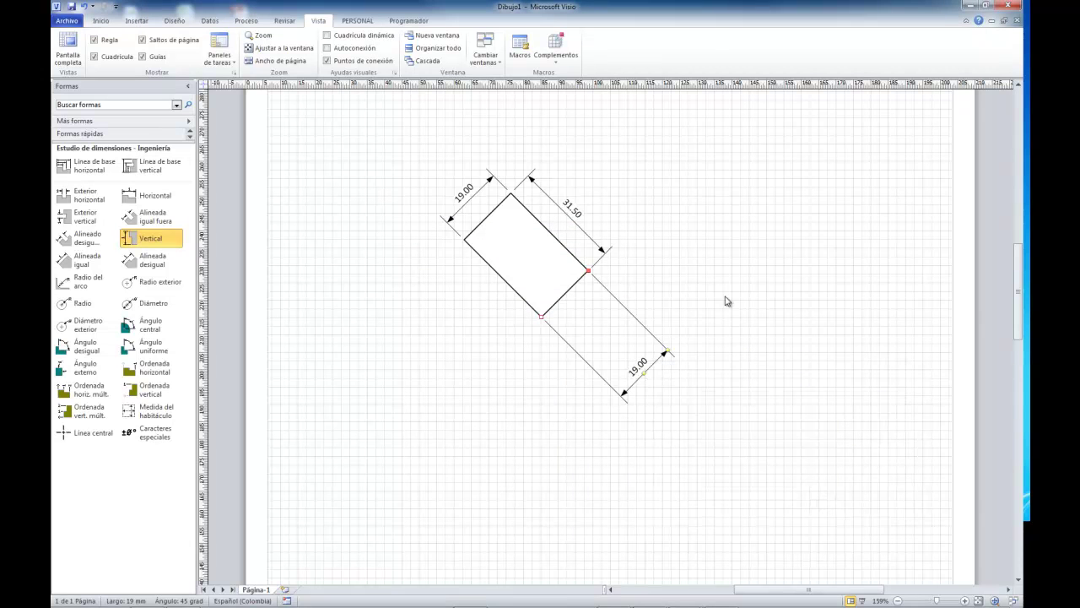
Rotate the rectangle back to horizontal and delete the 45-degree dimension attached to its right corners
{"action": "left_click", "coordinate": [552, 285]}
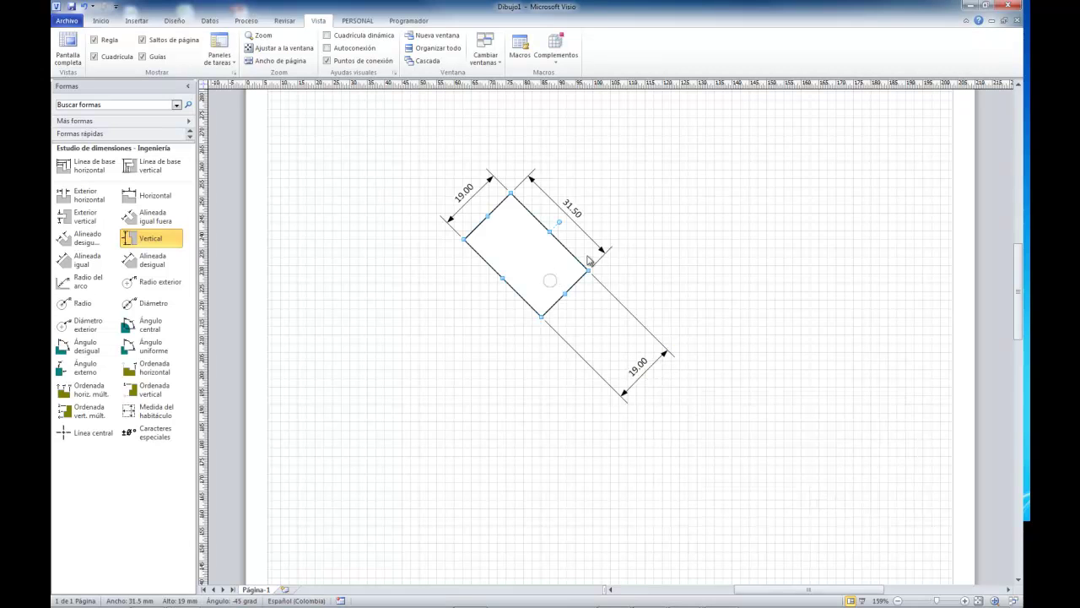
{"action": "left_click_drag", "start_coordinate": [561, 219], "coordinate": [529, 227]}
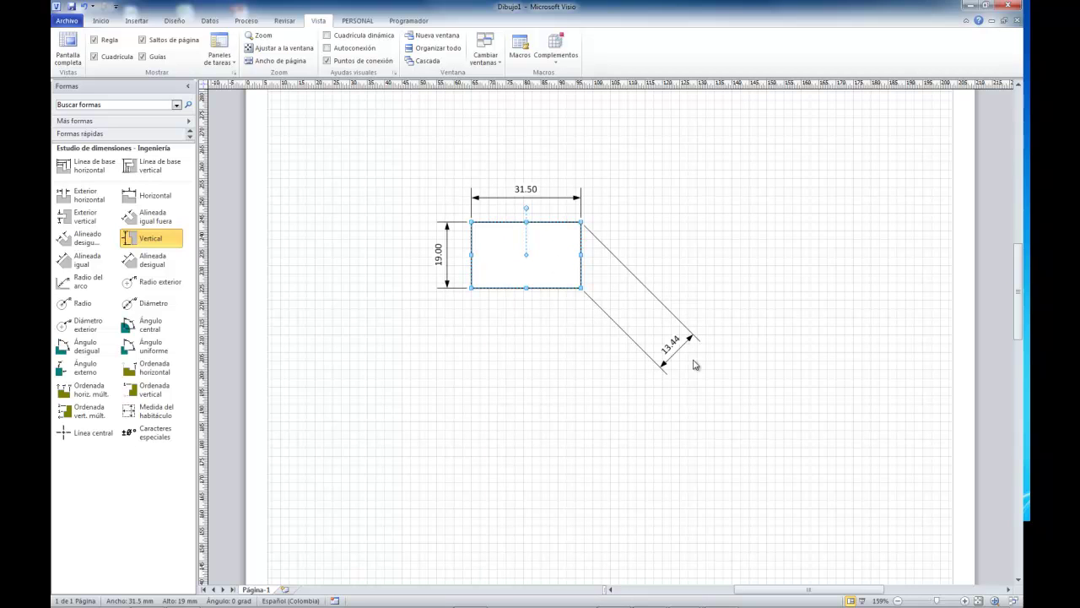
{"action": "left_click", "coordinate": [663, 369]}
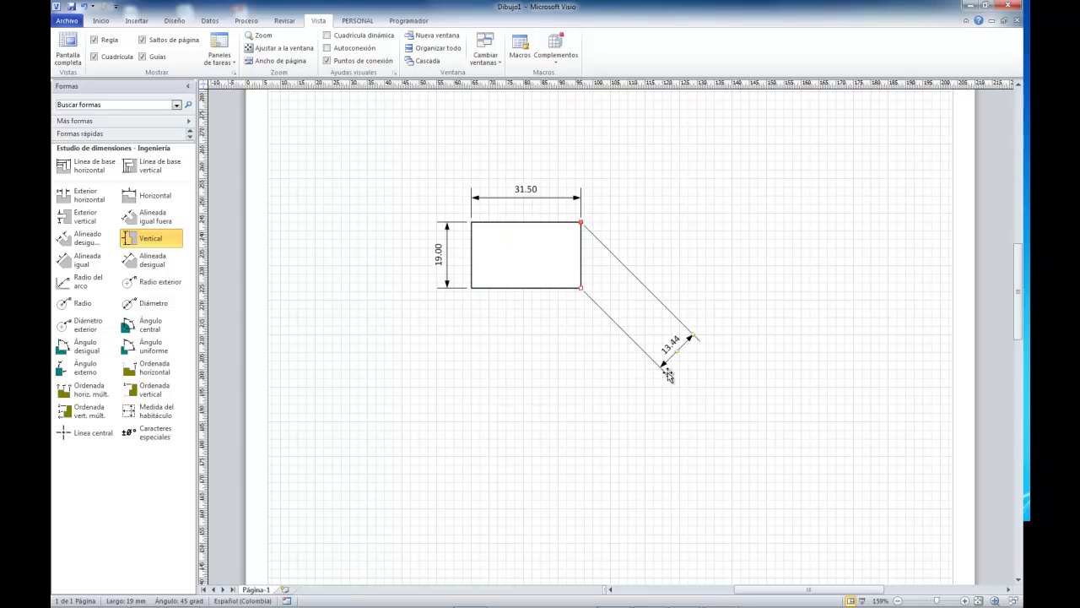
{"action": "key", "text": "Delete"}
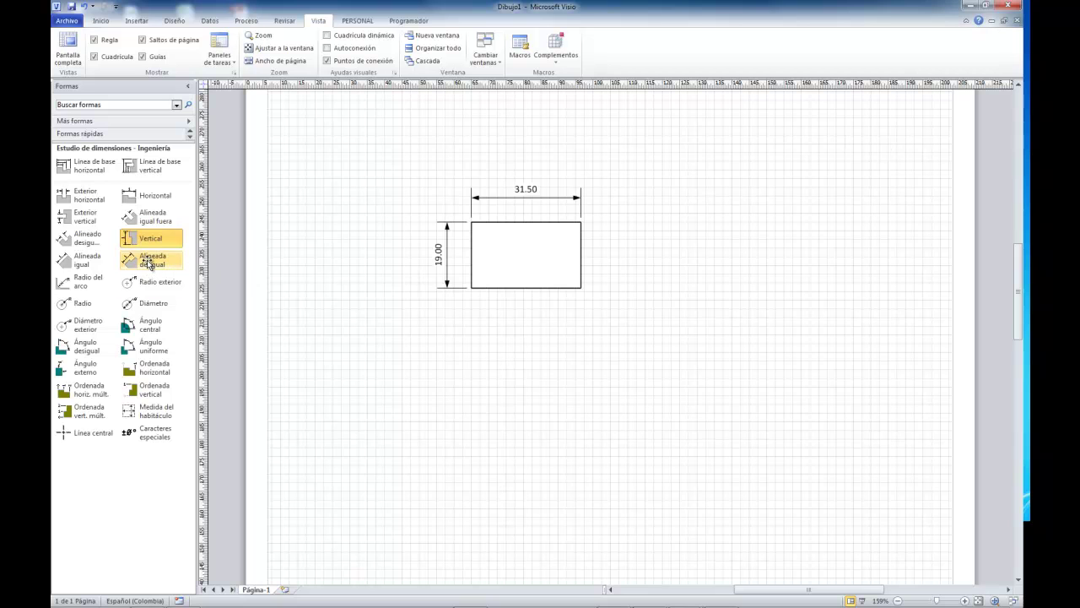
Add an Alineada desigual dimension below the rectangle and extend its upper measuring point to about 29 mm
{"action": "left_click_drag", "start_coordinate": [148, 262], "coordinate": [489, 403]}
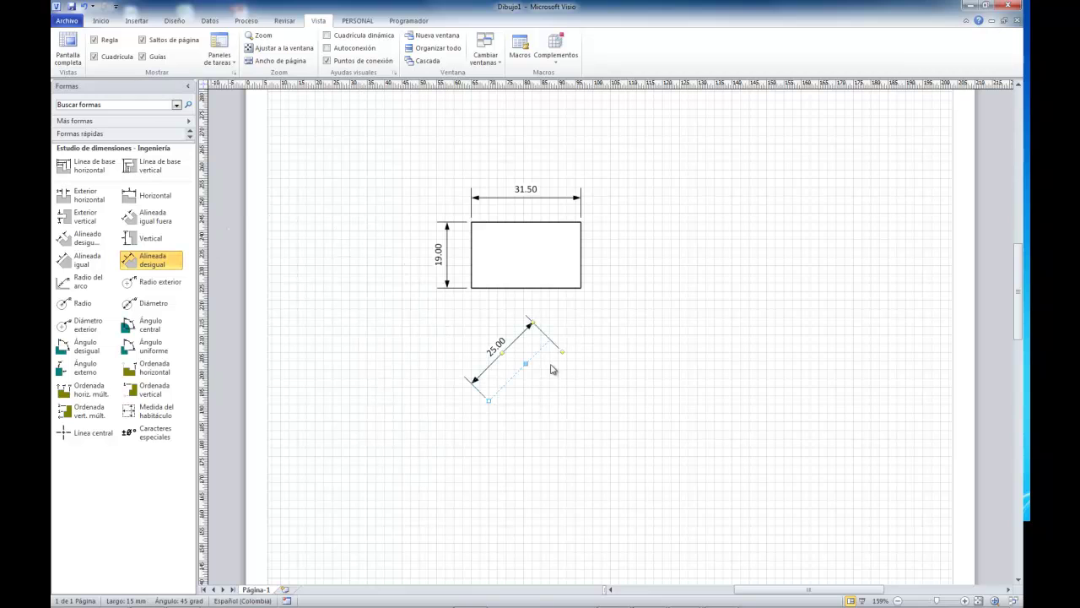
{"action": "mouse_move", "coordinate": [562, 352]}
{"action": "left_mouse_down"}
{"action": "mouse_move", "coordinate": [631, 394]}
{"action": "mouse_move", "coordinate": [594, 386]}
{"action": "mouse_move", "coordinate": [558, 346]}
{"action": "mouse_move", "coordinate": [646, 391]}
{"action": "mouse_move", "coordinate": [581, 349]}
{"action": "left_mouse_up"}
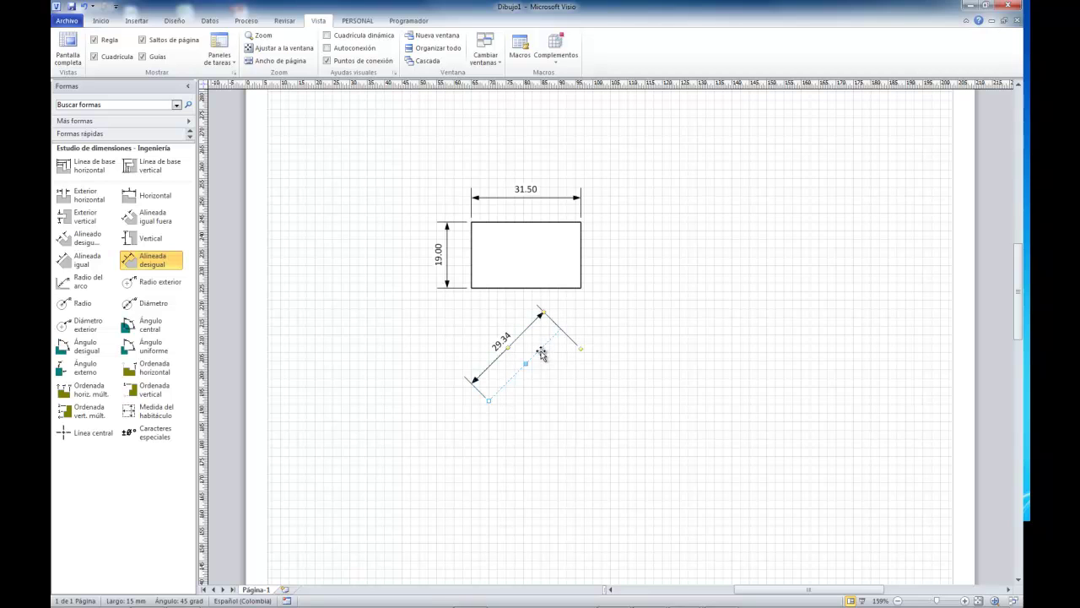
Detach the width dimension from the rectangle, place it above and to the right, and shorten it to 30 mm
{"action": "left_click_drag", "start_coordinate": [577, 201], "coordinate": [685, 171]}
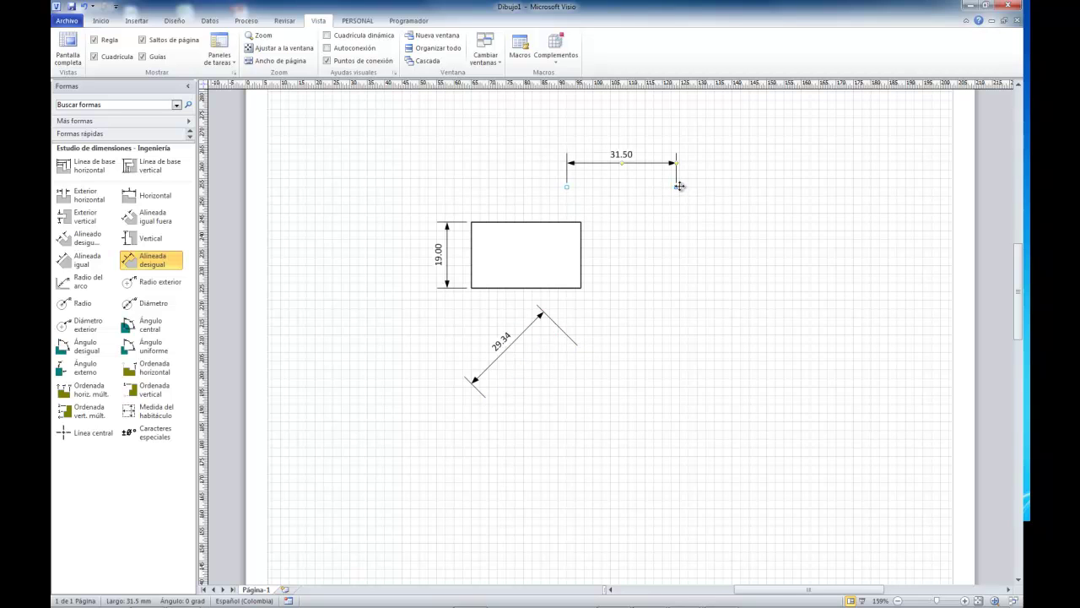
{"action": "left_click_drag", "start_coordinate": [676, 185], "coordinate": [668, 209]}
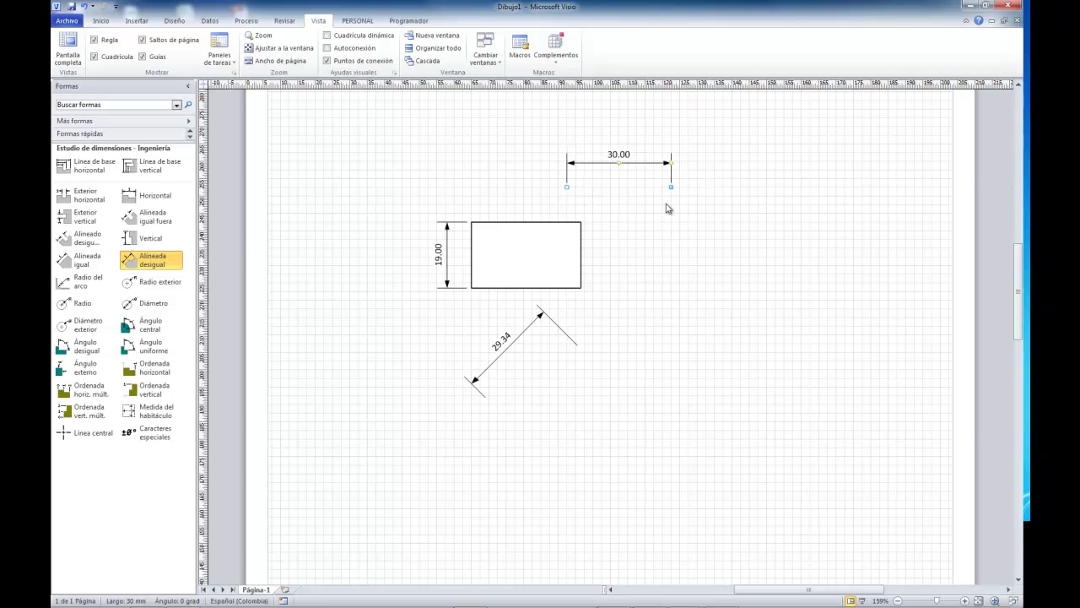
Turn the Alineada desigual dimension horizontal, shift its baseline points to the left, and adjust the end of its right extension line
{"action": "left_click", "coordinate": [542, 313]}
{"action": "left_click_drag", "start_coordinate": [523, 360], "coordinate": [590, 369]}
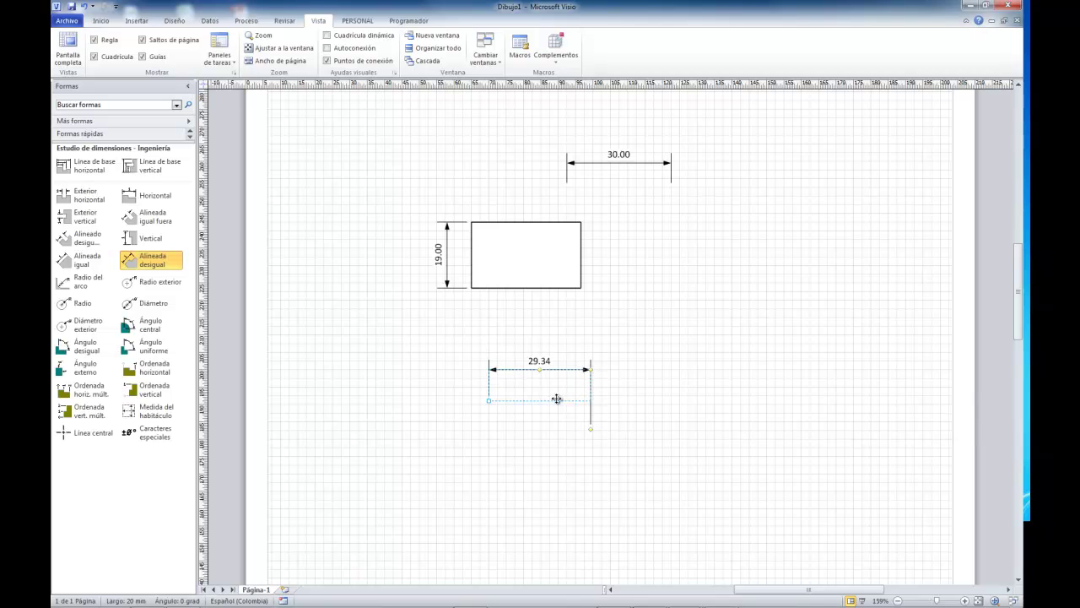
{"action": "mouse_move", "coordinate": [489, 399]}
{"action": "left_mouse_down"}
{"action": "mouse_move", "coordinate": [491, 378]}
{"action": "mouse_move", "coordinate": [497, 400]}
{"action": "left_mouse_up"}
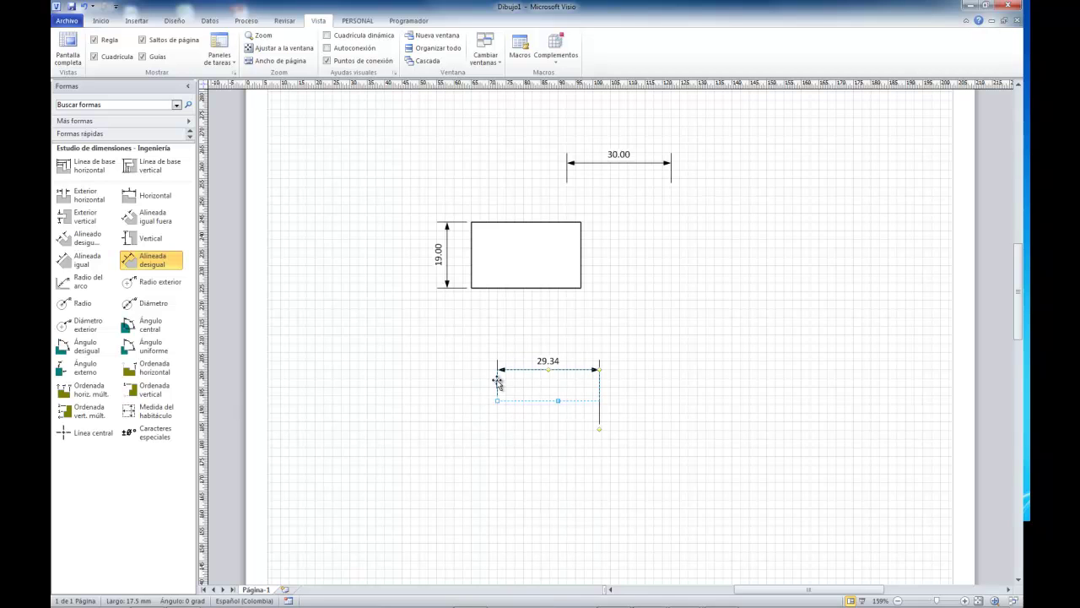
{"action": "left_click_drag", "start_coordinate": [496, 400], "coordinate": [471, 400]}
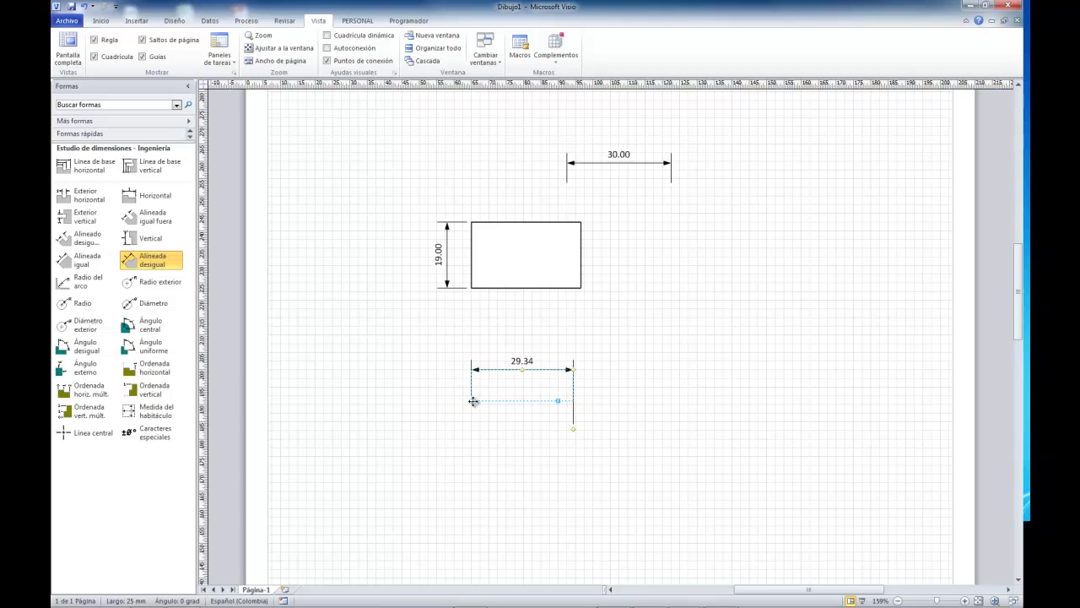
{"action": "mouse_move", "coordinate": [471, 401]}
{"action": "left_mouse_down"}
{"action": "mouse_move", "coordinate": [498, 339]}
{"action": "mouse_move", "coordinate": [477, 401]}
{"action": "left_mouse_up"}
{"action": "left_click_drag", "start_coordinate": [558, 400], "coordinate": [445, 400]}
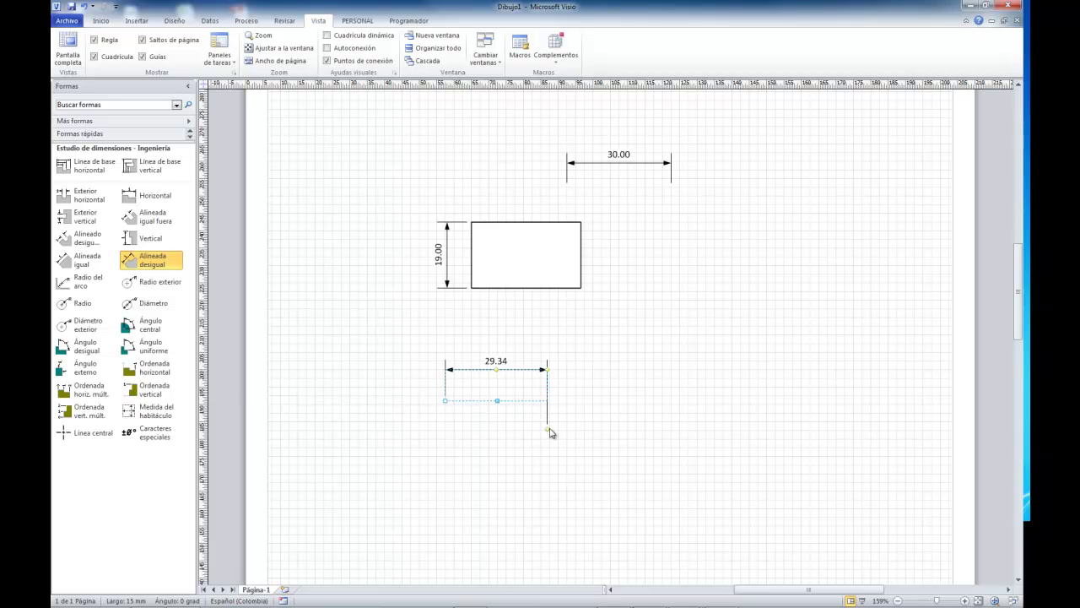
{"action": "left_click_drag", "start_coordinate": [549, 428], "coordinate": [545, 390]}
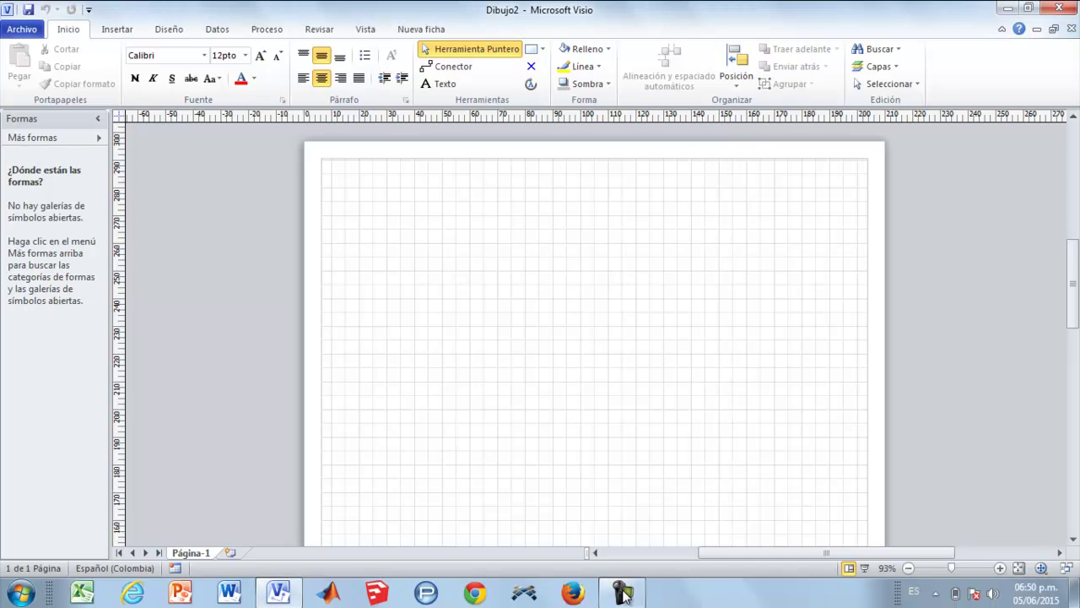
In the blank drawing Dibujo2, open the Bloques de títulos stencil from Extras de Visio and widen the shapes area to two columns
{"action": "left_click_drag", "start_coordinate": [988, 302], "coordinate": [656, 251]}
{"action": "left_click", "coordinate": [92, 140]}
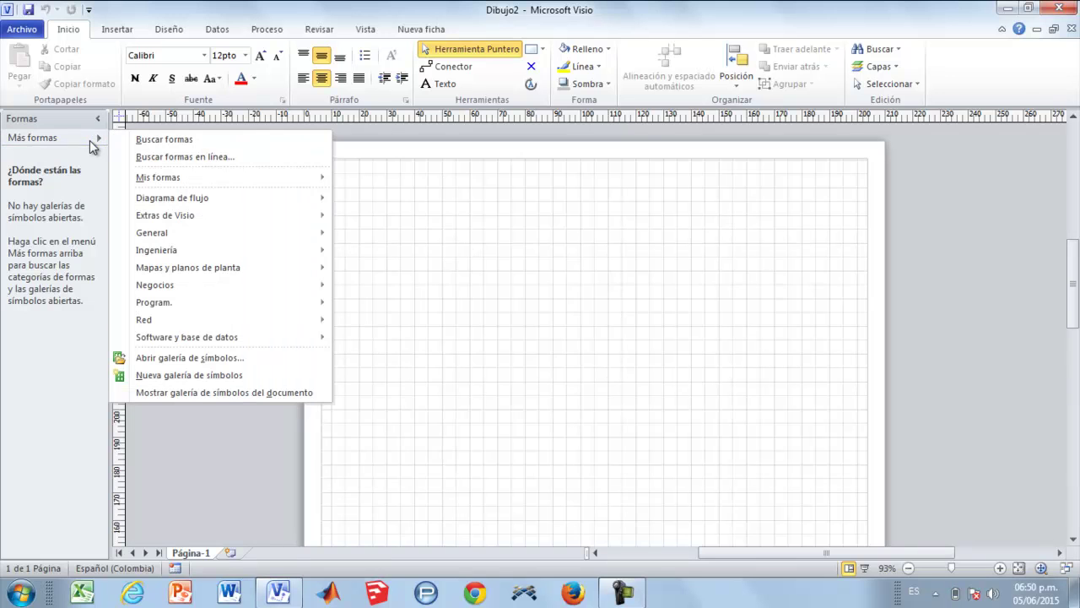
{"action": "mouse_move", "coordinate": [212, 215]}
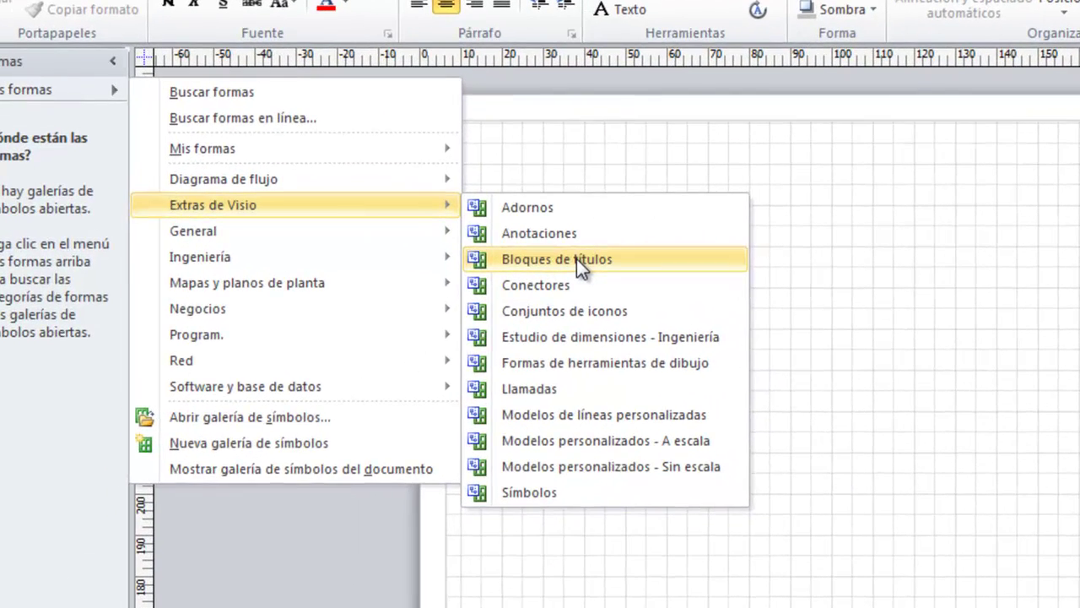
{"action": "left_click", "coordinate": [409, 251]}
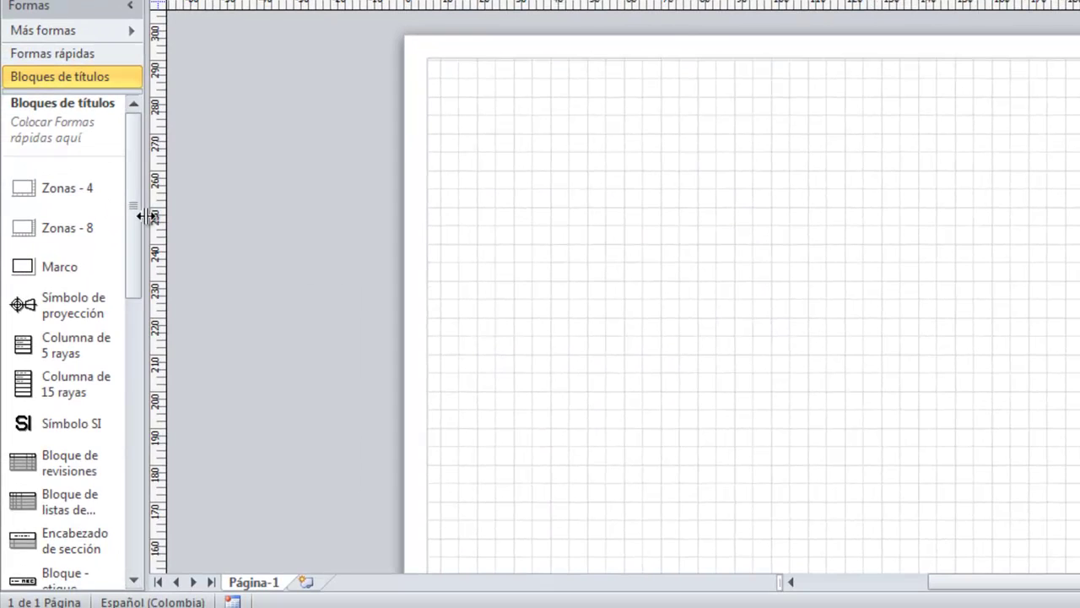
{"action": "left_click_drag", "start_coordinate": [145, 216], "coordinate": [252, 431]}
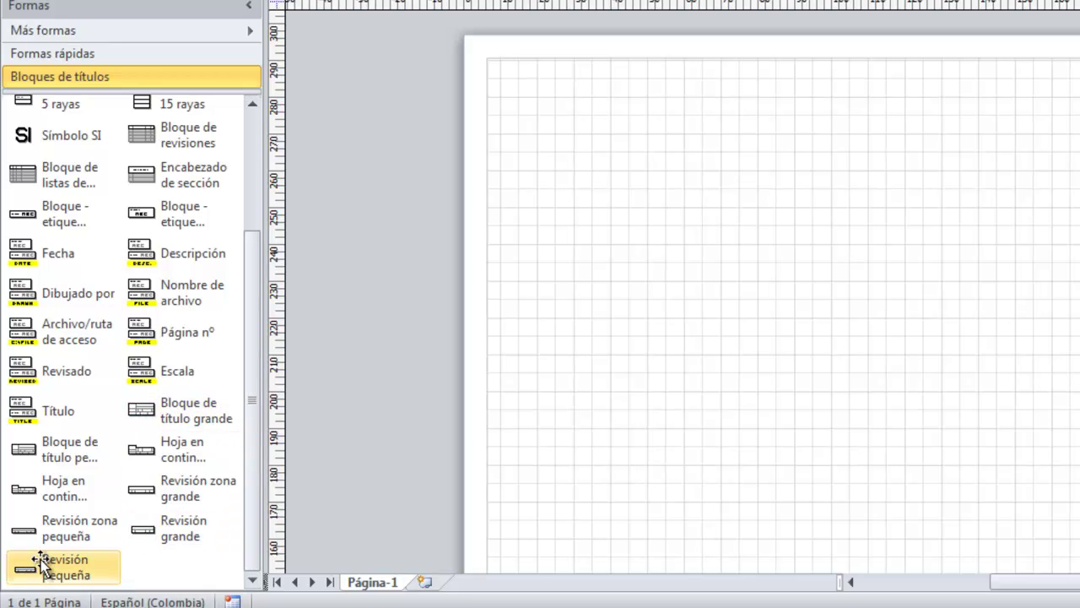
Place a Bloque de título grande across the upper part of the page
{"action": "left_click", "coordinate": [152, 416]}
{"action": "left_click_drag", "start_coordinate": [534, 339], "coordinate": [1079, 305]}
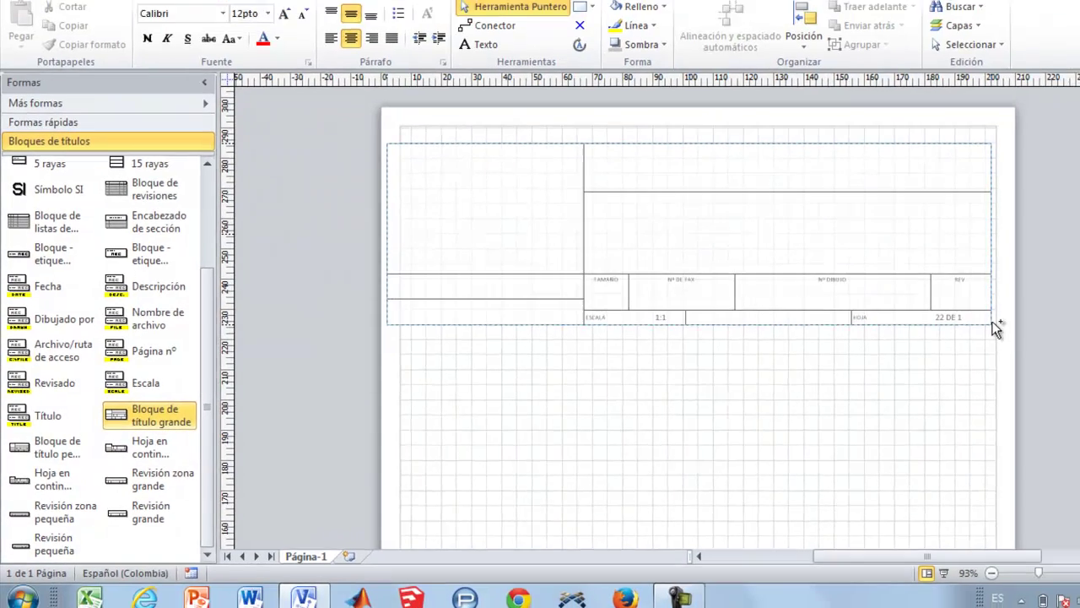
{"action": "left_click_drag", "start_coordinate": [996, 329], "coordinate": [989, 326]}
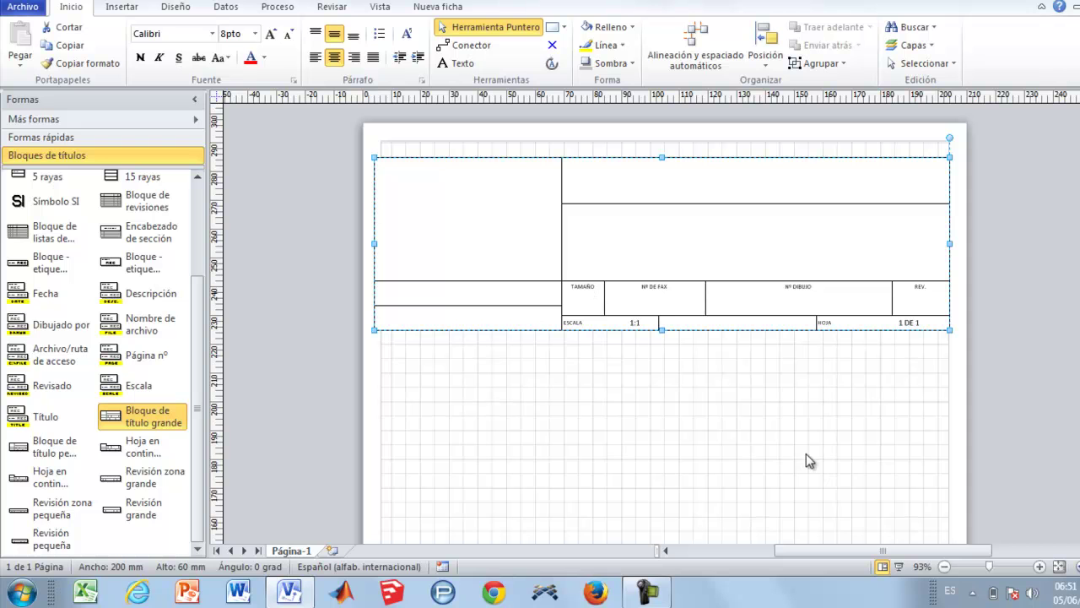
Add the large Hoja en continuación block below the title block and move it down to leave a gap
{"action": "left_click", "coordinate": [1041, 566]}
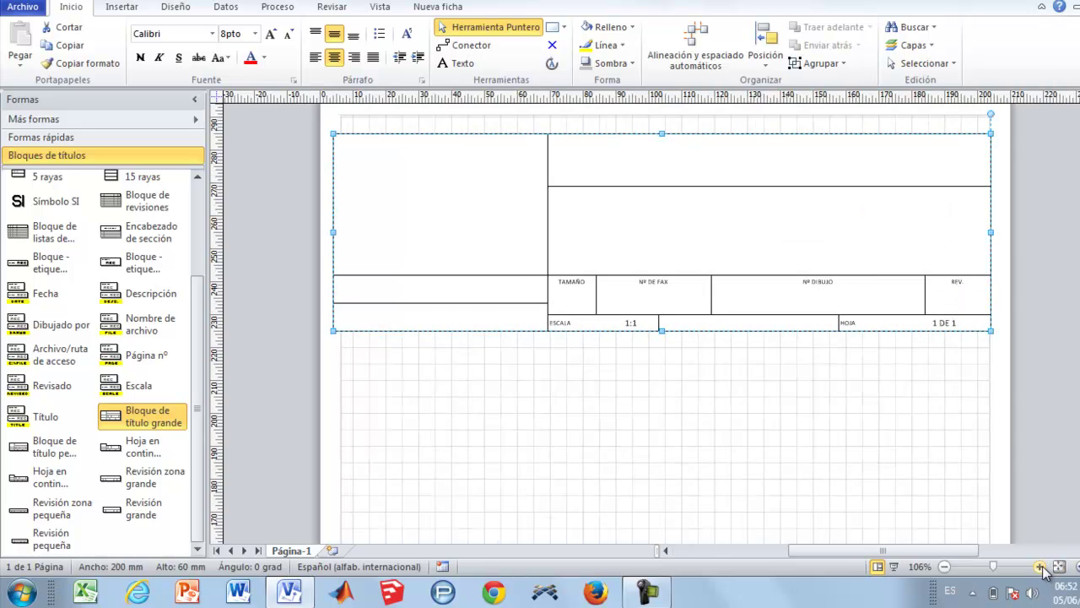
{"action": "left_click", "coordinate": [1041, 566]}
{"action": "left_click_drag", "start_coordinate": [925, 549], "coordinate": [946, 550]}
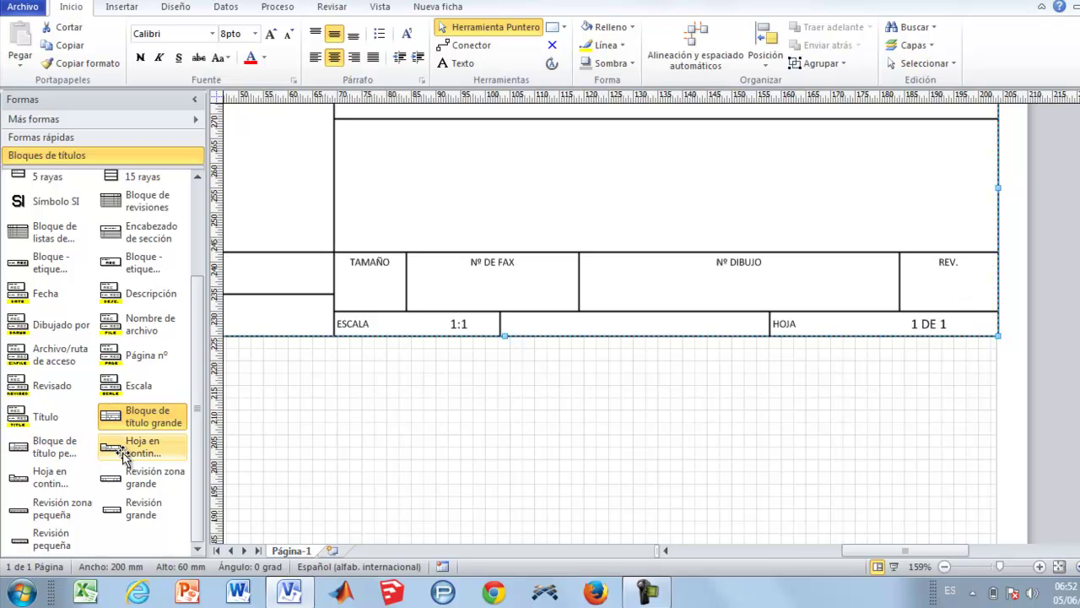
{"action": "left_click_drag", "start_coordinate": [122, 453], "coordinate": [984, 470]}
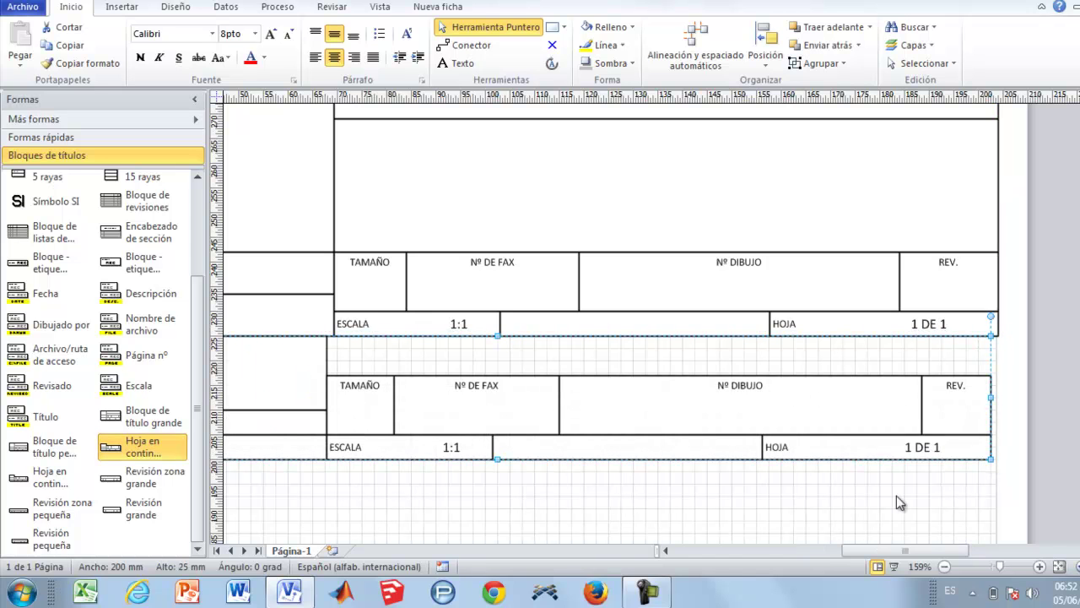
{"action": "scroll", "coordinate": [608, 329], "scroll_direction": "down", "scroll_amount": 3}
{"action": "left_click_drag", "start_coordinate": [690, 295], "coordinate": [684, 366]}
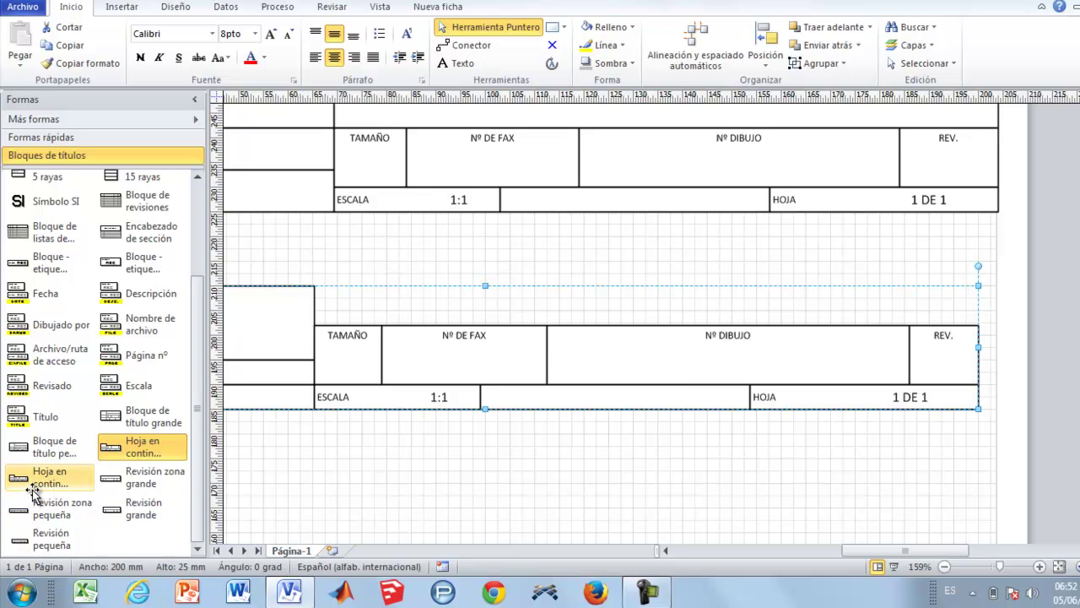
{"action": "left_click_drag", "start_coordinate": [34, 492], "coordinate": [129, 491]}
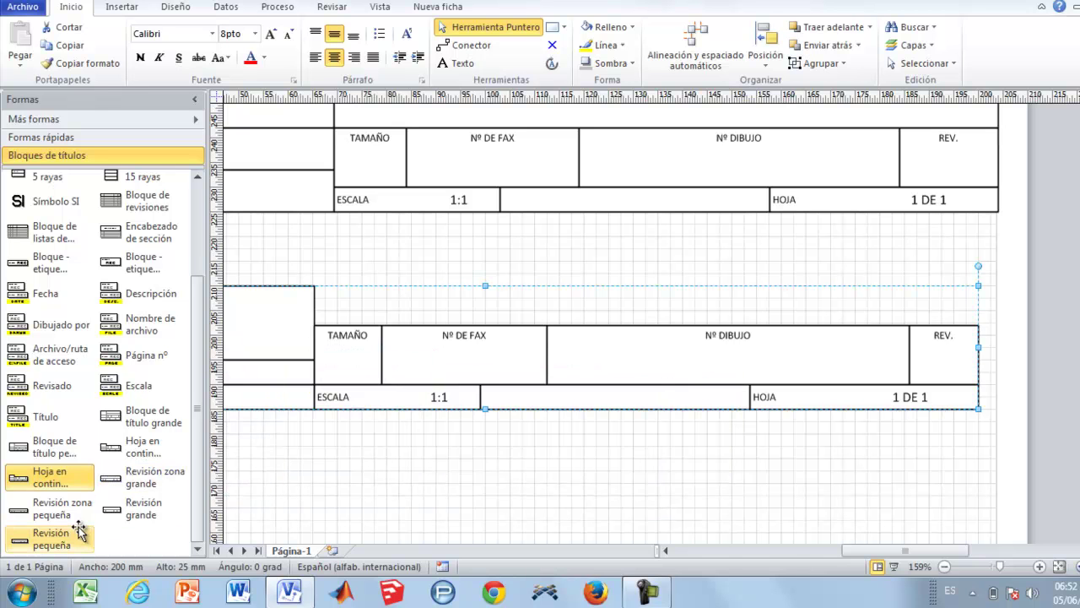
Place a Revisión zona pequeña block below the continuation block and a Revisión grande block beneath it
{"action": "left_click_drag", "start_coordinate": [54, 509], "coordinate": [935, 486]}
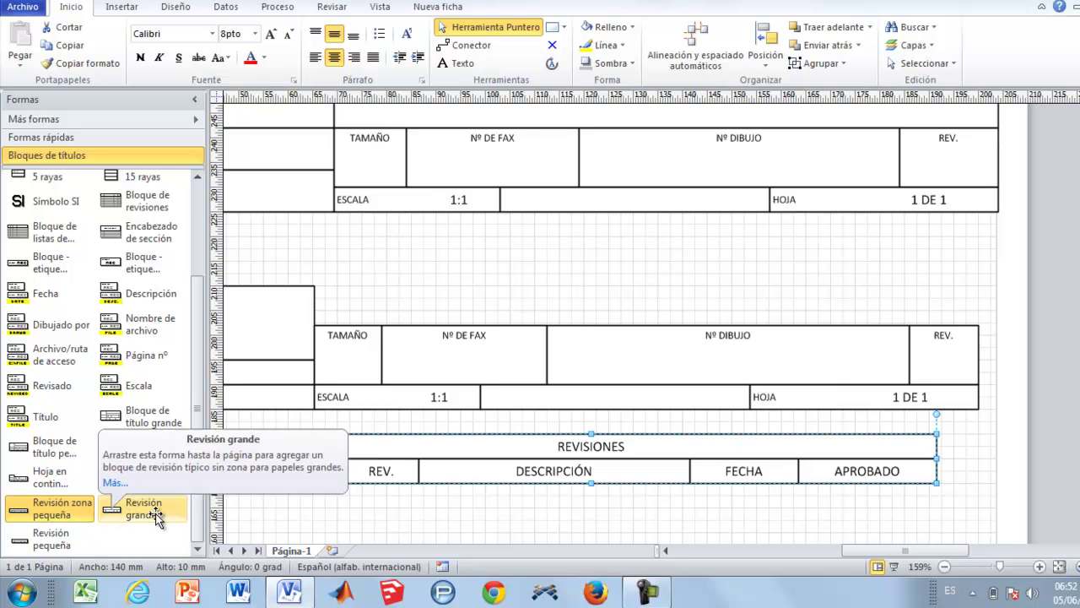
{"action": "left_click_drag", "start_coordinate": [156, 517], "coordinate": [971, 547]}
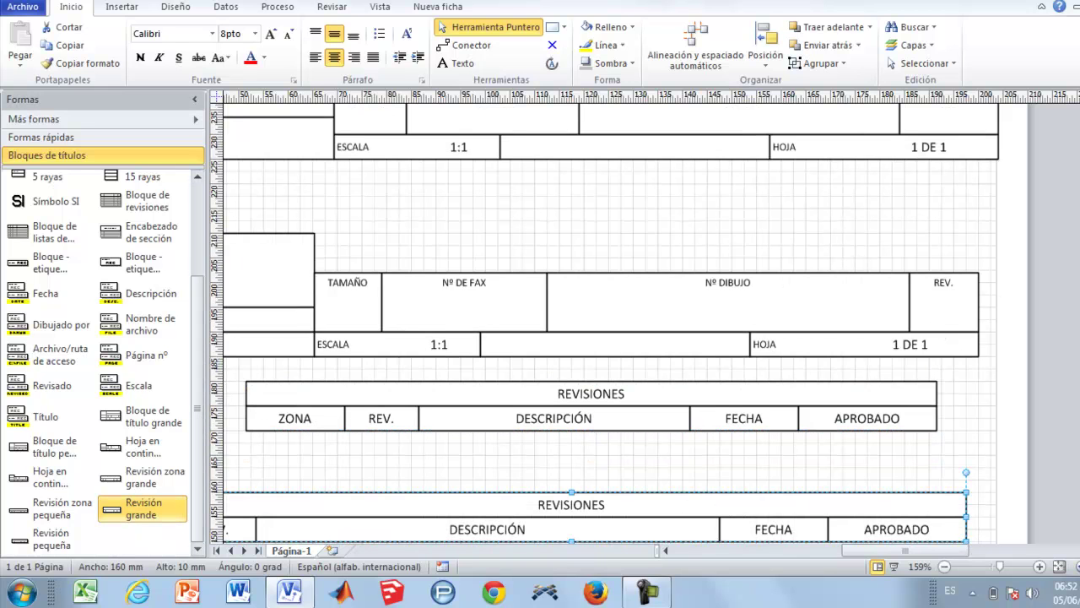
Place the first Bloque - etiqueta shape, with its ETIQUETA and CAMPO parts, in the empty area below the revision blocks
{"action": "scroll", "coordinate": [620, 321], "scroll_direction": "up", "scroll_amount": 5}
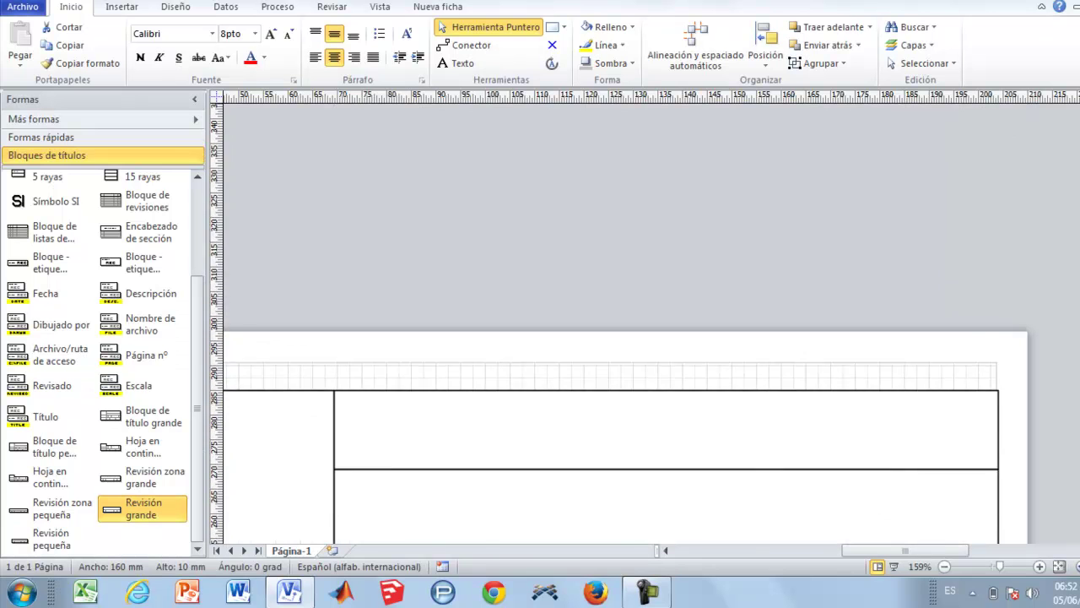
{"action": "scroll", "coordinate": [490, 263], "scroll_direction": "down", "scroll_amount": 12}
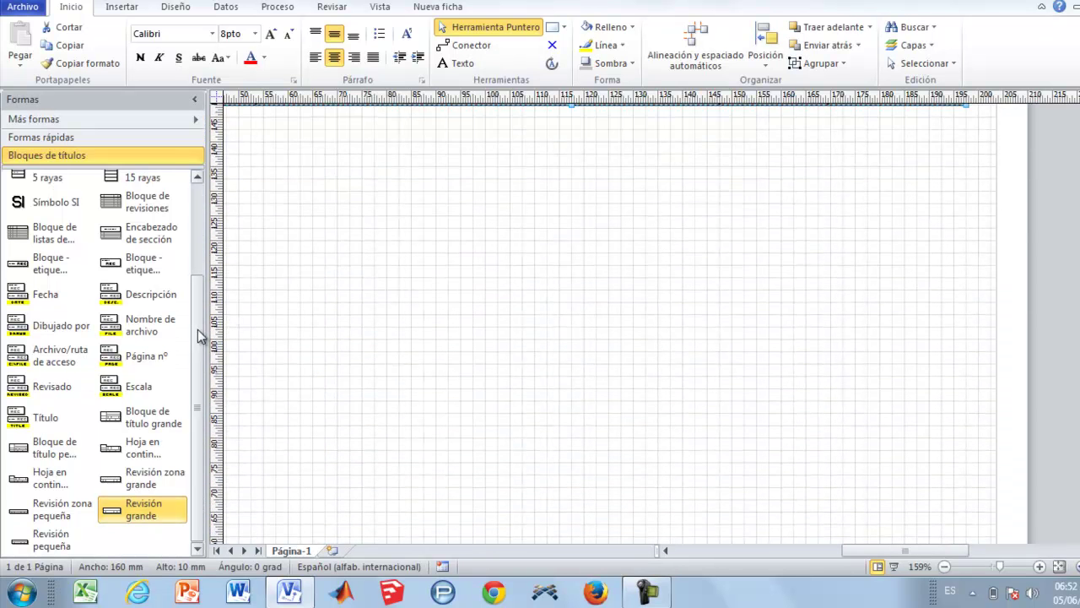
{"action": "scroll", "coordinate": [203, 309], "scroll_direction": "up", "scroll_amount": 1}
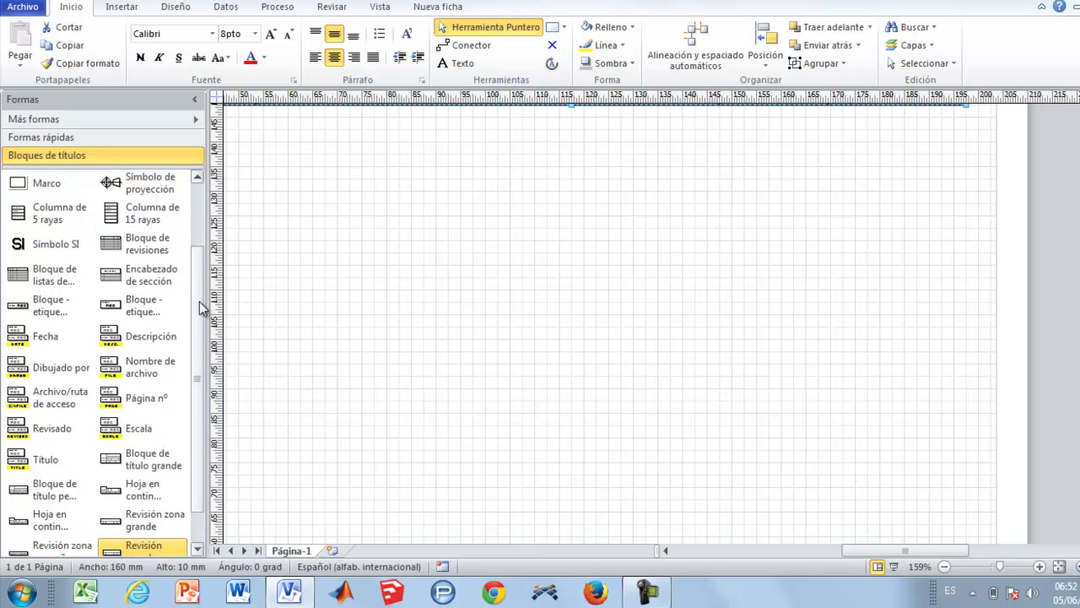
{"action": "left_click_drag", "start_coordinate": [34, 309], "coordinate": [384, 216]}
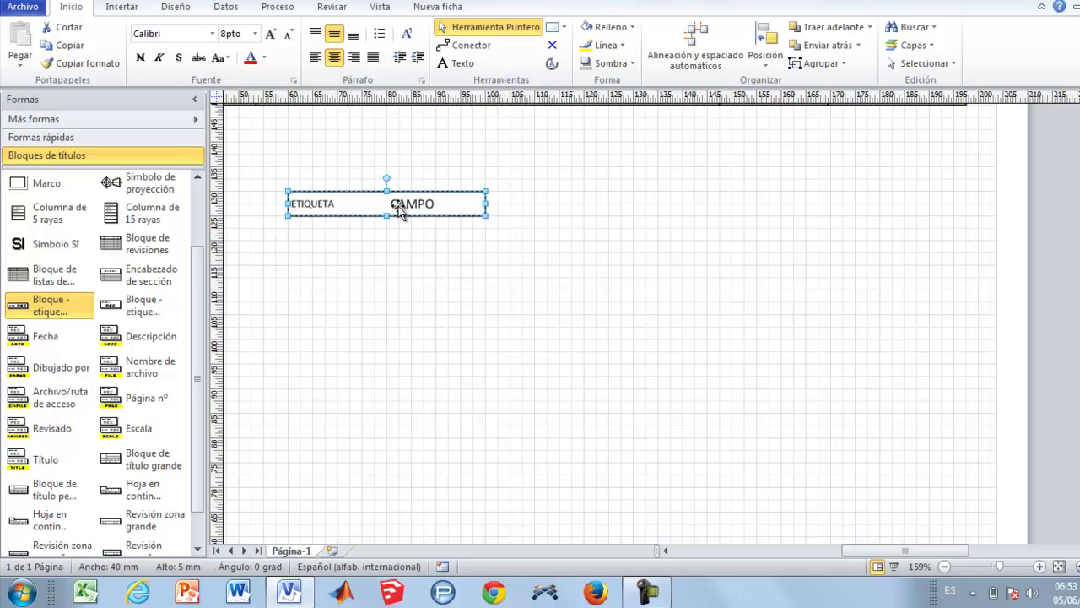
Replace the ETIQUETA text of the label block with FECHA
{"action": "left_click", "coordinate": [409, 208]}
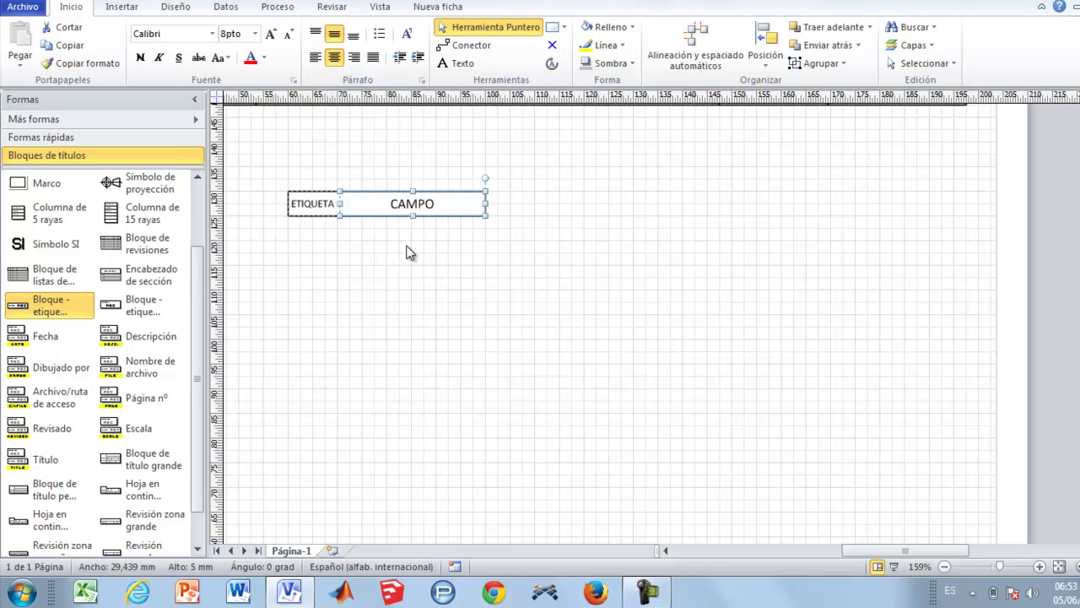
{"action": "left_click", "coordinate": [308, 209]}
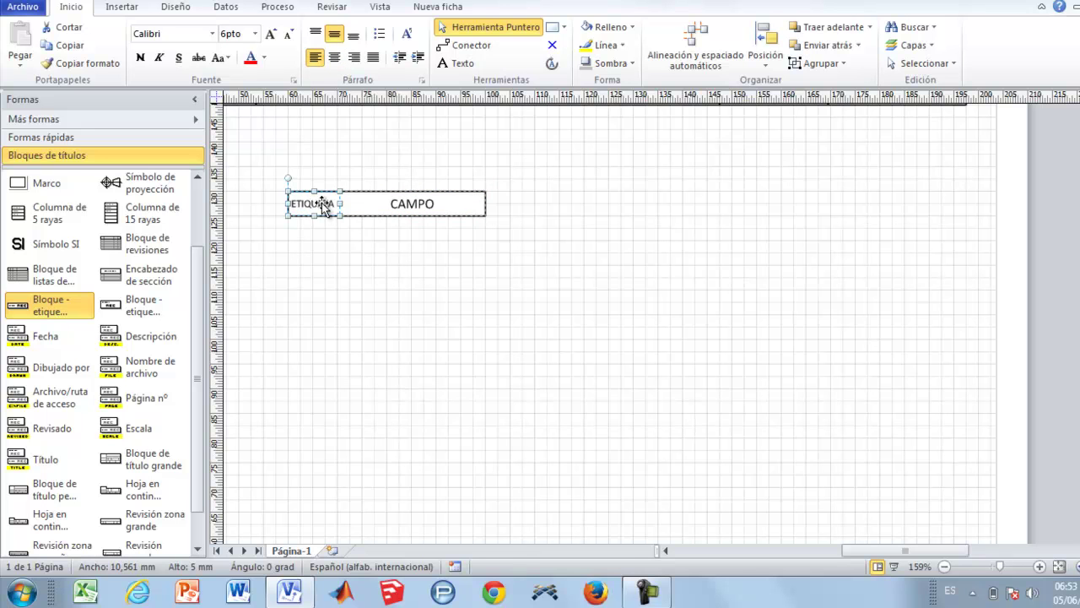
{"action": "left_click", "coordinate": [384, 207]}
{"action": "left_click", "coordinate": [318, 208]}
{"action": "key", "text": "F2"}
{"action": "type", "text": "FECHA"}
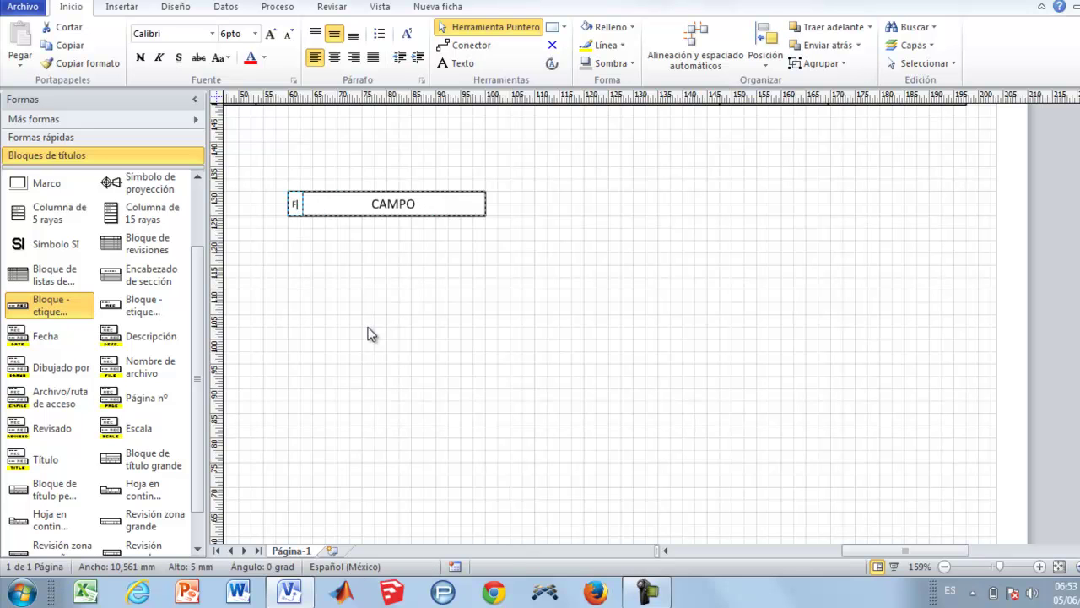
Replace the CAMPO text of the label block with the date 12/03/2015
{"action": "left_click", "coordinate": [422, 208]}
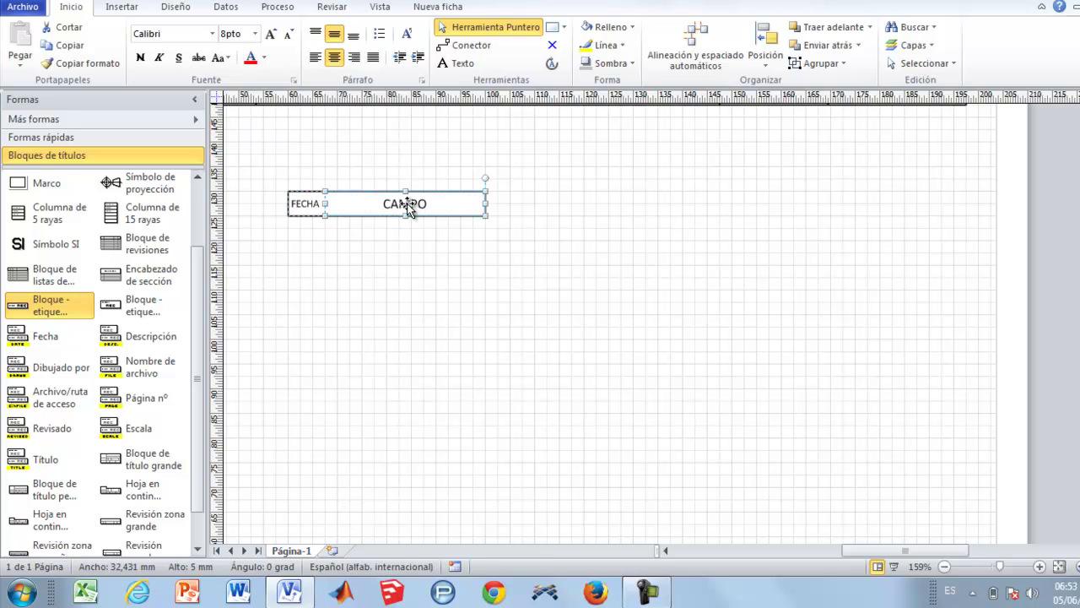
{"action": "double_click", "coordinate": [406, 203]}
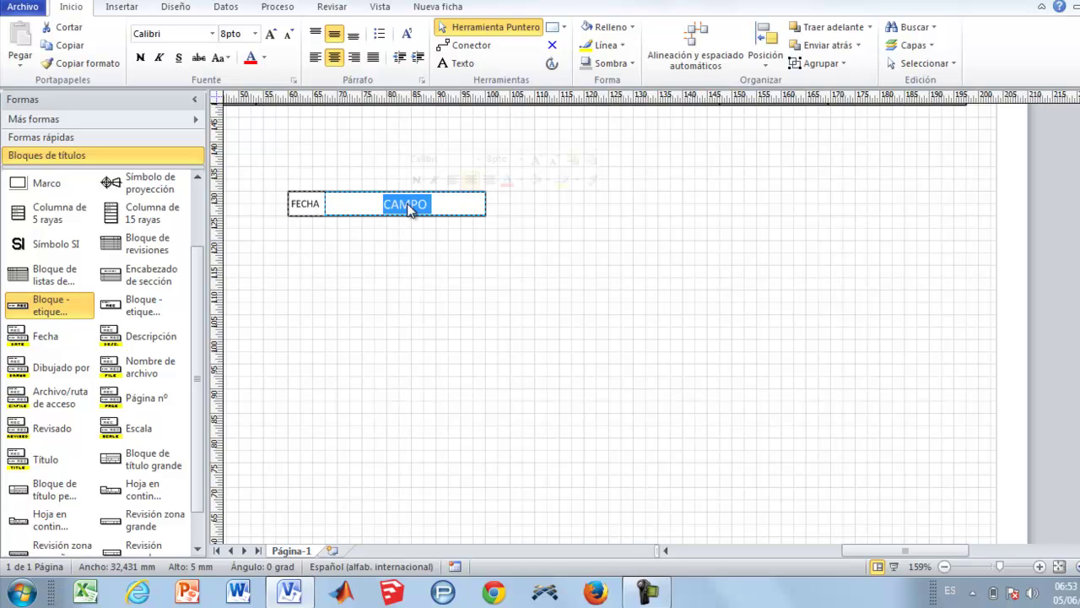
{"action": "type", "text": "12/"}
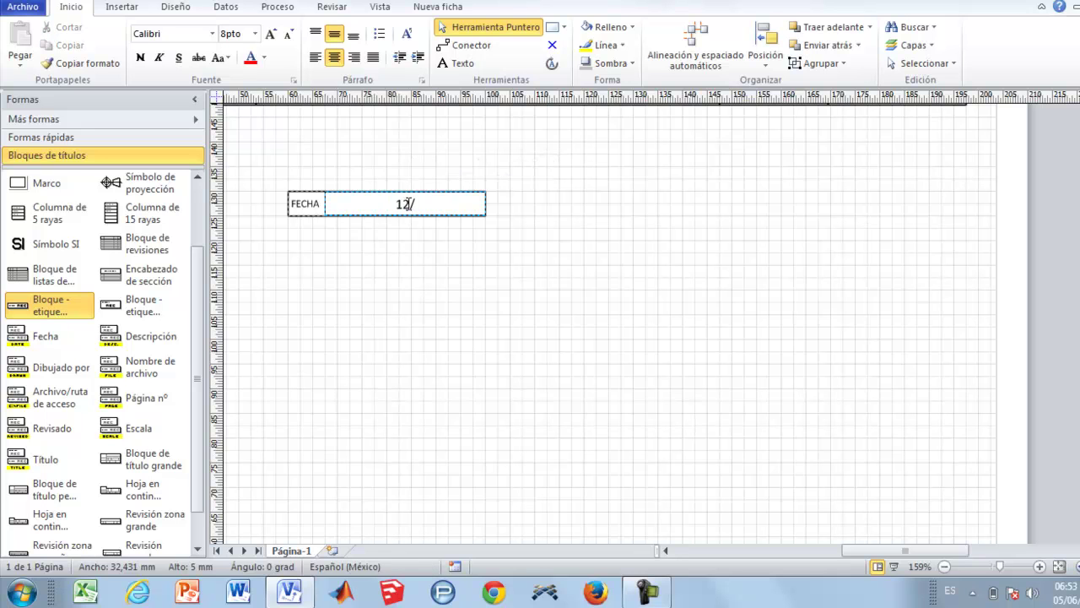
{"action": "type", "text": "03/2015"}
{"action": "left_click", "coordinate": [369, 247]}
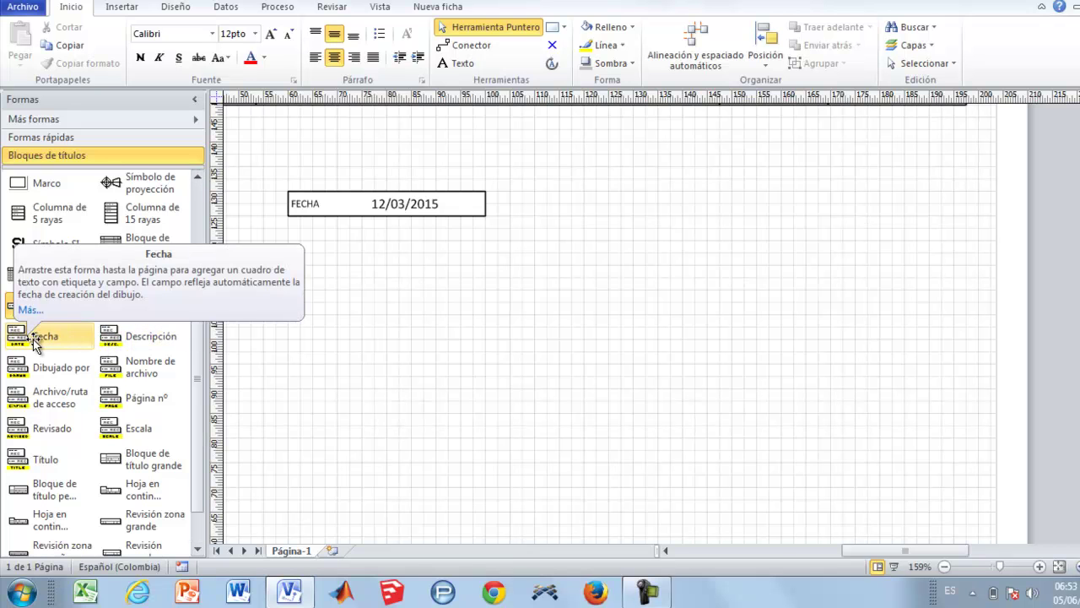
Place a Fecha block below the 12/03/2015 label block and align a Nombre de archivo block to its right
{"action": "left_click_drag", "start_coordinate": [34, 339], "coordinate": [388, 299]}
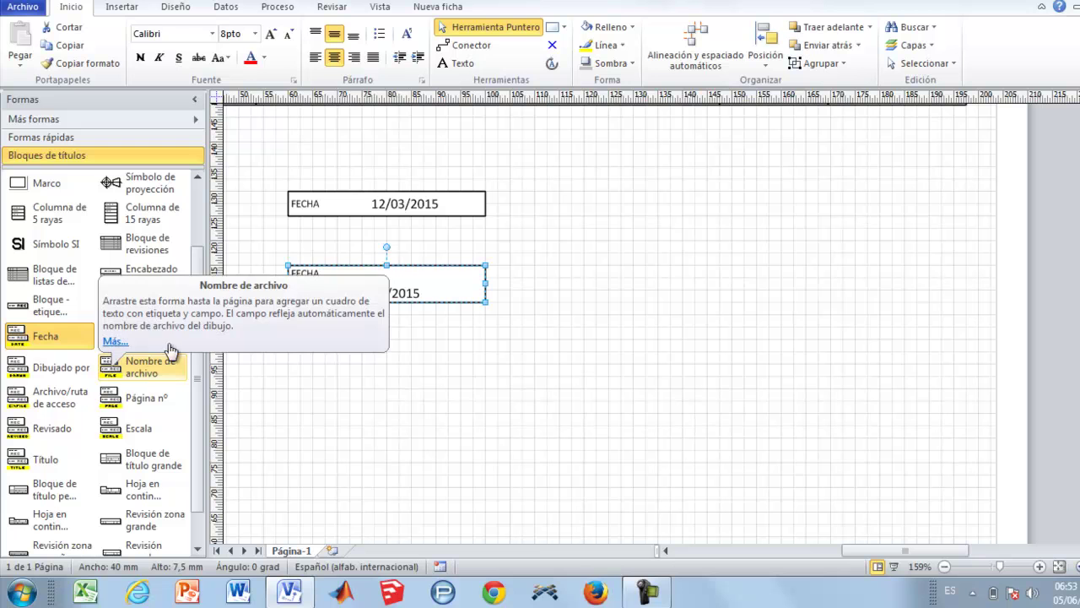
{"action": "left_click_drag", "start_coordinate": [436, 380], "coordinate": [705, 294]}
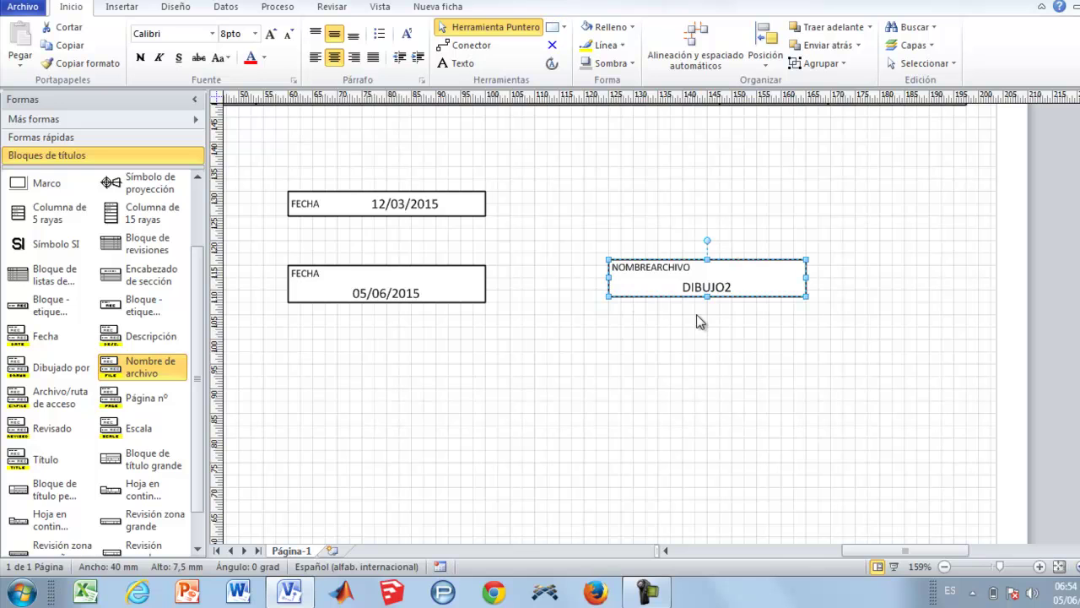
{"action": "left_click_drag", "start_coordinate": [673, 292], "coordinate": [618, 298]}
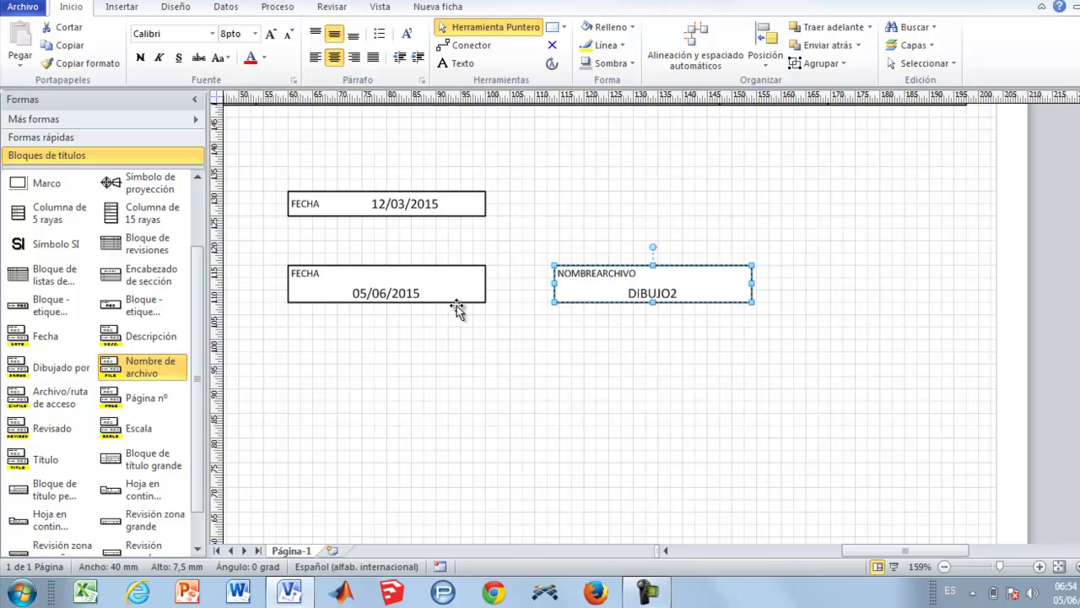
Add Archivo/ruta de acceso, Página nº and Escala blocks one under another below the NOMBREARCHIVO block
{"action": "left_click_drag", "start_coordinate": [67, 397], "coordinate": [631, 361]}
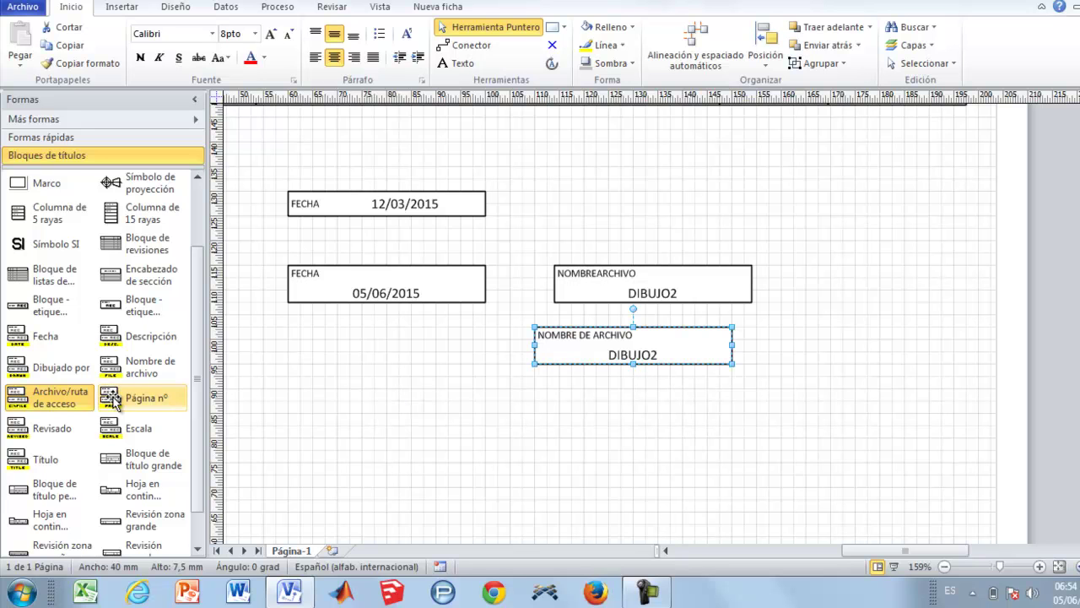
{"action": "mouse_move", "coordinate": [112, 403]}
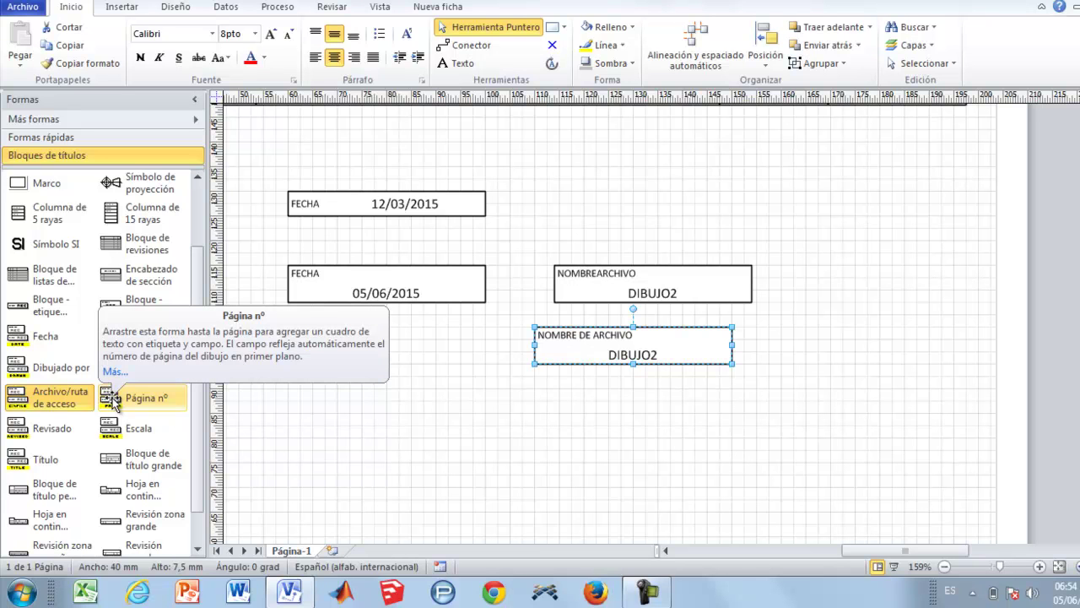
{"action": "left_click_drag", "start_coordinate": [112, 402], "coordinate": [653, 417]}
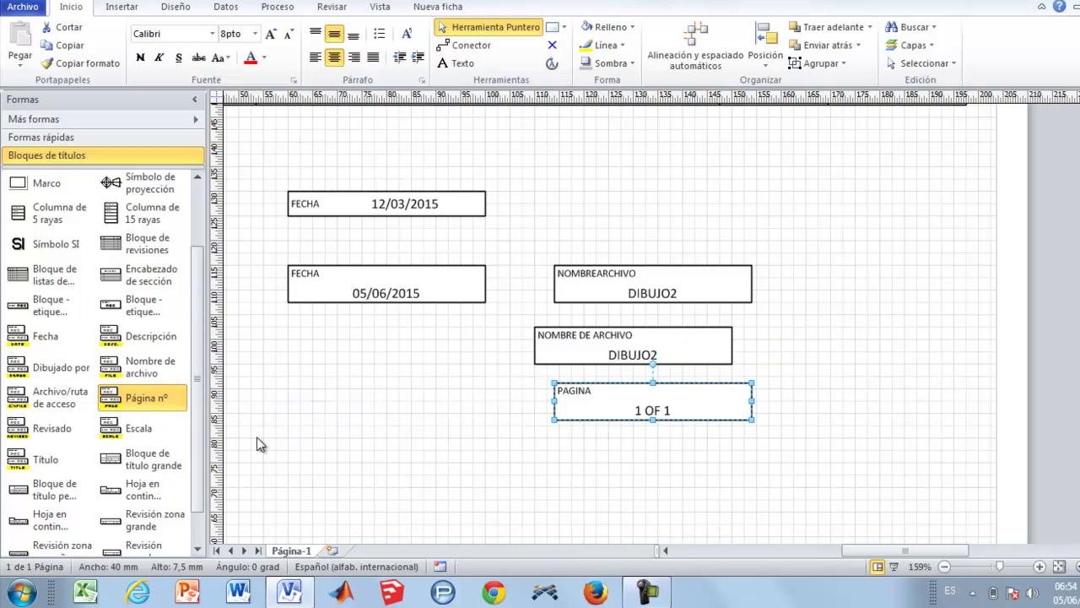
{"action": "left_click_drag", "start_coordinate": [139, 431], "coordinate": [651, 462]}
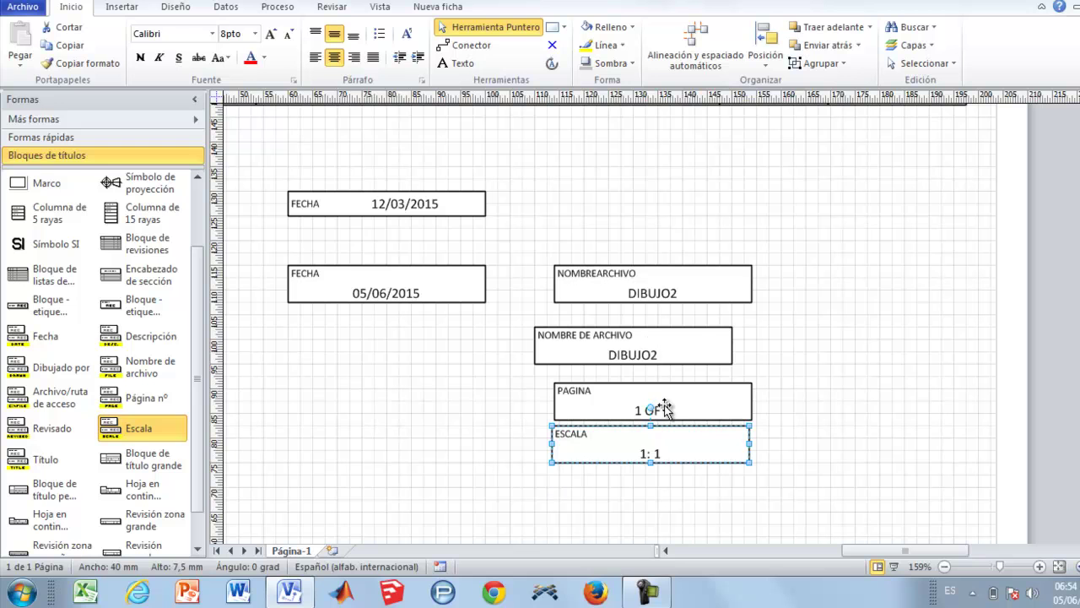
Stack the NOMBRE DE ARCHIVO, PAGINA and ESCALA blocks edge to edge in the lower right area of the page, with ESCALA lowest
{"action": "left_click_drag", "start_coordinate": [717, 441], "coordinate": [908, 477]}
{"action": "left_click", "coordinate": [697, 381]}
{"action": "left_click_drag", "start_coordinate": [681, 395], "coordinate": [867, 442]}
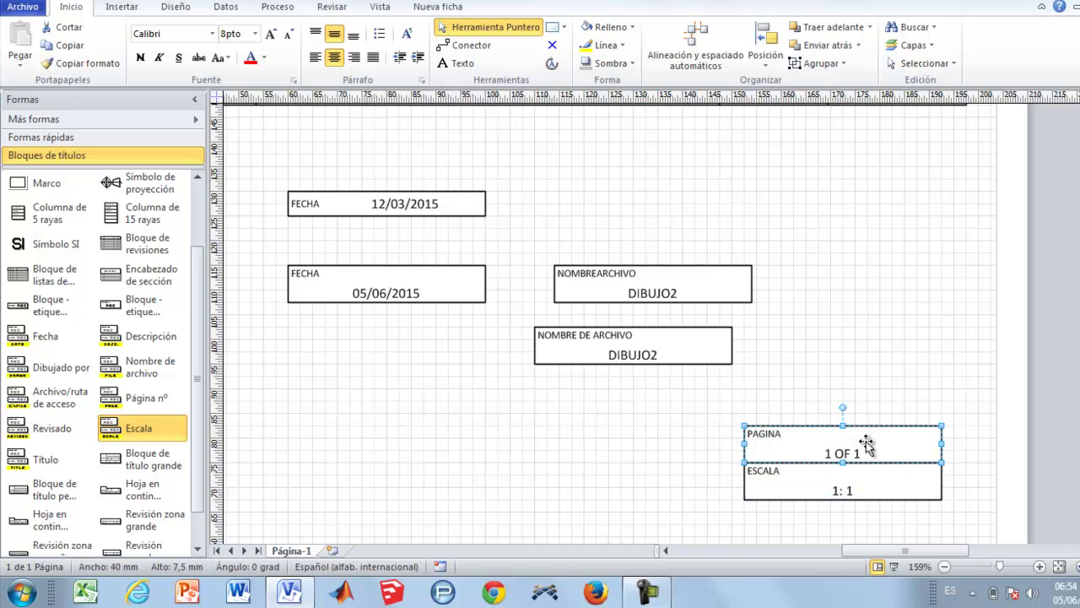
{"action": "left_click_drag", "start_coordinate": [685, 345], "coordinate": [897, 406]}
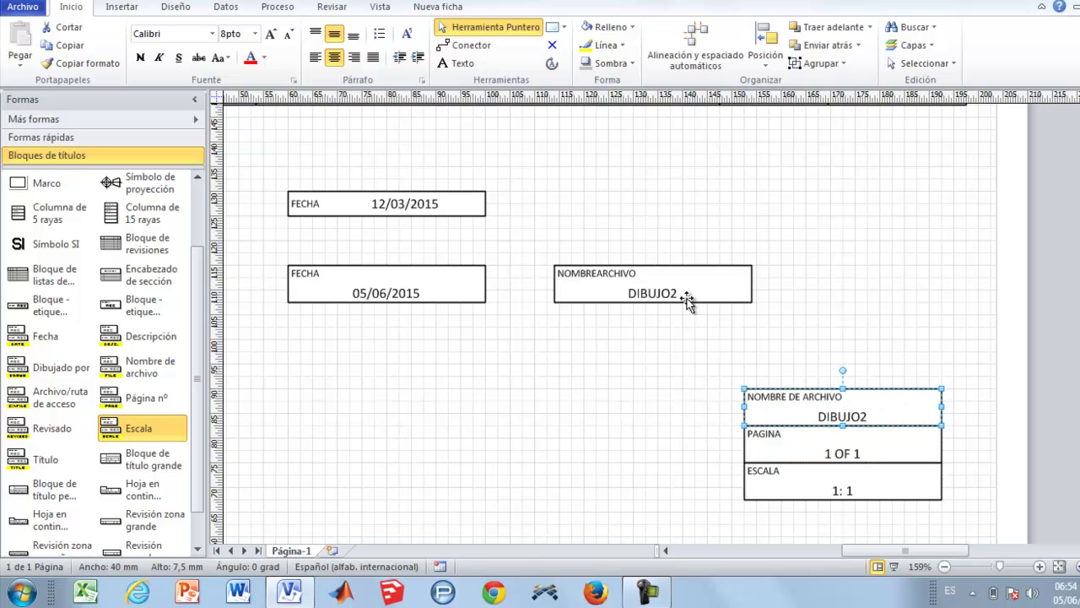
Build an adjoining column left of the stack with NOMBREARCHIVO beside ESCALA and the two FECHA blocks above it, the 12/03/2015 one uppermost
{"action": "left_click_drag", "start_coordinate": [695, 290], "coordinate": [687, 487]}
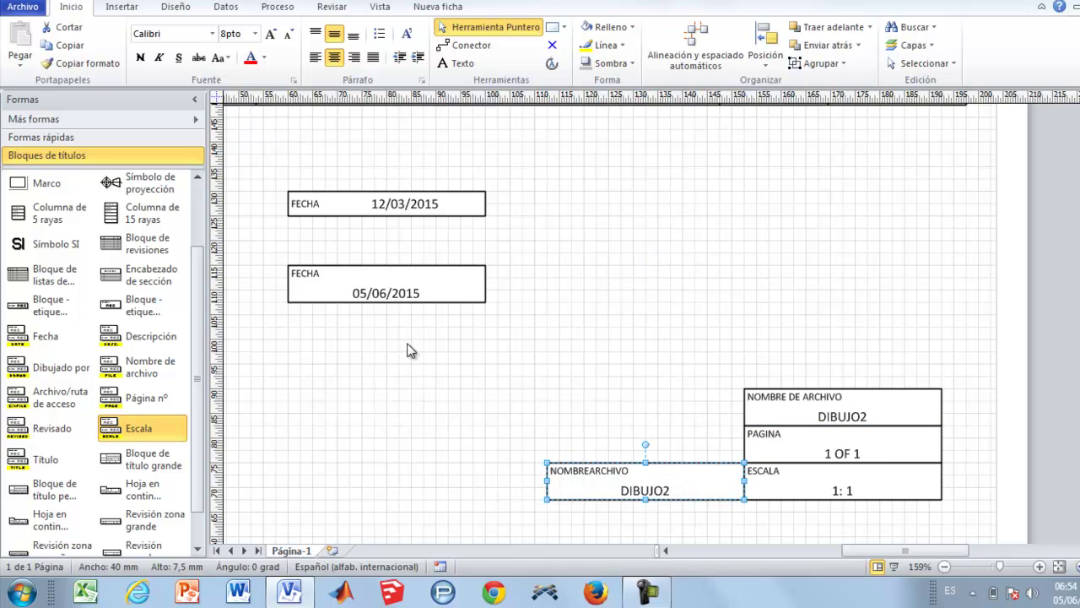
{"action": "left_click_drag", "start_coordinate": [405, 265], "coordinate": [657, 434]}
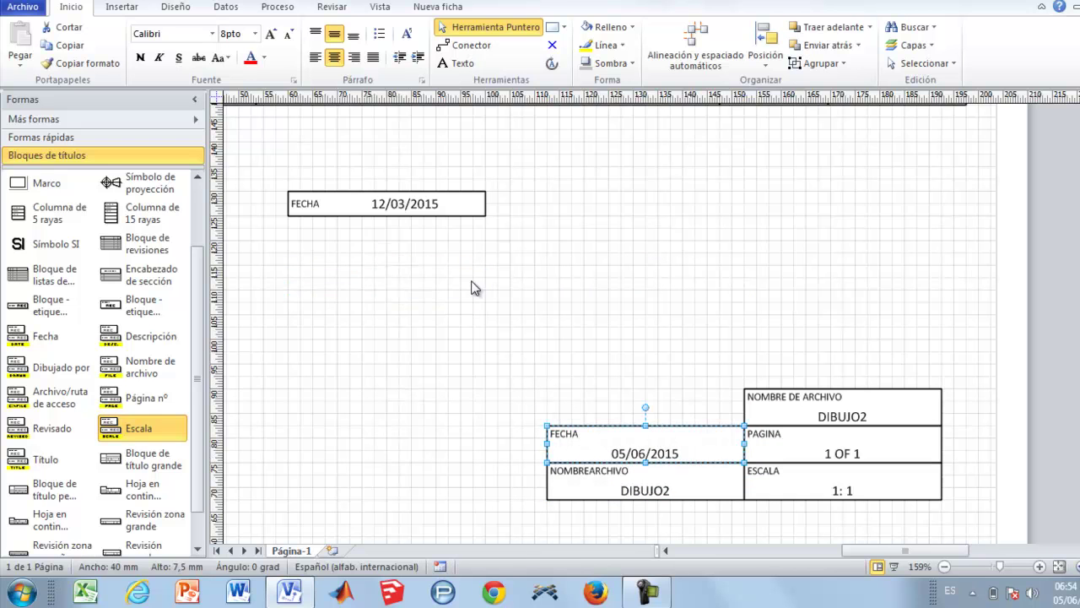
{"action": "left_click_drag", "start_coordinate": [441, 205], "coordinate": [691, 404]}
{"action": "left_click", "coordinate": [641, 362]}
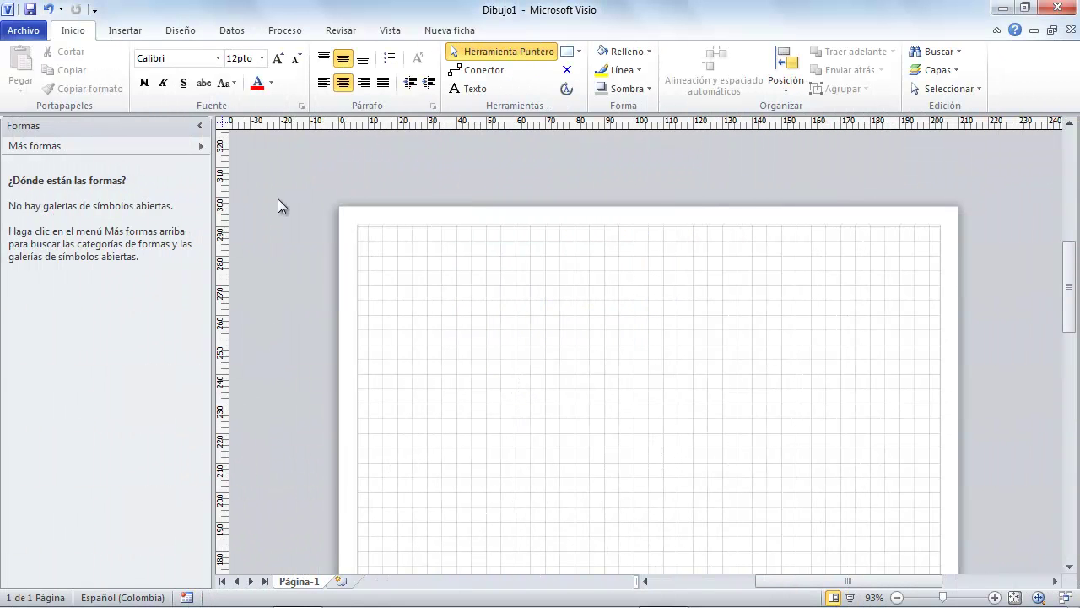
Open the Mobiliario de oficina stencil from the Plano de construcción shapes under Mapas y planos de planta
{"action": "left_click", "coordinate": [192, 149]}
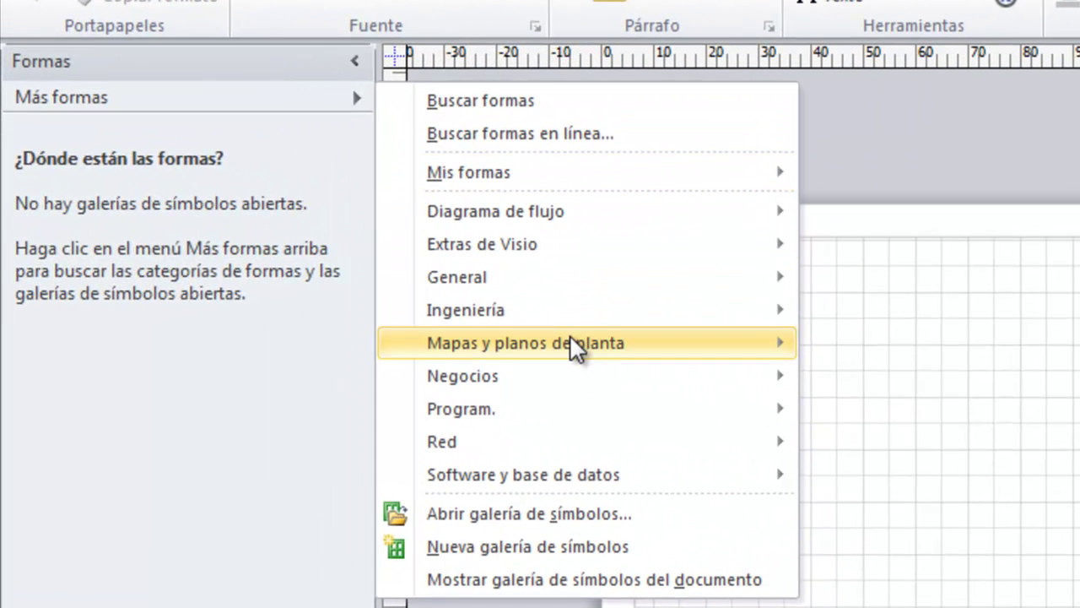
{"action": "mouse_move", "coordinate": [571, 348]}
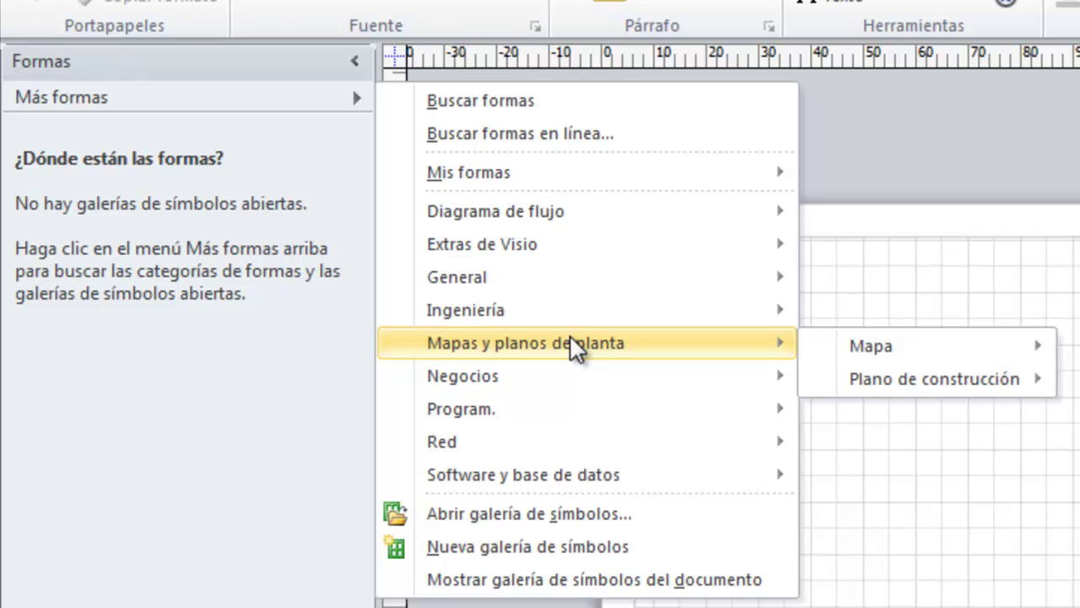
{"action": "mouse_move", "coordinate": [887, 378]}
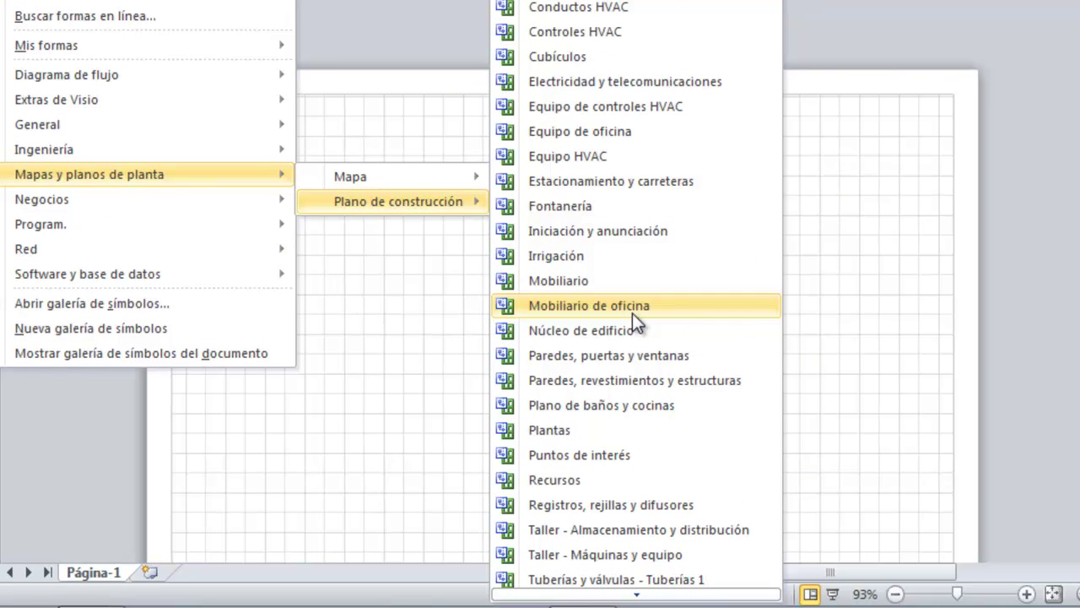
{"action": "mouse_move", "coordinate": [638, 594]}
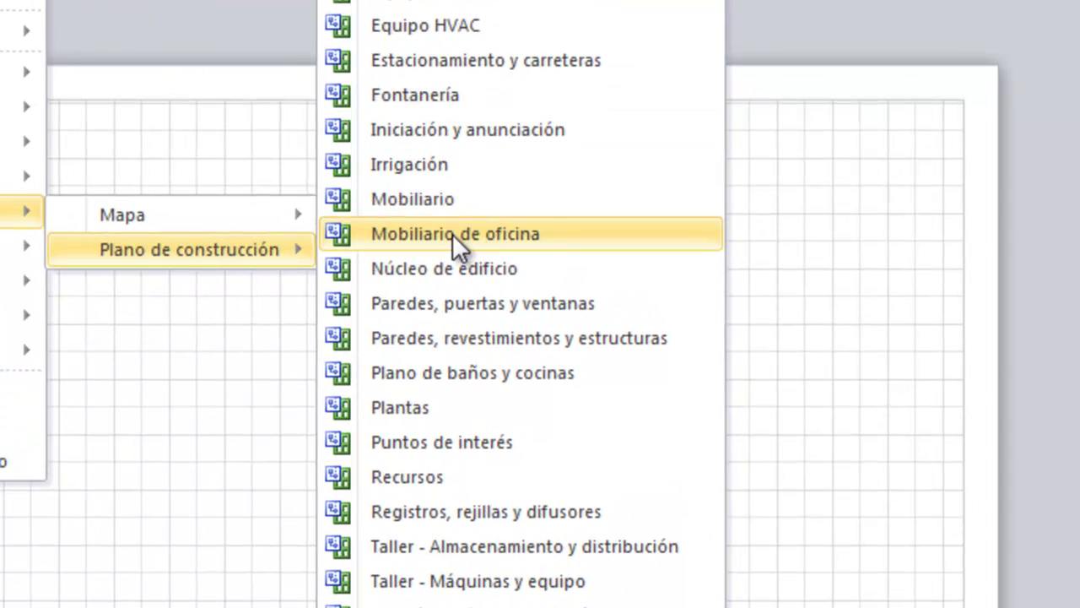
{"action": "left_click", "coordinate": [452, 233]}
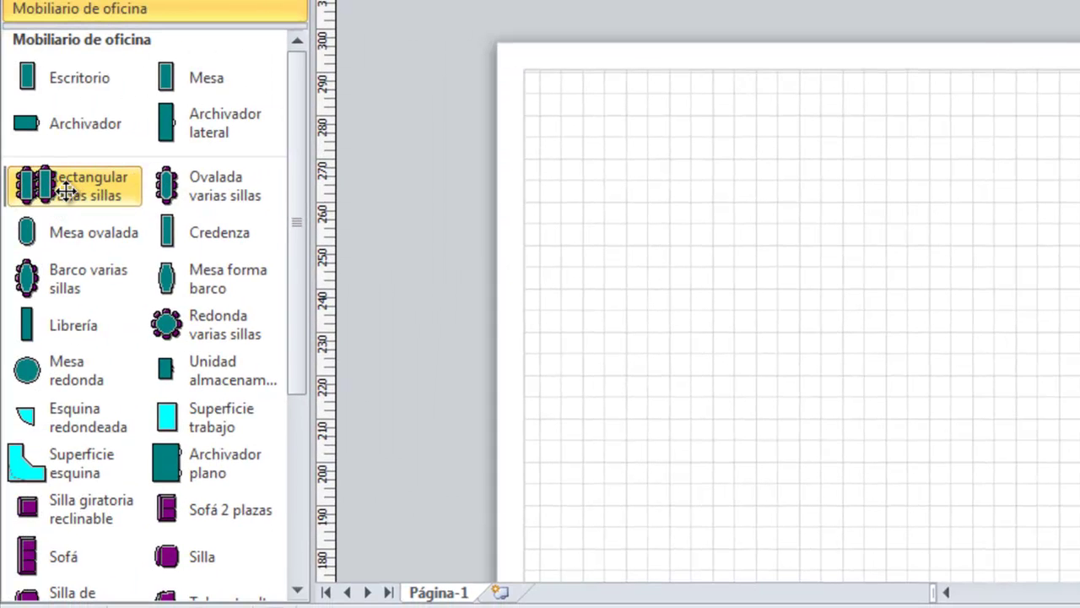
Place a Rectangular varias sillas table resized to six chairs and, to its right, an Ovalada varias sillas table shortened to a circle with four chairs
{"action": "left_click_drag", "start_coordinate": [66, 191], "coordinate": [825, 252]}
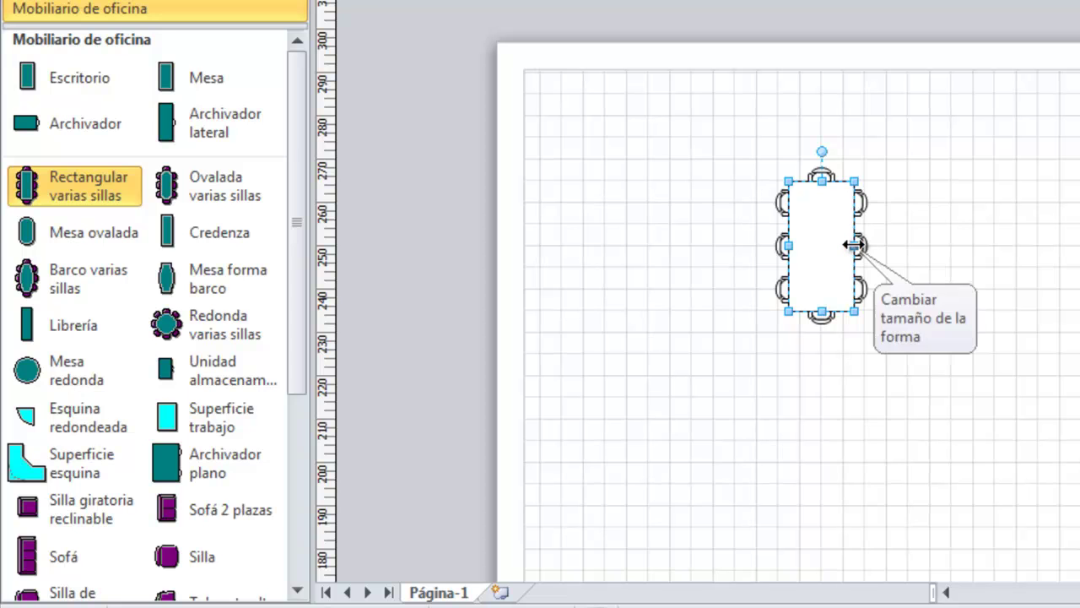
{"action": "left_click_drag", "start_coordinate": [858, 245], "coordinate": [984, 244]}
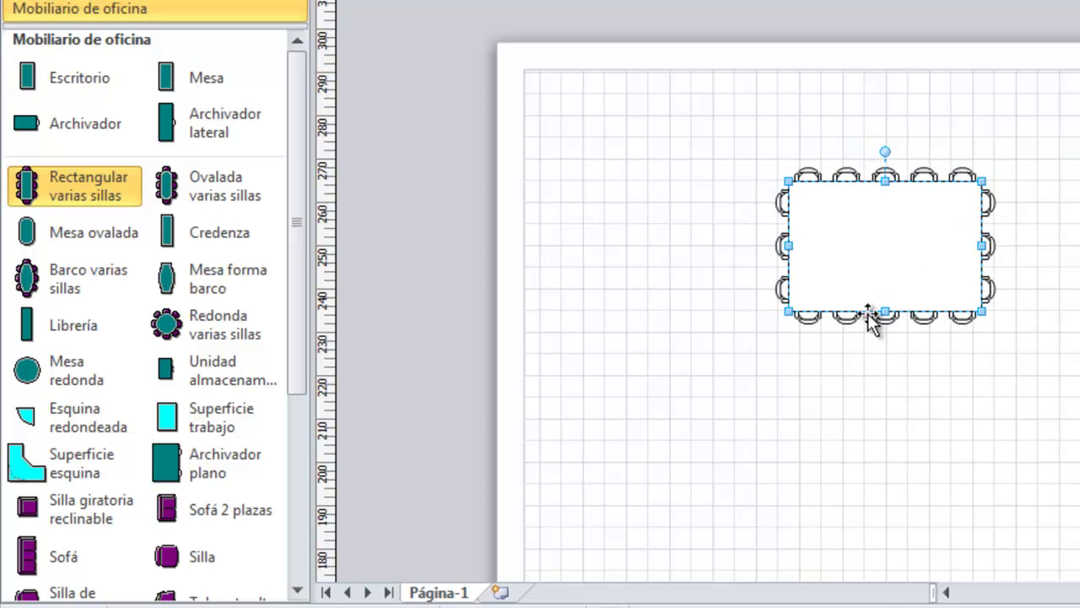
{"action": "left_click_drag", "start_coordinate": [884, 312], "coordinate": [887, 236]}
{"action": "left_click_drag", "start_coordinate": [984, 210], "coordinate": [876, 216]}
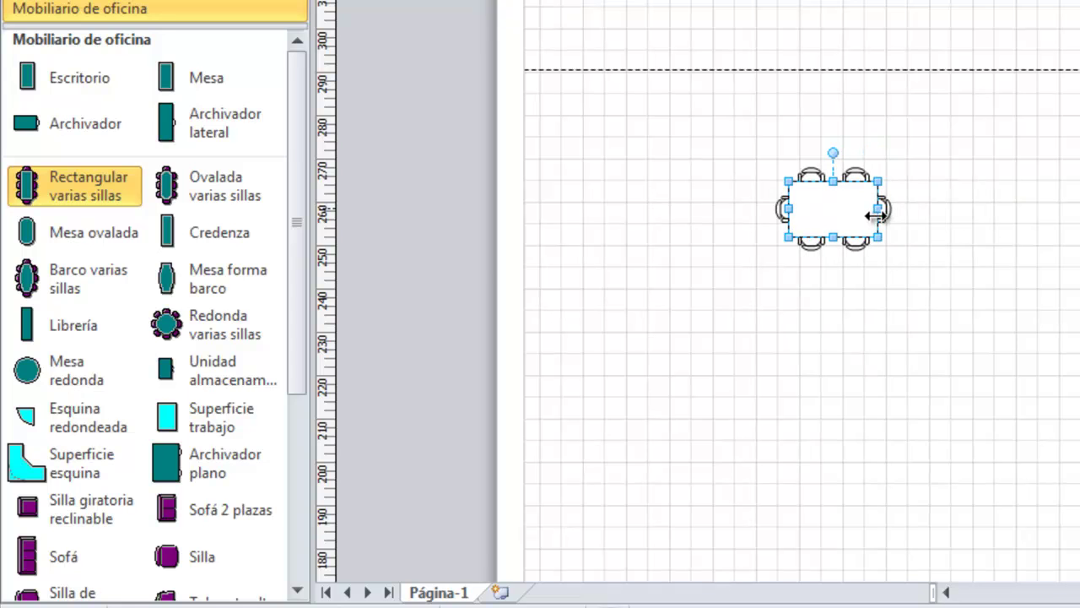
{"action": "left_click_drag", "start_coordinate": [217, 187], "coordinate": [1031, 241]}
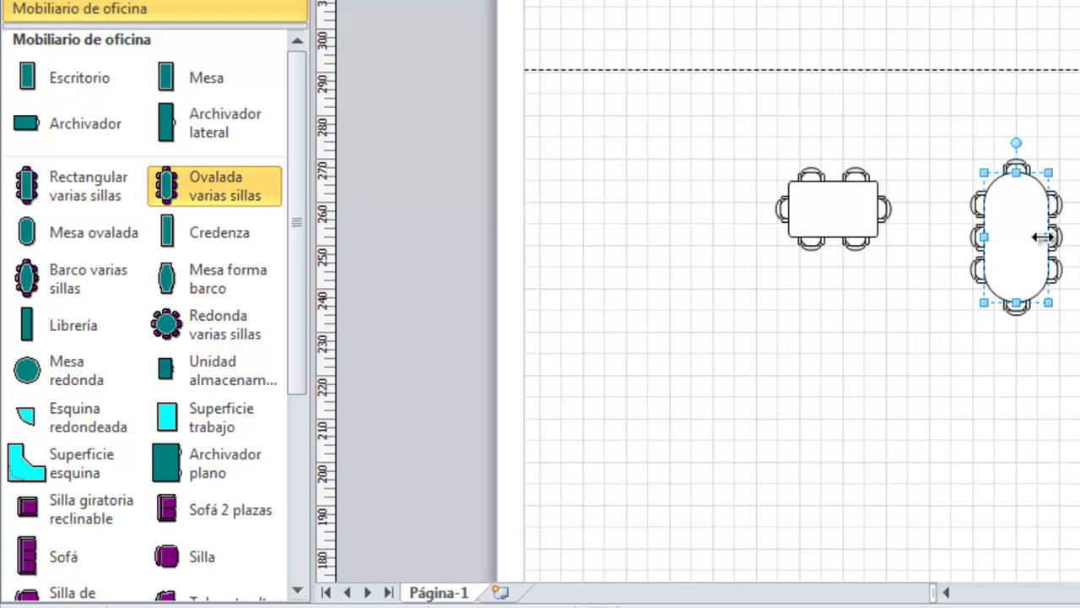
{"action": "left_click_drag", "start_coordinate": [1019, 304], "coordinate": [1017, 238]}
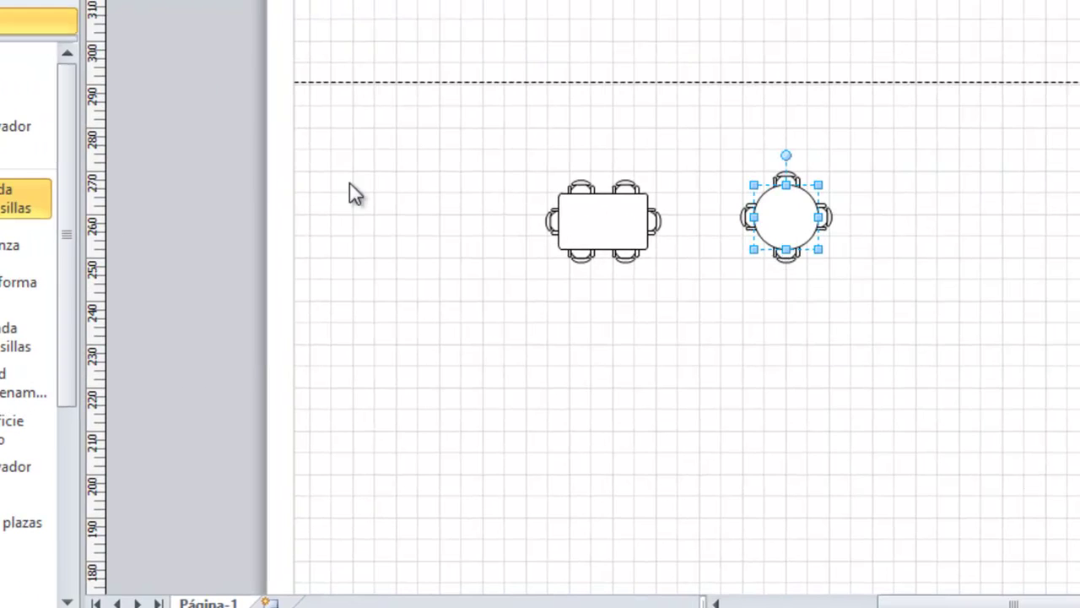
Open the Paredes, puertas y ventanas stencil from the Plano de construcción shapes in a blank drawing
{"action": "key", "text": "ctrl+n"}
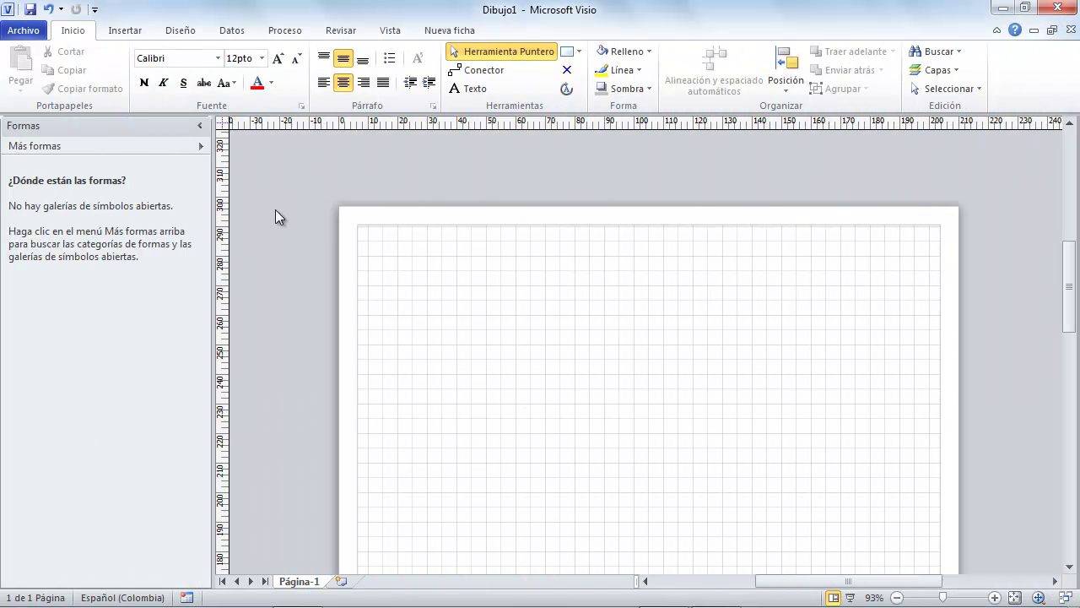
{"action": "left_click", "coordinate": [193, 146]}
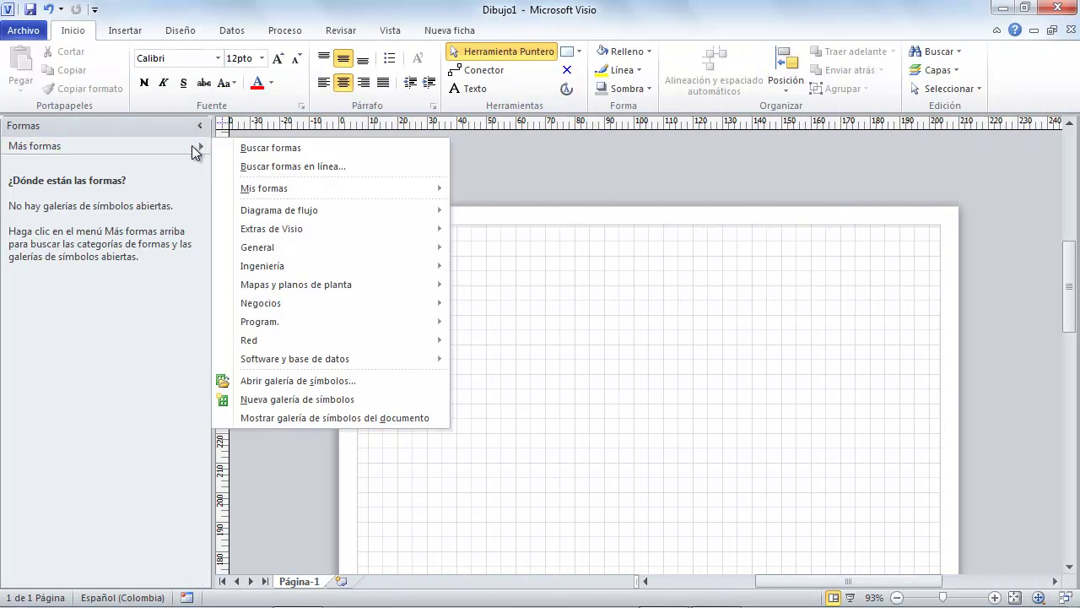
{"action": "mouse_move", "coordinate": [320, 293]}
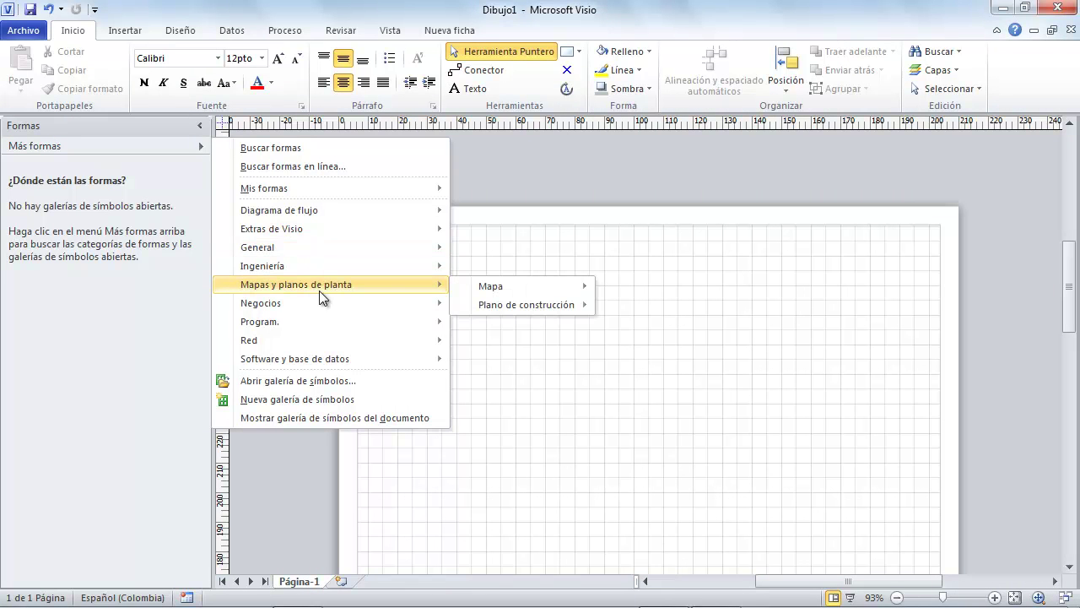
{"action": "mouse_move", "coordinate": [491, 304]}
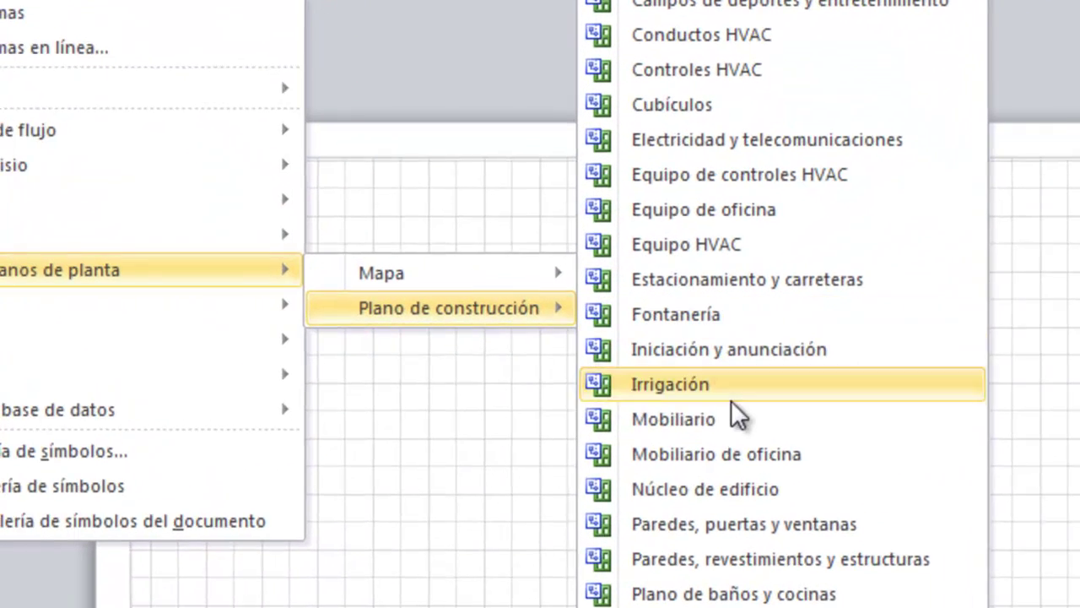
{"action": "left_click", "coordinate": [763, 526]}
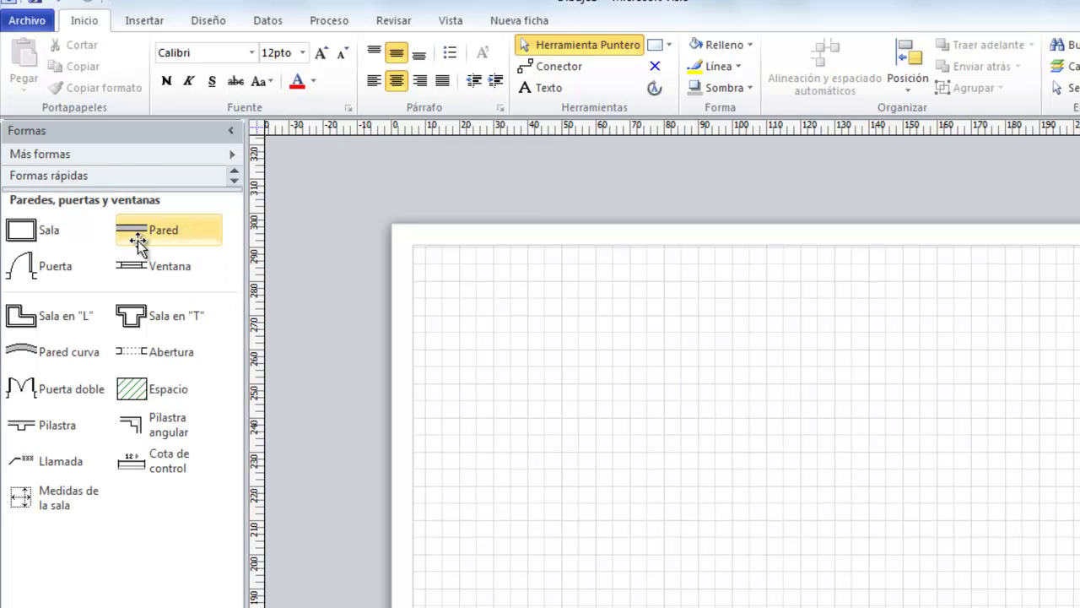
{"action": "left_click", "coordinate": [25, 236]}
{"action": "mouse_move", "coordinate": [25, 236]}
{"action": "left_mouse_down"}
{"action": "mouse_move", "coordinate": [21, 228]}
{"action": "mouse_move", "coordinate": [47, 232]}
{"action": "mouse_move", "coordinate": [25, 234]}
{"action": "left_mouse_up"}
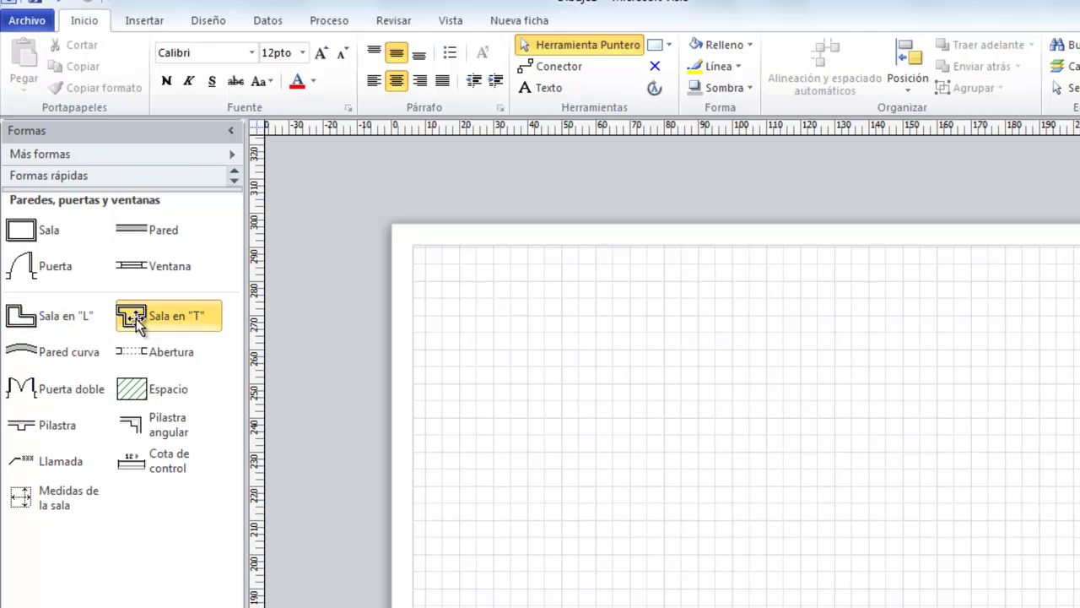
Place a horizontal Pared wall at its default length near the upper edge of the blank page
{"action": "left_click", "coordinate": [158, 230]}
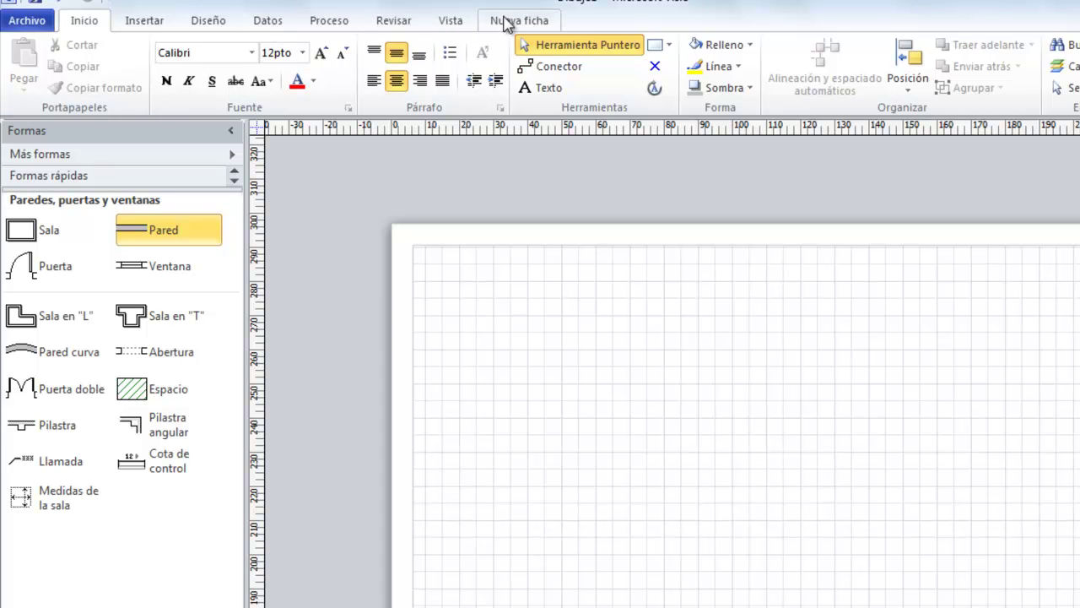
{"action": "double_click", "coordinate": [592, 21]}
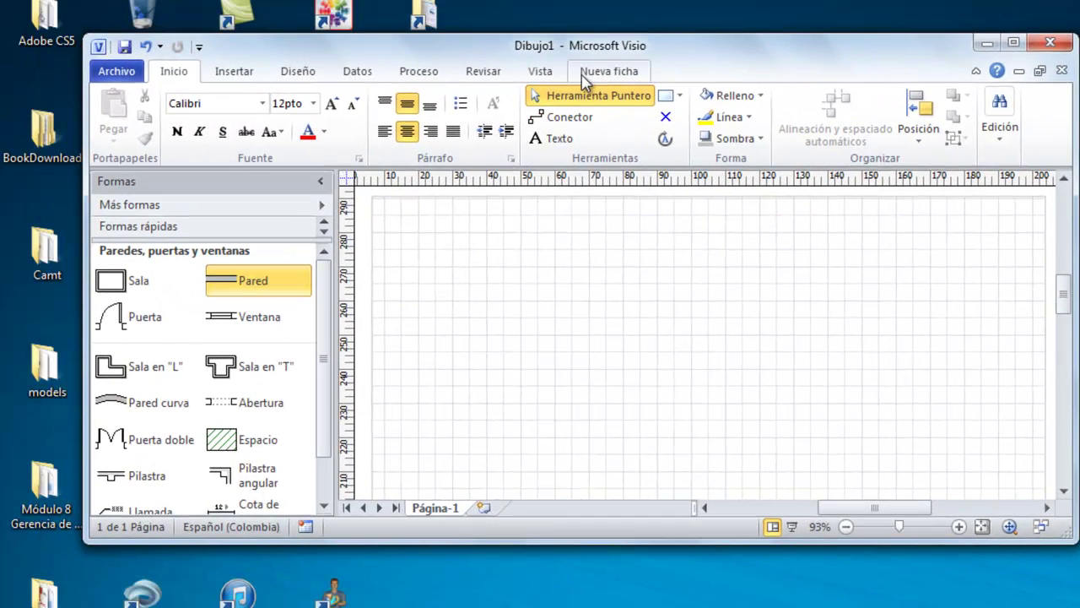
{"action": "double_click", "coordinate": [726, 66]}
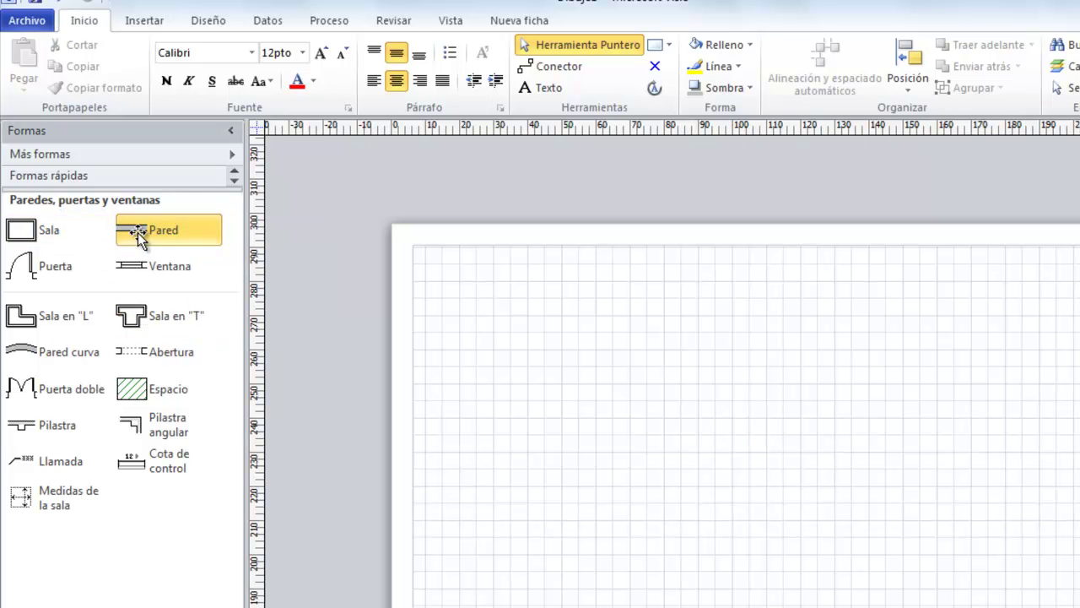
{"action": "left_click_drag", "start_coordinate": [138, 232], "coordinate": [675, 297]}
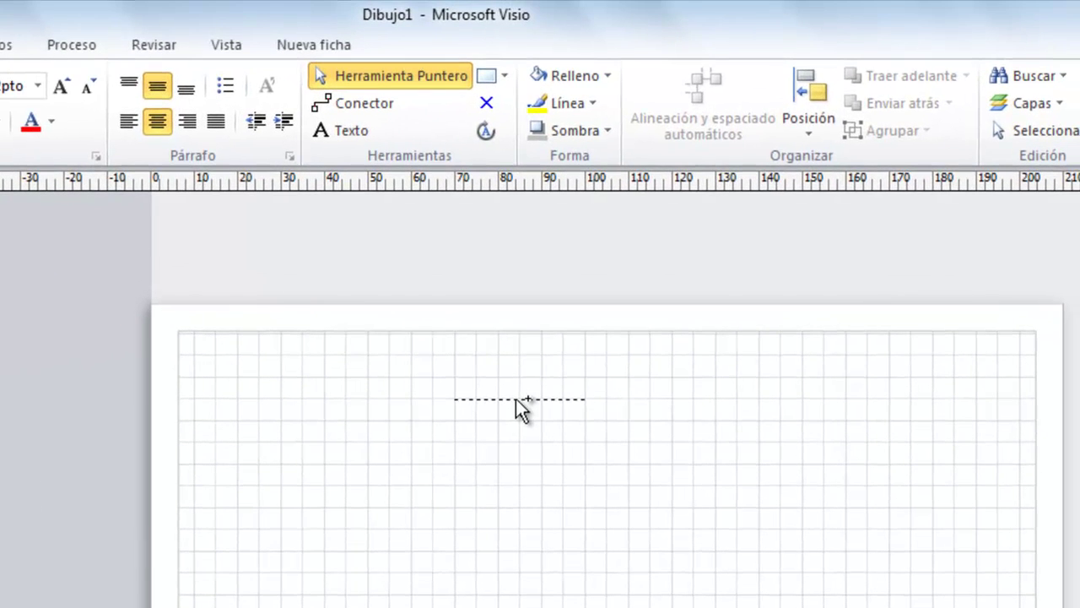
{"action": "left_click_drag", "start_coordinate": [516, 398], "coordinate": [516, 400]}
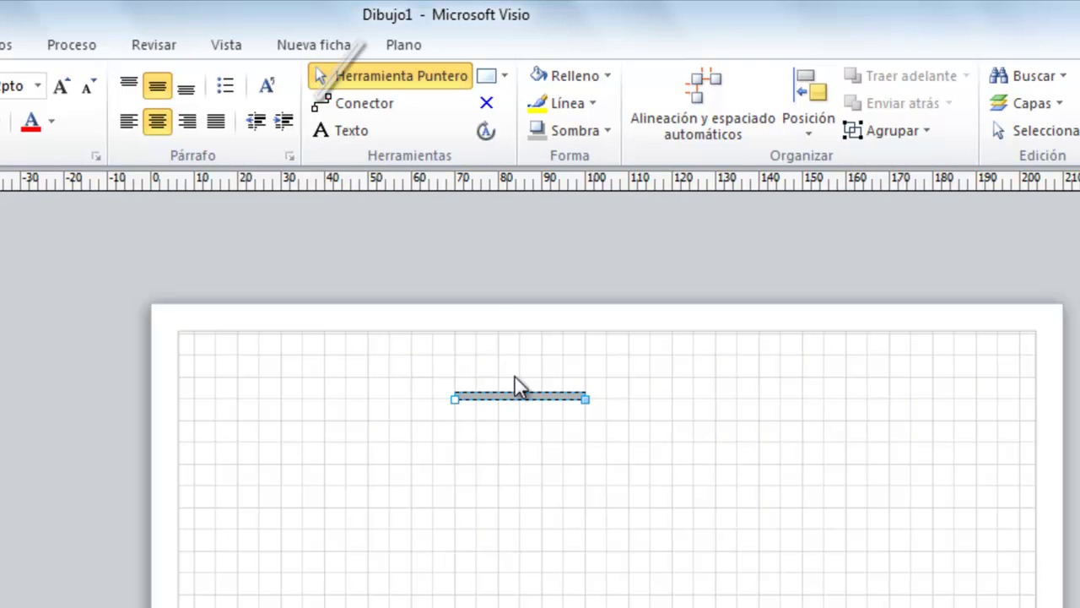
Draw a closed rectangle about 60 by 40 mm below the wall with the Línea tool
{"action": "left_click", "coordinate": [410, 45]}
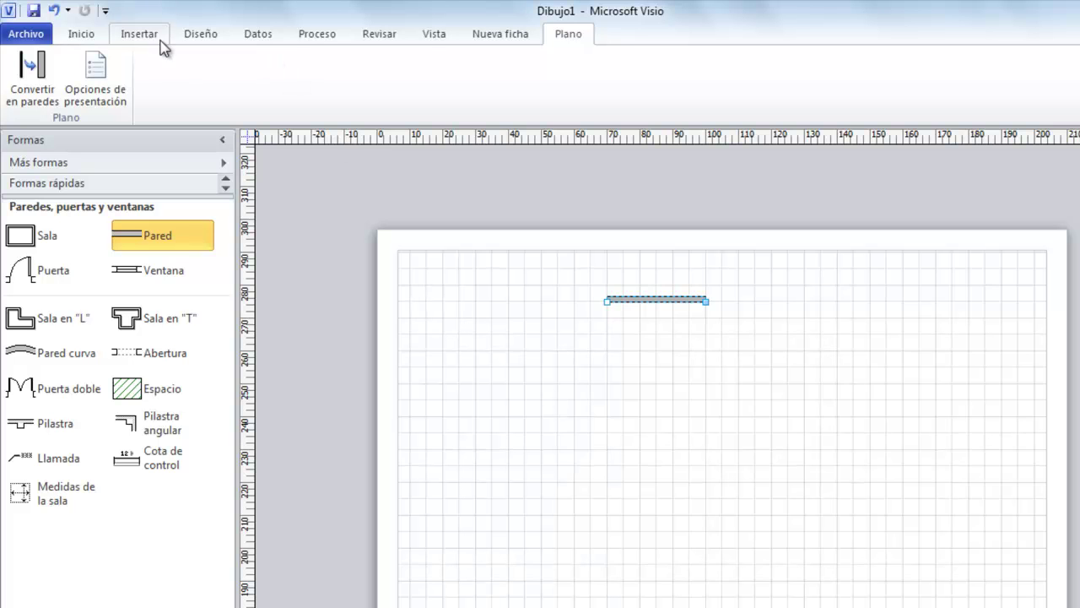
{"action": "left_click", "coordinate": [81, 38]}
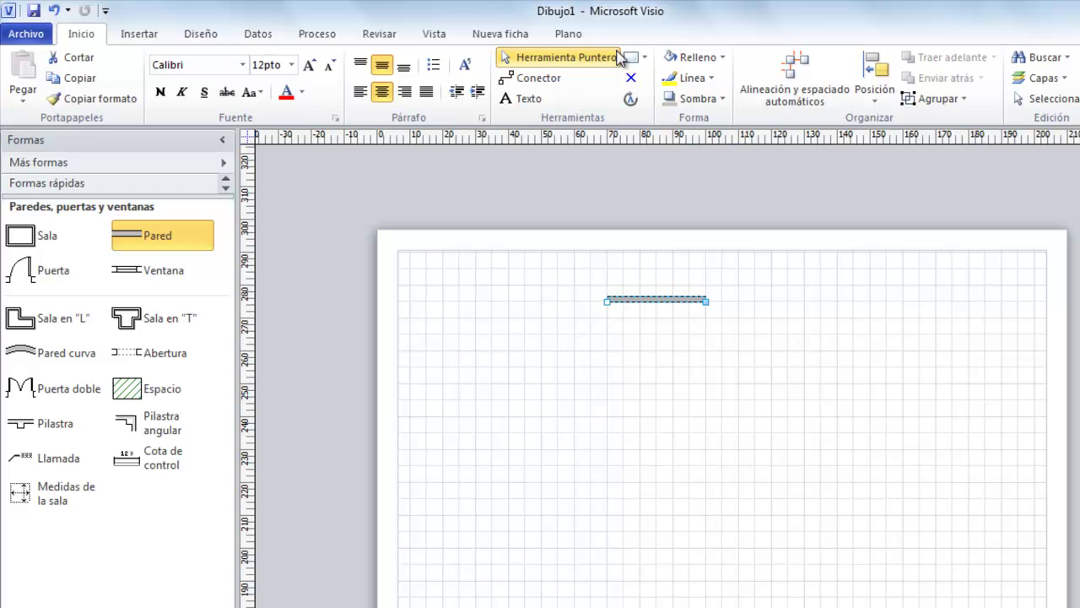
{"action": "left_click", "coordinate": [645, 57]}
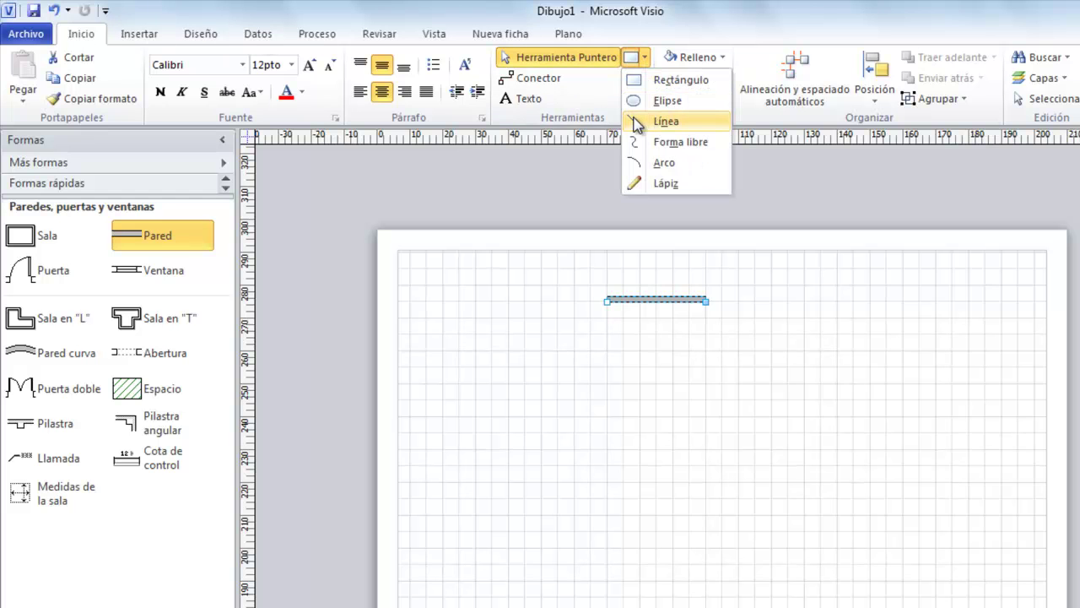
{"action": "left_click", "coordinate": [666, 121]}
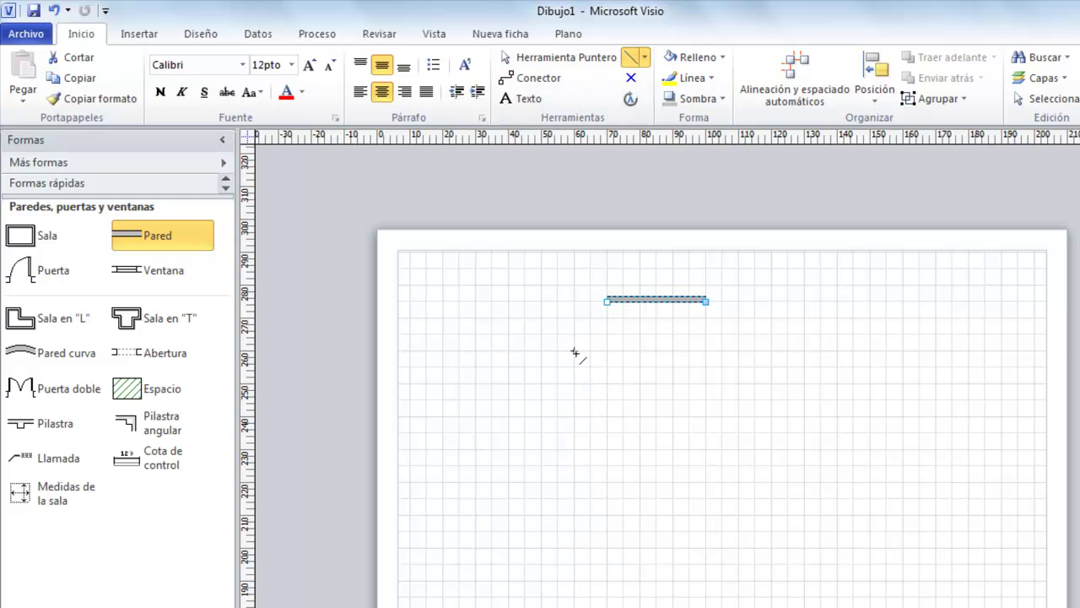
{"action": "mouse_move", "coordinate": [574, 351]}
{"action": "left_mouse_down"}
{"action": "mouse_move", "coordinate": [771, 354]}
{"action": "mouse_move", "coordinate": [788, 453]}
{"action": "mouse_move", "coordinate": [771, 485]}
{"action": "mouse_move", "coordinate": [538, 483]}
{"action": "mouse_move", "coordinate": [573, 482]}
{"action": "mouse_move", "coordinate": [568, 353]}
{"action": "left_mouse_up"}
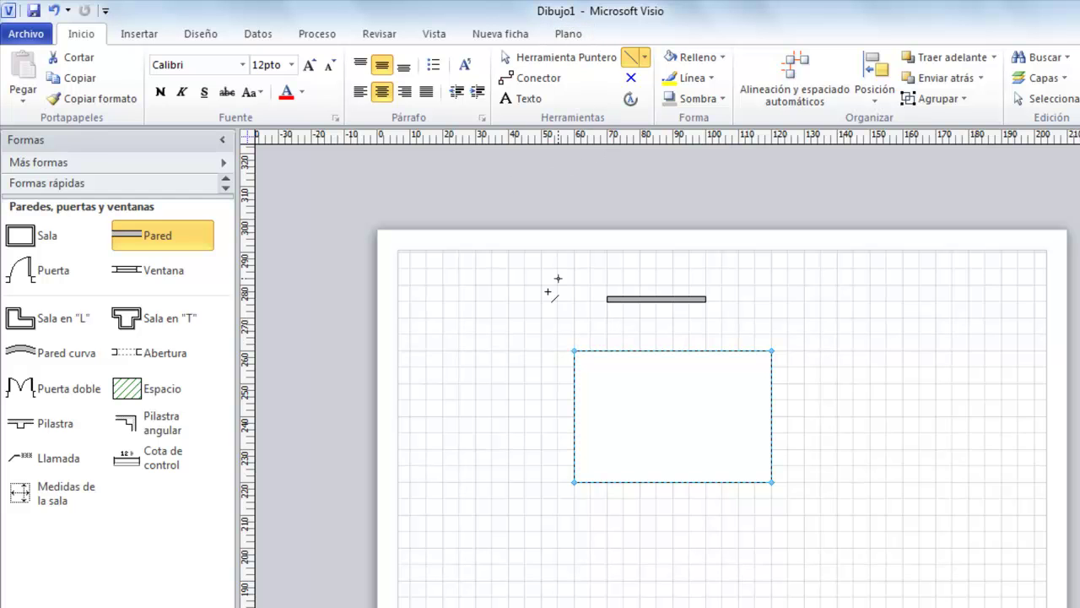
Convert the rectangle into Pared walls with Agregar cotas and Agregar guías enabled and Geometría original set to Eliminar
{"action": "left_click", "coordinate": [570, 35]}
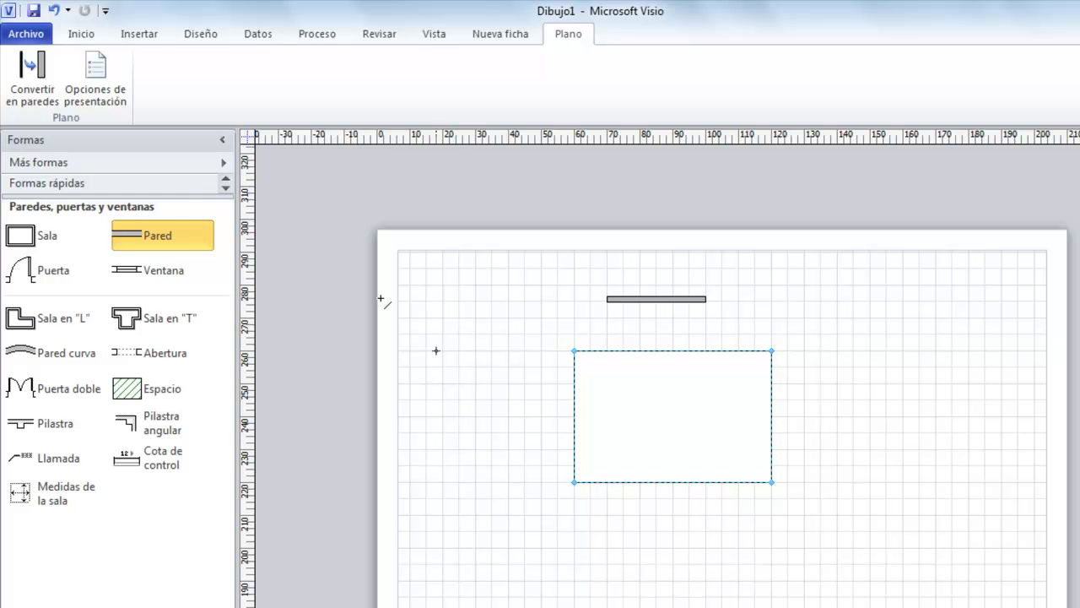
{"action": "left_click", "coordinate": [46, 85]}
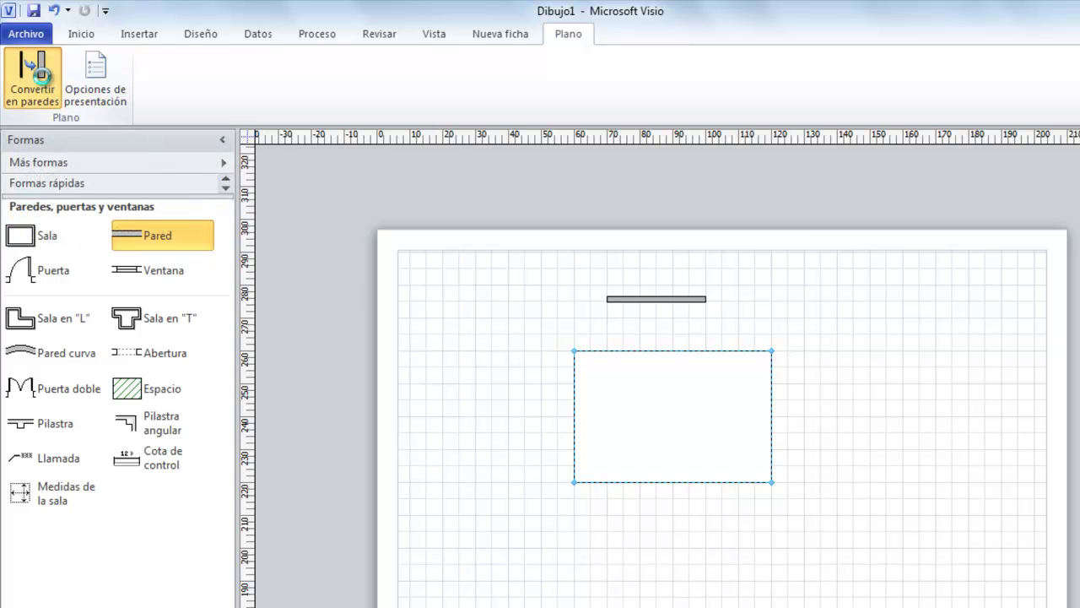
{"action": "left_click_drag", "start_coordinate": [697, 242], "coordinate": [757, 64]}
{"action": "left_click", "coordinate": [558, 145]}
{"action": "left_click", "coordinate": [540, 125]}
{"action": "left_click", "coordinate": [541, 152]}
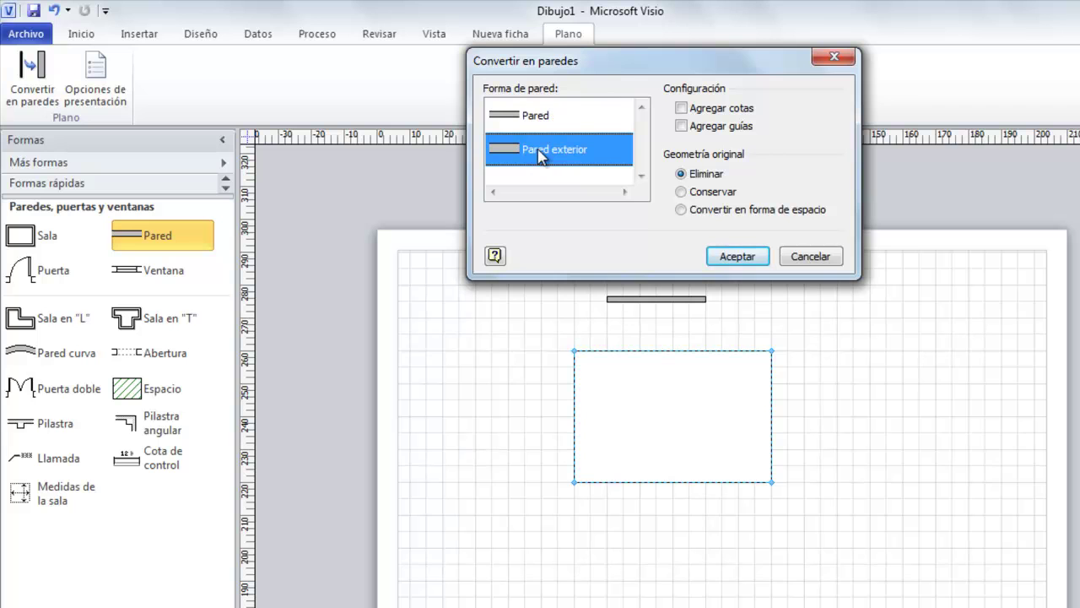
{"action": "left_click", "coordinate": [525, 126]}
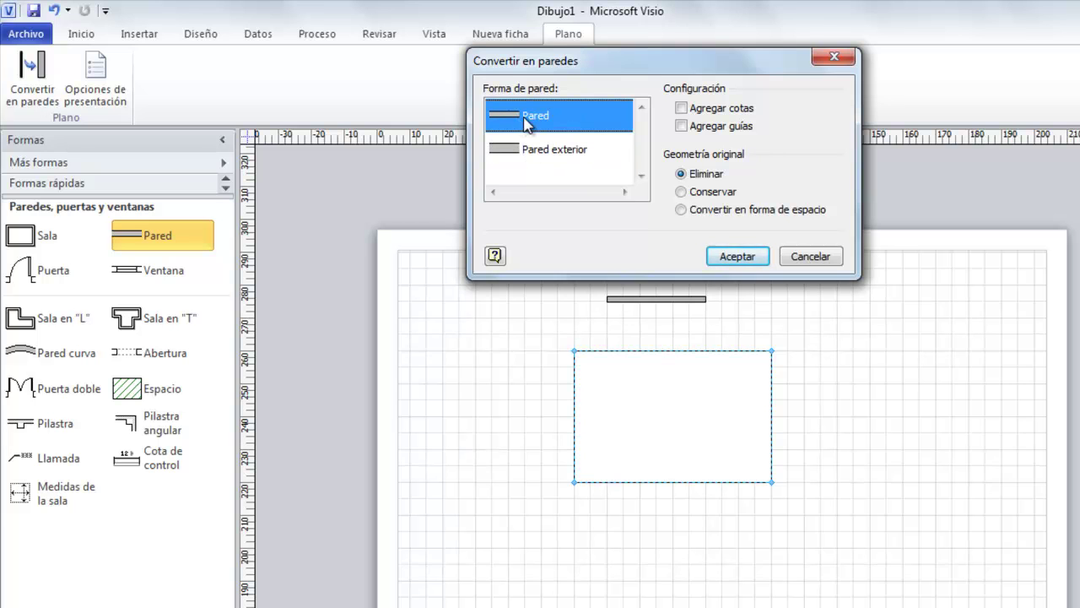
{"action": "left_click", "coordinate": [559, 145]}
{"action": "left_click", "coordinate": [529, 116]}
{"action": "left_click", "coordinate": [529, 152]}
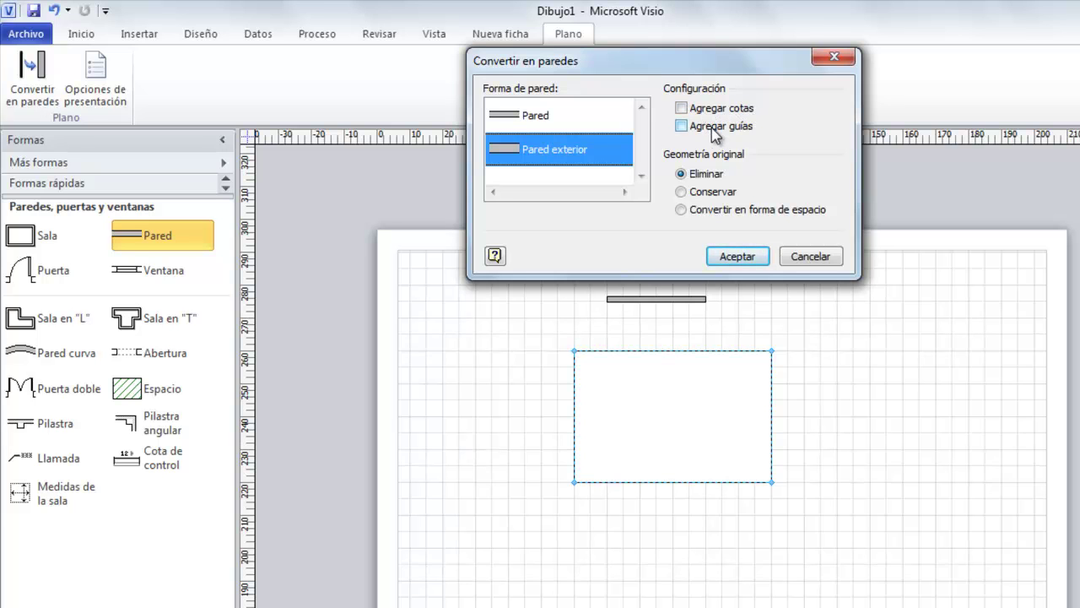
{"action": "left_click", "coordinate": [682, 108]}
{"action": "left_click", "coordinate": [527, 123]}
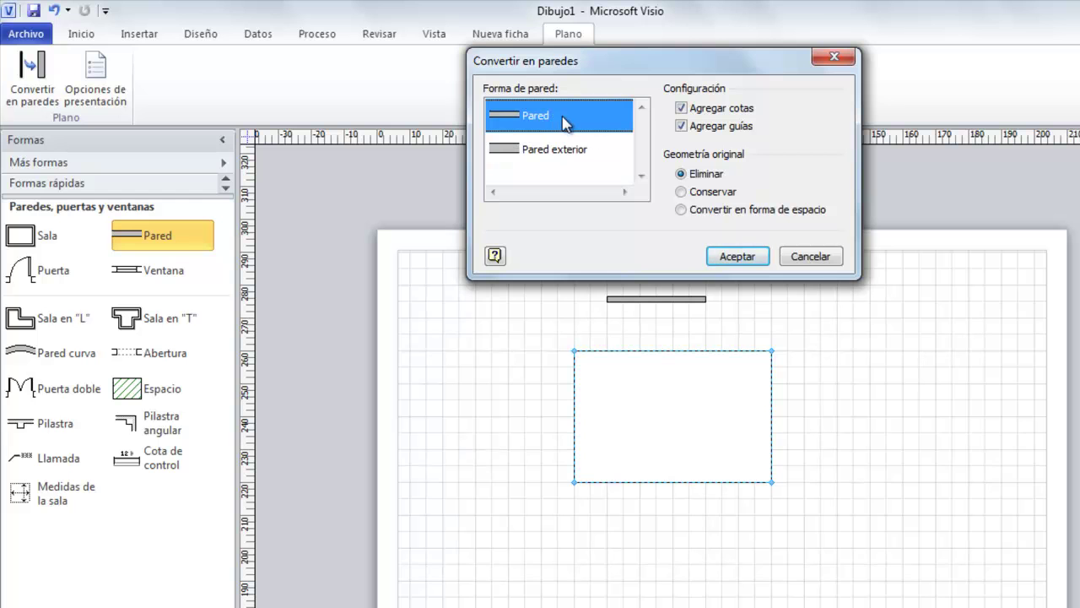
{"action": "left_click", "coordinate": [736, 256]}
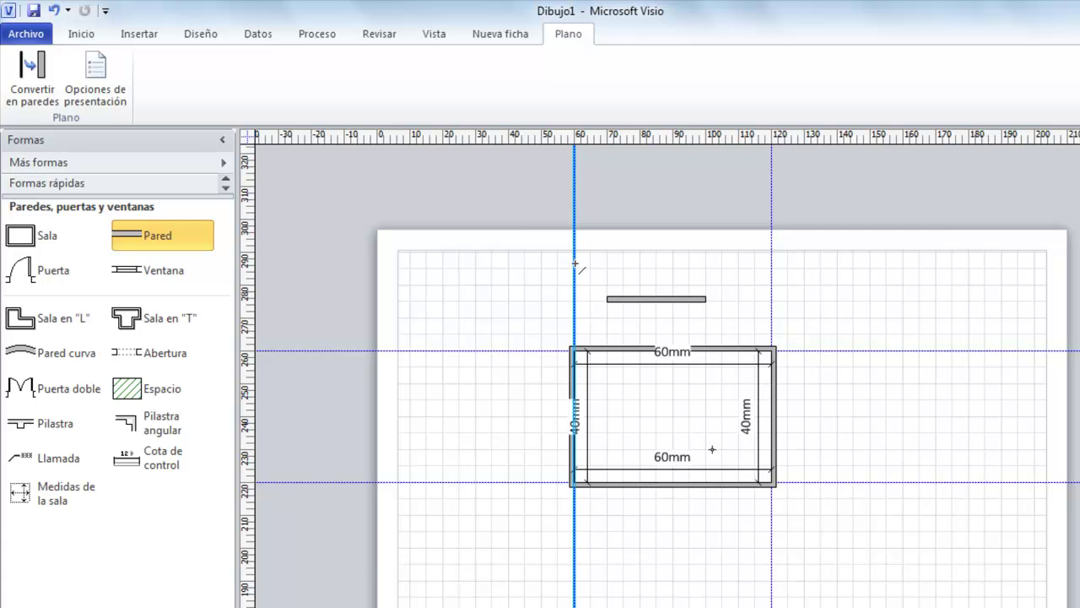
Delete the four converted walls together with their dimensions and guides, using the Herramienta Puntero
{"action": "left_click", "coordinate": [81, 34]}
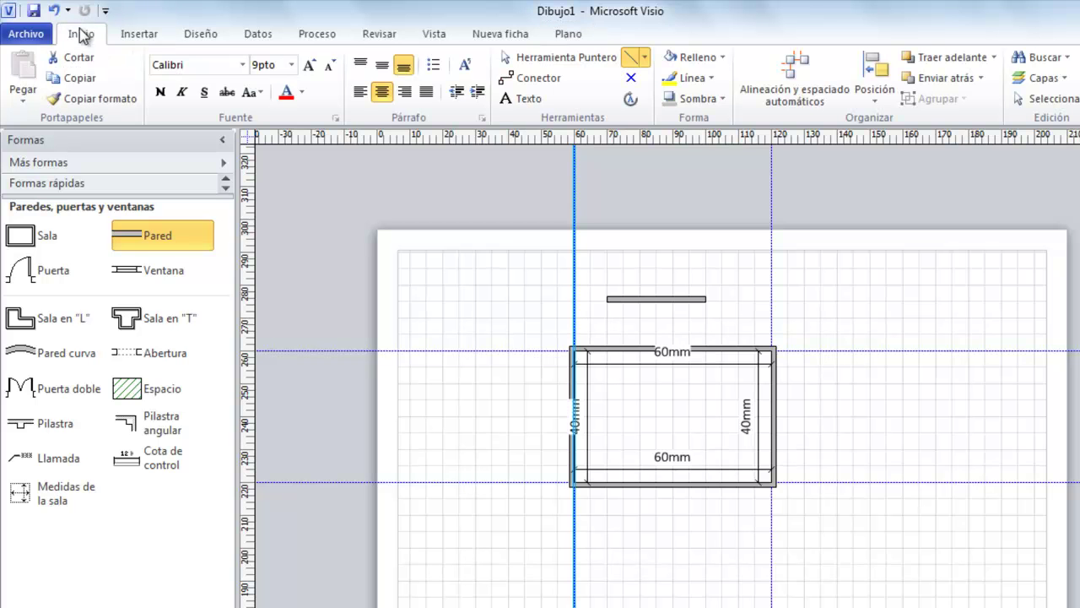
{"action": "left_click", "coordinate": [562, 59]}
{"action": "left_click_drag", "start_coordinate": [831, 550], "coordinate": [512, 326]}
{"action": "key", "text": "Delete"}
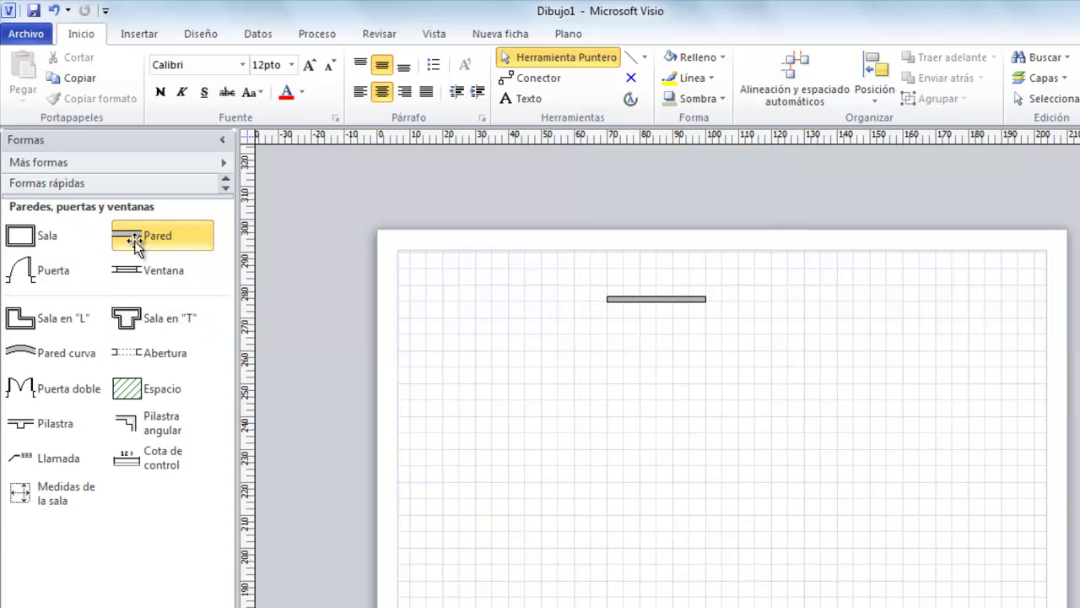
Add a second Pared wall joined to the left end of the horizontal wall and running vertically down about 3500 mm
{"action": "left_click_drag", "start_coordinate": [135, 244], "coordinate": [672, 415]}
{"action": "scroll", "coordinate": [722, 397], "scroll_direction": "up", "scroll_amount": 3}
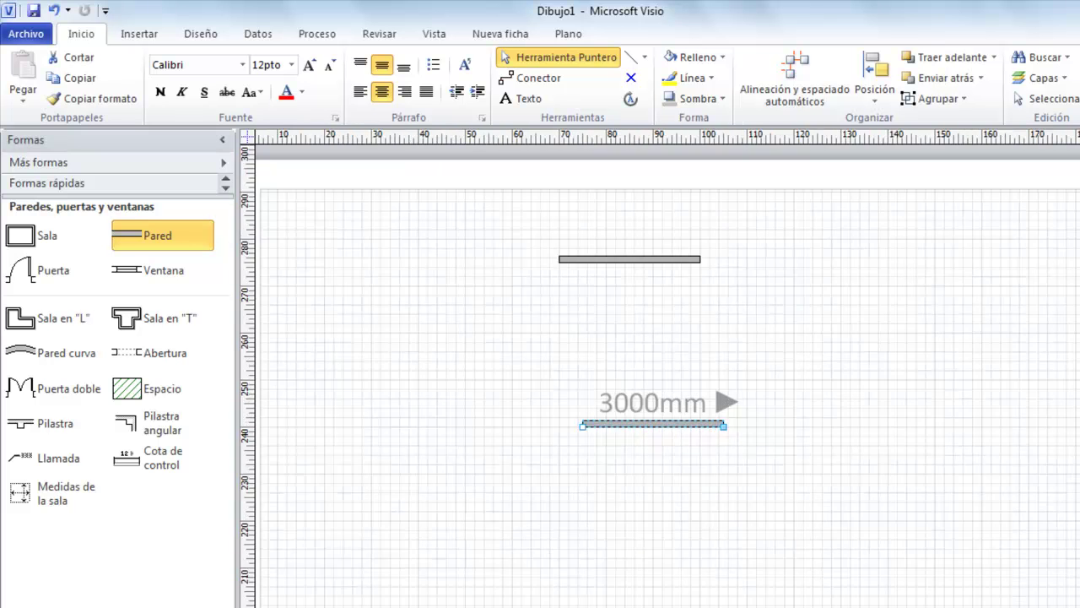
{"action": "left_click_drag", "start_coordinate": [724, 438], "coordinate": [496, 211]}
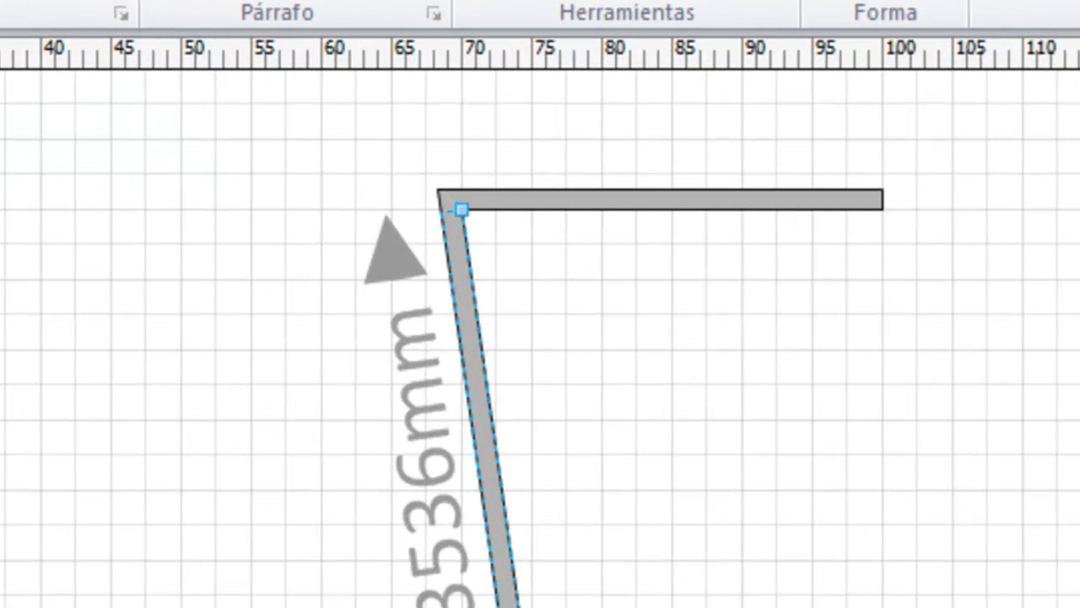
{"action": "left_click_drag", "start_coordinate": [506, 607], "coordinate": [451, 607]}
{"action": "left_click", "coordinate": [538, 562]}
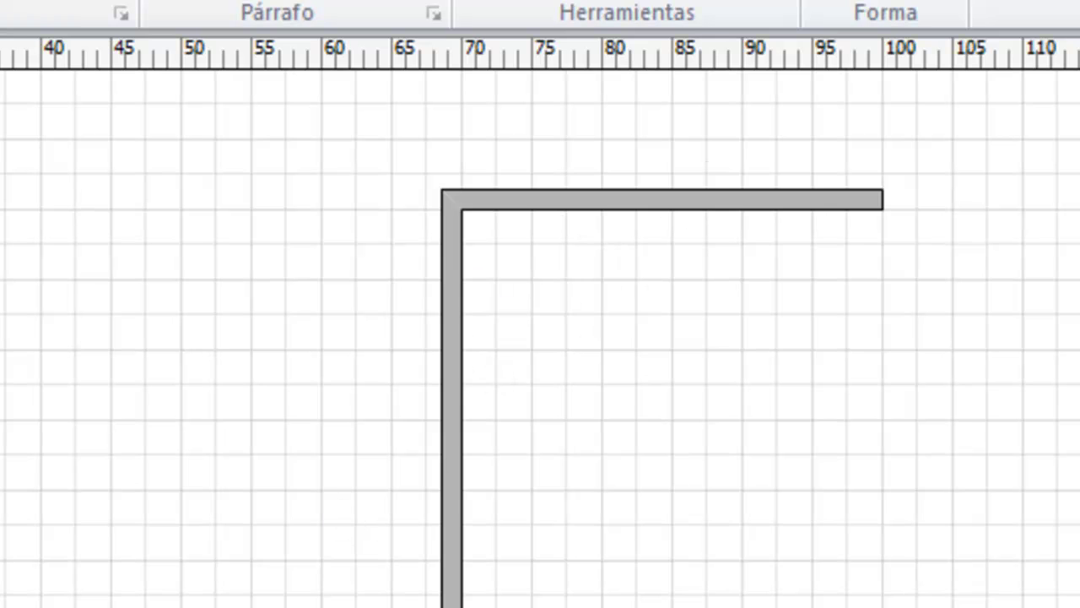
Add a third Pared wall joined to the horizontal wall's right end and running vertically down 3500 mm
{"action": "left_click_drag", "start_coordinate": [0, 362], "coordinate": [882, 209]}
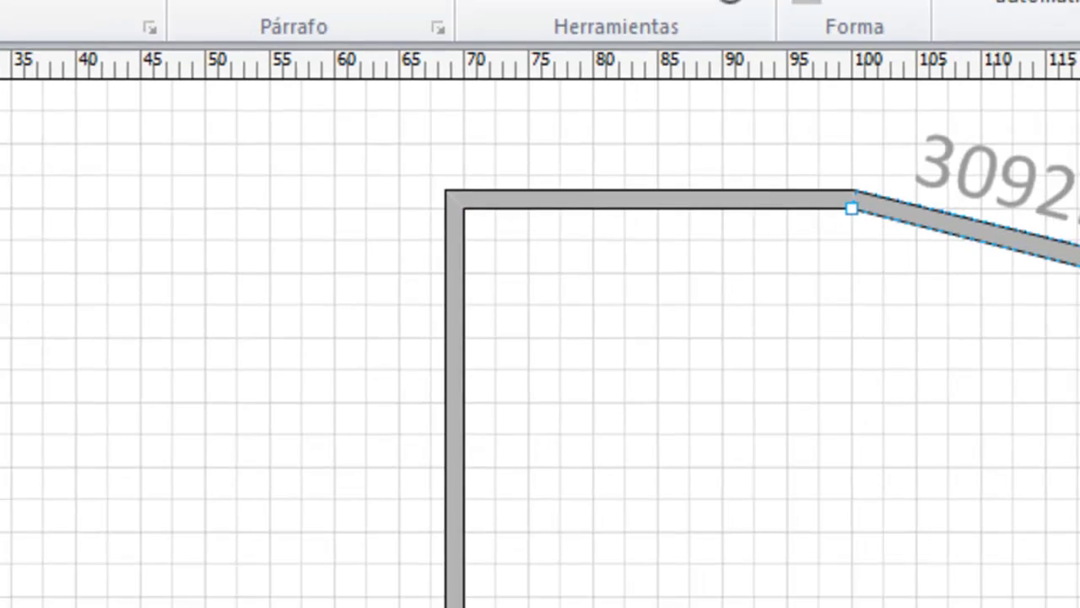
{"action": "left_click_drag", "start_coordinate": [857, 245], "coordinate": [666, 422]}
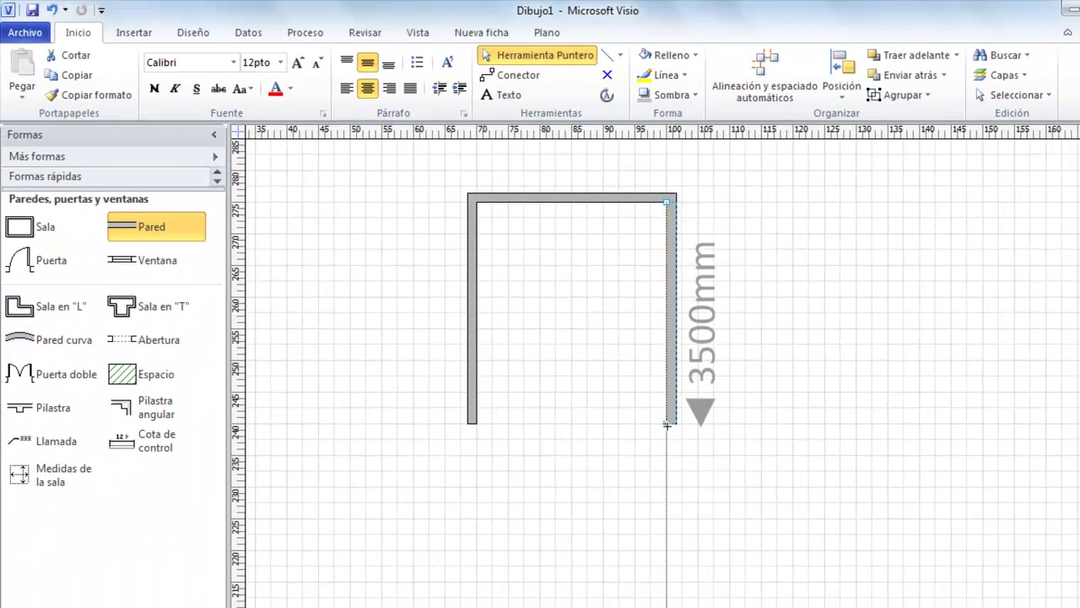
{"action": "left_click", "coordinate": [616, 426]}
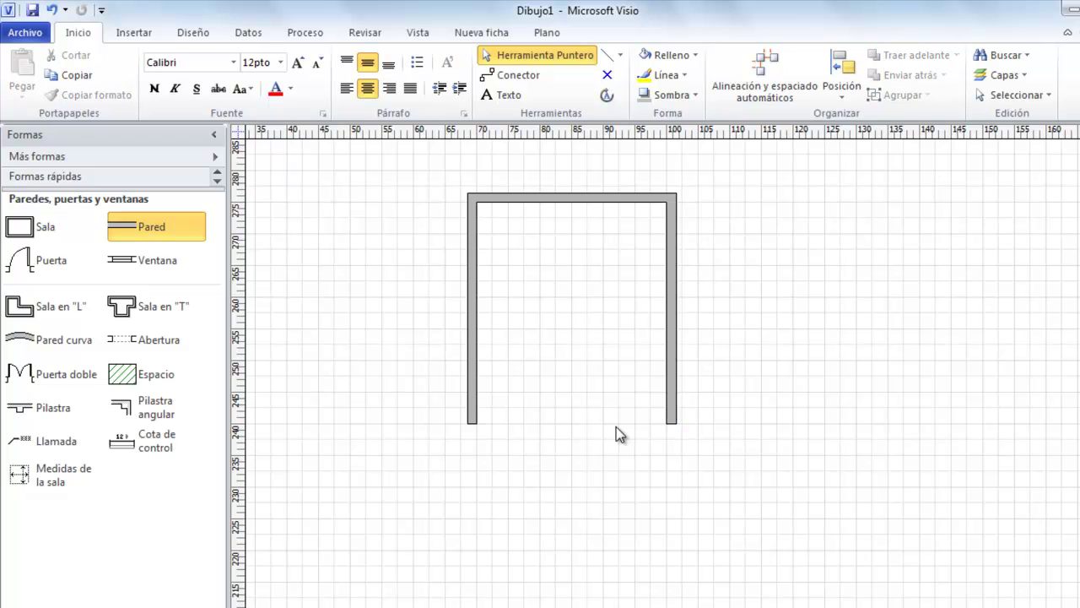
Flip the right vertical wall over its reference line and flip it back
{"action": "left_click", "coordinate": [672, 323]}
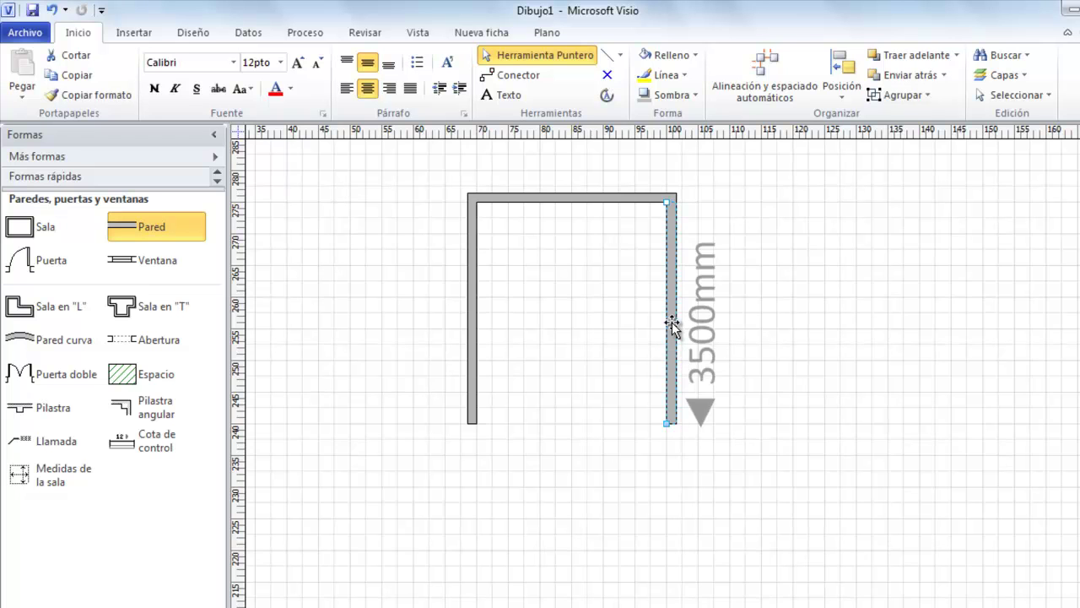
{"action": "right_click", "coordinate": [672, 323]}
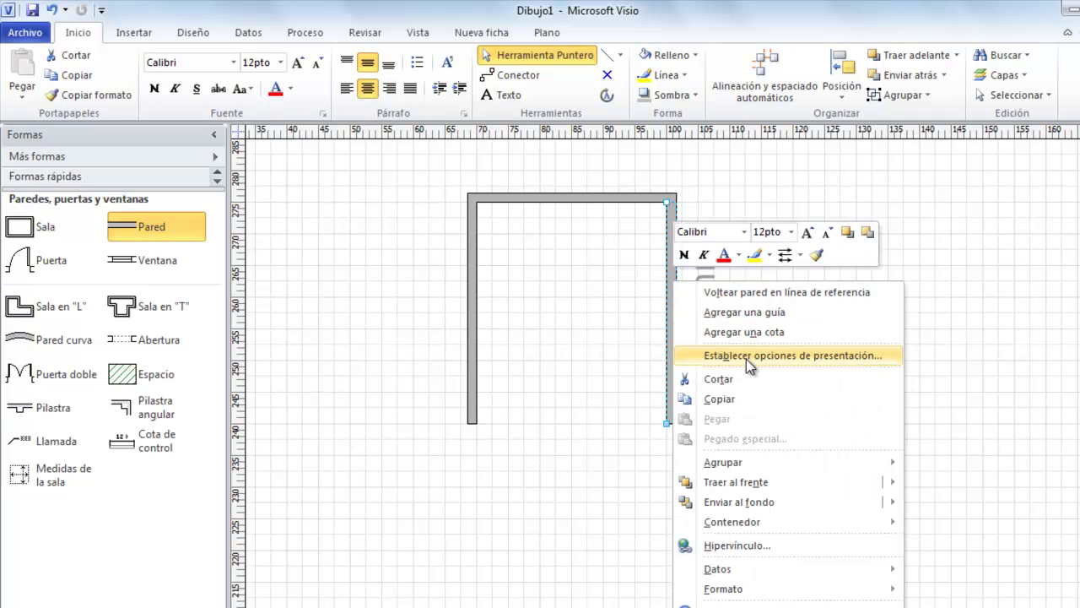
{"action": "left_click", "coordinate": [757, 293]}
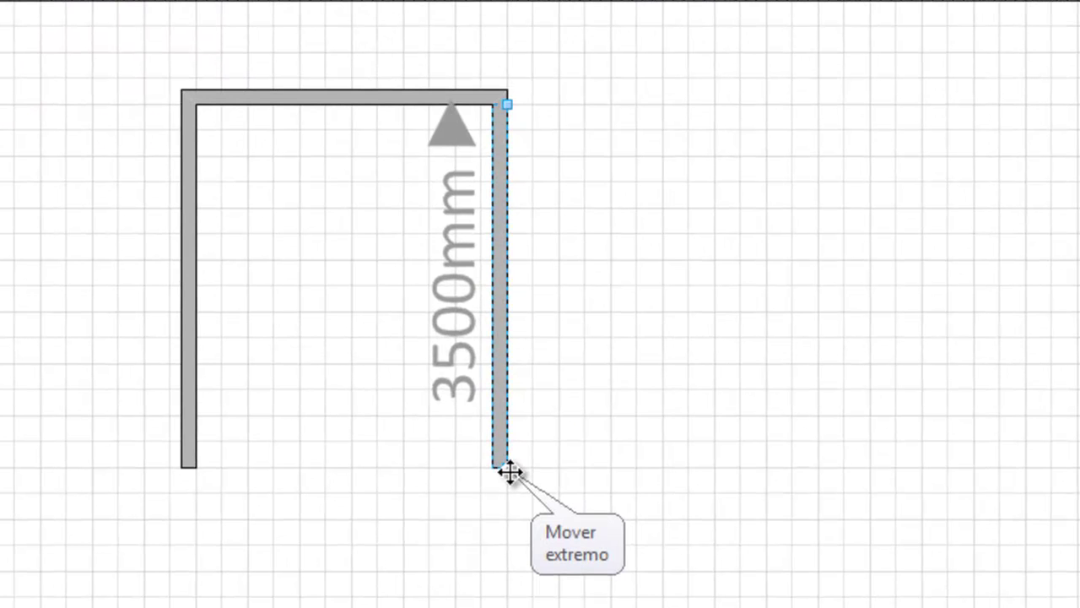
{"action": "right_click", "coordinate": [497, 427]}
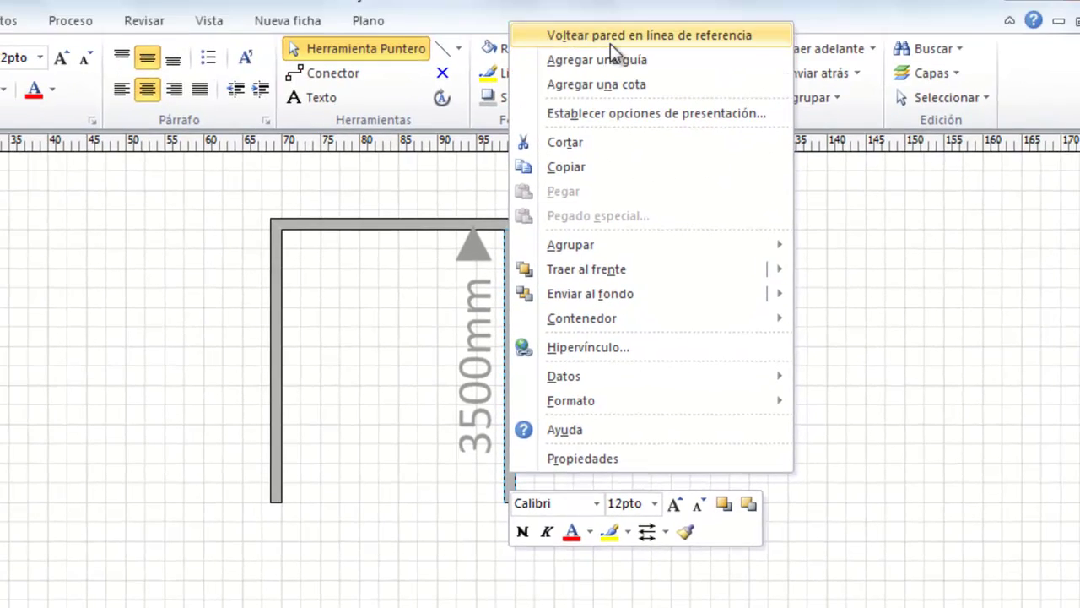
{"action": "left_click", "coordinate": [610, 44]}
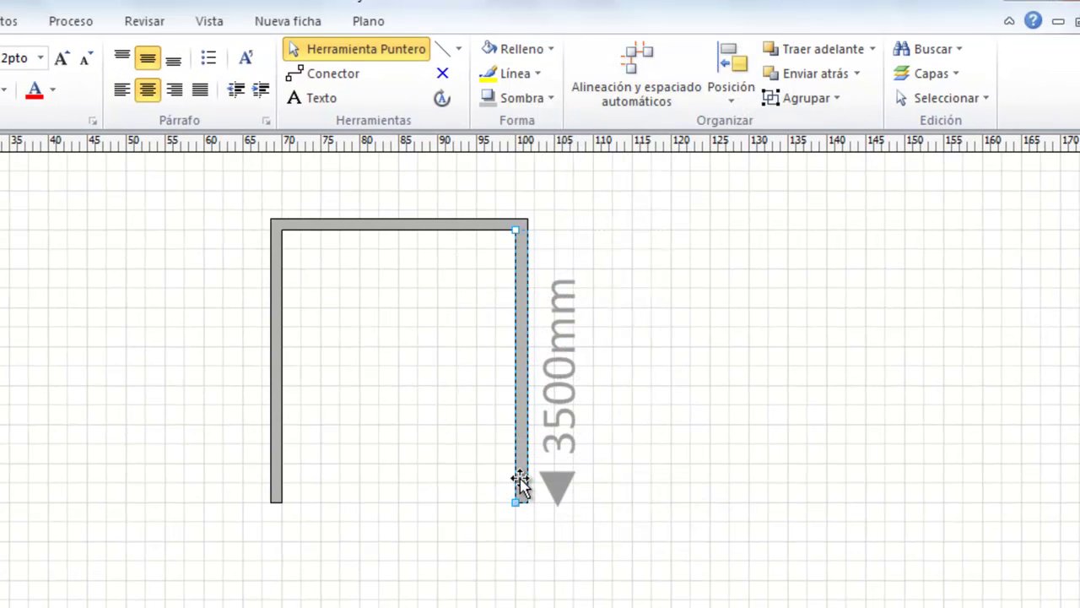
Examine the Paredes display choices in the right wall's presentation options and dismiss the dialog without applying anything
{"action": "right_click", "coordinate": [520, 483]}
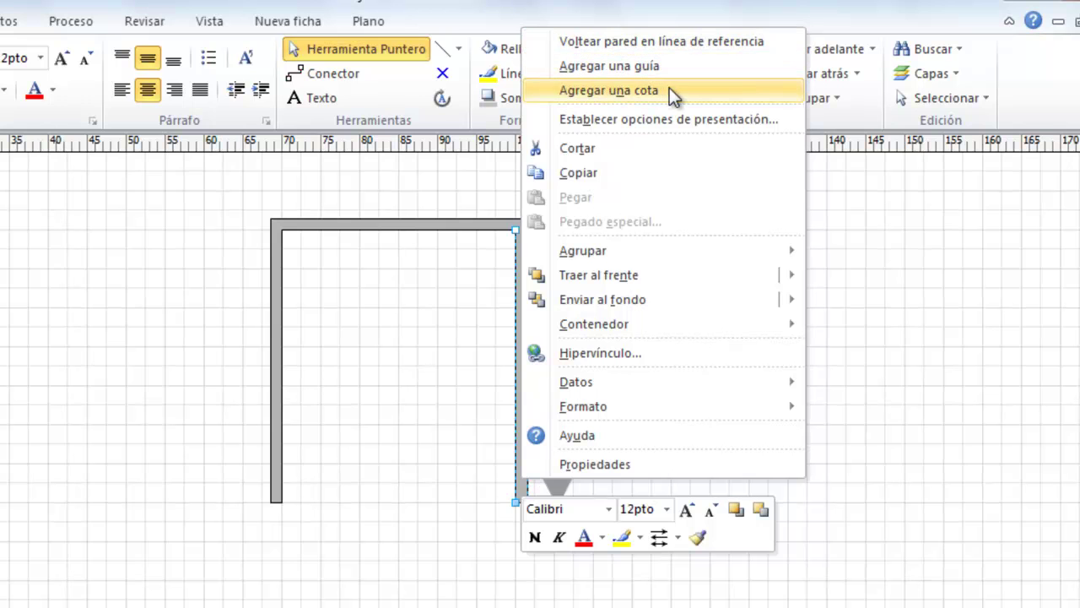
{"action": "left_click", "coordinate": [704, 122]}
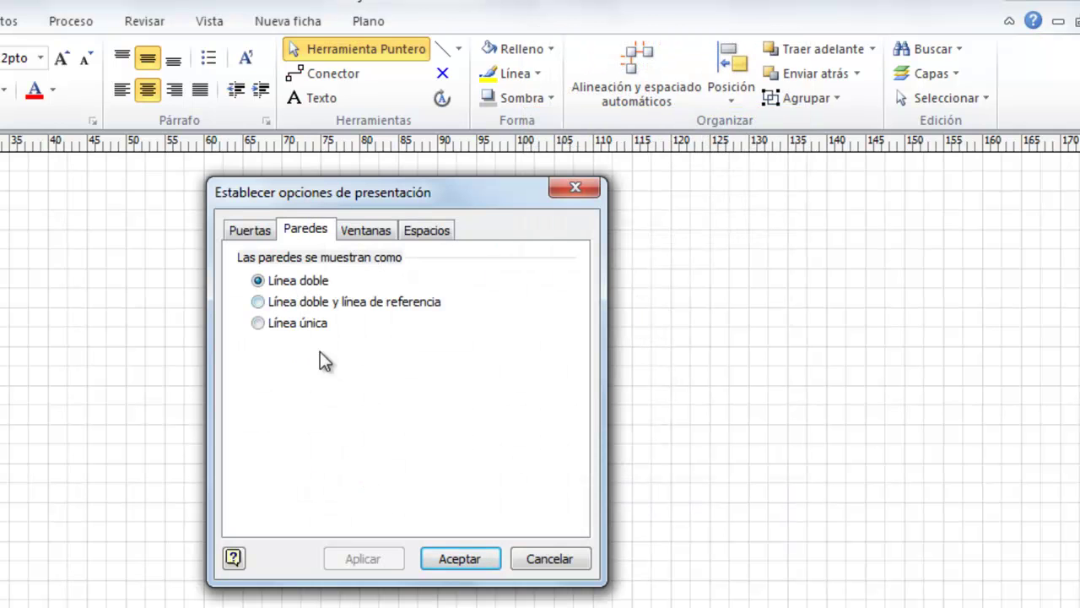
{"action": "left_click_drag", "start_coordinate": [331, 195], "coordinate": [748, 219]}
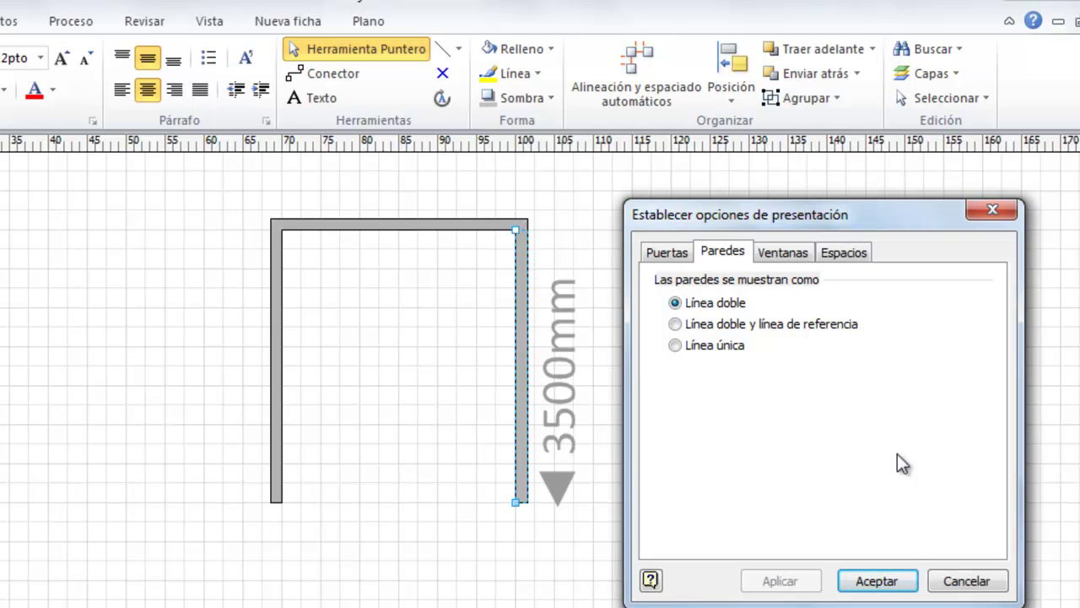
{"action": "left_click", "coordinate": [956, 585]}
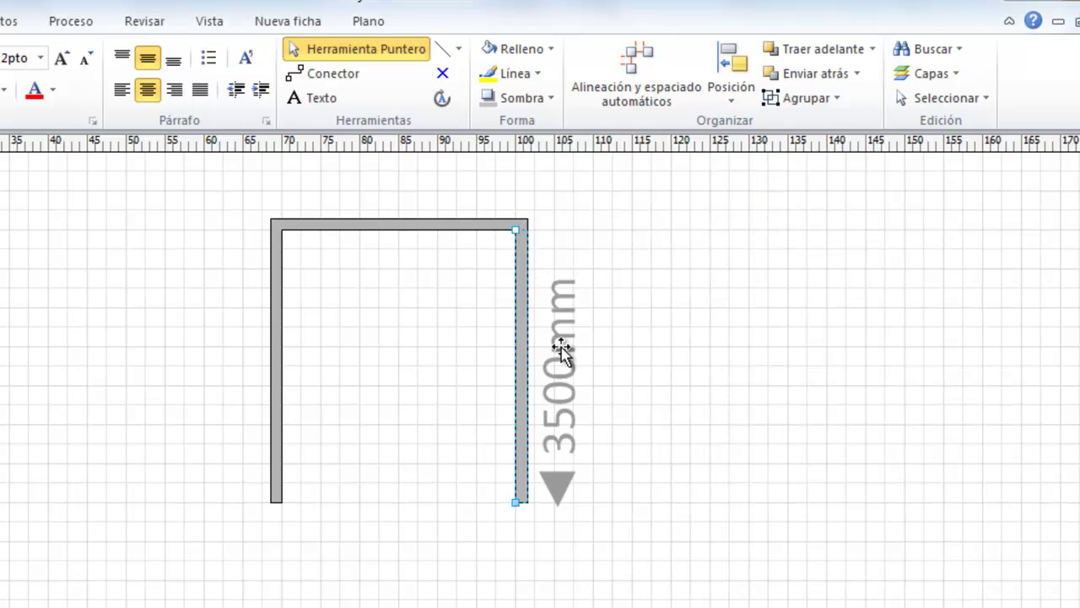
Display the right wall's shape data and narrow the data window so it no longer covers the wall's dimension
{"action": "right_click", "coordinate": [521, 329]}
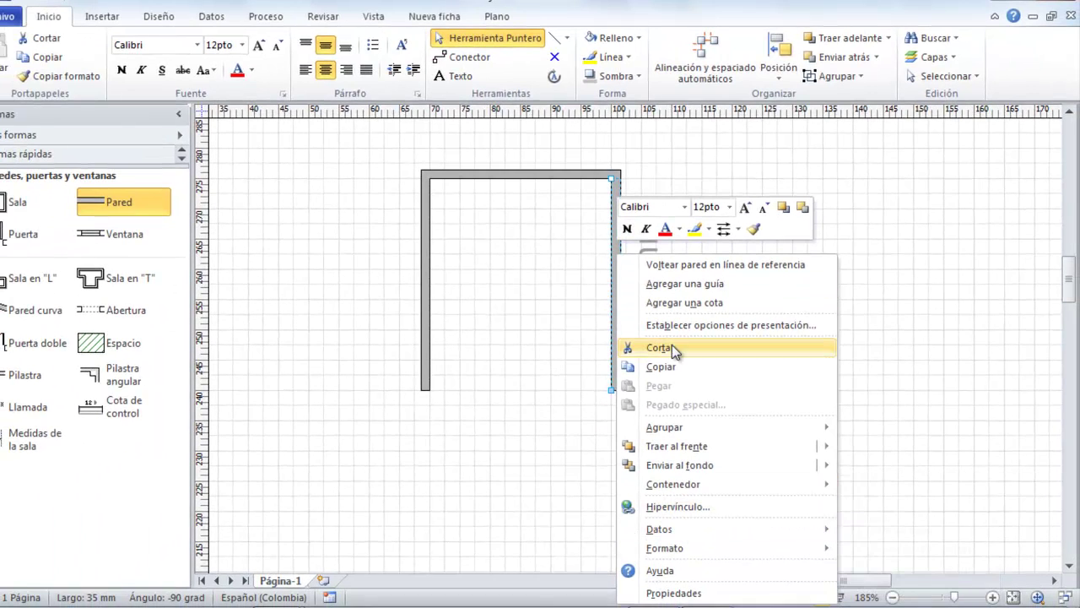
{"action": "mouse_move", "coordinate": [697, 530]}
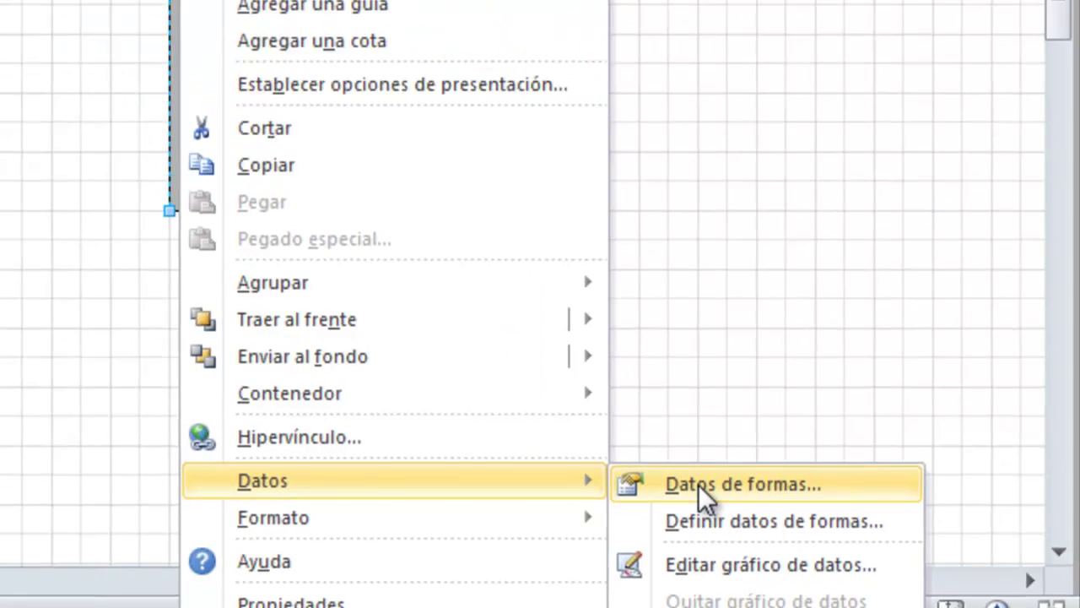
{"action": "left_click", "coordinate": [667, 447]}
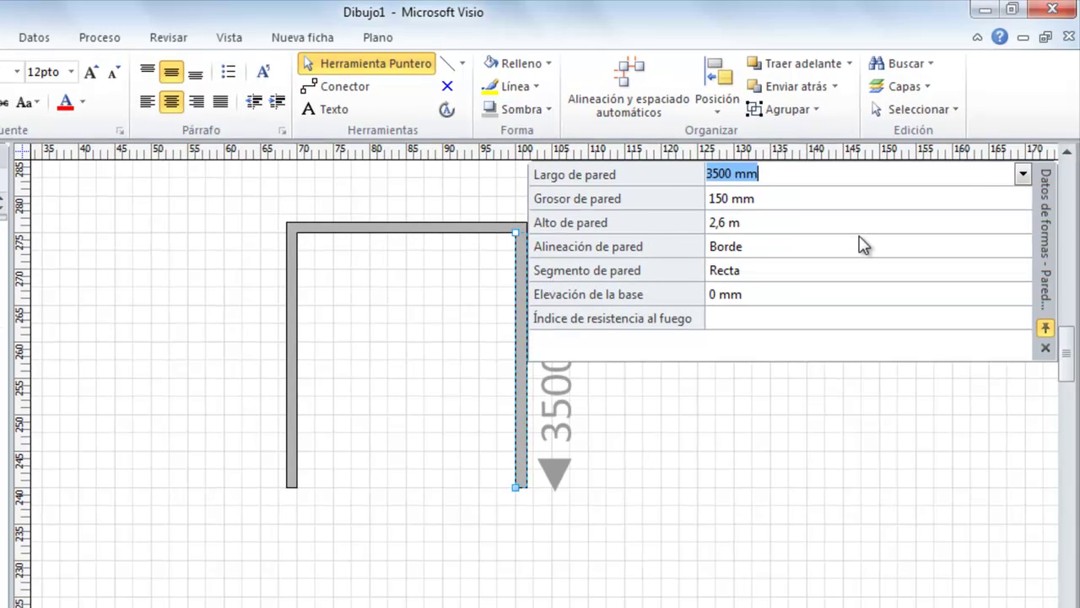
{"action": "left_click_drag", "start_coordinate": [531, 195], "coordinate": [620, 198]}
Review the right wall's length field and its available thickness choices without changing them
{"action": "left_click", "coordinate": [848, 198]}
{"action": "left_click", "coordinate": [826, 177]}
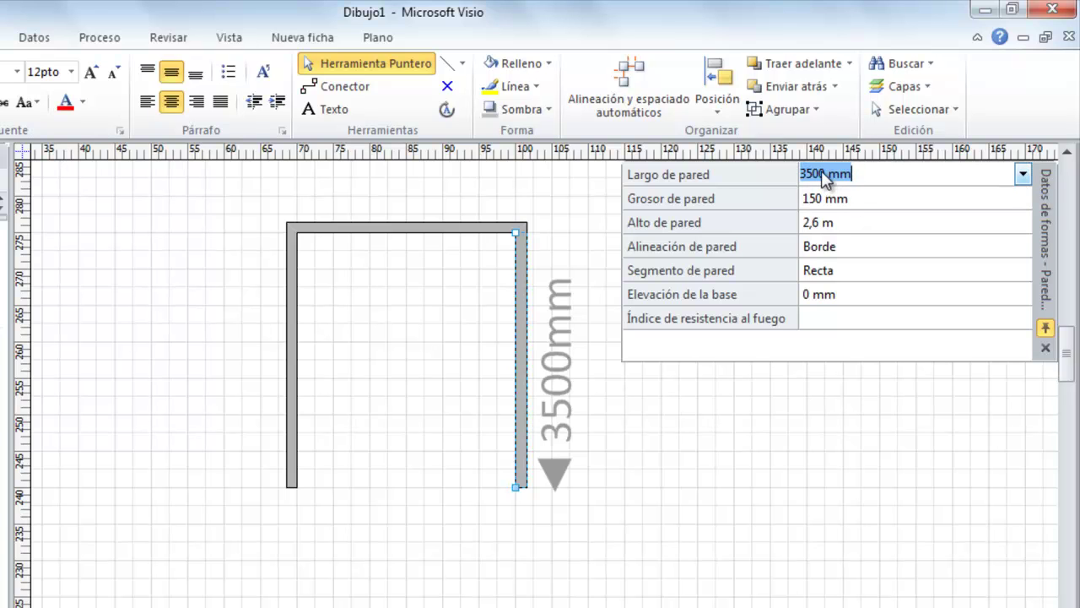
{"action": "left_click", "coordinate": [830, 205]}
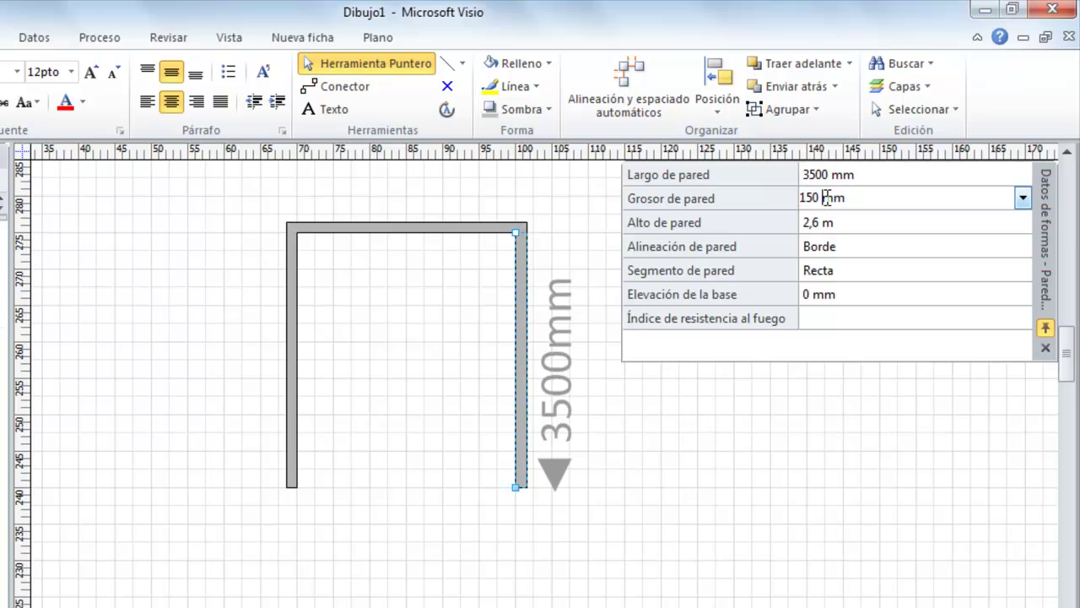
{"action": "left_click", "coordinate": [1022, 198]}
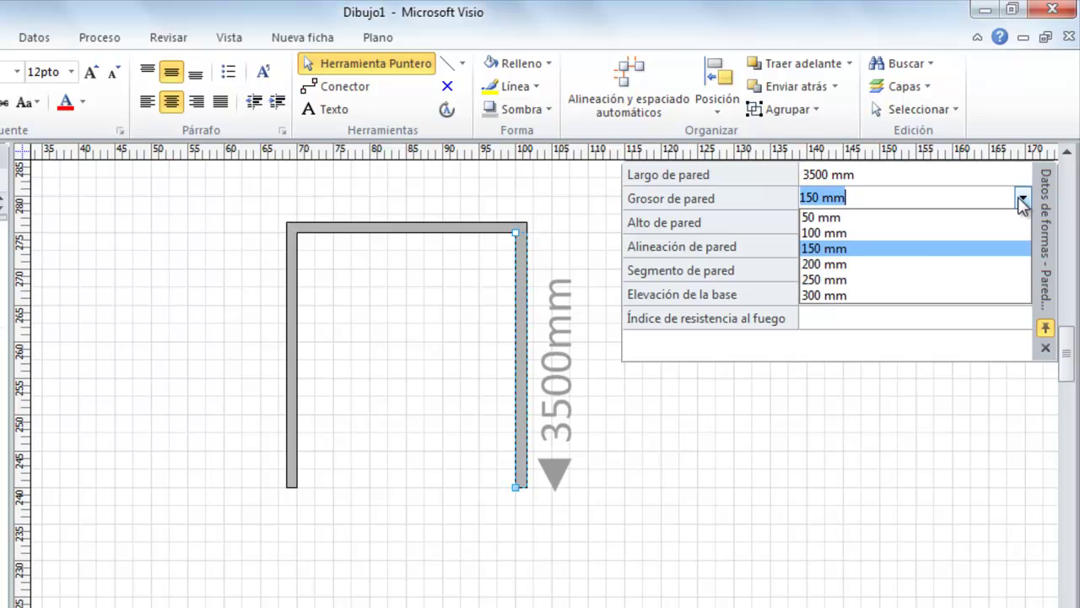
{"action": "left_click", "coordinate": [907, 262]}
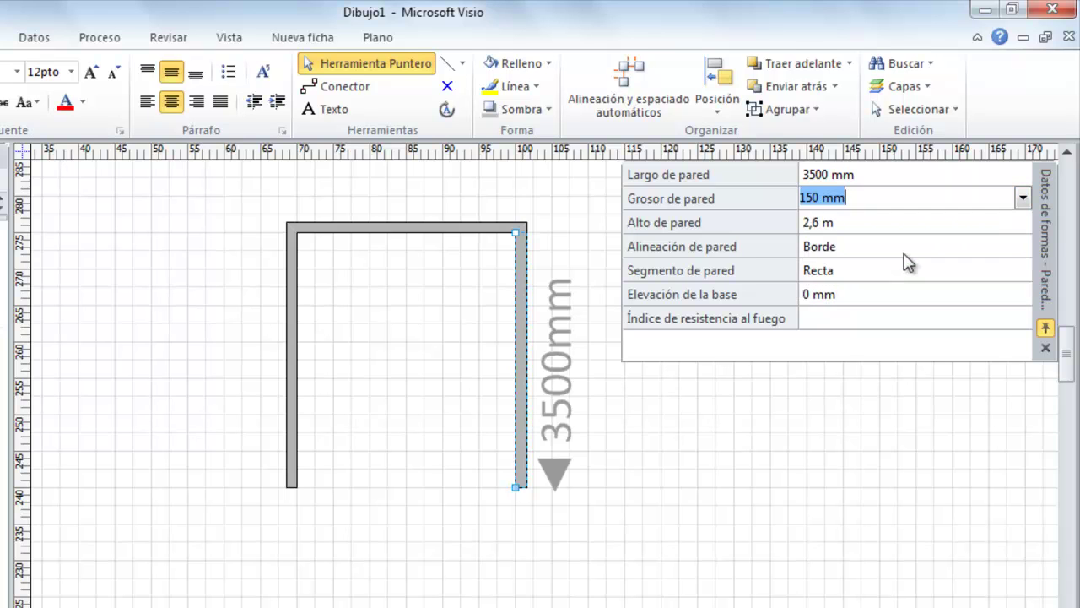
Examine the right wall's height, alignment, segment, base elevation and fire-resistance fields, including the alignment and segment choices
{"action": "left_click", "coordinate": [856, 223]}
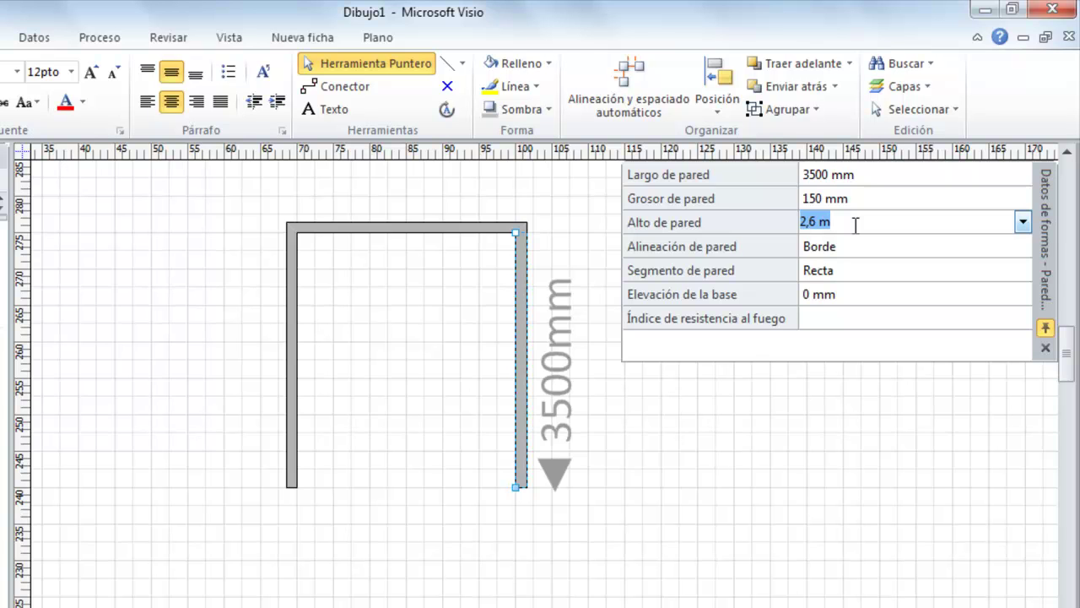
{"action": "left_click", "coordinate": [844, 251]}
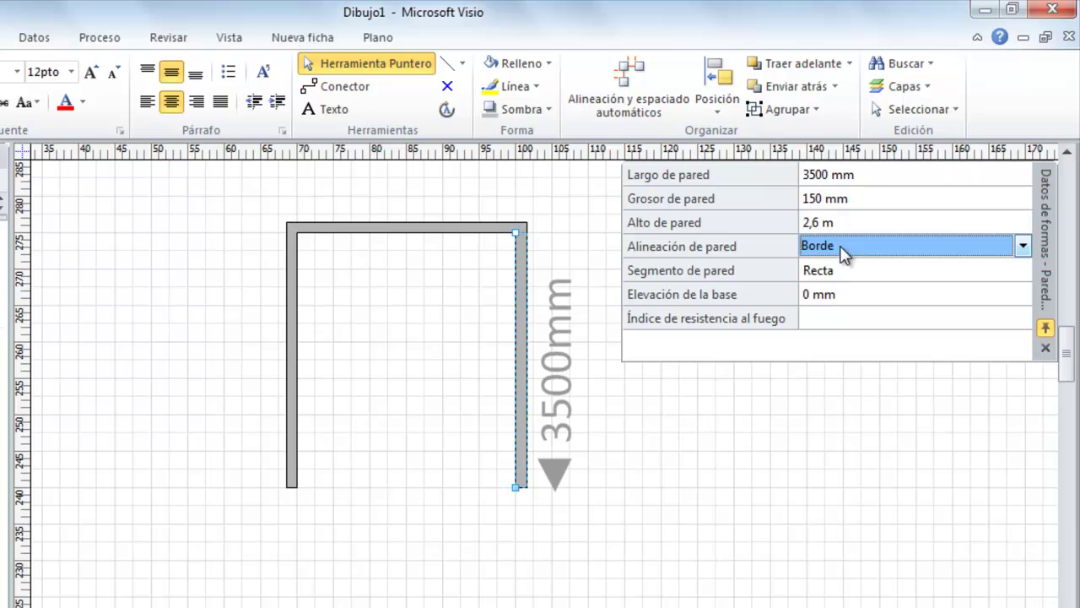
{"action": "left_click", "coordinate": [1022, 248]}
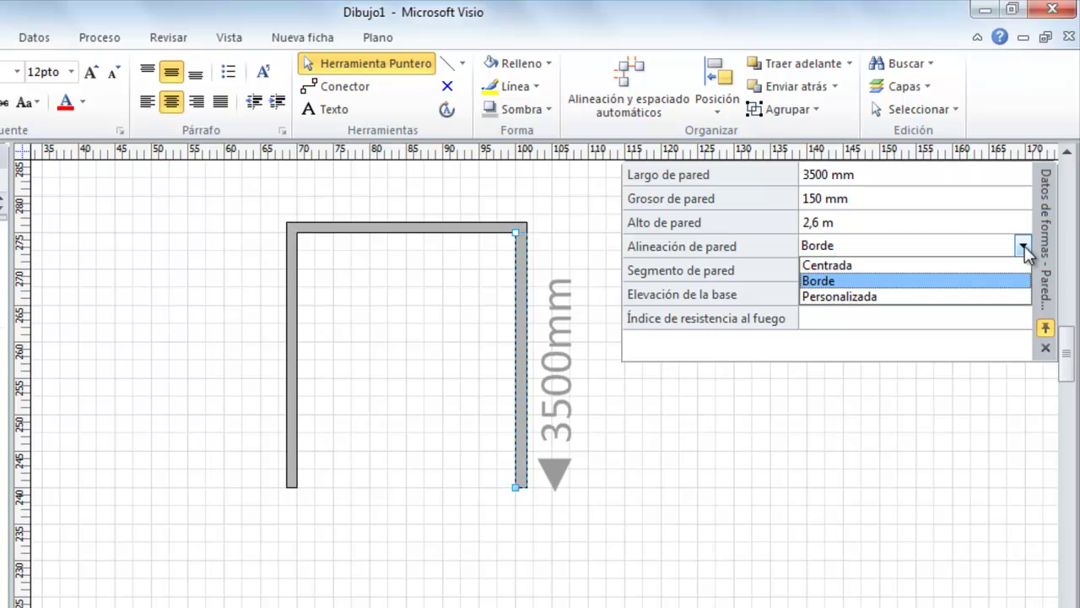
{"action": "left_click", "coordinate": [1025, 245]}
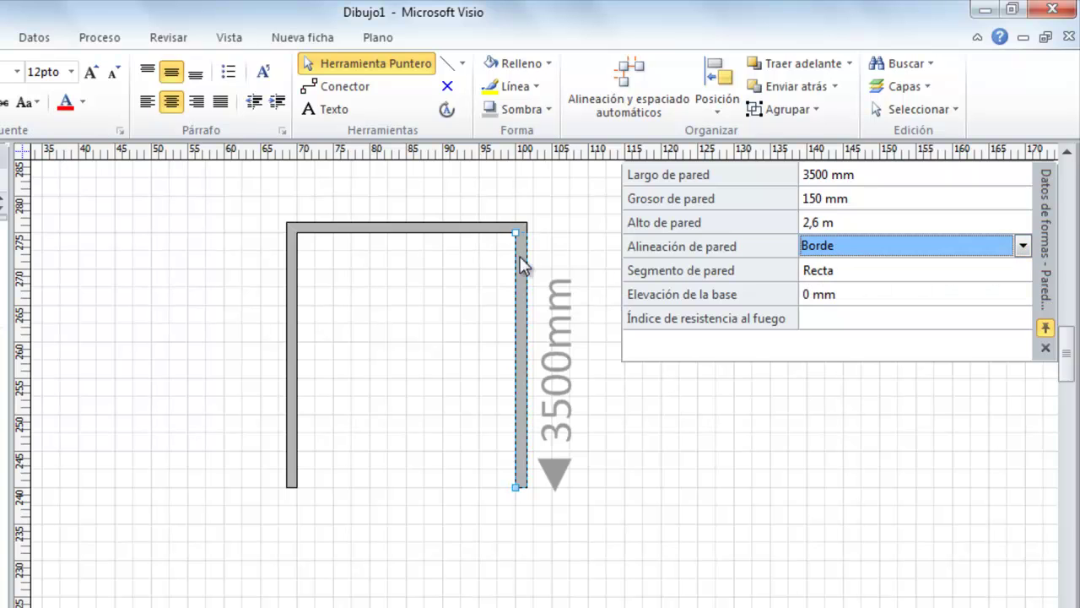
{"action": "left_click", "coordinate": [859, 277]}
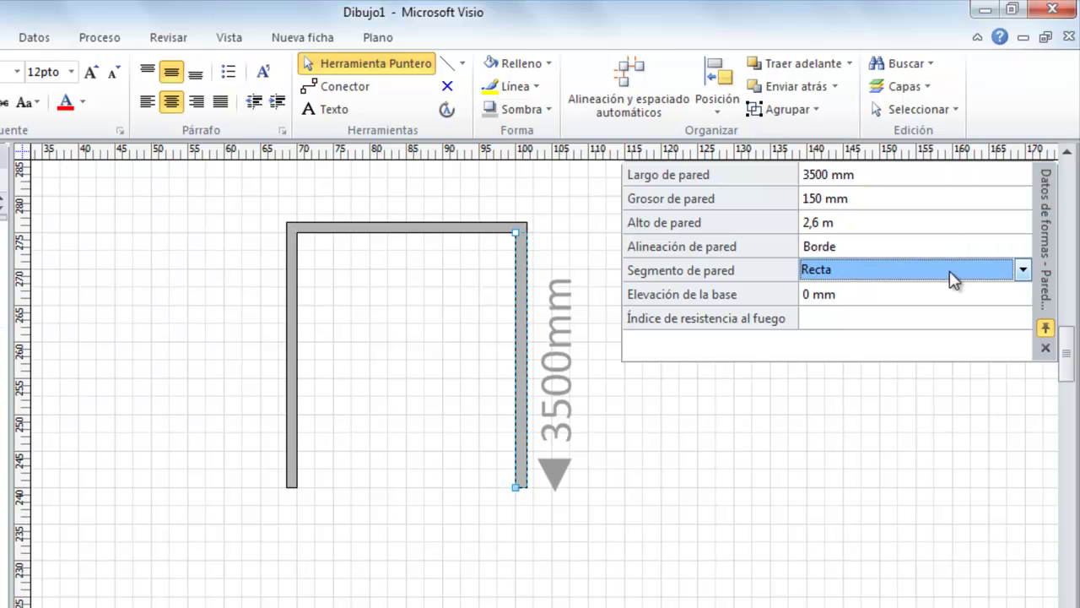
{"action": "left_click", "coordinate": [1023, 270]}
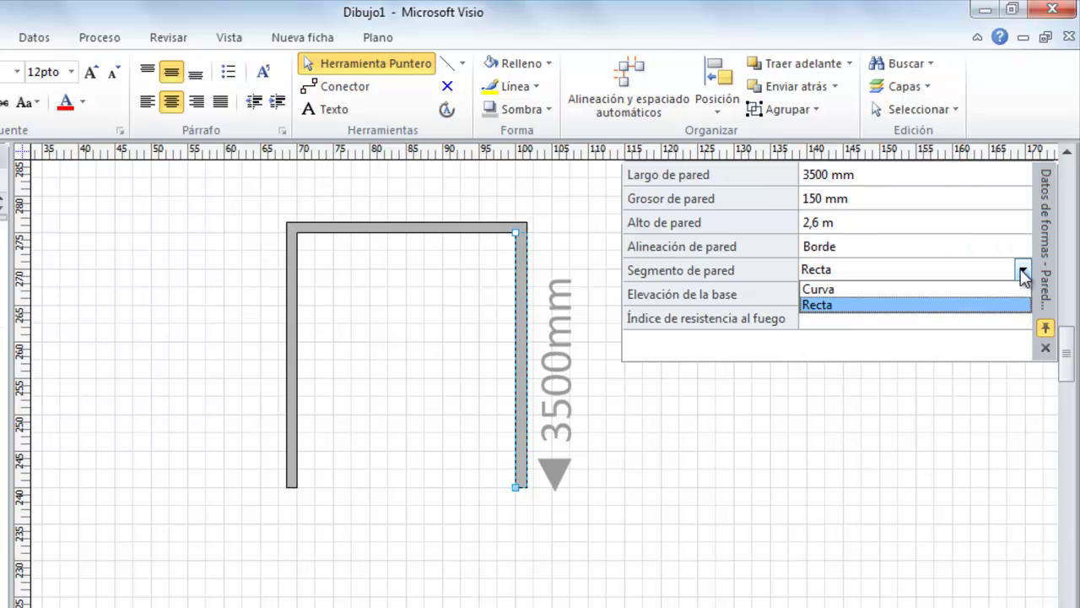
{"action": "left_click", "coordinate": [1021, 272]}
{"action": "left_click", "coordinate": [935, 293]}
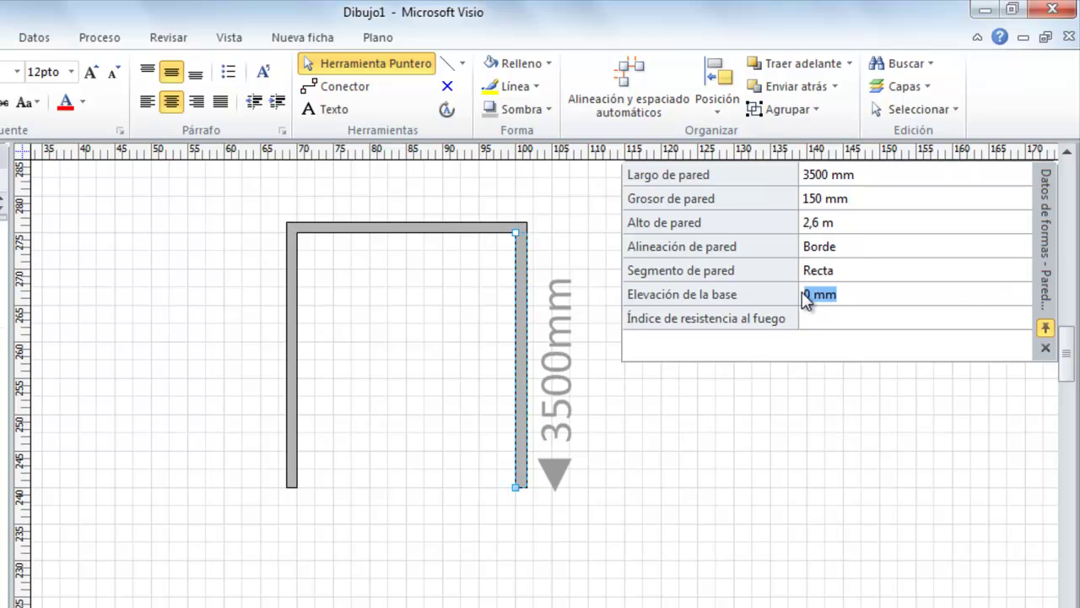
{"action": "left_click", "coordinate": [812, 315]}
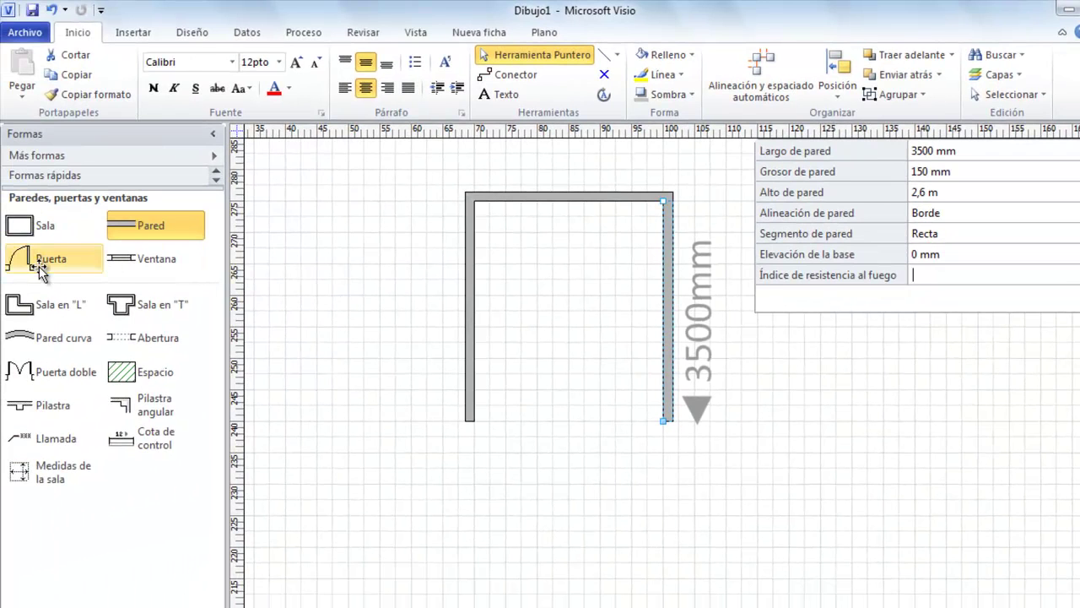
Add a Puerta door to the left wall and move it into the right wall
{"action": "left_click_drag", "start_coordinate": [30, 275], "coordinate": [405, 316]}
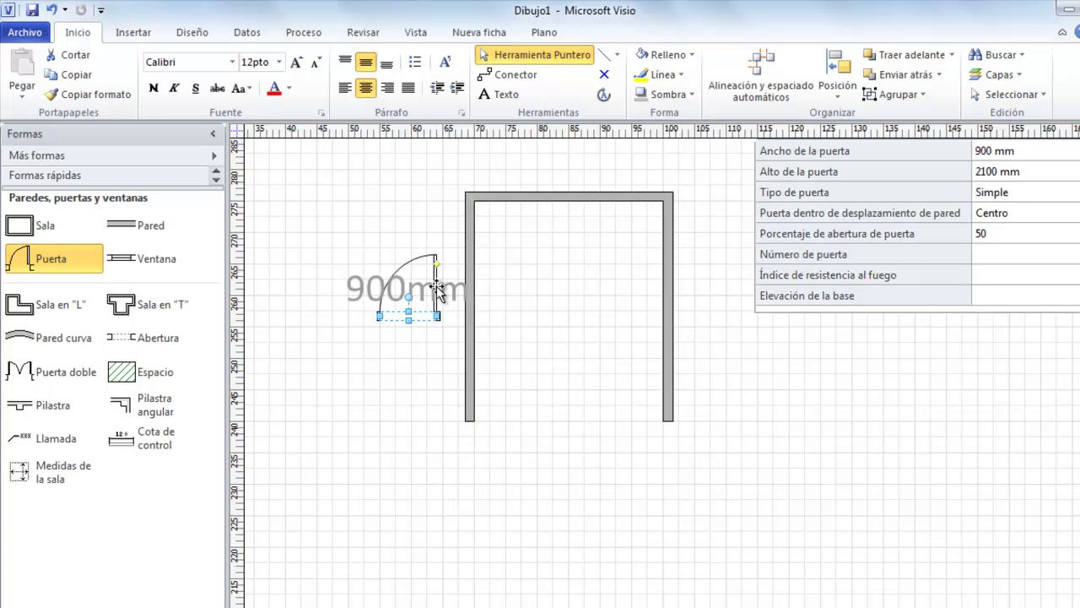
{"action": "left_click_drag", "start_coordinate": [434, 289], "coordinate": [496, 289]}
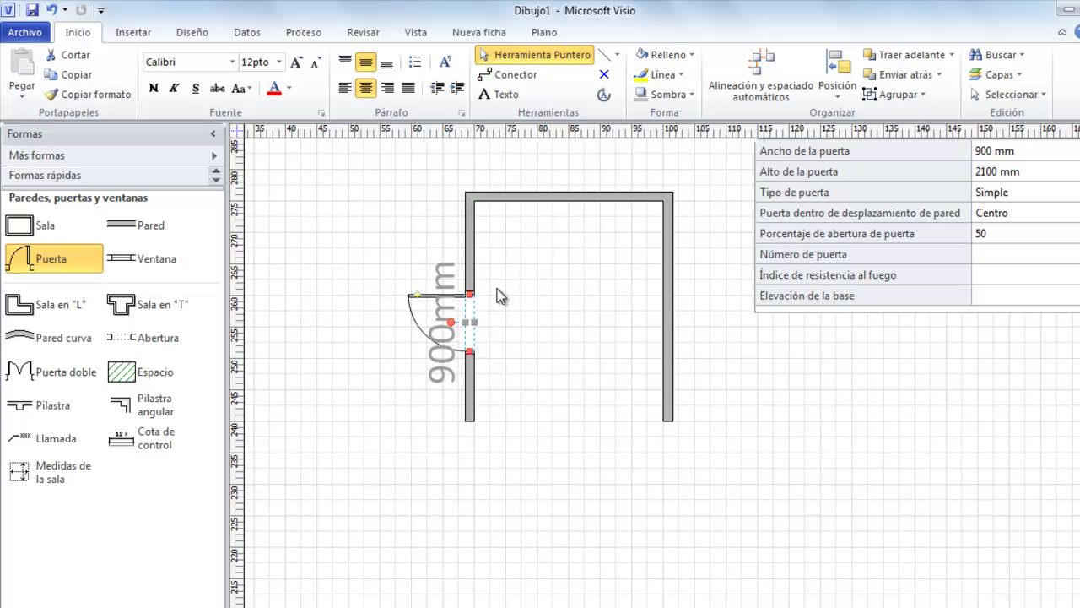
{"action": "left_click", "coordinate": [593, 359]}
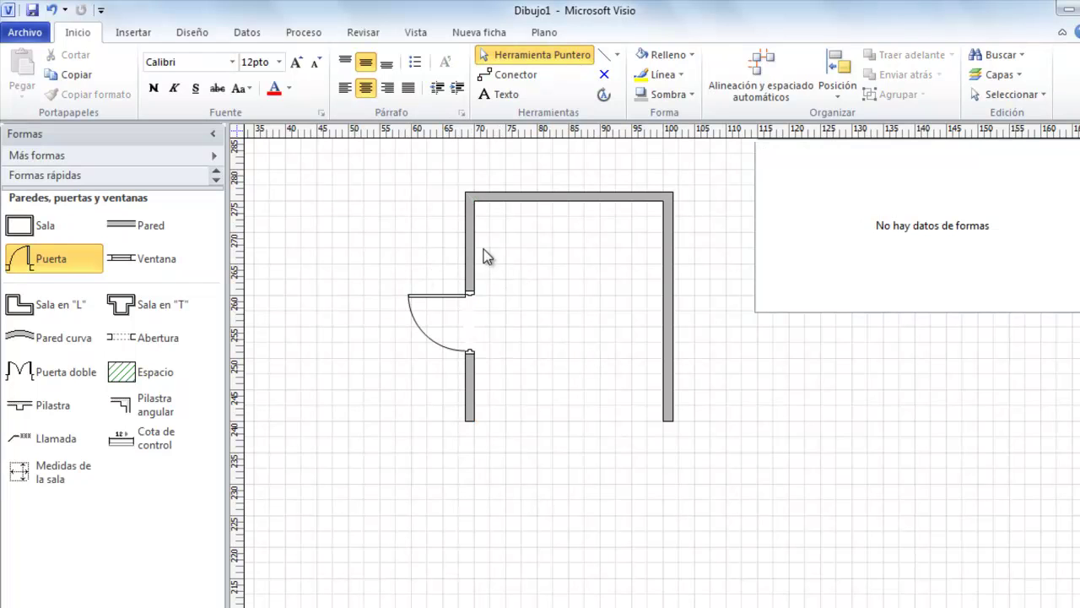
{"action": "left_click_drag", "start_coordinate": [446, 299], "coordinate": [679, 270]}
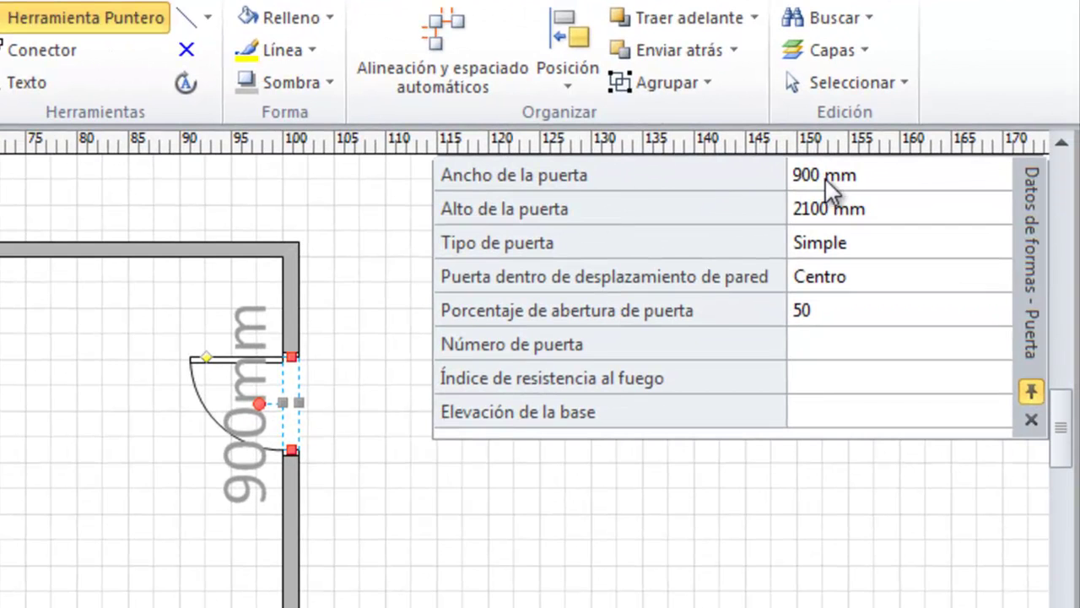
Examine the width choices and height field in the right-wall door's shape data
{"action": "left_click", "coordinate": [837, 176]}
{"action": "left_click", "coordinate": [999, 174]}
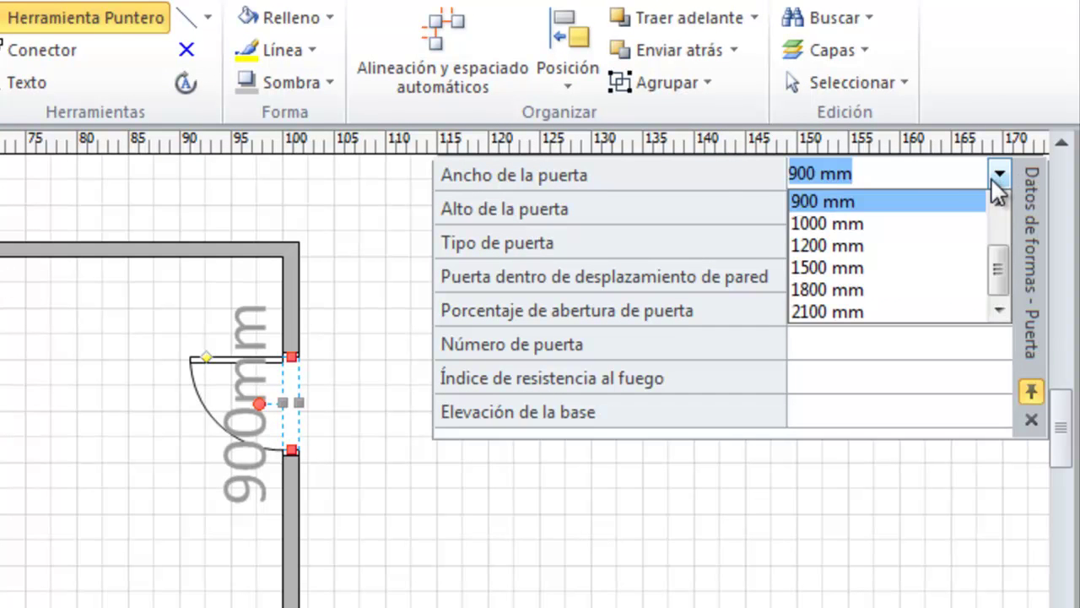
{"action": "left_click", "coordinate": [795, 197]}
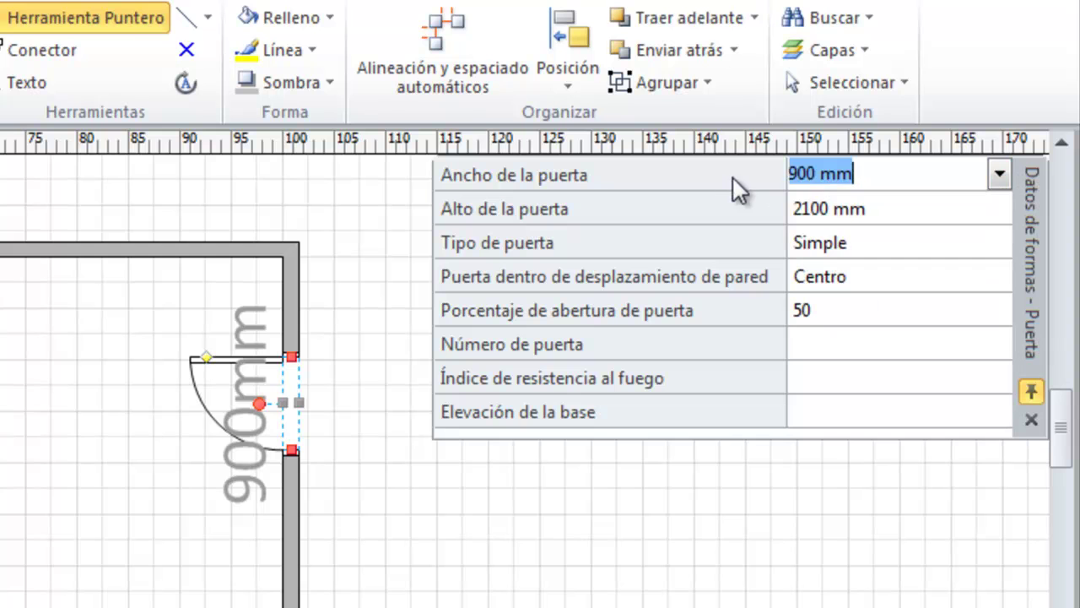
{"action": "left_click", "coordinate": [822, 207]}
Set the right-wall door's type to Batiente and view the choices for its offset within the wall
{"action": "left_click", "coordinate": [823, 241]}
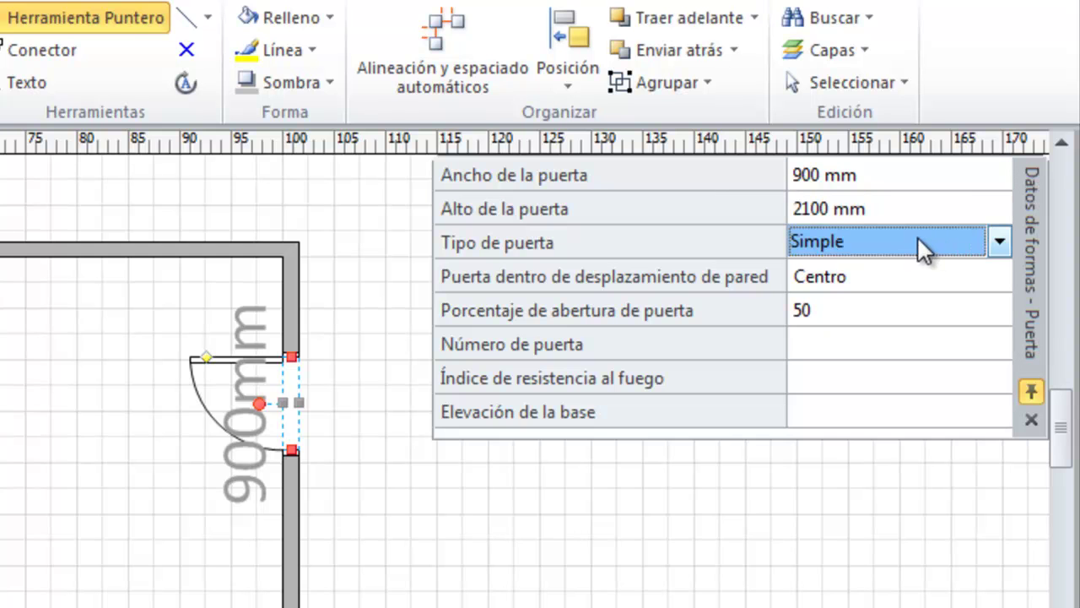
{"action": "left_click", "coordinate": [998, 243]}
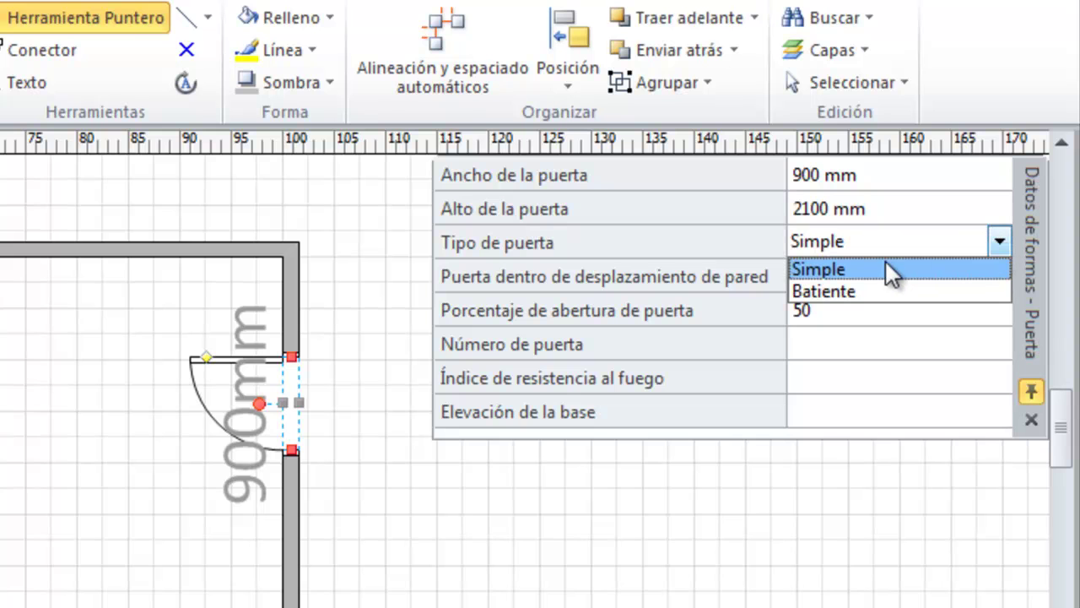
{"action": "left_click", "coordinate": [851, 289]}
{"action": "left_click", "coordinate": [851, 289]}
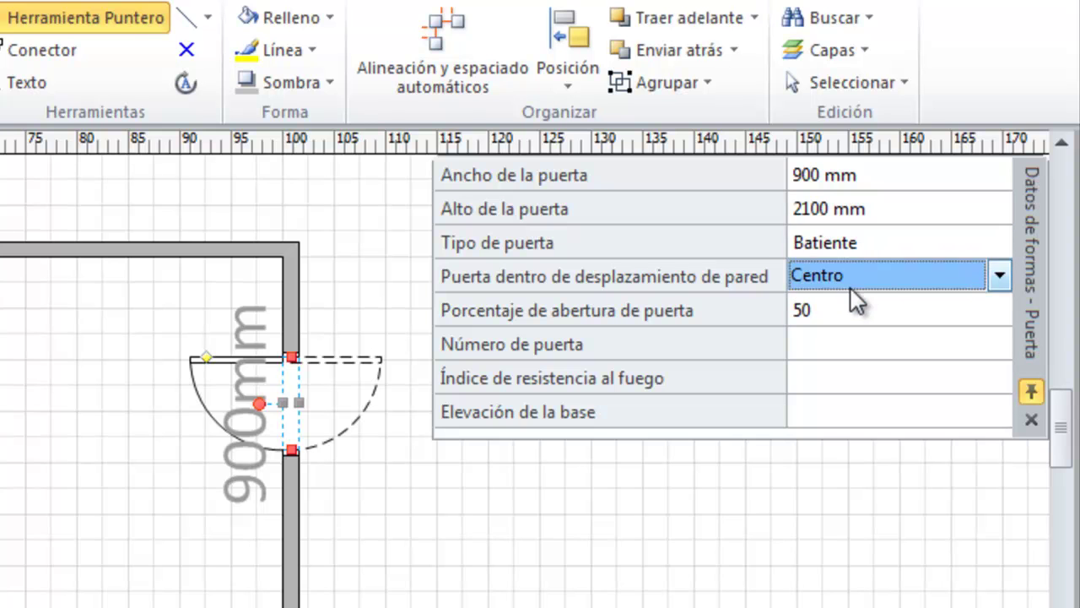
{"action": "left_click", "coordinate": [840, 297]}
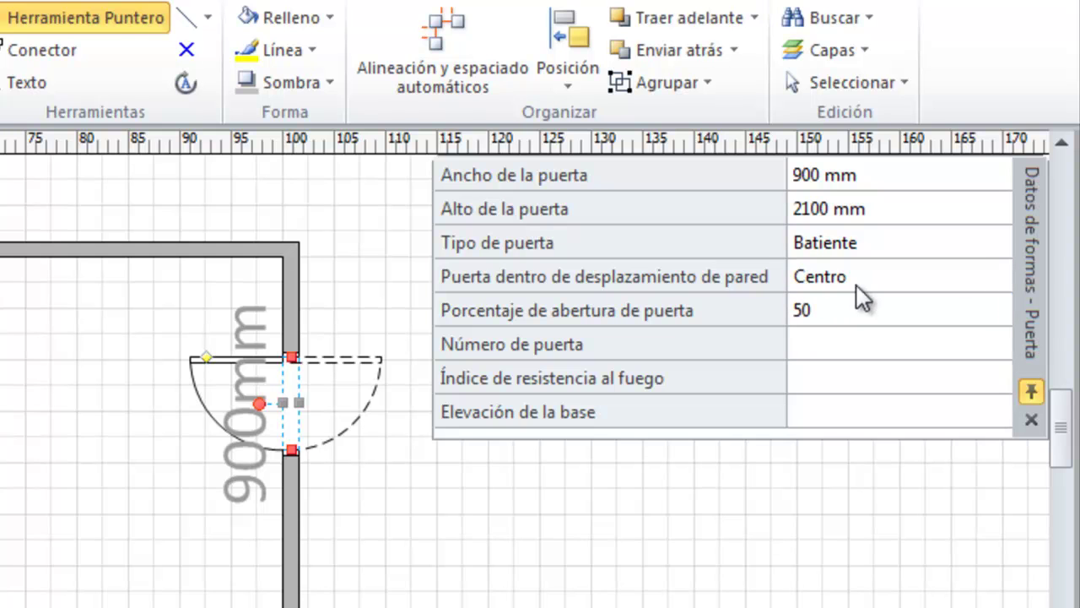
{"action": "left_click", "coordinate": [857, 285]}
{"action": "left_click", "coordinate": [999, 275]}
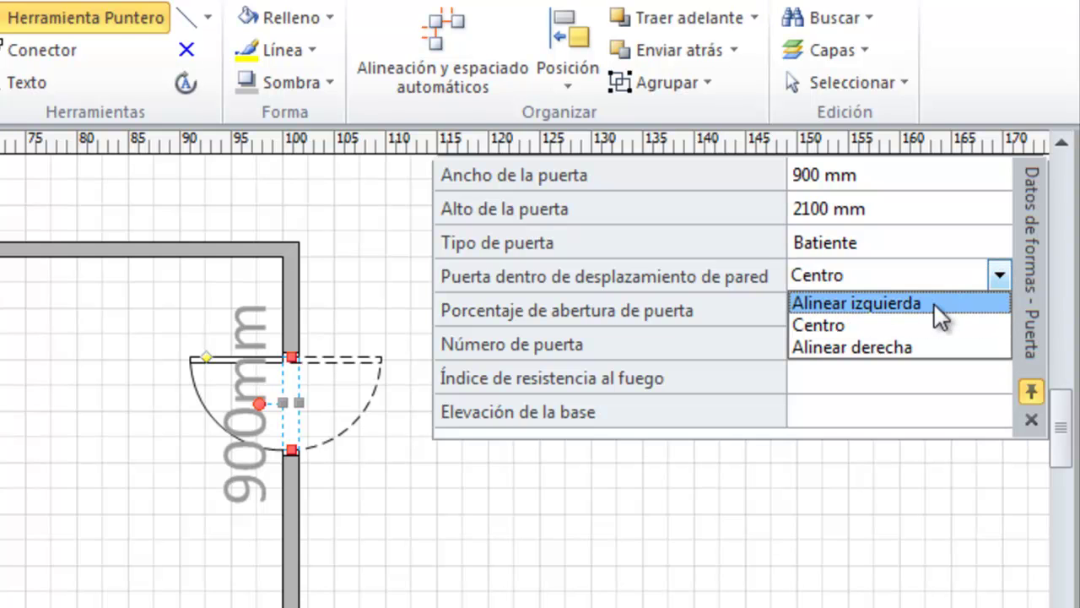
{"action": "left_click", "coordinate": [896, 268]}
Set the right-wall door's type back to Simple
{"action": "left_click", "coordinate": [921, 245]}
{"action": "left_click", "coordinate": [1000, 241]}
{"action": "left_click", "coordinate": [999, 241]}
{"action": "left_click", "coordinate": [942, 269]}
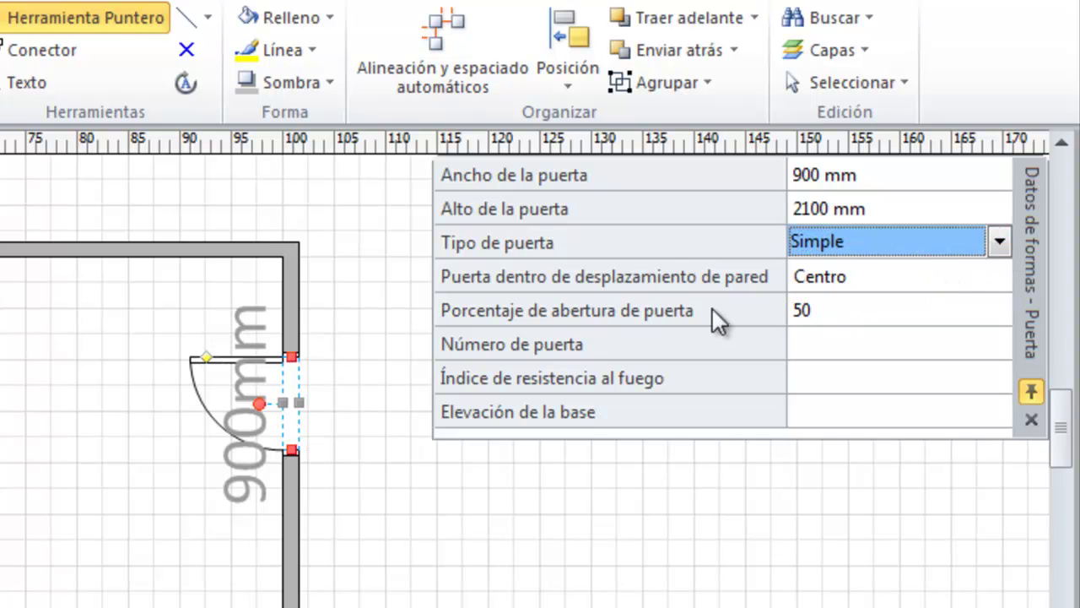
Set the right-wall door's opening percentage to 25
{"action": "left_click", "coordinate": [831, 309]}
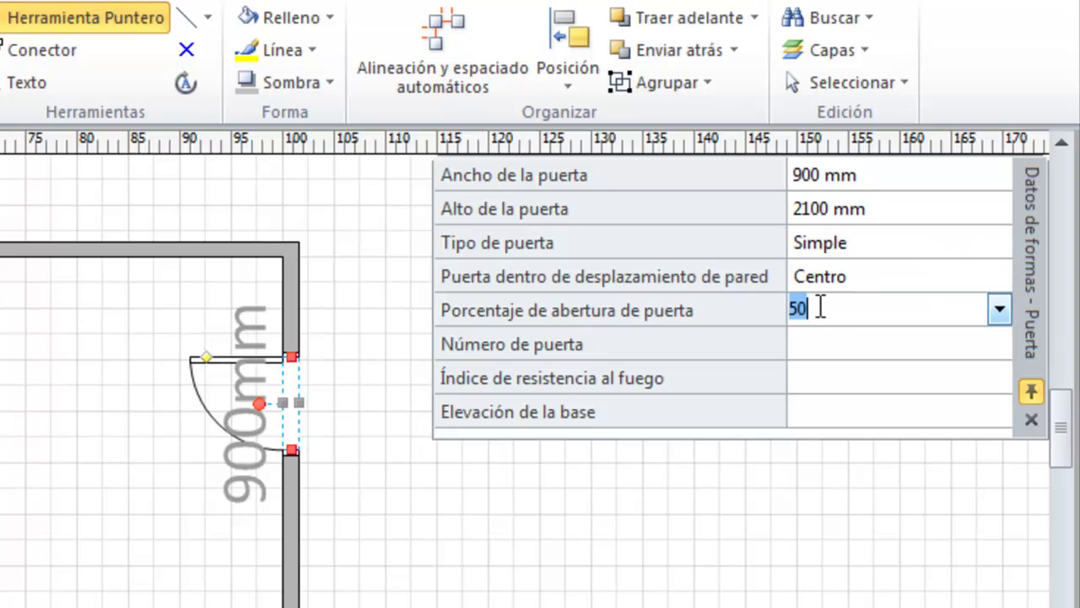
{"action": "left_click", "coordinate": [998, 309]}
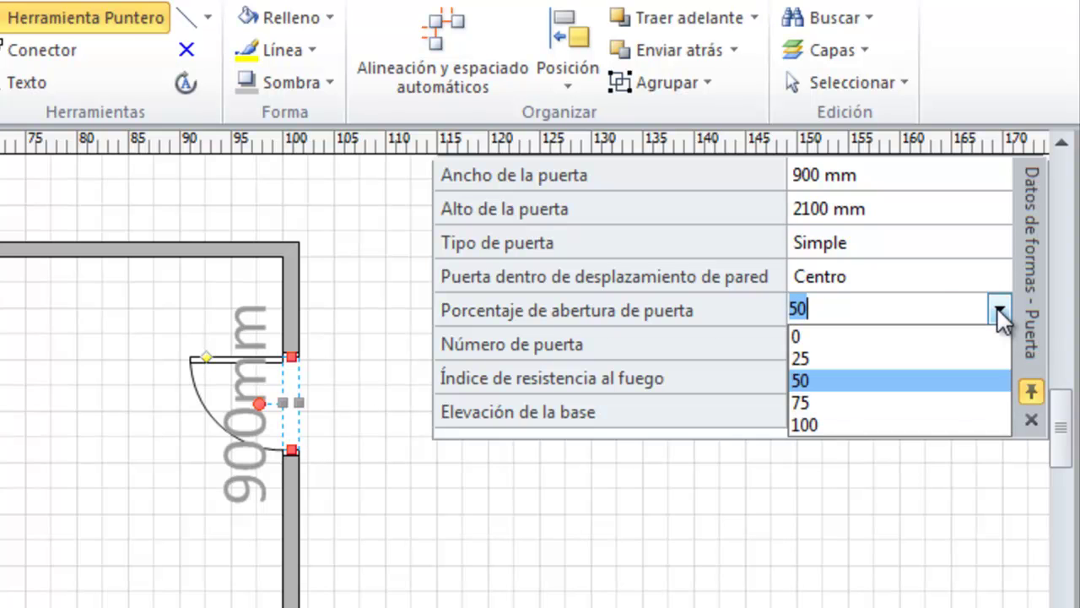
{"action": "left_click", "coordinate": [930, 359]}
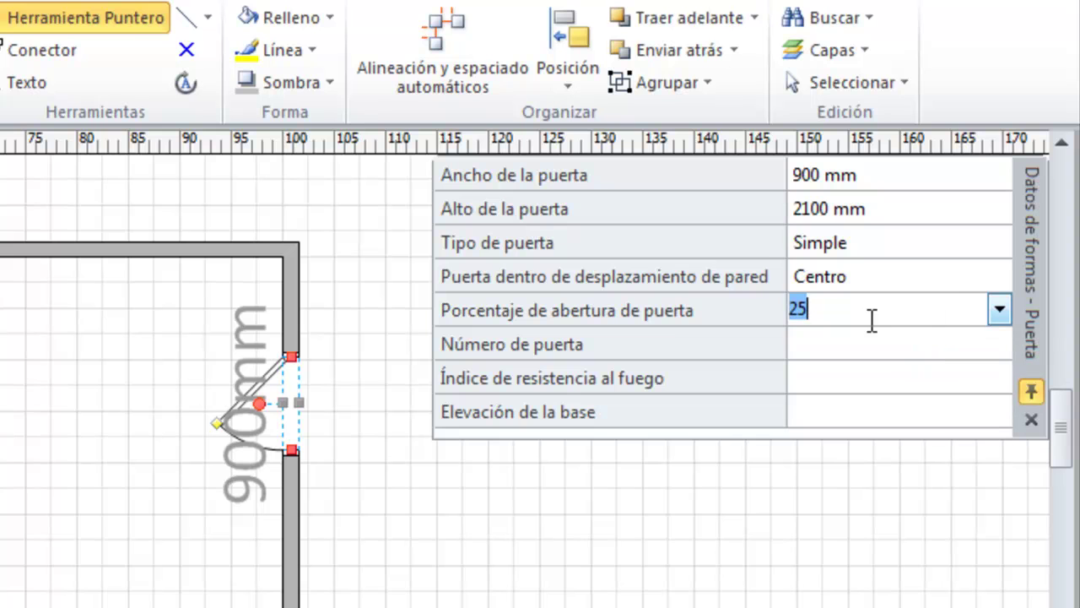
{"action": "left_click", "coordinate": [818, 346]}
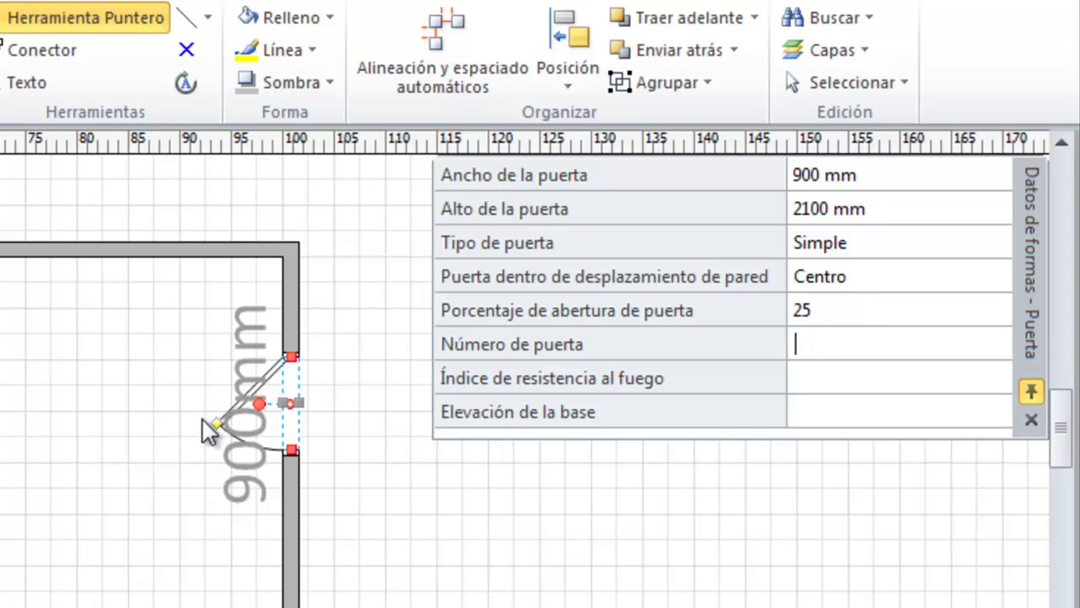
Swing the right-wall door's leaf with its control handle until the door is closed at 0 percent opening
{"action": "left_click_drag", "start_coordinate": [212, 422], "coordinate": [178, 422]}
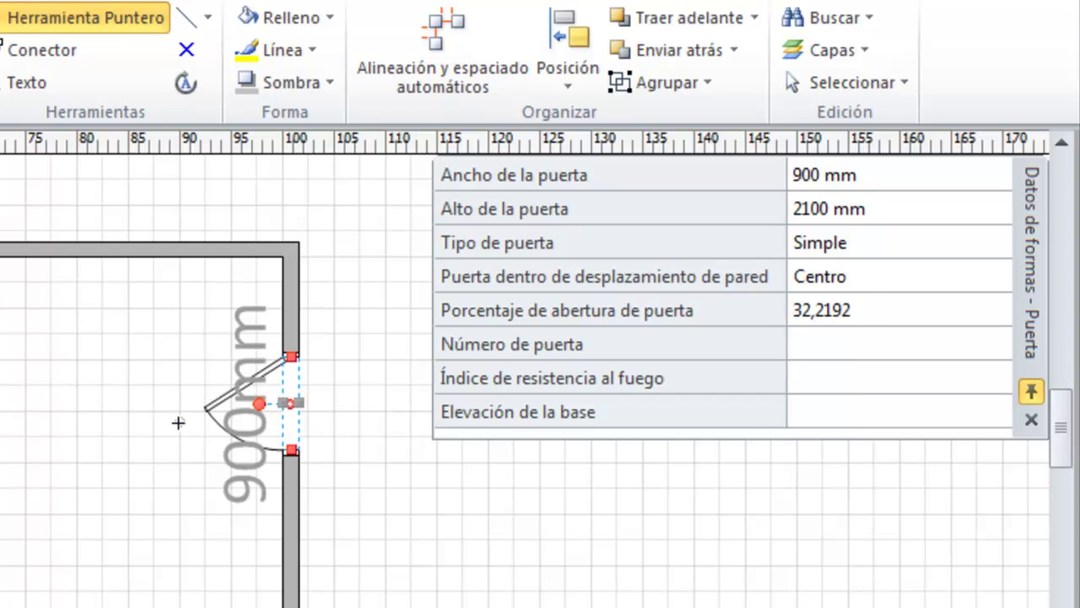
{"action": "left_click_drag", "start_coordinate": [178, 422], "coordinate": [307, 459]}
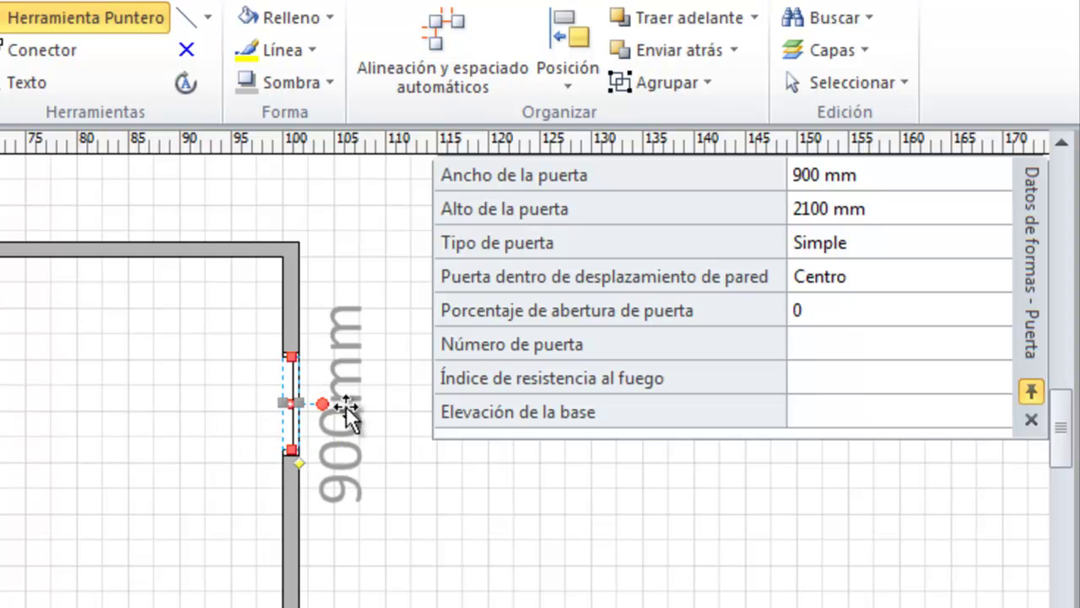
{"action": "left_click", "coordinate": [325, 458]}
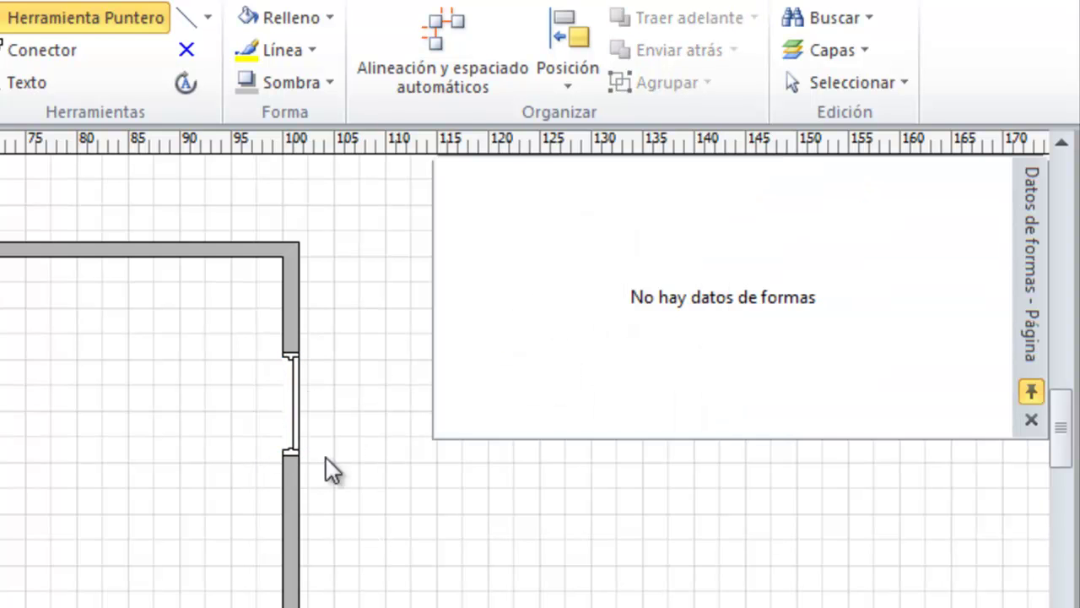
{"action": "left_click_drag", "start_coordinate": [300, 462], "coordinate": [271, 461]}
{"action": "left_click", "coordinate": [321, 470]}
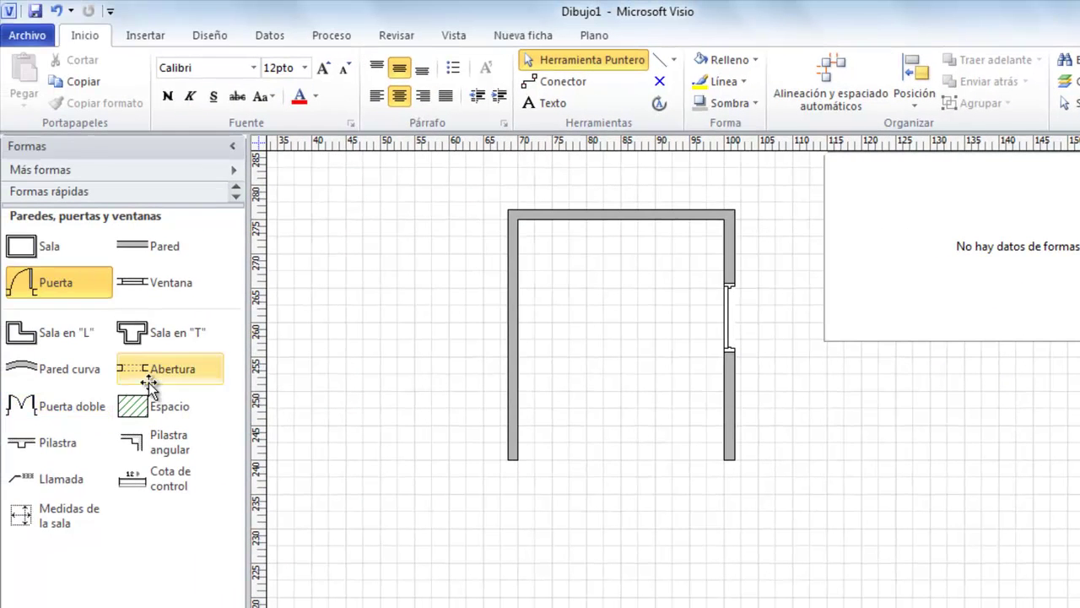
Add a Puerta doble to the middle of the horizontal wall and swing its leaves partly open into the room
{"action": "left_click_drag", "start_coordinate": [41, 424], "coordinate": [626, 214]}
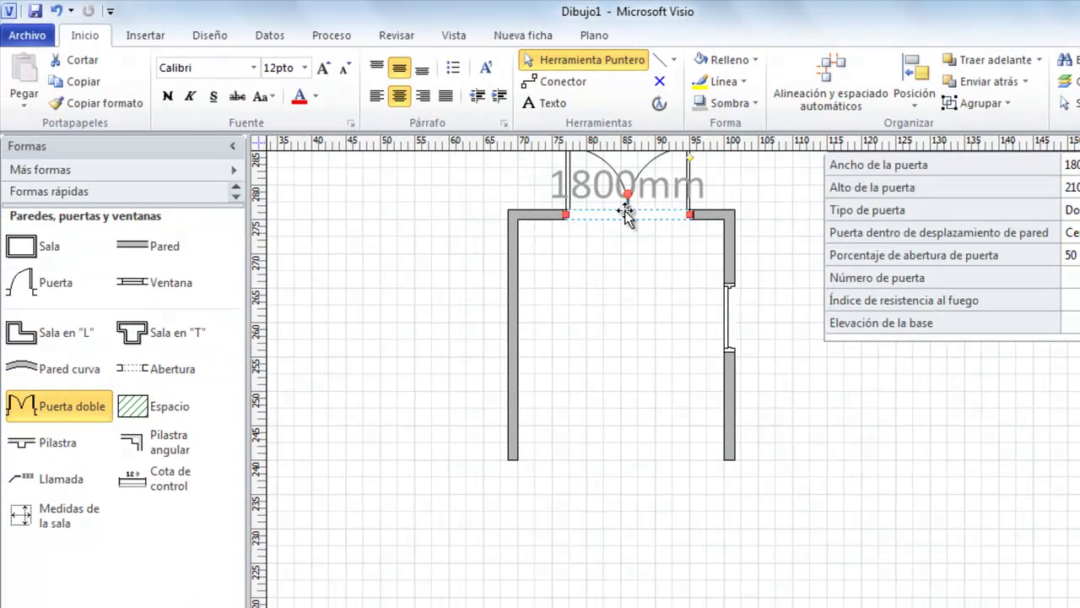
{"action": "left_click_drag", "start_coordinate": [690, 160], "coordinate": [654, 271]}
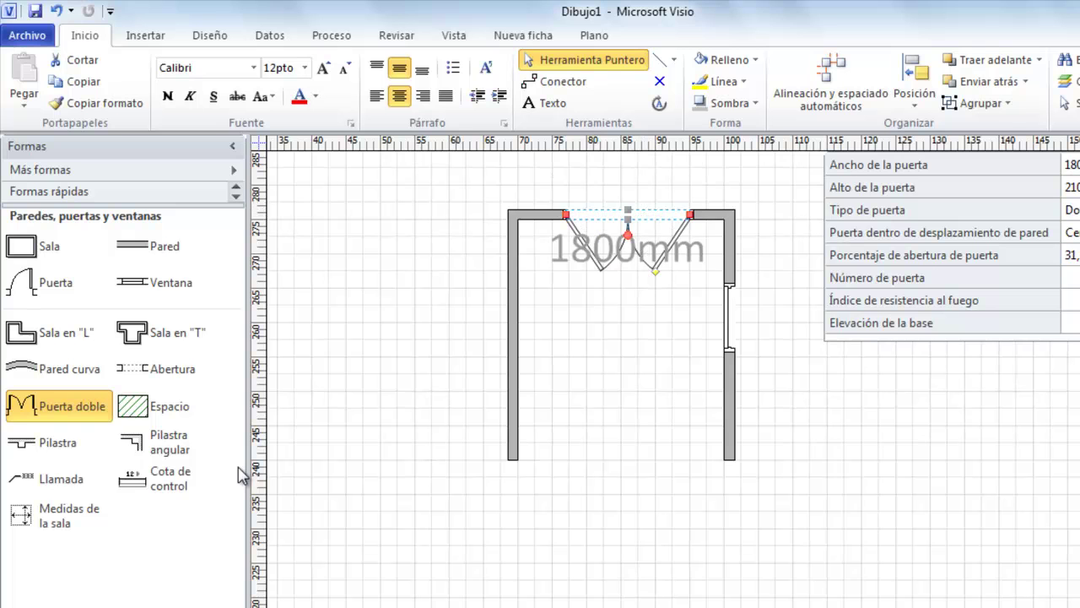
Add a Pilastra to the lower part of the left wall, projecting into the room
{"action": "left_click_drag", "start_coordinate": [24, 454], "coordinate": [526, 373]}
{"action": "left_click", "coordinate": [600, 403]}
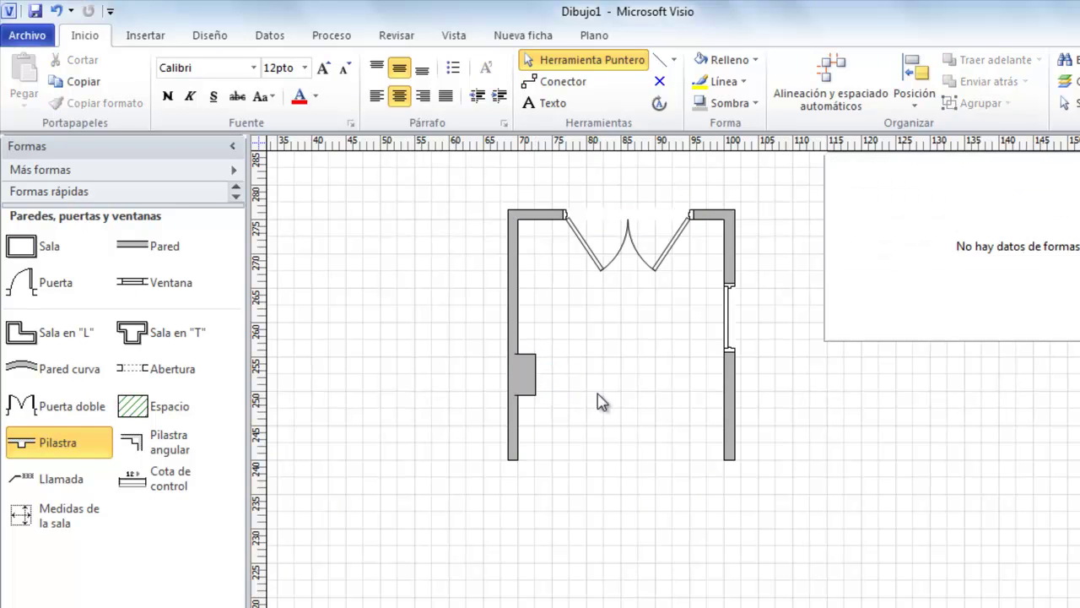
Undo the last change to the position of the pilaster on the room's left wall
{"action": "left_click", "coordinate": [525, 370]}
{"action": "key", "text": "ctrl+z"}
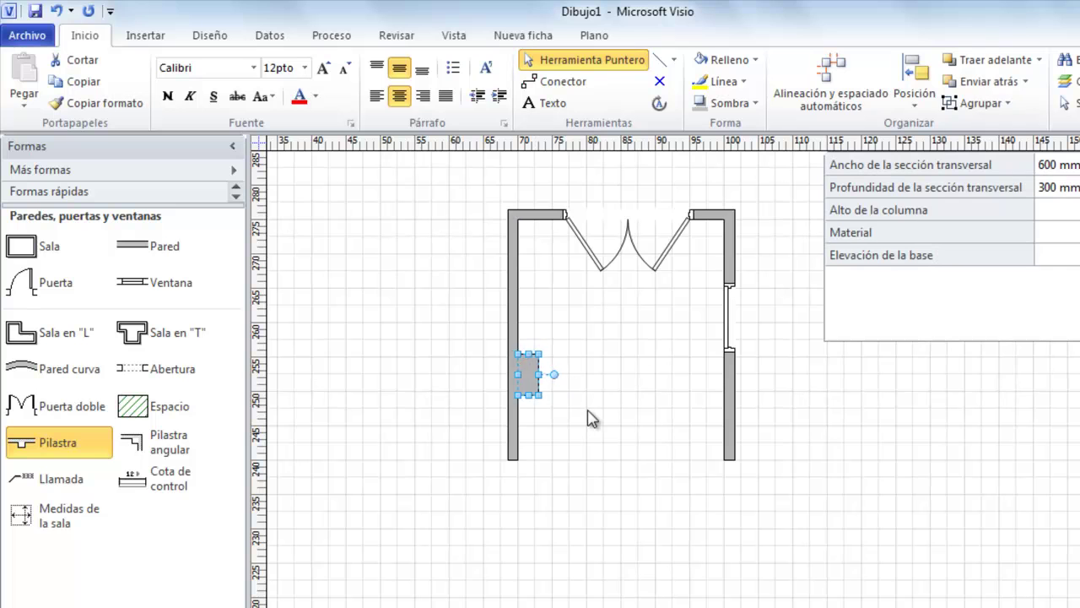
{"action": "left_click", "coordinate": [590, 420]}
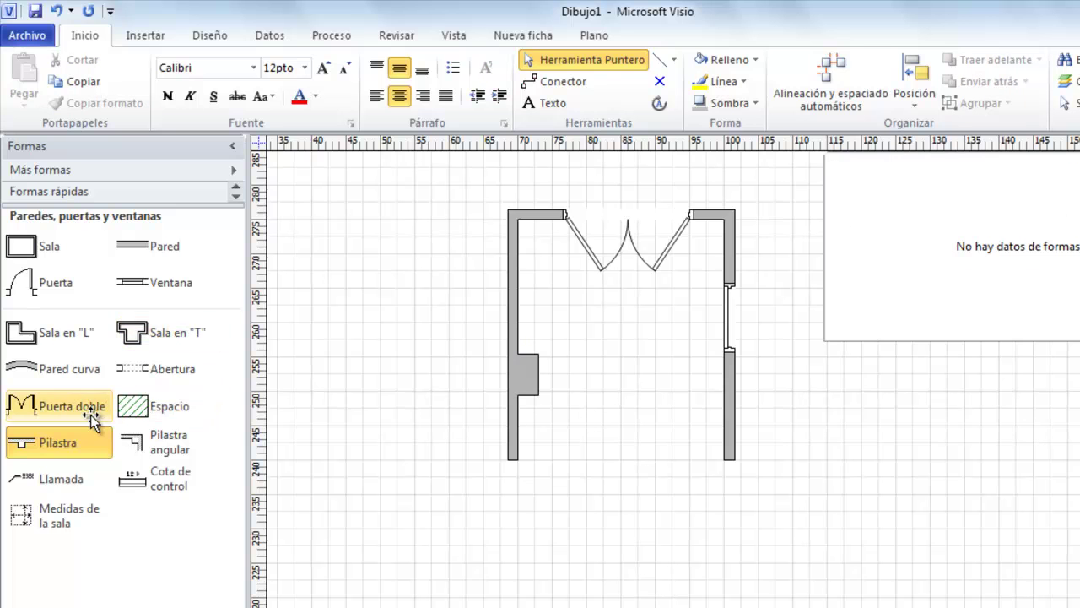
Add a curved wall below the room and attach its ends to the lower ends of the two side walls
{"action": "left_click_drag", "start_coordinate": [60, 361], "coordinate": [638, 522]}
{"action": "left_click_drag", "start_coordinate": [535, 515], "coordinate": [814, 485]}
{"action": "left_click_drag", "start_coordinate": [746, 517], "coordinate": [514, 460]}
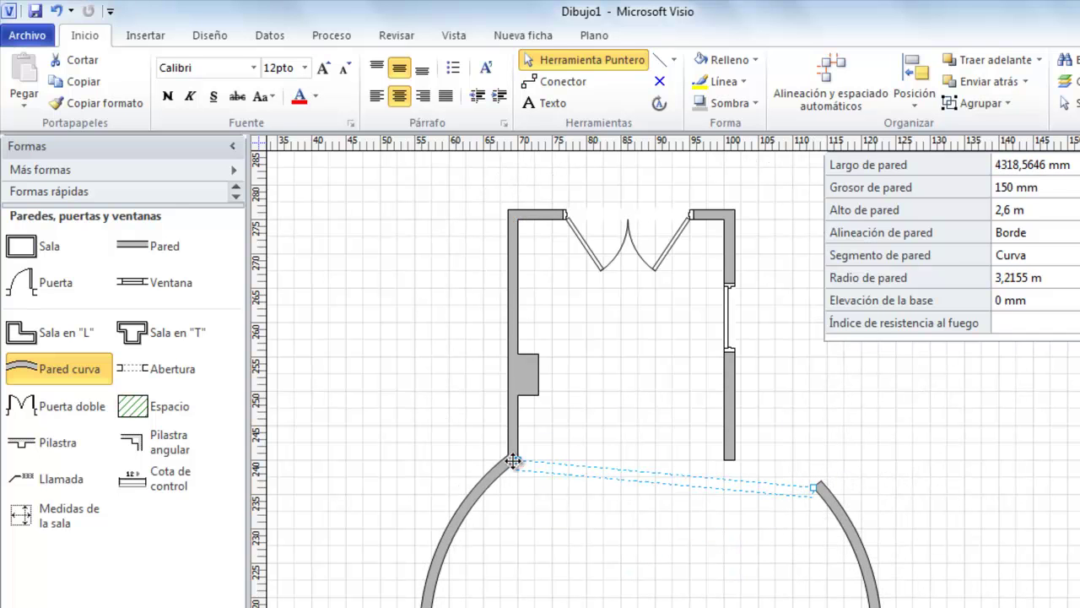
{"action": "left_click_drag", "start_coordinate": [813, 487], "coordinate": [730, 463]}
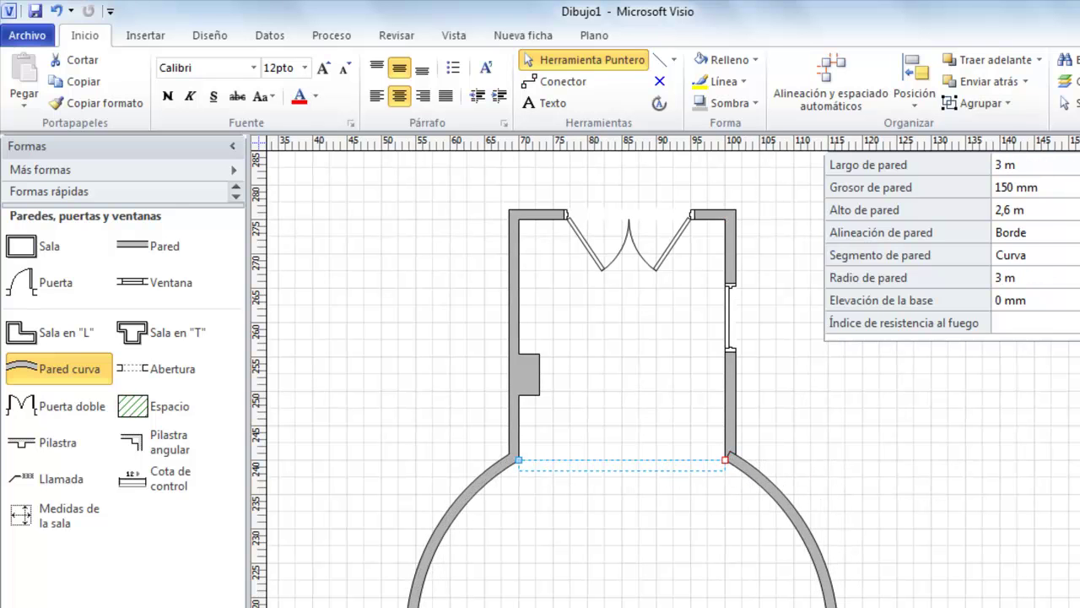
Flatten the curved wall into a shallow arc that bulges slightly below the two side walls
{"action": "scroll", "coordinate": [665, 379], "scroll_direction": "down", "scroll_amount": 5}
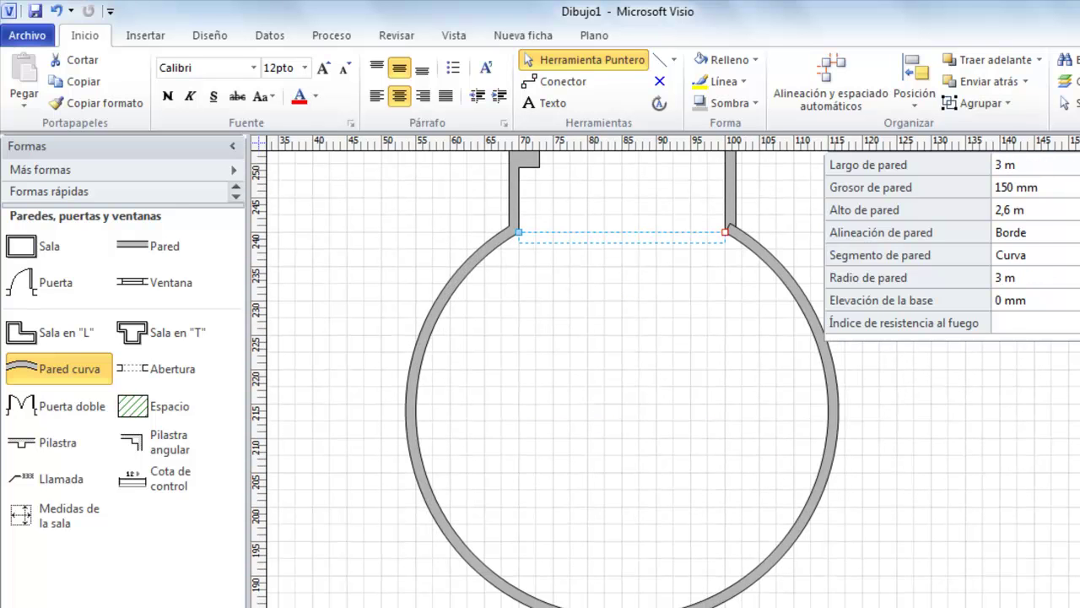
{"action": "left_click_drag", "start_coordinate": [623, 568], "coordinate": [622, 285]}
{"action": "left_click", "coordinate": [629, 353]}
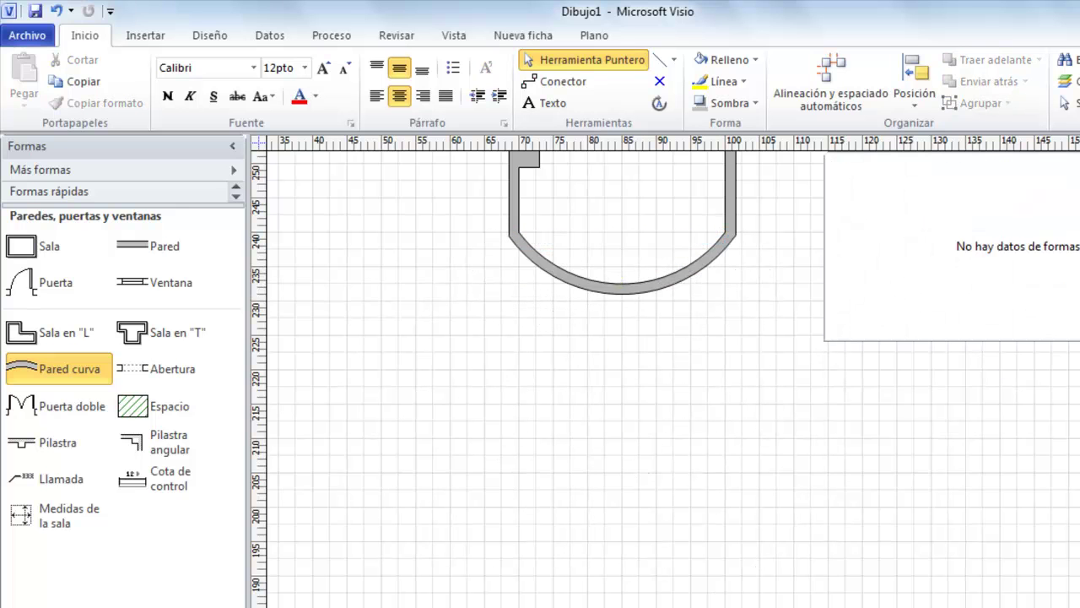
Insert an opening in the left wall above the pilaster and a second window in the right wall below the existing one
{"action": "scroll", "coordinate": [665, 379], "scroll_direction": "up", "scroll_amount": 6}
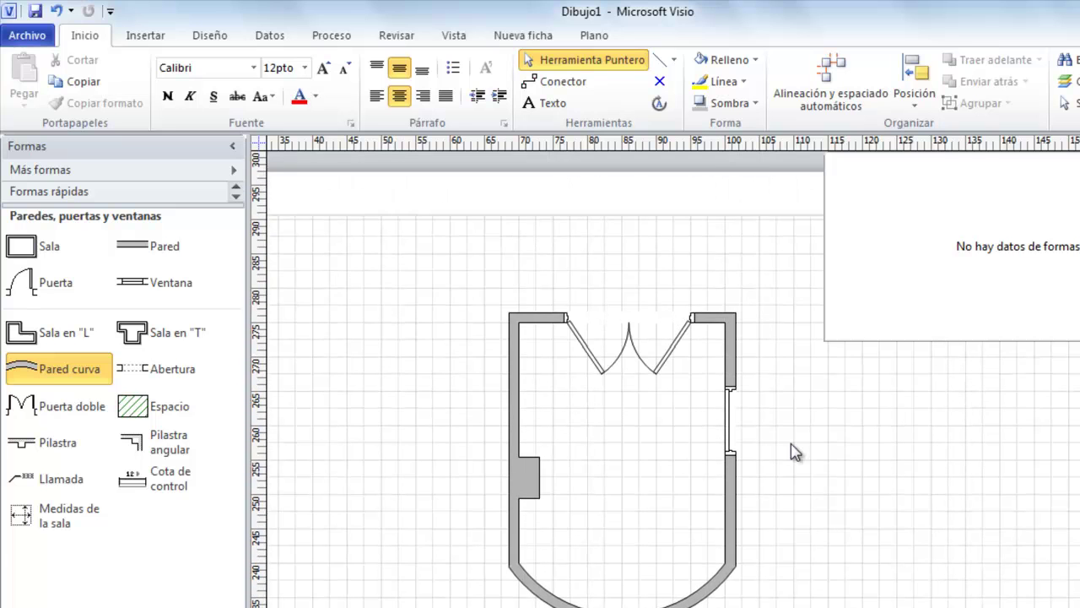
{"action": "left_click_drag", "start_coordinate": [152, 372], "coordinate": [513, 404]}
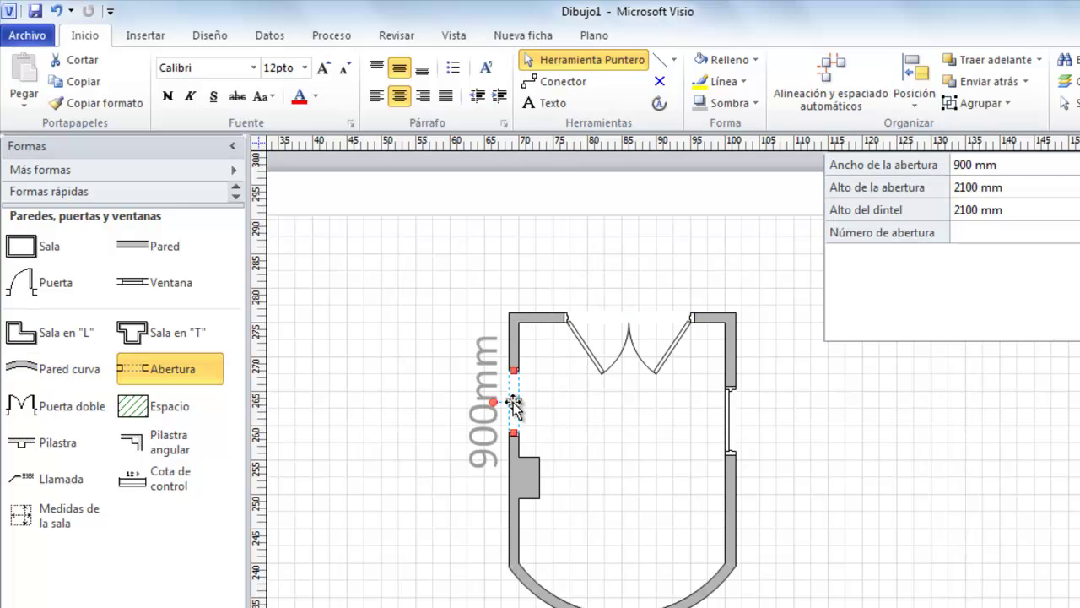
{"action": "left_click_drag", "start_coordinate": [152, 283], "coordinate": [729, 513]}
{"action": "left_click", "coordinate": [837, 511]}
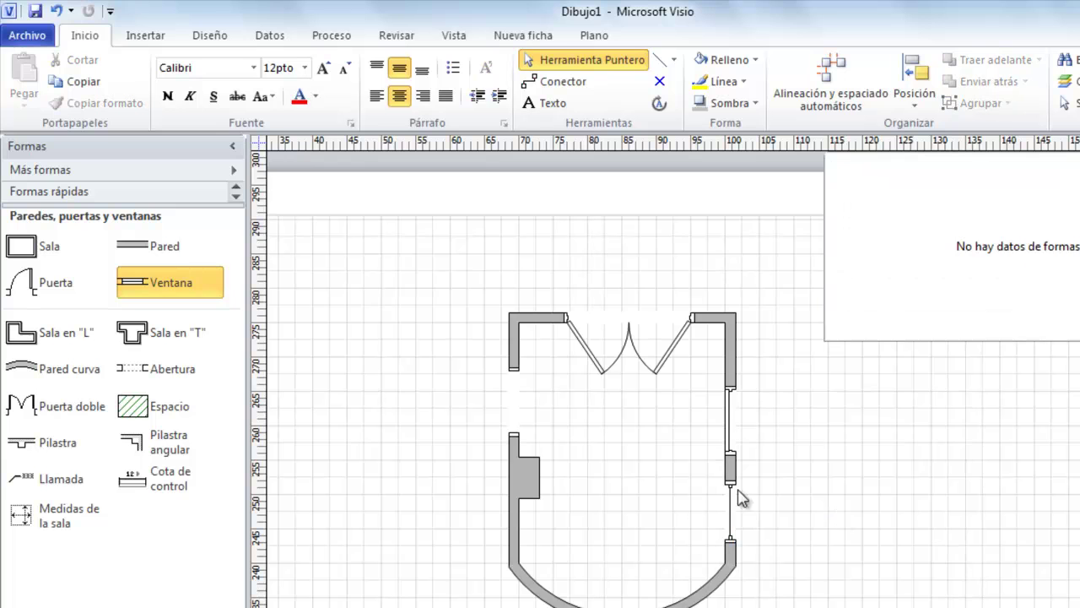
{"action": "left_click", "coordinate": [235, 173]}
{"action": "mouse_move", "coordinate": [405, 331]}
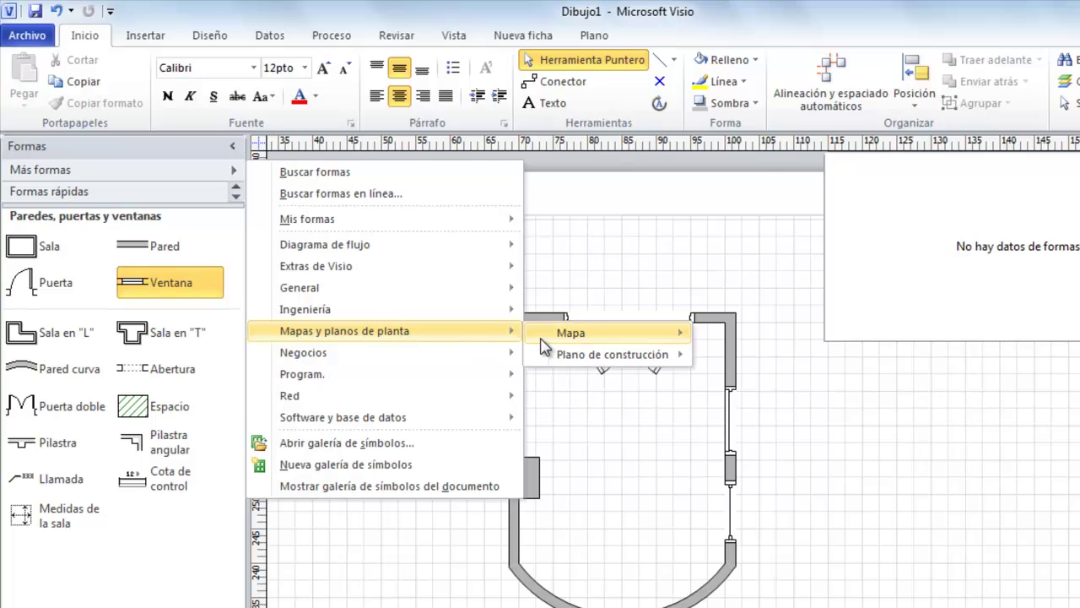
{"action": "mouse_move", "coordinate": [588, 357]}
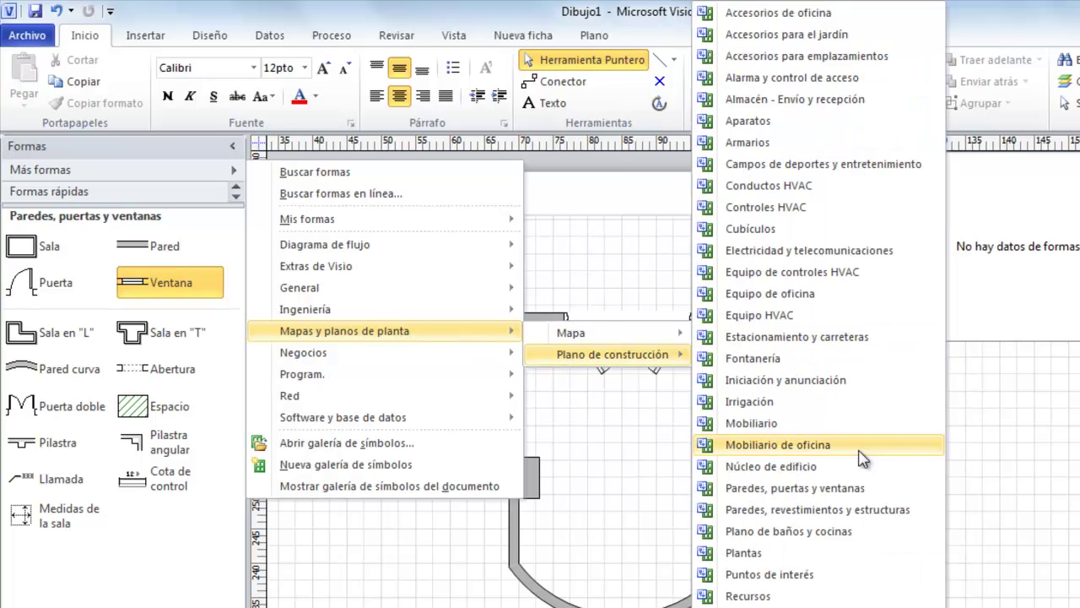
{"action": "mouse_move", "coordinate": [819, 603]}
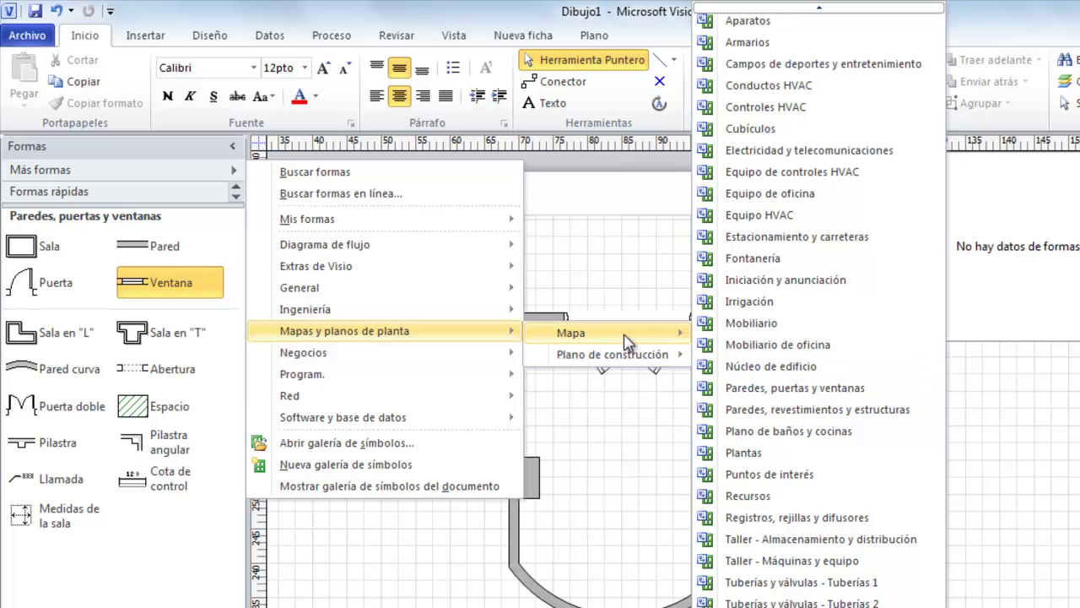
{"action": "mouse_move", "coordinate": [341, 358]}
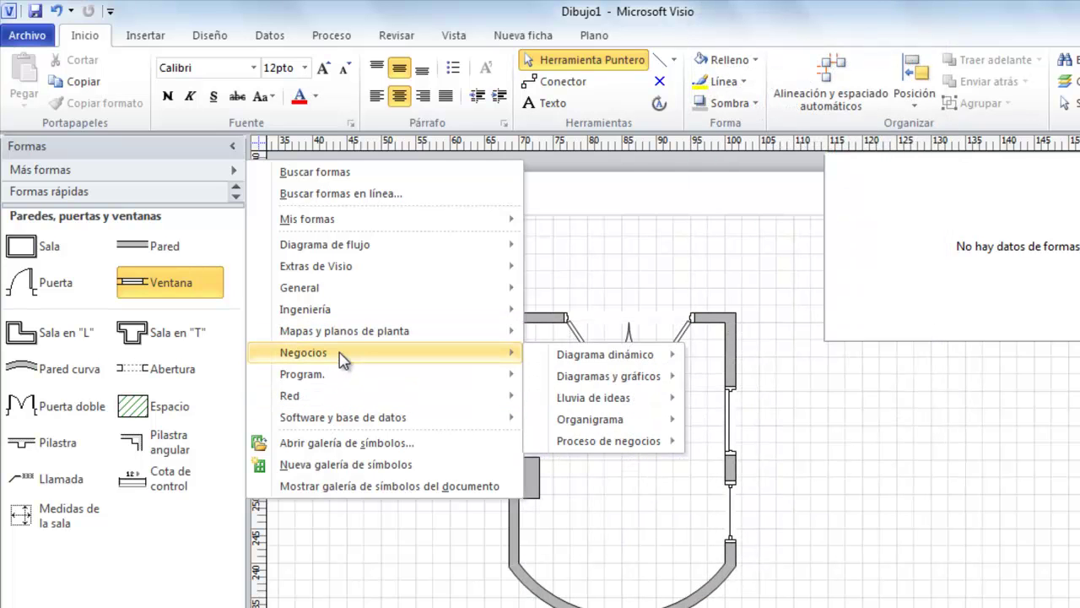
{"action": "left_click", "coordinate": [652, 298]}
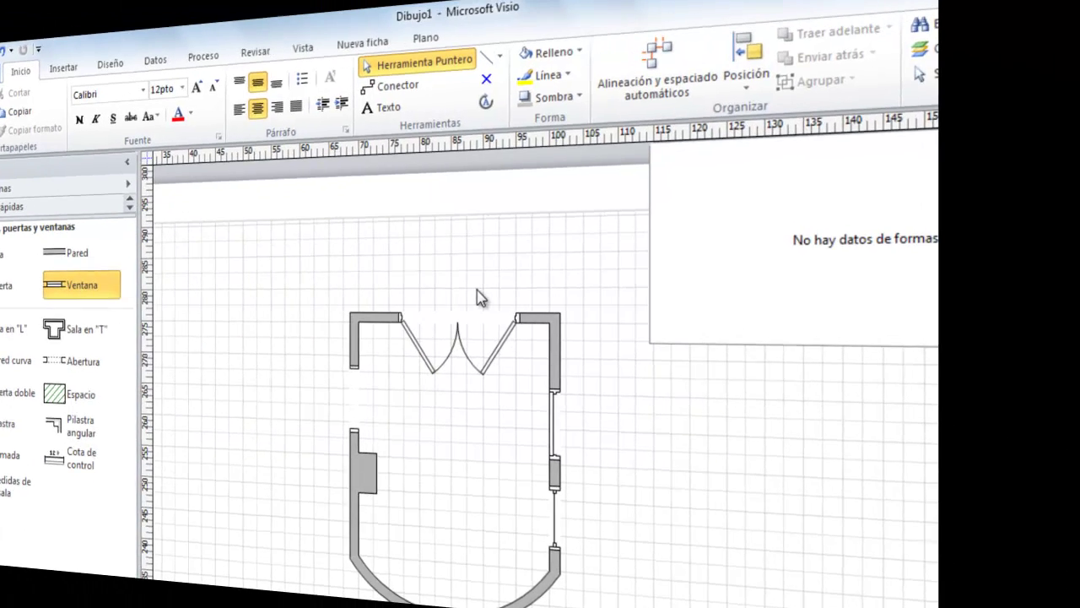
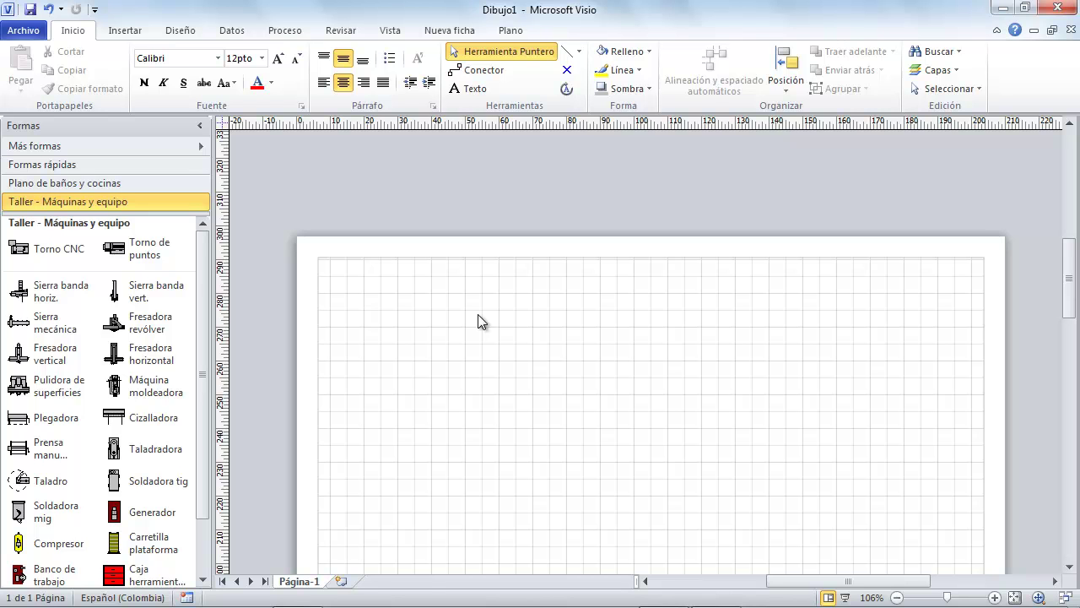
{"action": "left_click", "coordinate": [579, 52]}
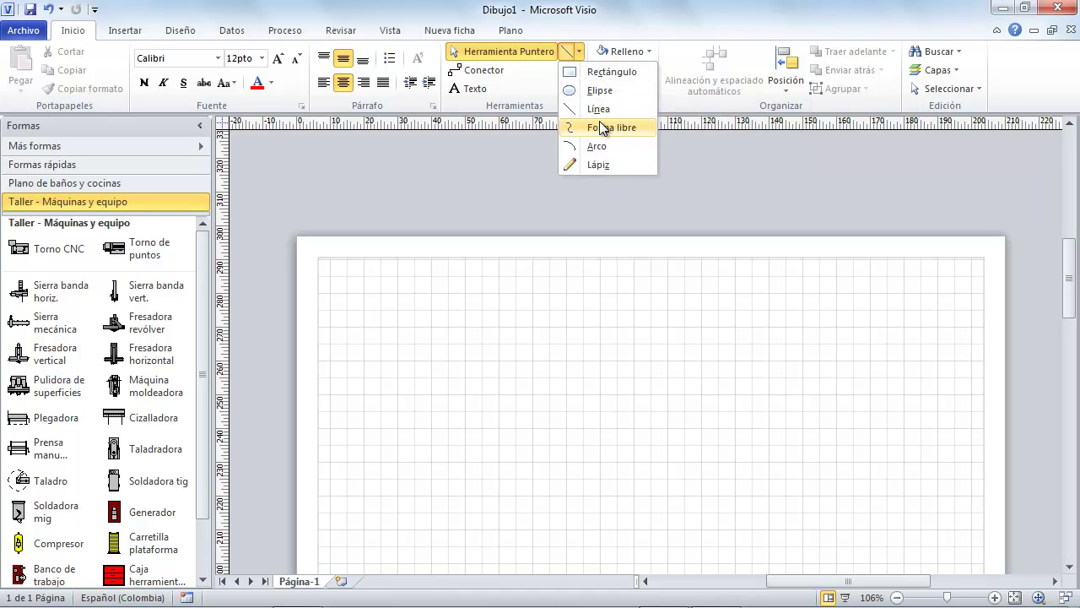
{"action": "left_click", "coordinate": [541, 93]}
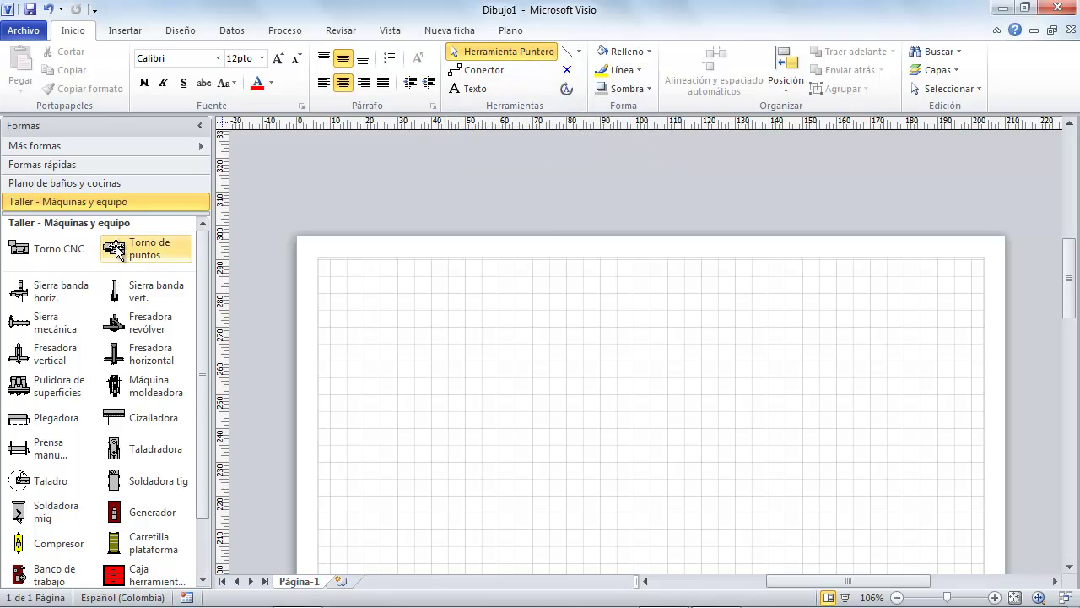
Place a Torno de puntos, a Torno CNC and a Fresadora revólver one below another near the top centre of the page
{"action": "left_click_drag", "start_coordinate": [115, 251], "coordinate": [640, 339]}
{"action": "left_click_drag", "start_coordinate": [25, 249], "coordinate": [630, 397]}
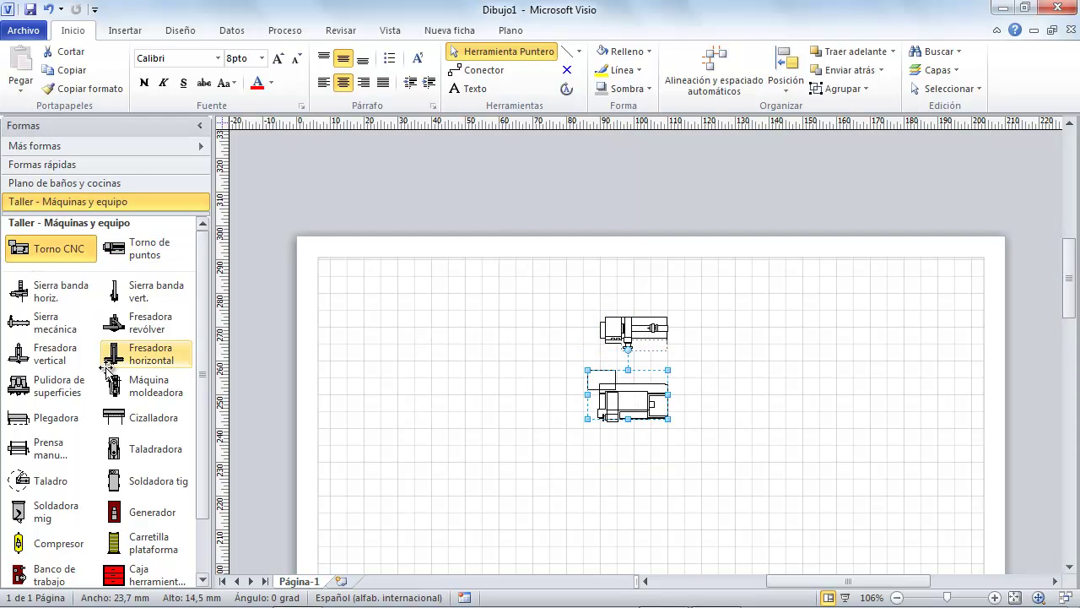
{"action": "left_click_drag", "start_coordinate": [116, 327], "coordinate": [634, 472]}
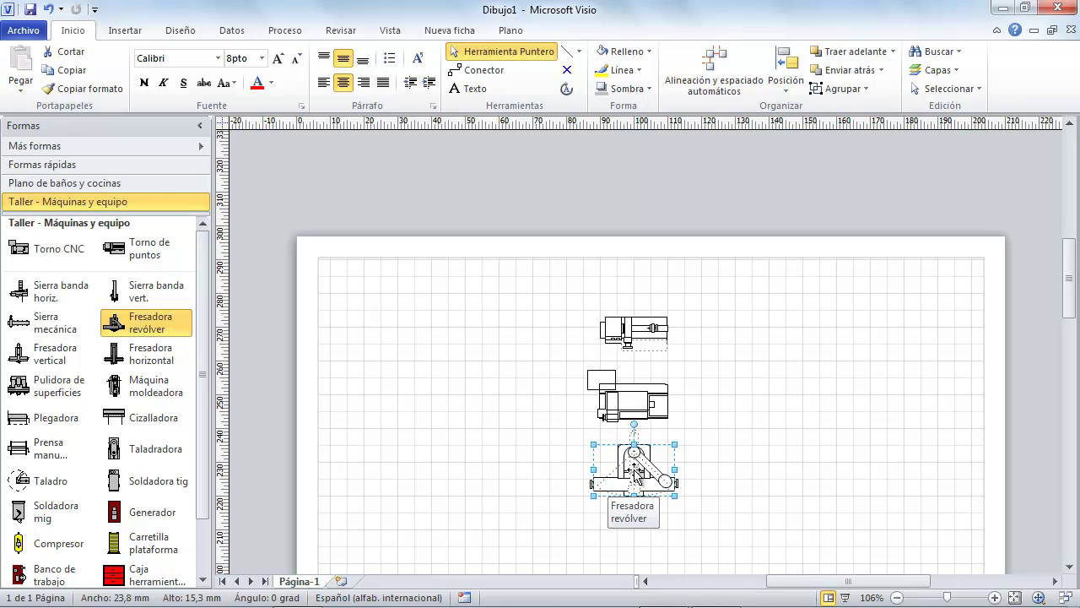
{"action": "left_click", "coordinate": [526, 300]}
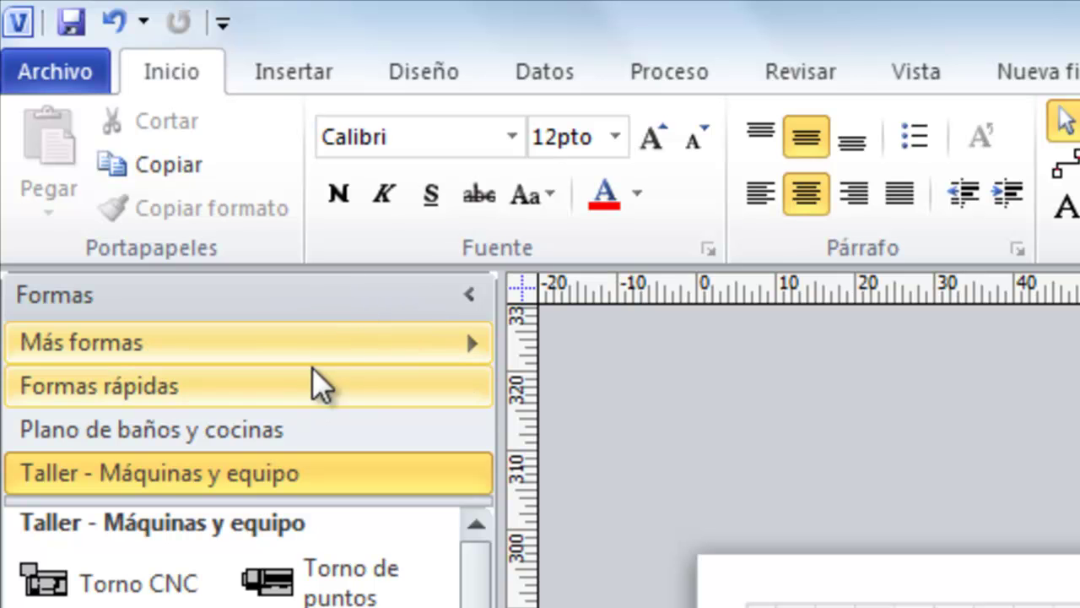
Create a new metric symbol gallery and detach it as a floating window over the drawing area
{"action": "left_click", "coordinate": [463, 336]}
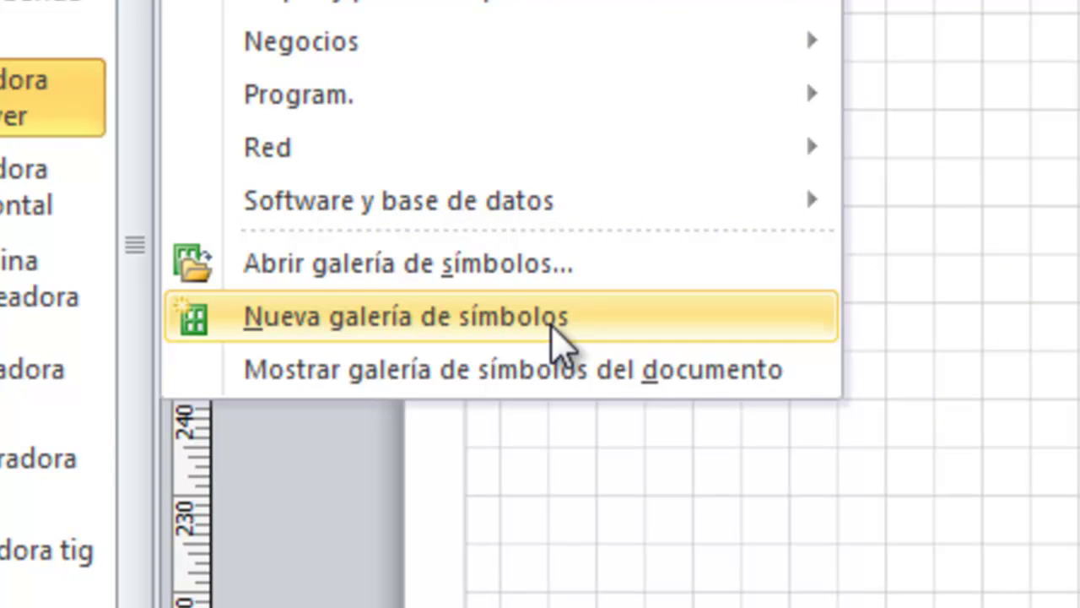
{"action": "left_click", "coordinate": [585, 327]}
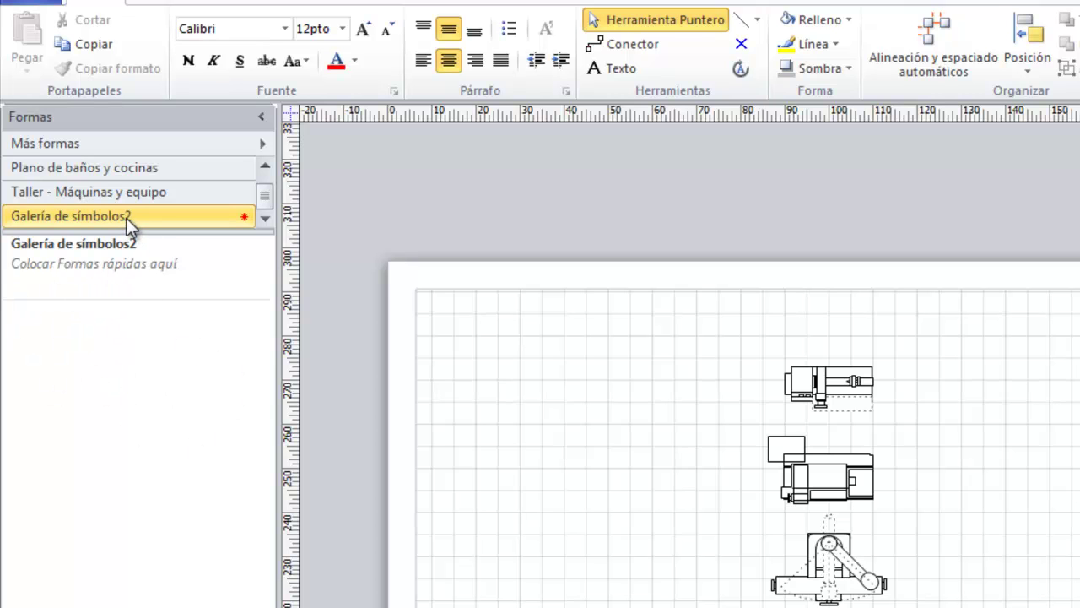
{"action": "left_click_drag", "start_coordinate": [139, 223], "coordinate": [497, 580]}
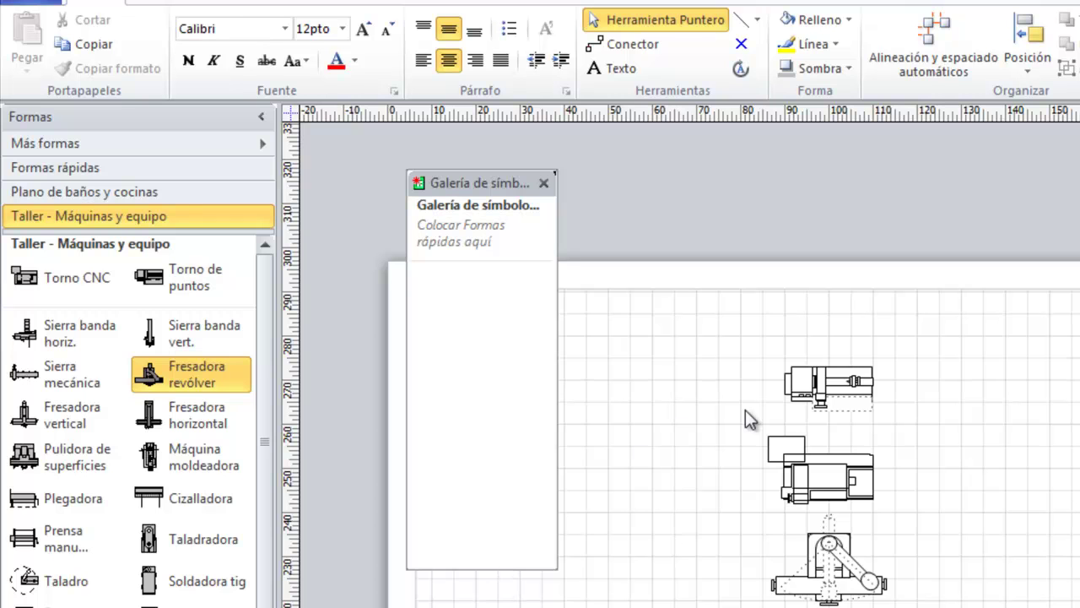
Move the two lathes and the turret milling machine from the page into the new symbol gallery as masters
{"action": "left_click", "coordinate": [808, 381]}
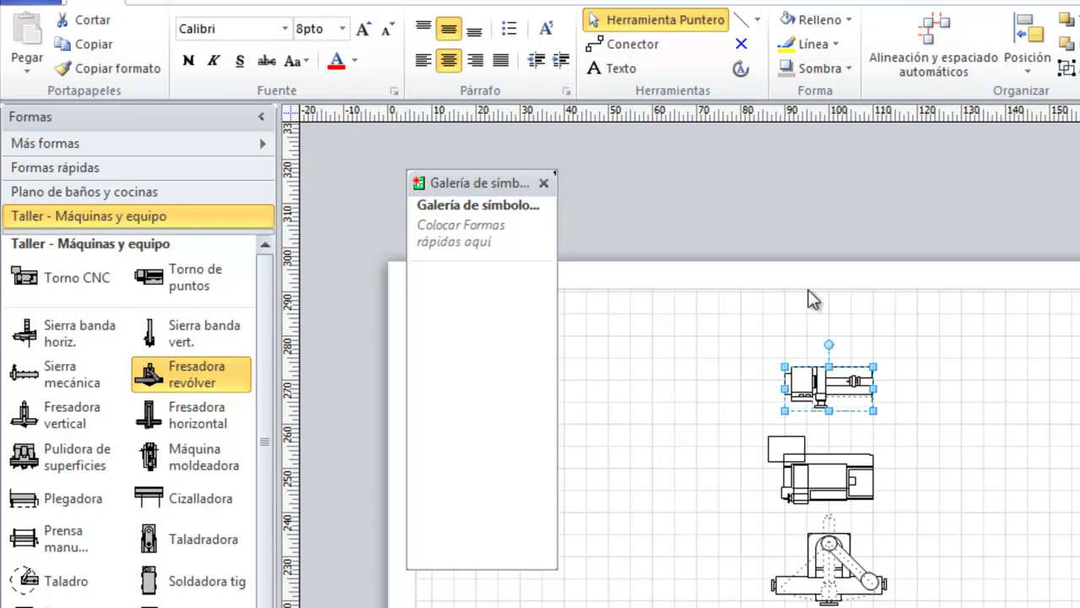
{"action": "mouse_move", "coordinate": [833, 390]}
{"action": "left_mouse_down"}
{"action": "mouse_move", "coordinate": [785, 384]}
{"action": "mouse_move", "coordinate": [659, 401]}
{"action": "mouse_move", "coordinate": [463, 319]}
{"action": "mouse_move", "coordinate": [469, 328]}
{"action": "left_mouse_up"}
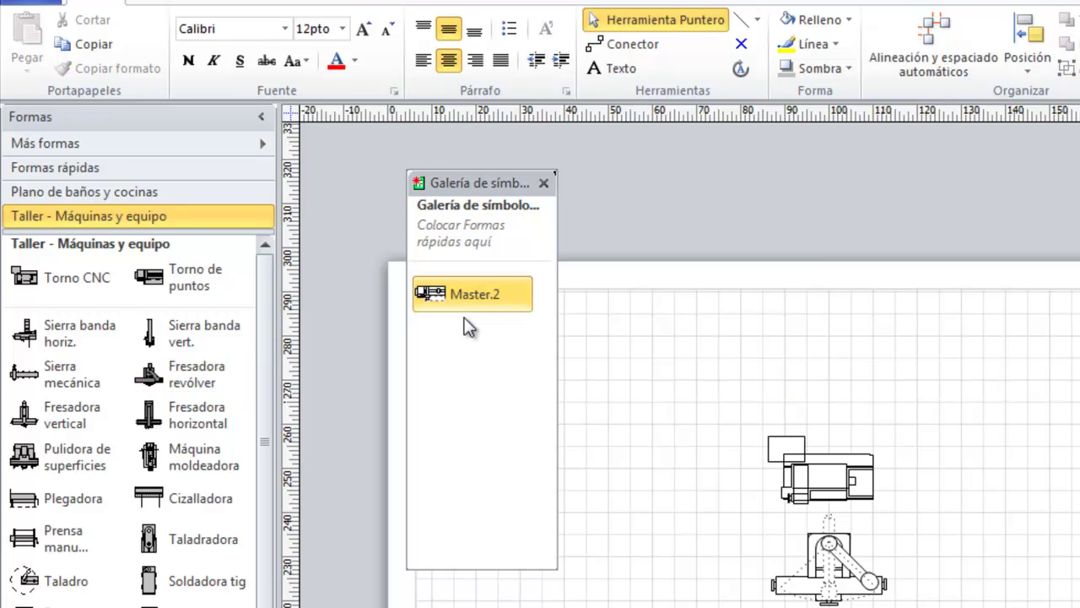
{"action": "mouse_move", "coordinate": [870, 476]}
{"action": "left_mouse_down"}
{"action": "mouse_move", "coordinate": [464, 350]}
{"action": "mouse_move", "coordinate": [472, 361]}
{"action": "left_mouse_up"}
{"action": "left_click_drag", "start_coordinate": [829, 563], "coordinate": [480, 413]}
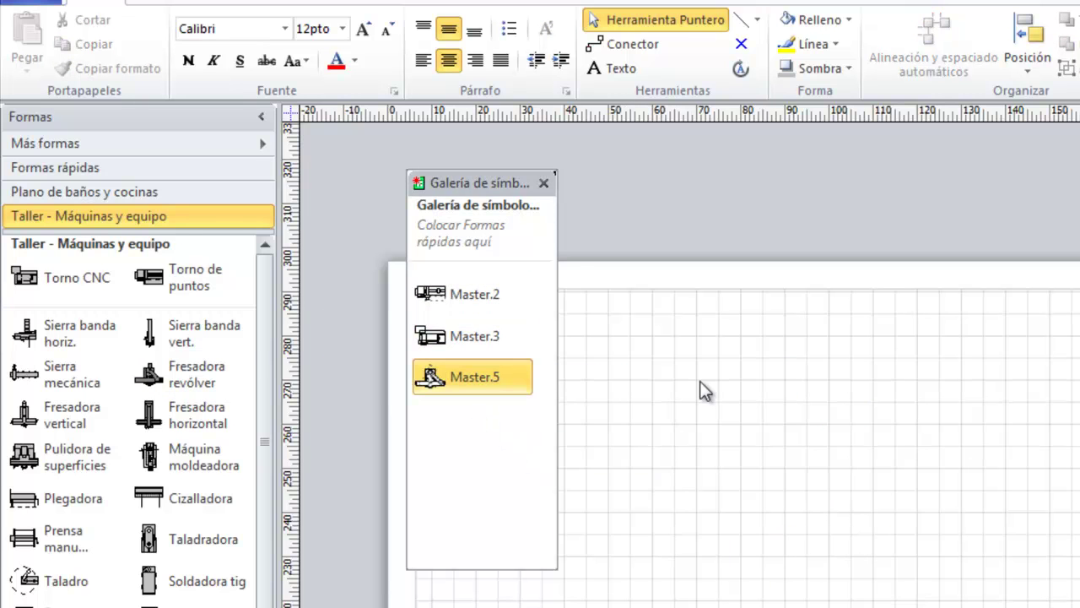
Draw a rectangle about 22 by 12 mm and a circle about 11.5 mm wide overlapping its lower right corner
{"action": "left_click", "coordinate": [757, 19]}
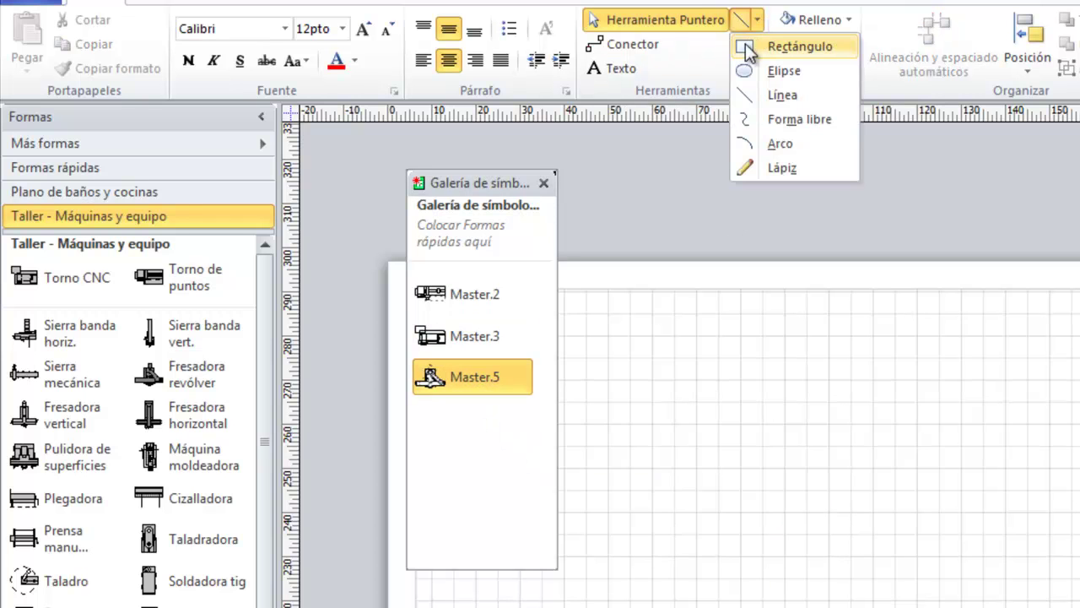
{"action": "left_click", "coordinate": [746, 47]}
{"action": "left_click_drag", "start_coordinate": [718, 326], "coordinate": [816, 380]}
{"action": "left_click", "coordinate": [757, 19]}
{"action": "left_click", "coordinate": [749, 71]}
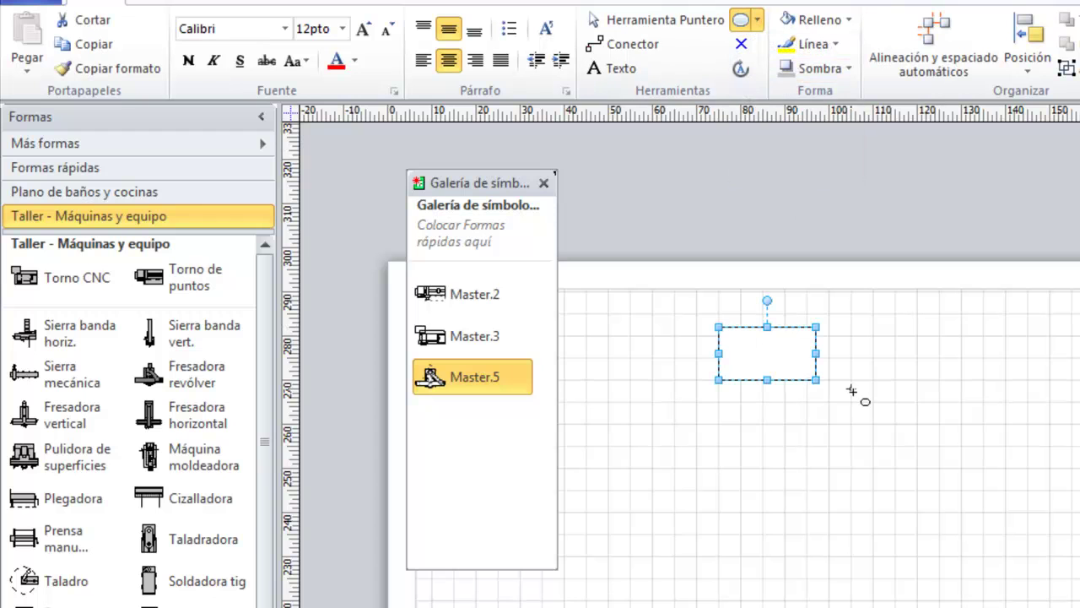
{"action": "left_click_drag", "start_coordinate": [829, 393], "coordinate": [778, 342]}
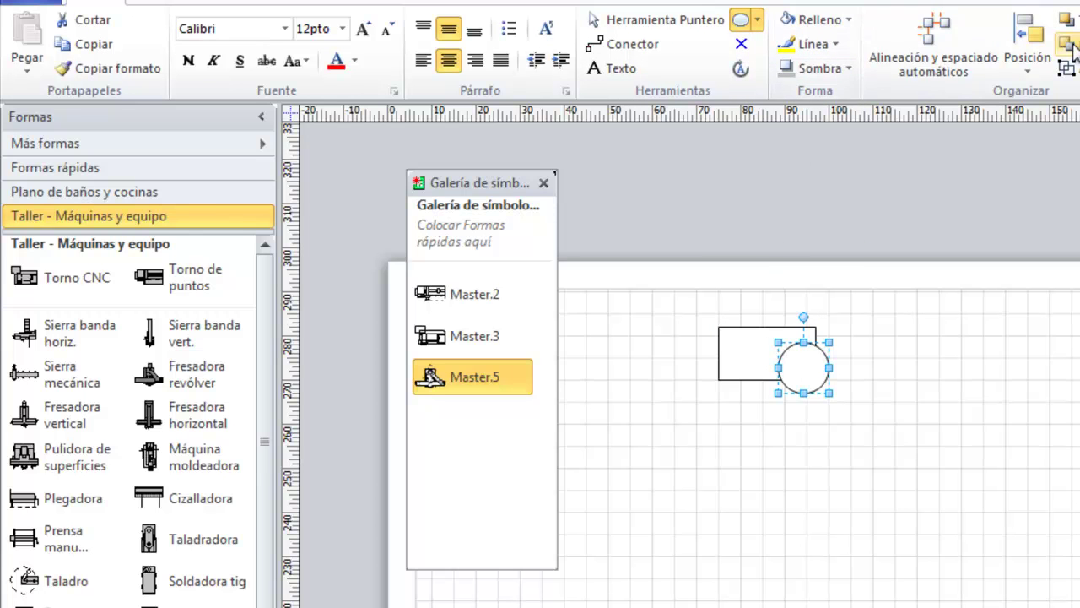
Group the rectangle and circle and move the group into the new symbol gallery as a master
{"action": "left_click_drag", "start_coordinate": [871, 398], "coordinate": [700, 280]}
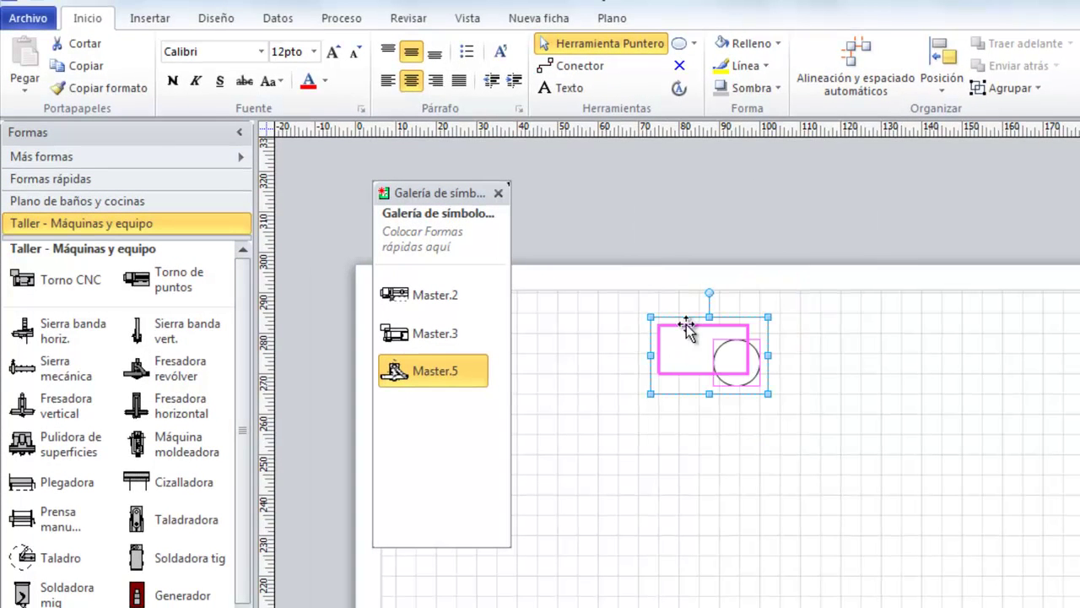
{"action": "left_click", "coordinate": [998, 90]}
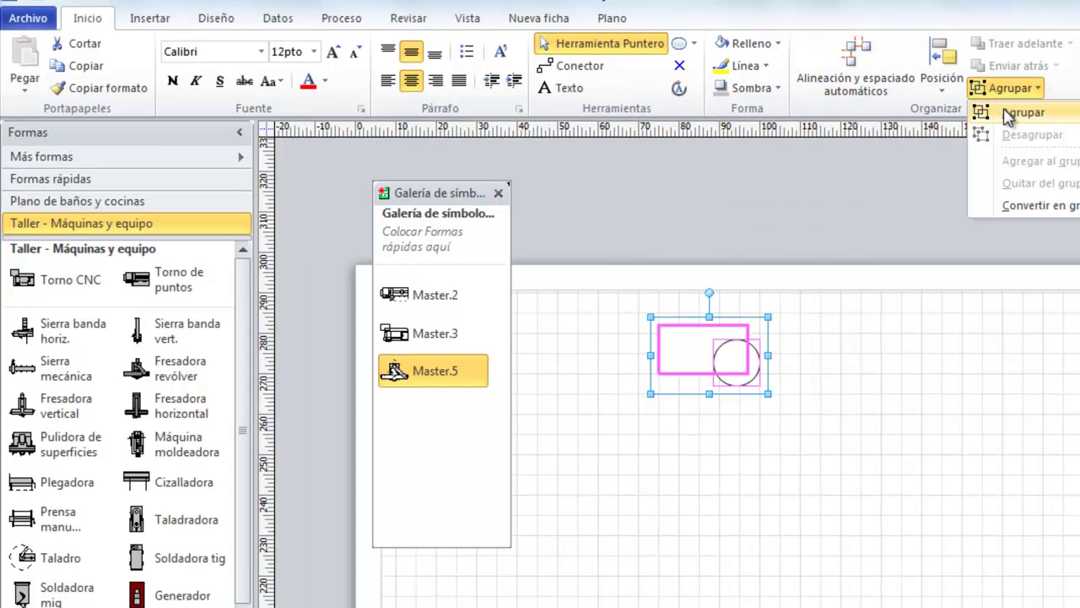
{"action": "left_click", "coordinate": [1008, 113]}
{"action": "left_click_drag", "start_coordinate": [701, 354], "coordinate": [420, 442]}
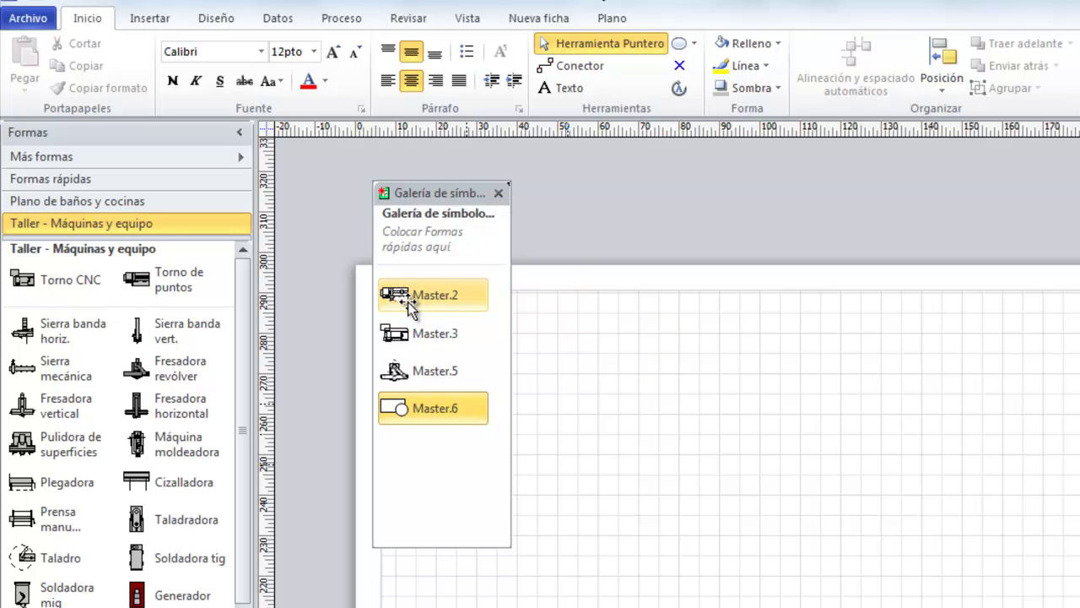
Rename the master Master.2 in the new symbol gallery as "torno"
{"action": "left_click", "coordinate": [446, 300]}
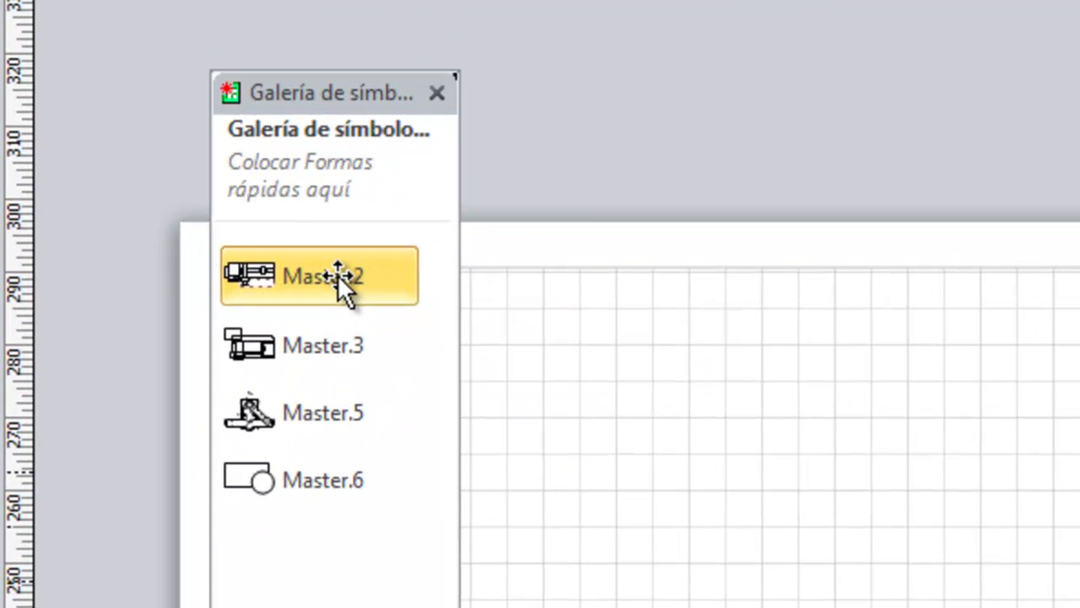
{"action": "left_click", "coordinate": [338, 274]}
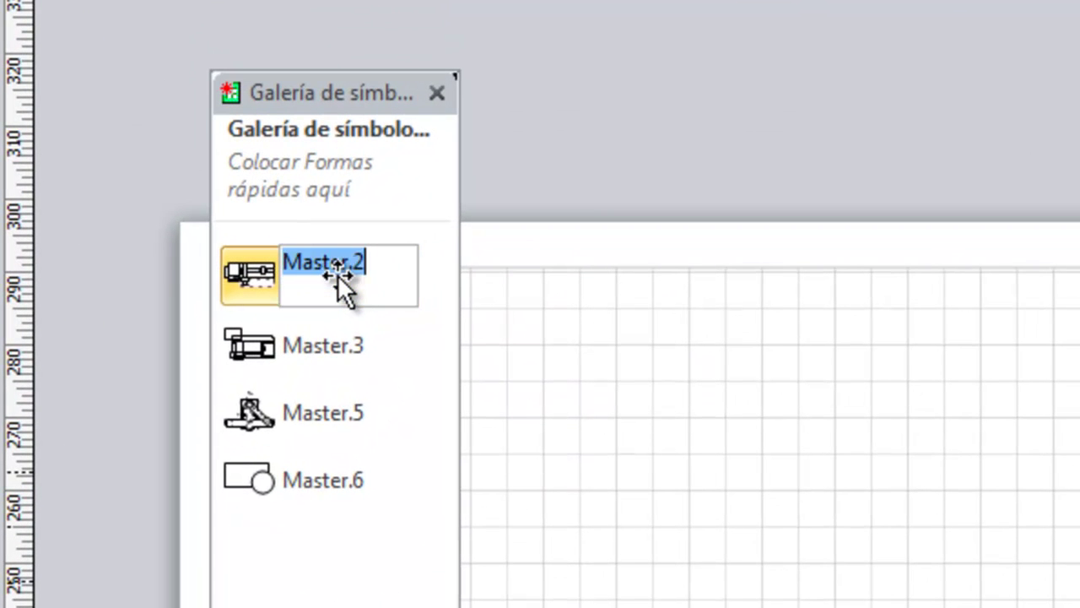
{"action": "type", "text": "torno"}
{"action": "key", "text": "Return"}
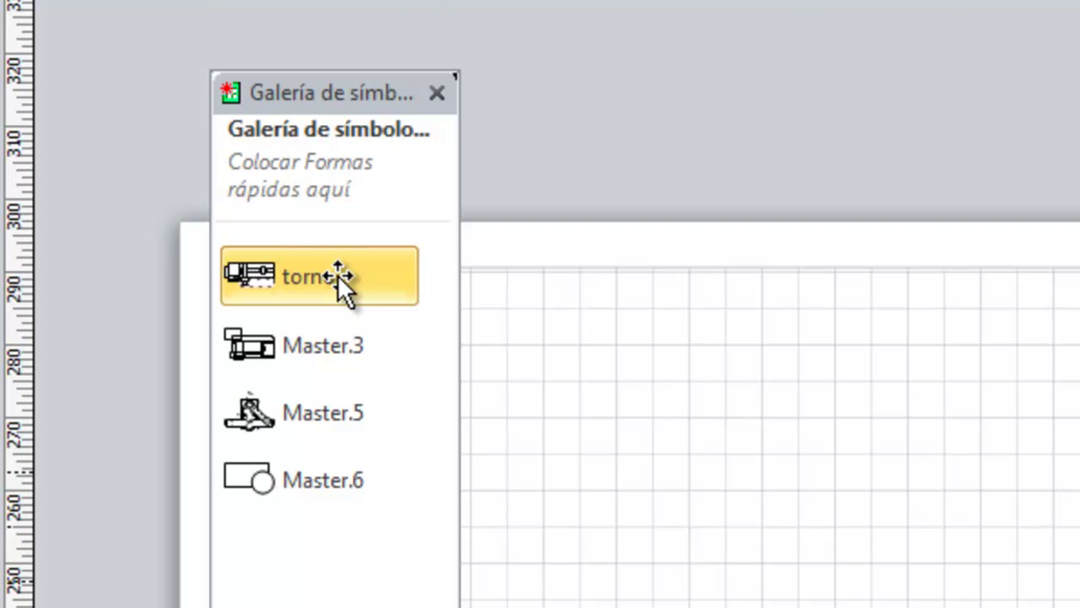
Rename the master Master.3 in the new symbol gallery as "fresadora"
{"action": "left_click", "coordinate": [333, 350]}
{"action": "left_click", "coordinate": [334, 352]}
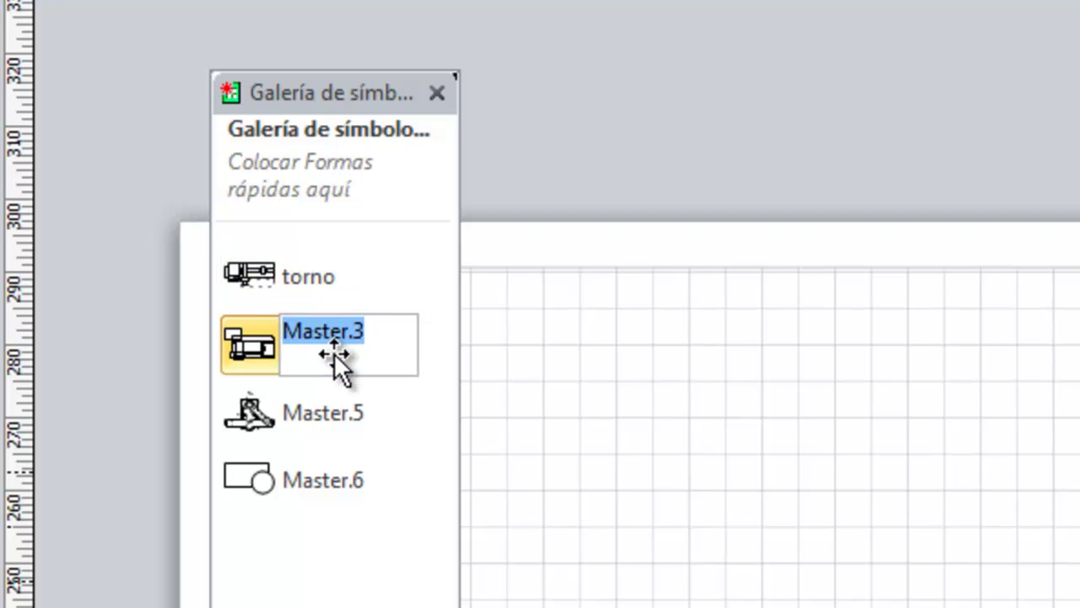
{"action": "type", "text": "fre"}
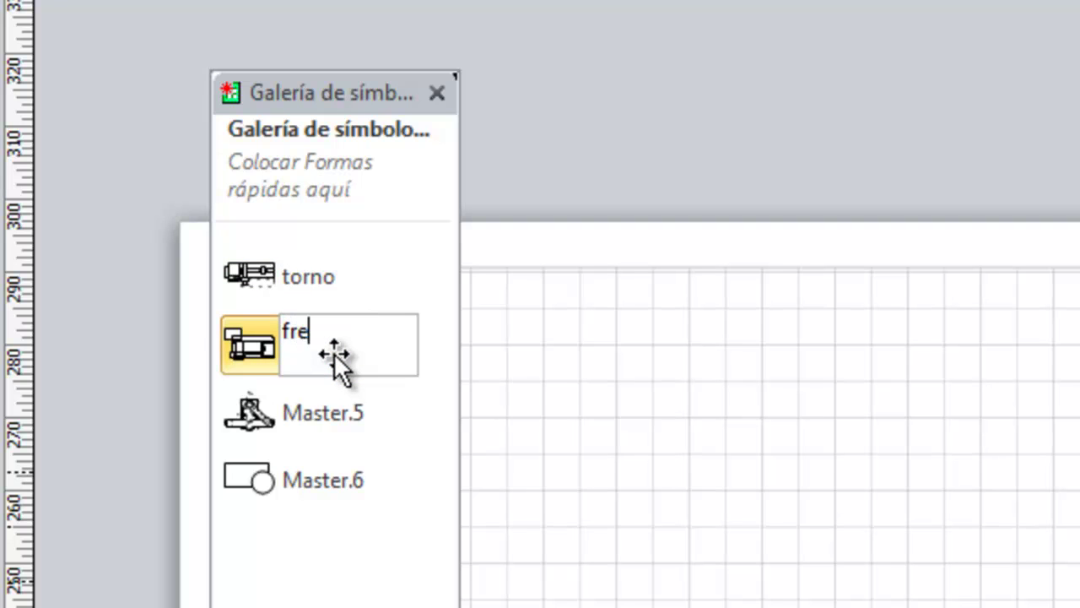
{"action": "type", "text": "sadora"}
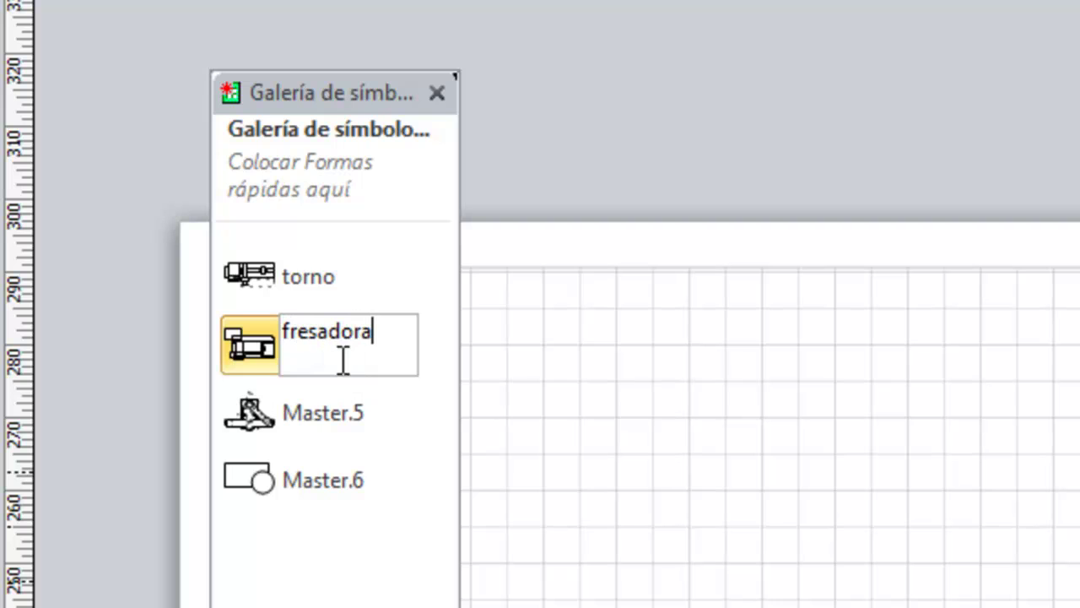
Rename the master Master.5 in the new symbol gallery as "sierra"
{"action": "left_click", "coordinate": [291, 427]}
{"action": "left_click", "coordinate": [333, 413]}
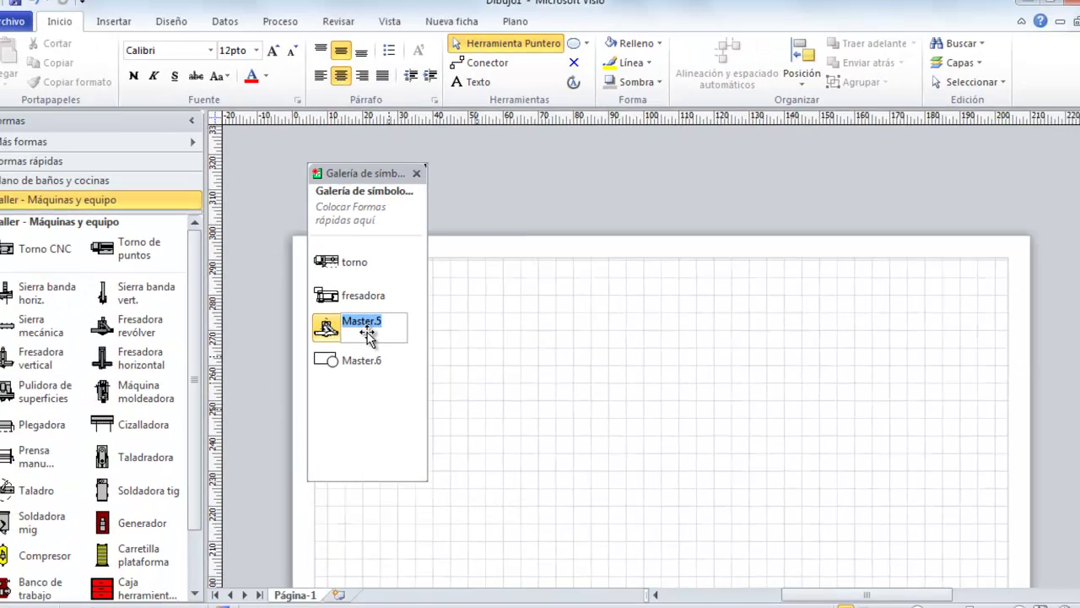
{"action": "type", "text": "sierra"}
{"action": "key", "text": "Return"}
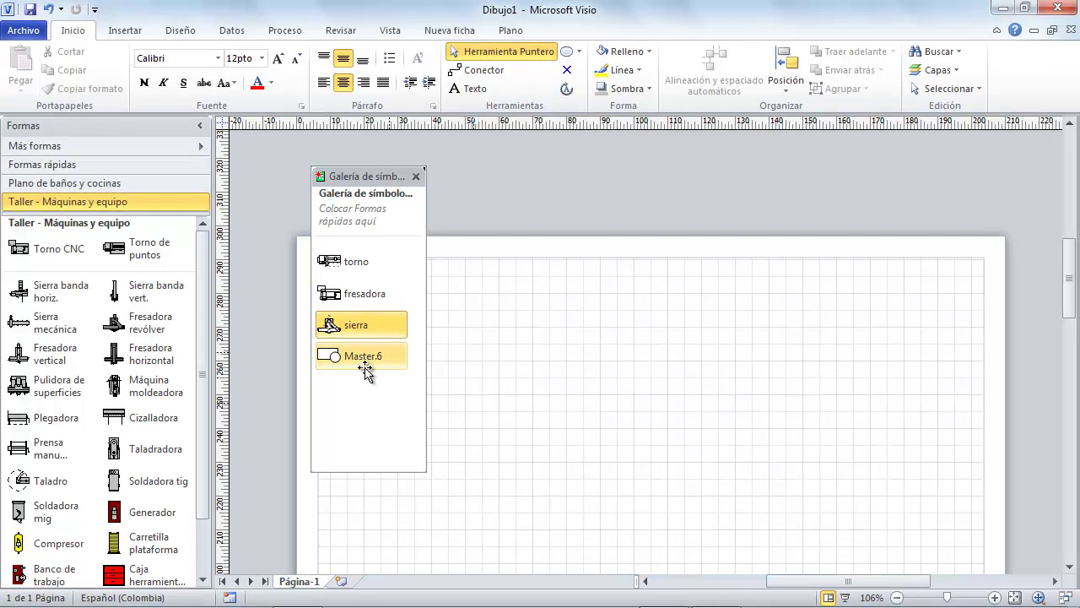
Shift the floating symbol gallery window and widen it so the masters fit in two columns
{"action": "left_click", "coordinate": [364, 368]}
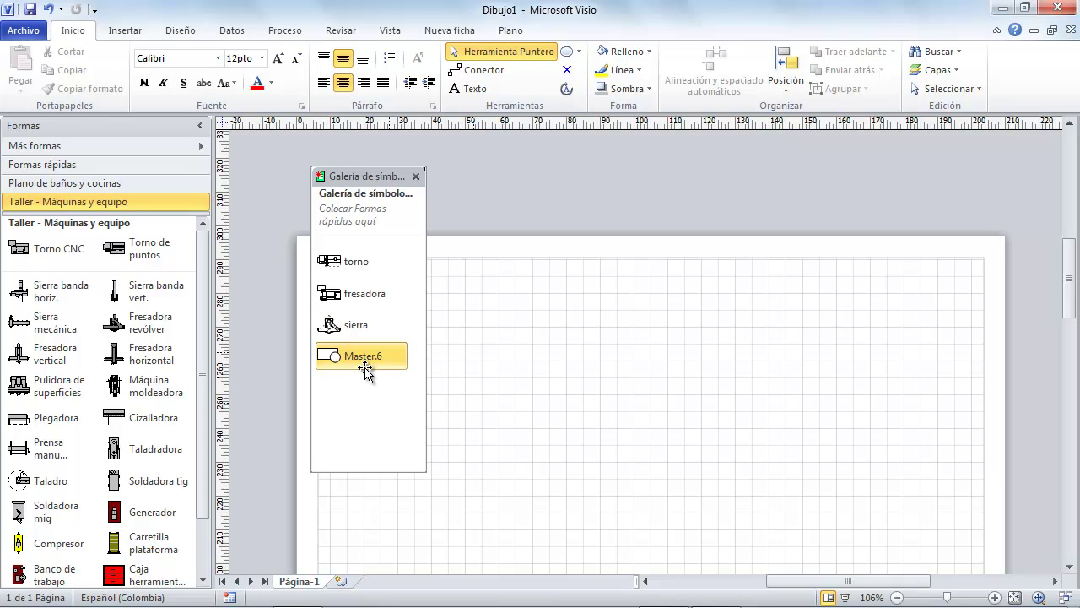
{"action": "left_click_drag", "start_coordinate": [348, 173], "coordinate": [307, 181]}
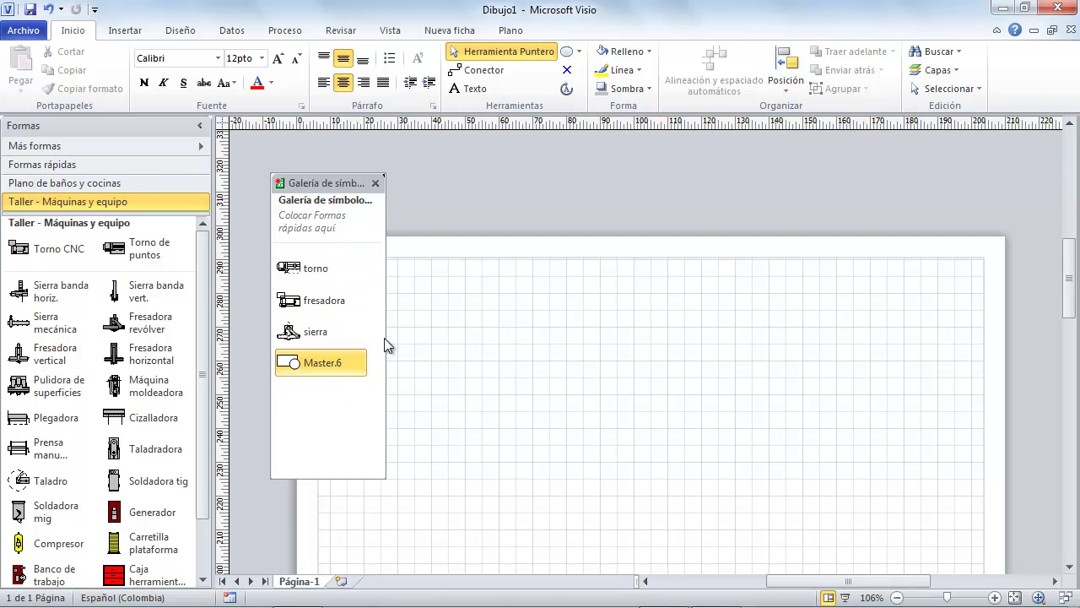
{"action": "left_click_drag", "start_coordinate": [386, 335], "coordinate": [481, 335]}
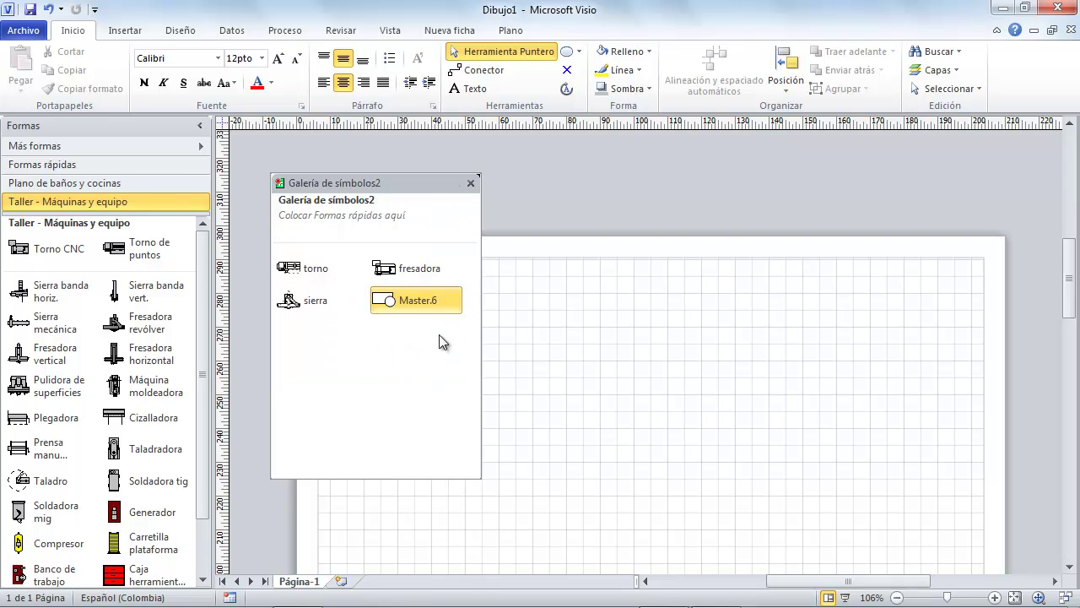
Save the new symbol gallery to the Desktop (Escritorio) under the file name "galeria personal"
{"action": "left_click", "coordinate": [280, 184]}
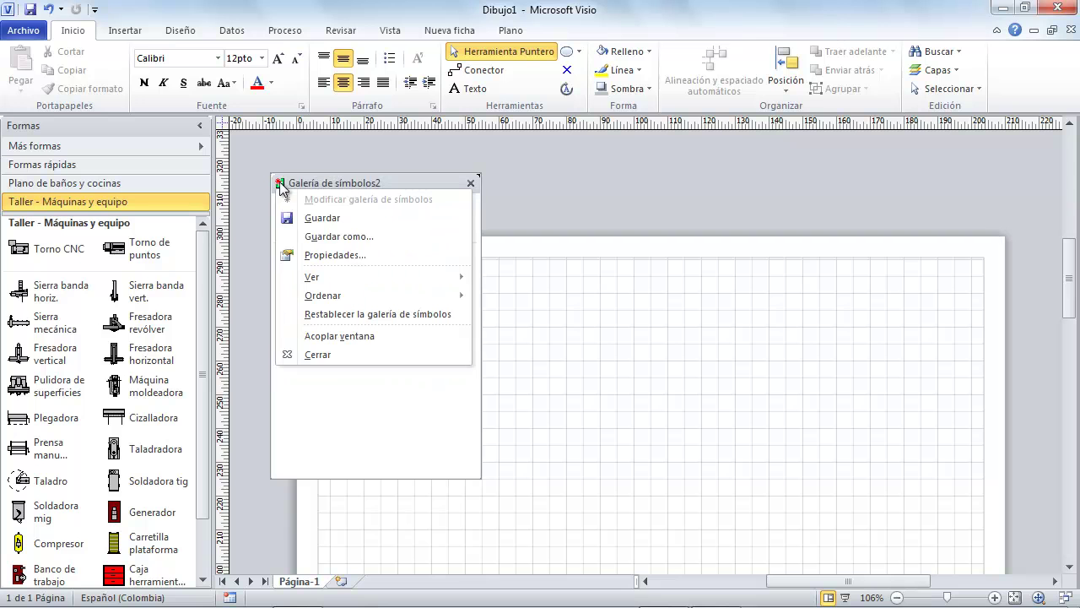
{"action": "left_click", "coordinate": [288, 185]}
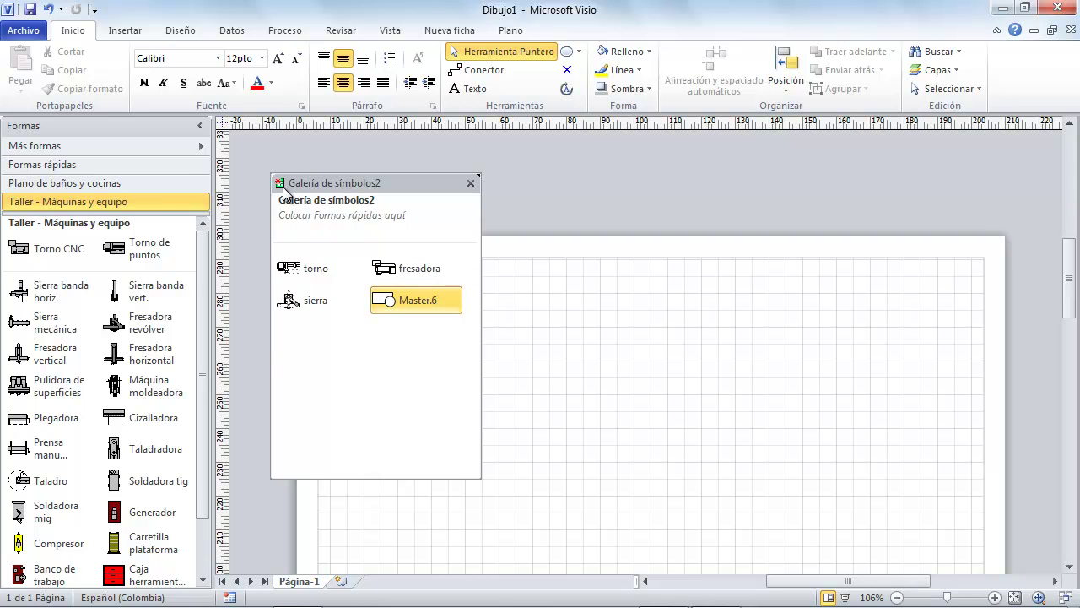
{"action": "left_click", "coordinate": [281, 192]}
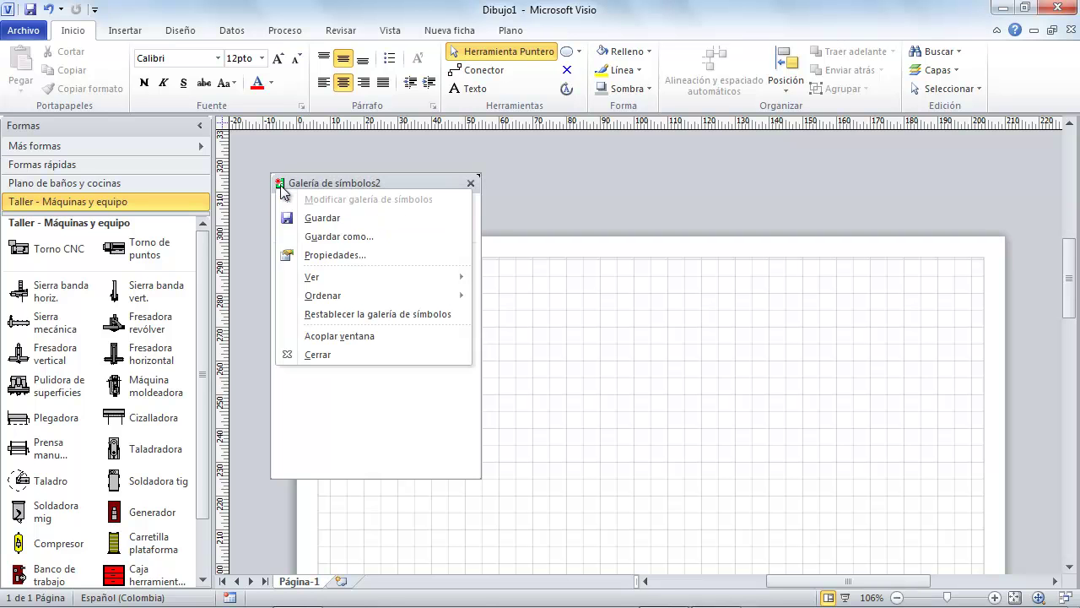
{"action": "left_click", "coordinate": [317, 222]}
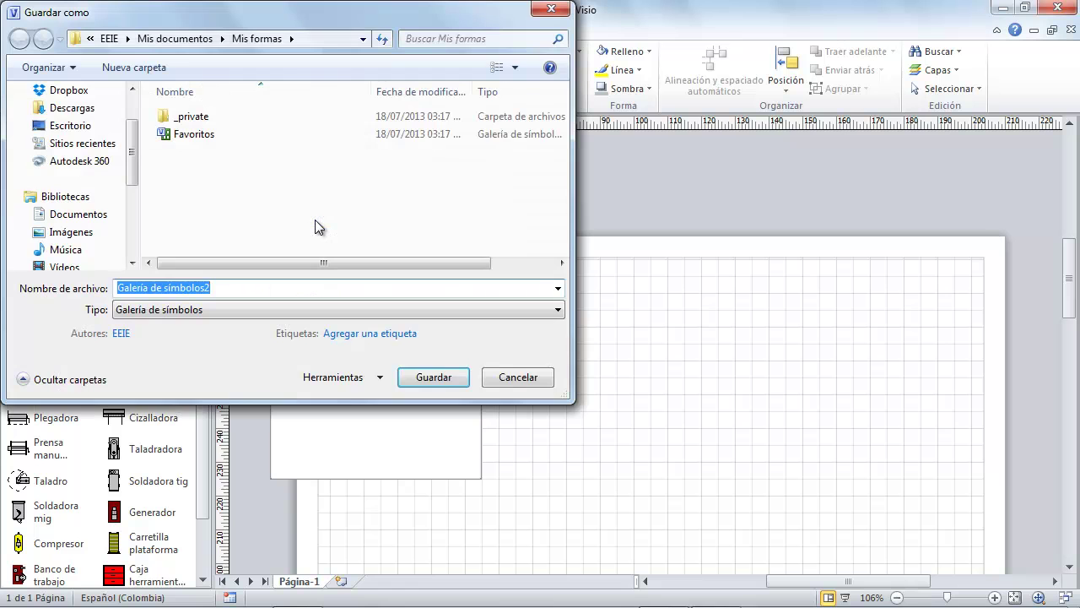
{"action": "left_click_drag", "start_coordinate": [184, 14], "coordinate": [529, 186]}
{"action": "type", "text": "galeria"}
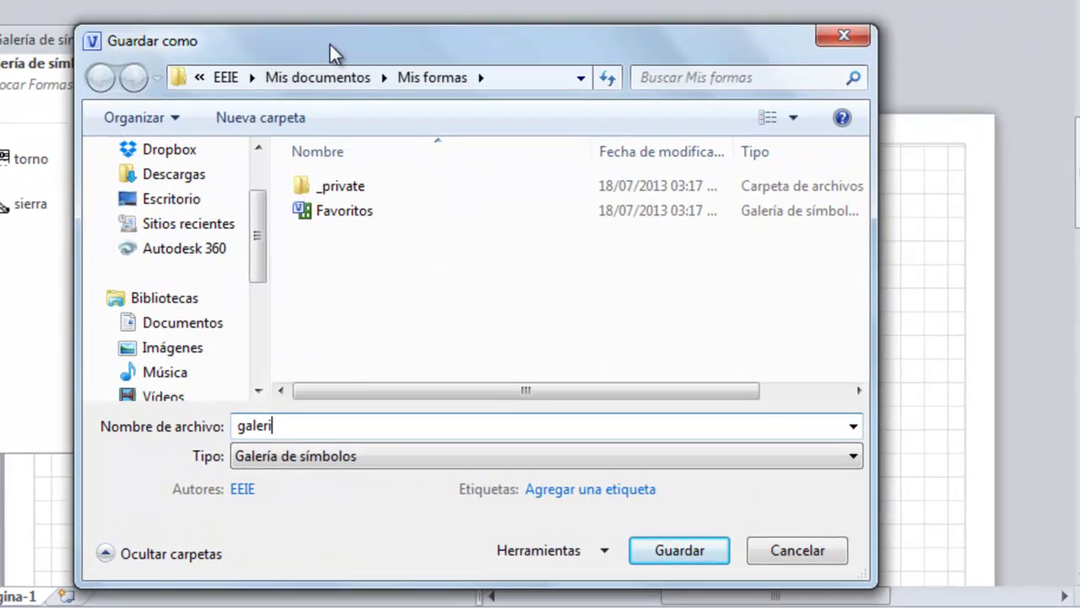
{"action": "type", "text": " personal"}
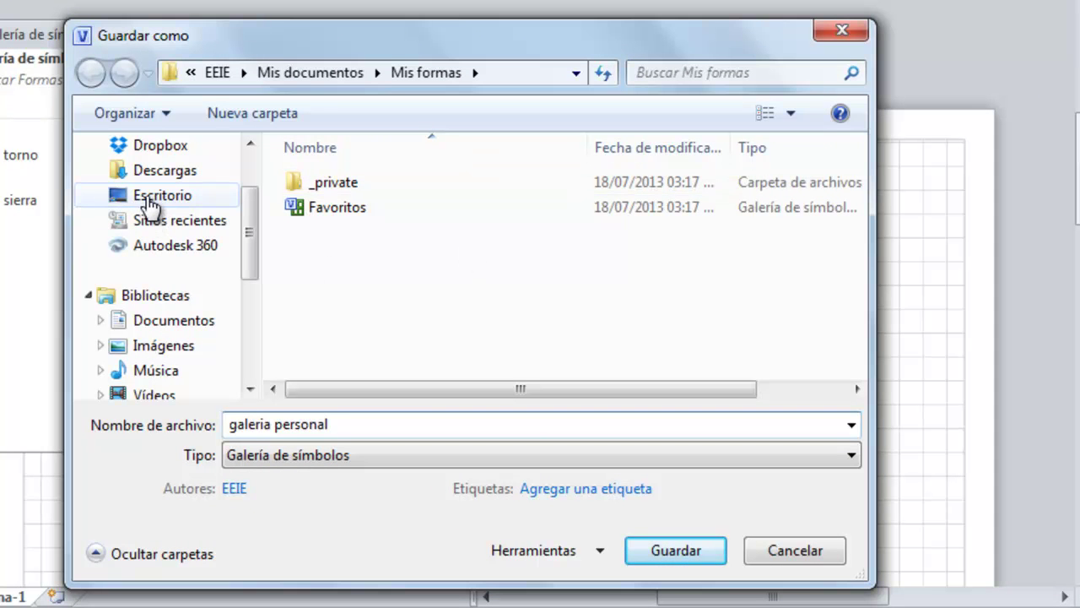
{"action": "left_click", "coordinate": [653, 556]}
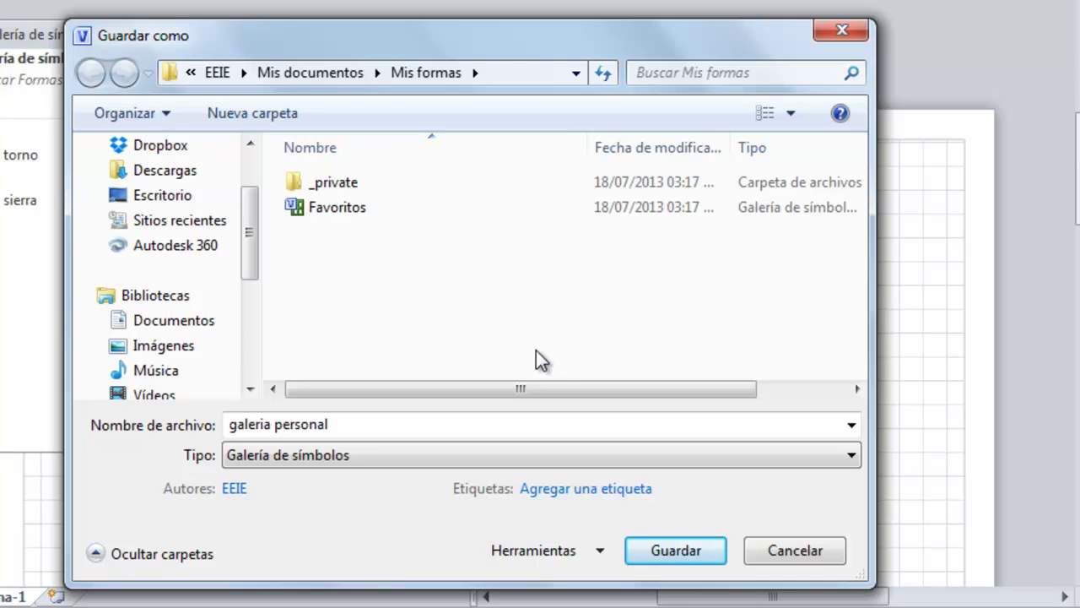
{"action": "left_click", "coordinate": [181, 198]}
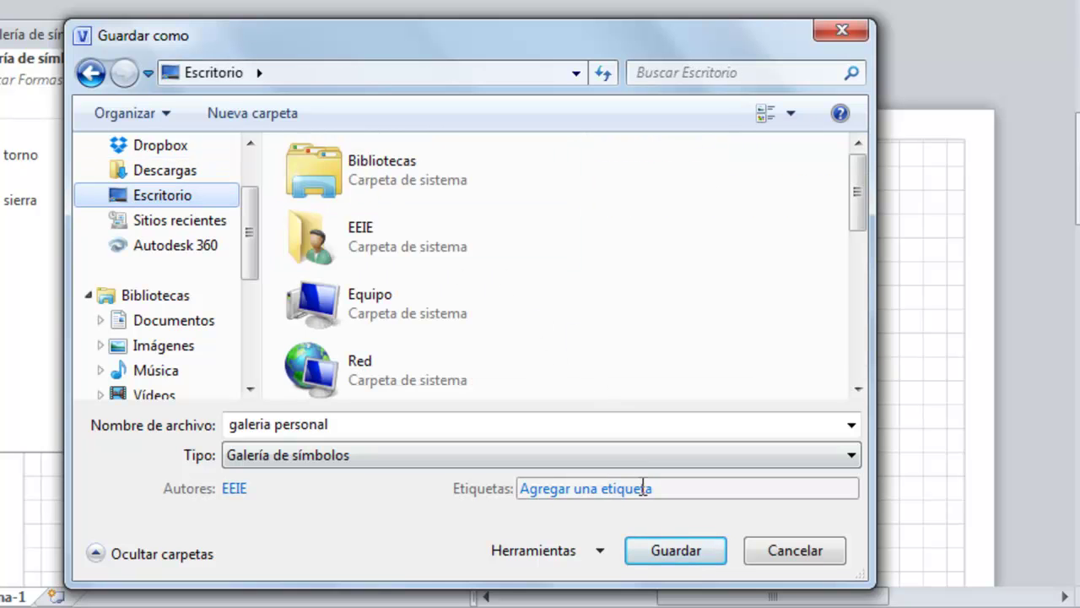
{"action": "left_click", "coordinate": [644, 553]}
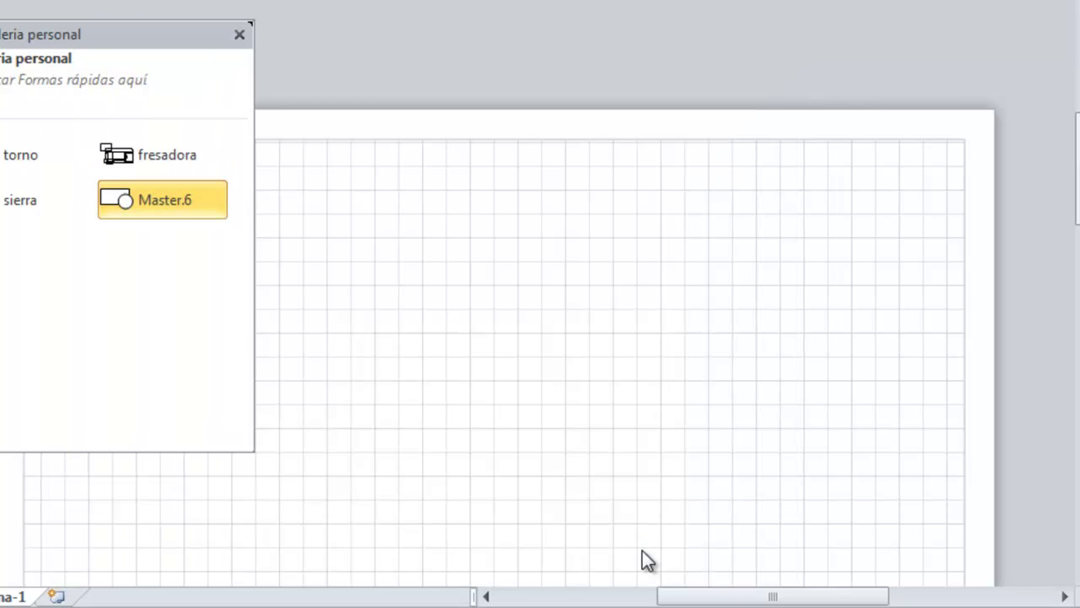
Reposition the galeria personal gallery window and dock it beside the drawing area's vertical ruler
{"action": "left_click_drag", "start_coordinate": [46, 34], "coordinate": [49, 51]}
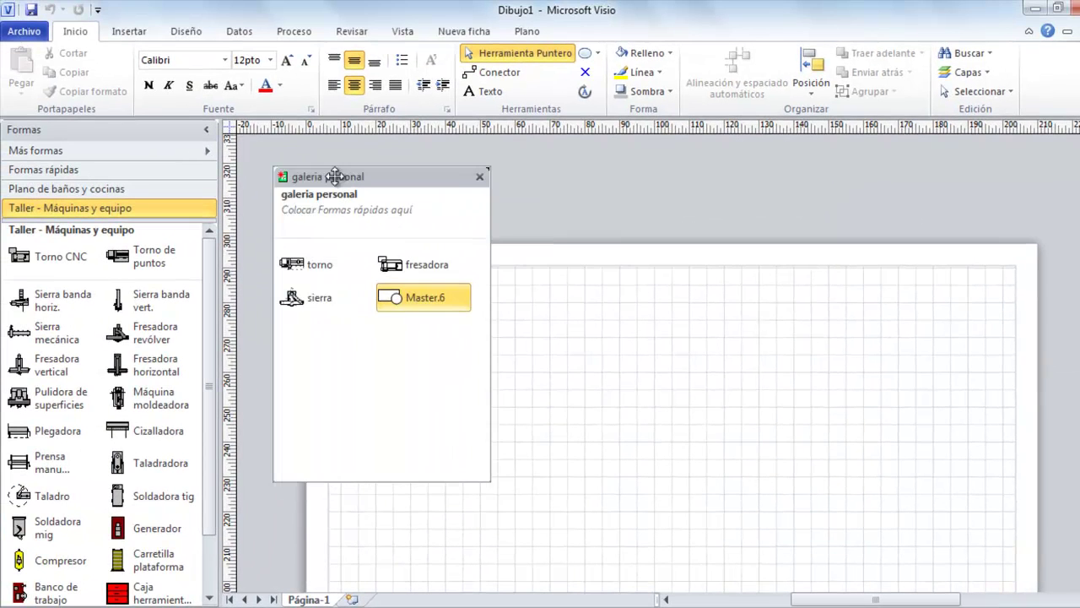
{"action": "left_click_drag", "start_coordinate": [329, 175], "coordinate": [324, 204]}
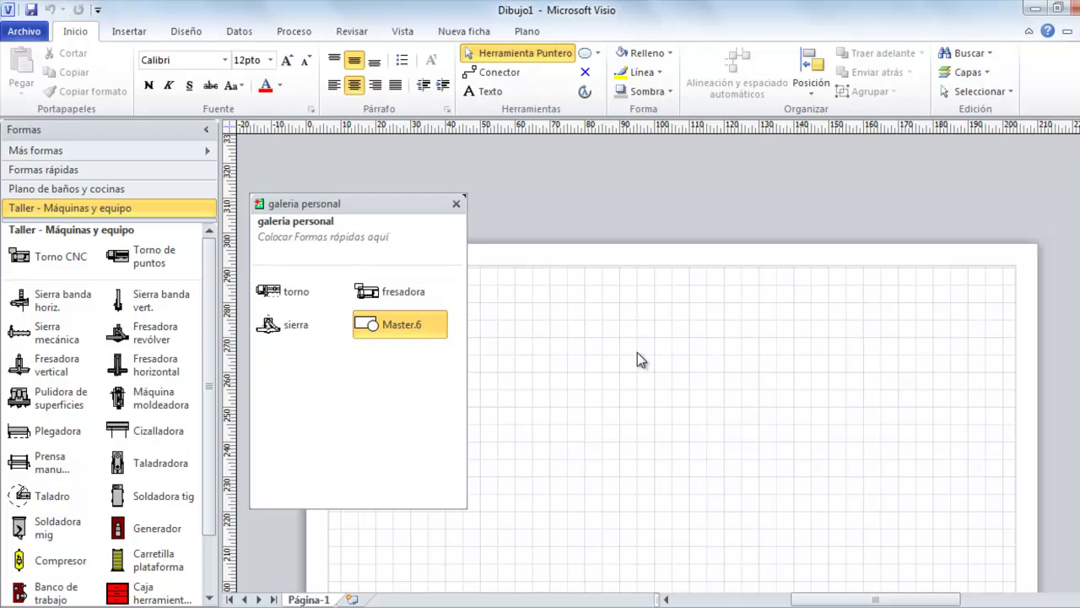
{"action": "left_click_drag", "start_coordinate": [382, 204], "coordinate": [376, 184]}
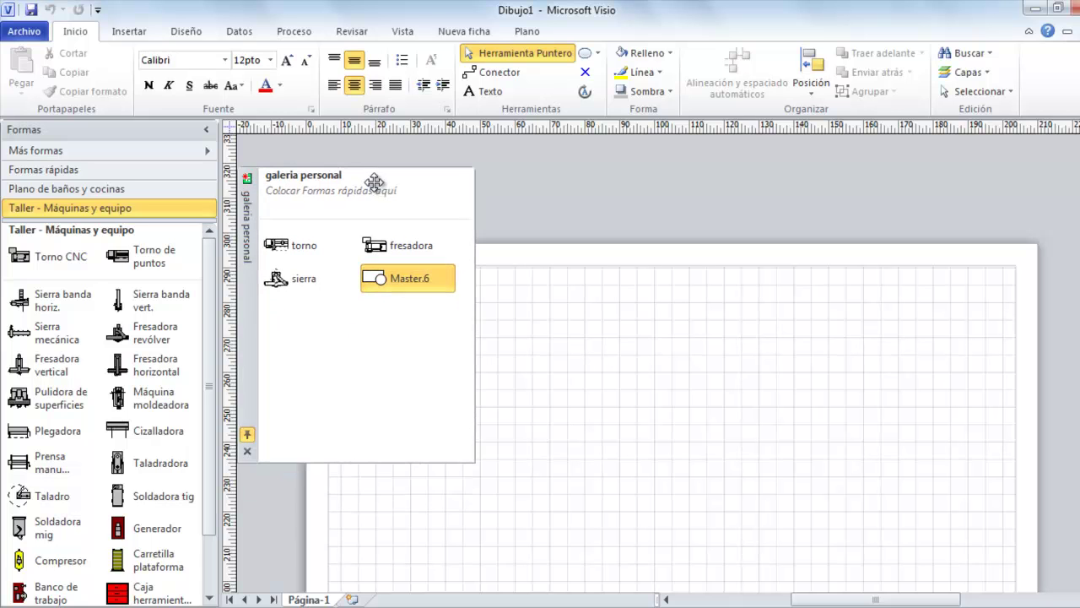
Draw a rectangle about 30 by 18 mm and an ellipse about 32 by 24 mm below it on the page
{"action": "left_click", "coordinate": [599, 53]}
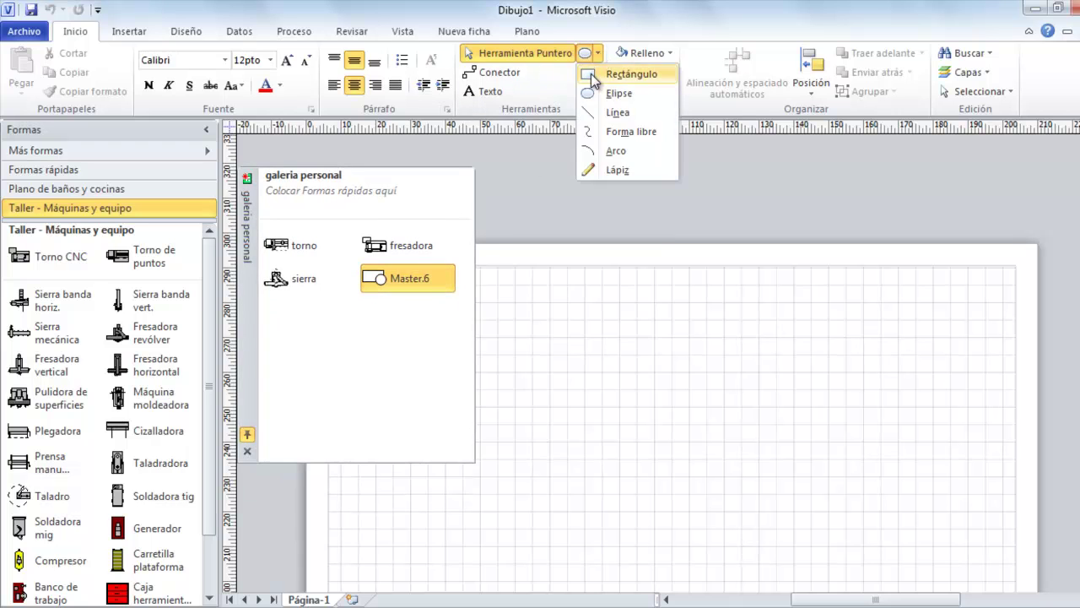
{"action": "left_click", "coordinate": [591, 73]}
{"action": "left_click_drag", "start_coordinate": [585, 302], "coordinate": [688, 364]}
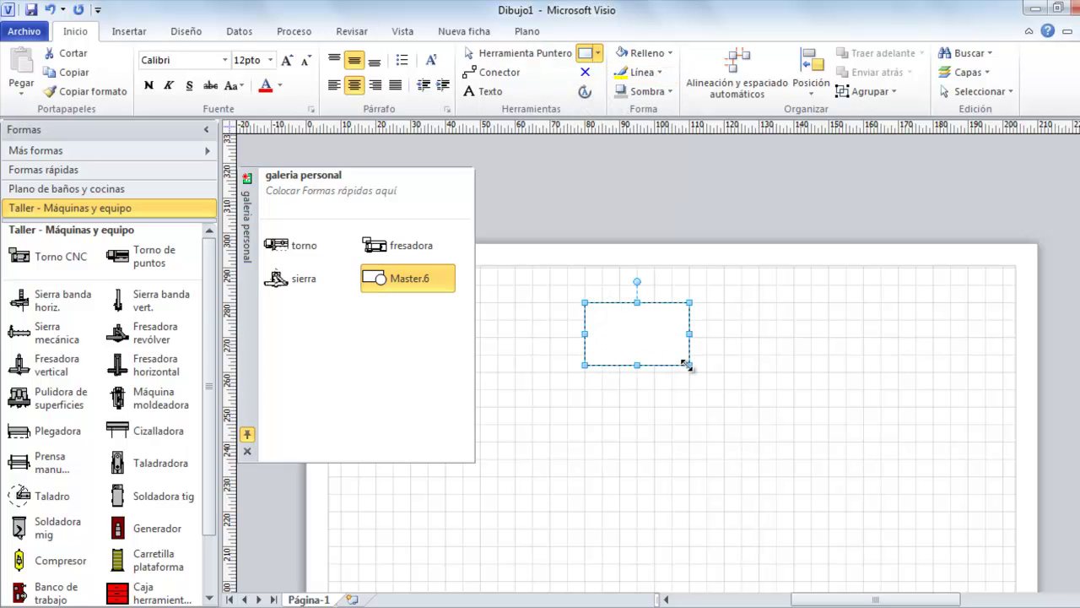
{"action": "left_click", "coordinate": [598, 53]}
{"action": "left_click", "coordinate": [590, 95]}
{"action": "left_click_drag", "start_coordinate": [585, 410], "coordinate": [697, 494]}
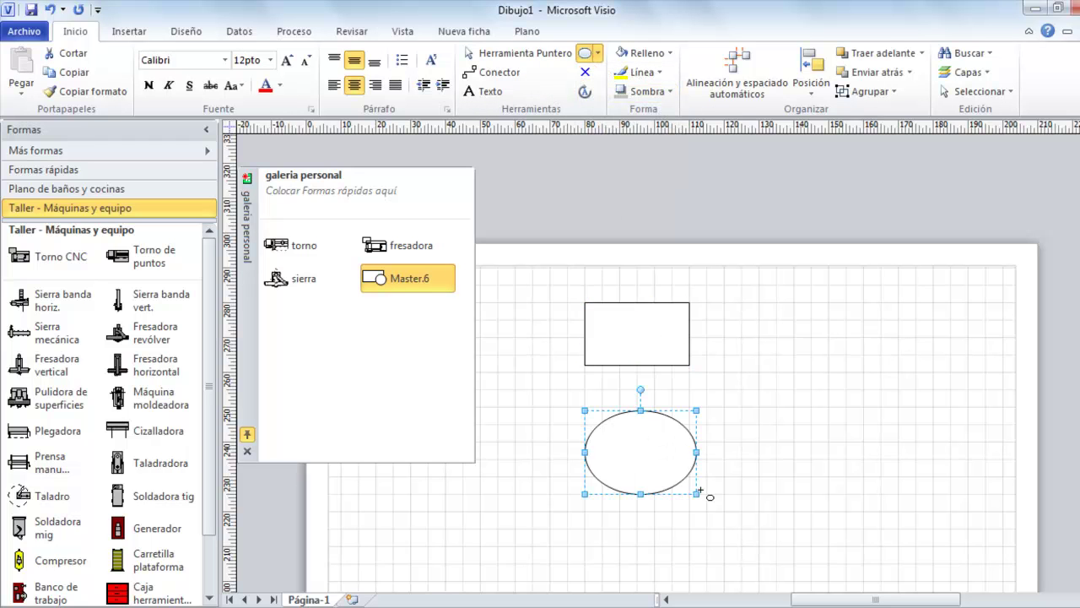
Move the ellipse up about 8 mm so it sits closer beneath the rectangle
{"action": "left_click", "coordinate": [777, 363]}
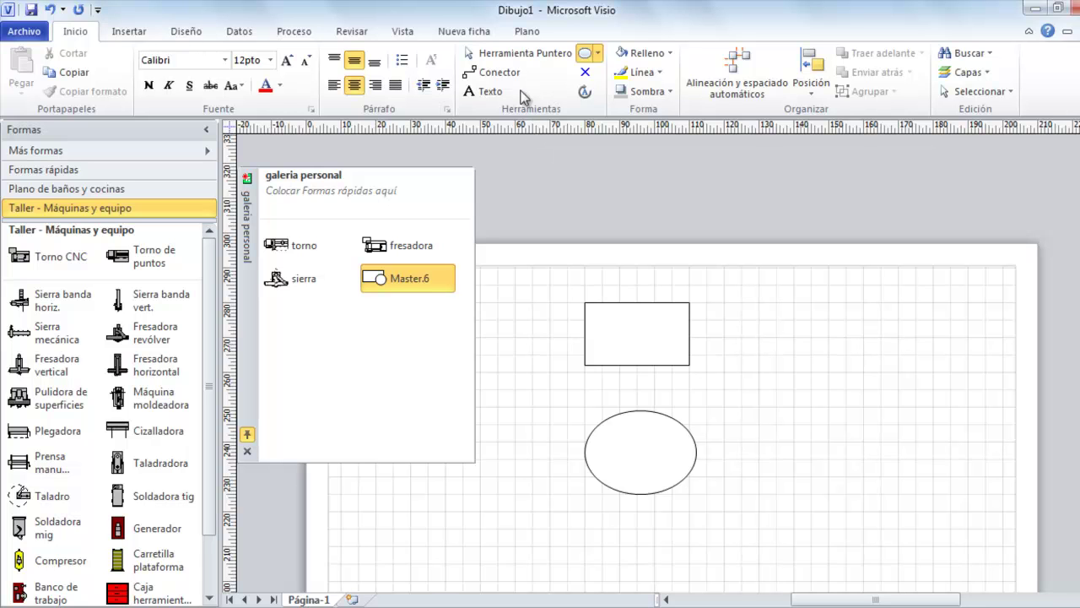
{"action": "left_click", "coordinate": [487, 54]}
{"action": "left_click", "coordinate": [637, 333]}
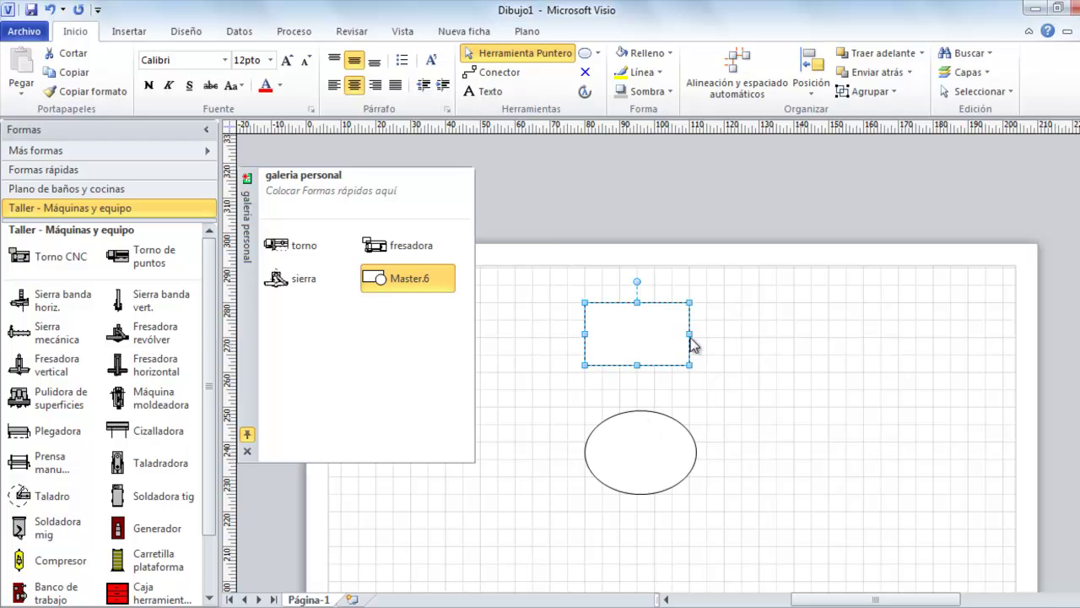
{"action": "left_click_drag", "start_coordinate": [645, 435], "coordinate": [633, 417]}
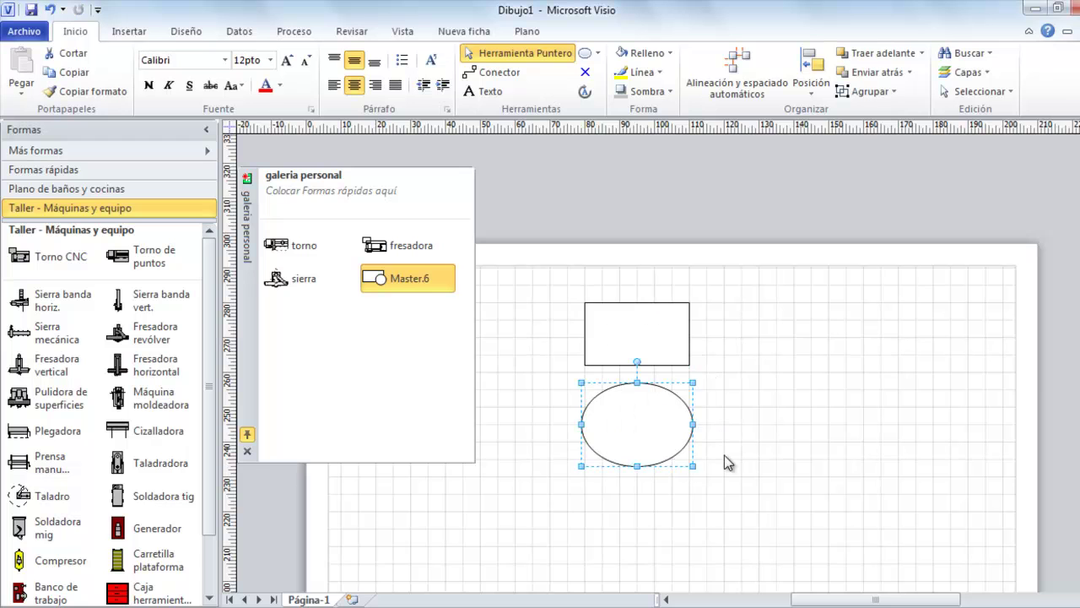
{"action": "left_click", "coordinate": [724, 455]}
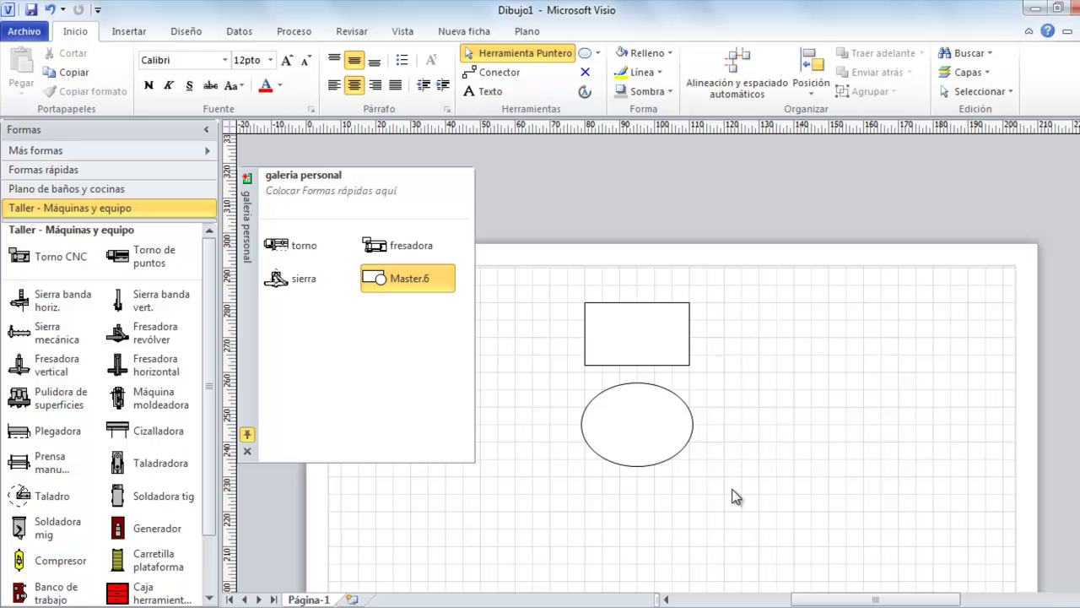
{"action": "left_click_drag", "start_coordinate": [733, 496], "coordinate": [545, 275]}
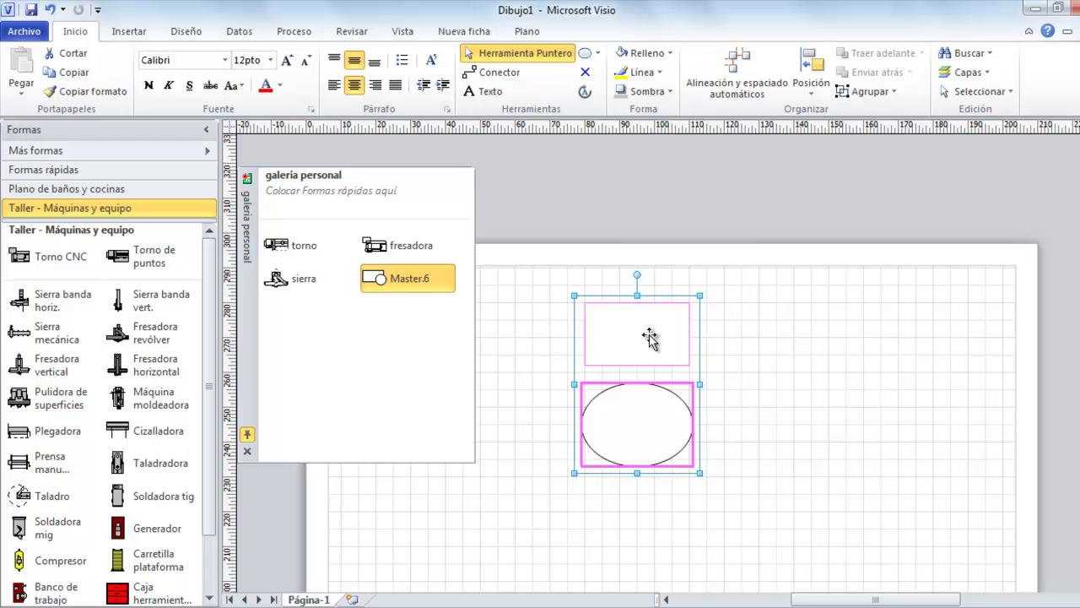
{"action": "left_click", "coordinate": [776, 365]}
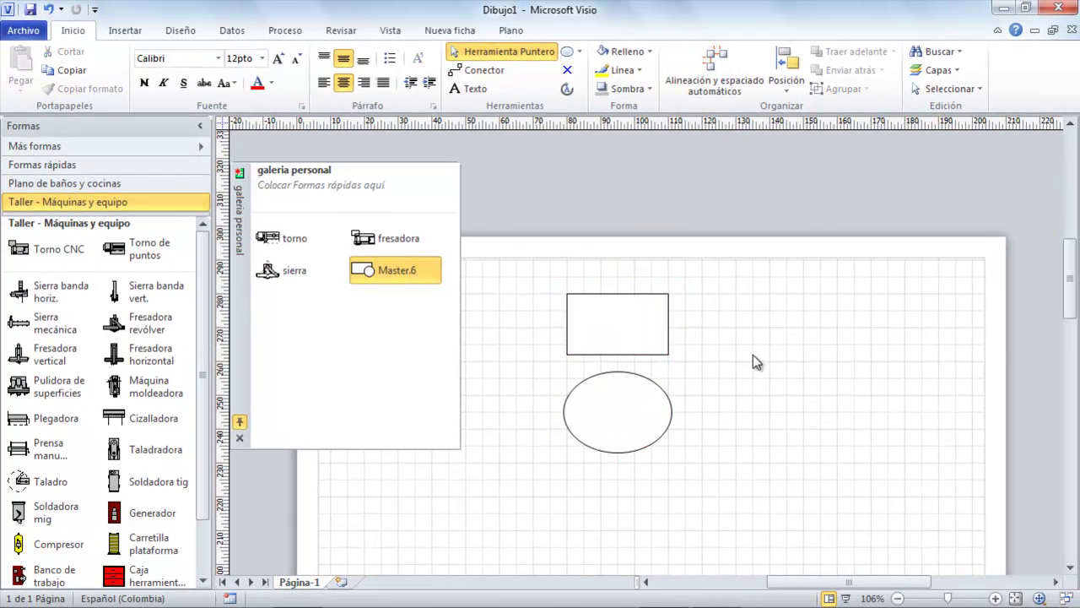
{"action": "mouse_move", "coordinate": [610, 330]}
{"action": "left_mouse_down"}
{"action": "mouse_move", "coordinate": [684, 301]}
{"action": "mouse_move", "coordinate": [609, 326]}
{"action": "left_mouse_up"}
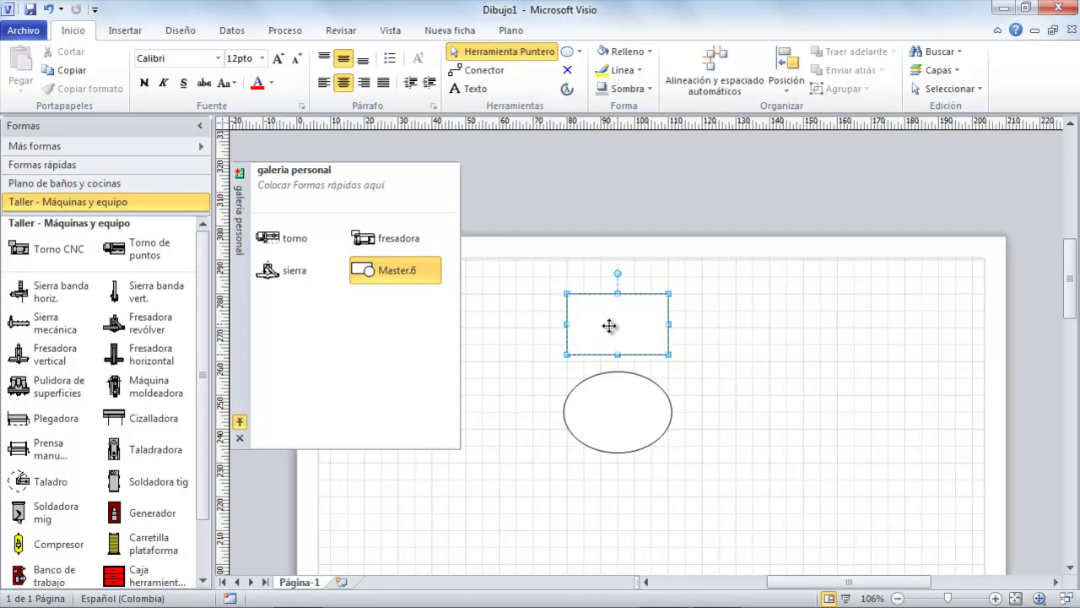
{"action": "left_click", "coordinate": [721, 492]}
Select the rectangle and ellipse together and open the shape data definition for them
{"action": "left_click_drag", "start_coordinate": [698, 463], "coordinate": [522, 269]}
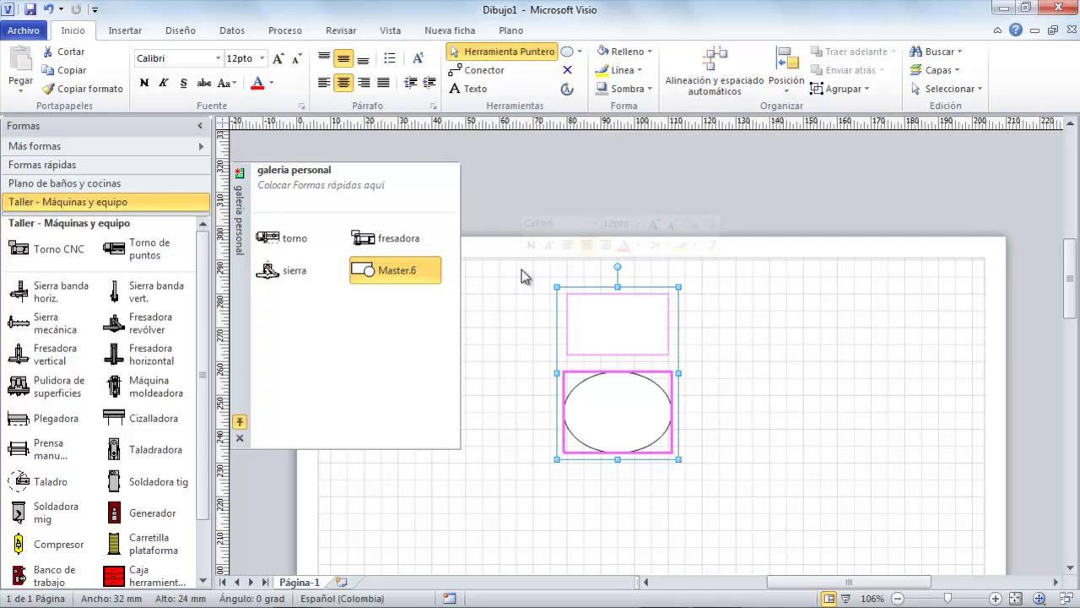
{"action": "right_click", "coordinate": [634, 322]}
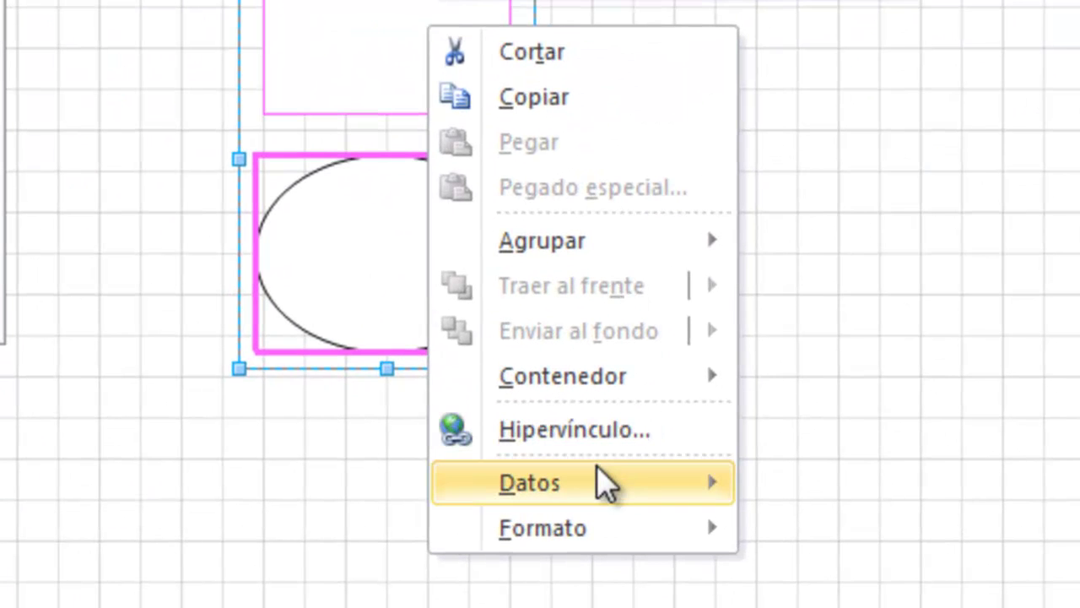
{"action": "mouse_move", "coordinate": [604, 486]}
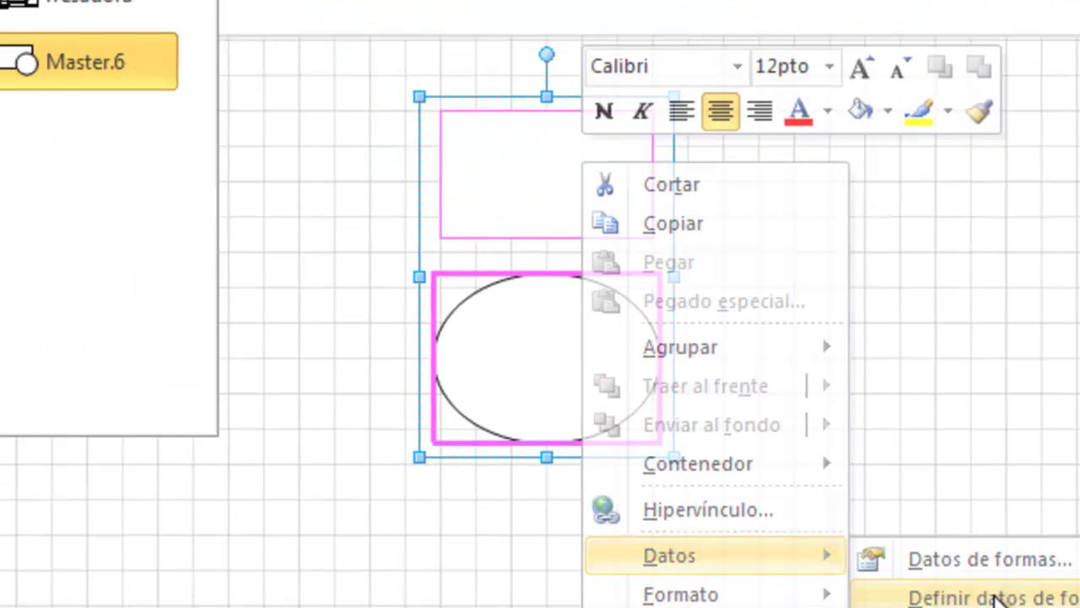
{"action": "left_click", "coordinate": [910, 533]}
{"action": "left_click_drag", "start_coordinate": [669, 36], "coordinate": [793, 73]}
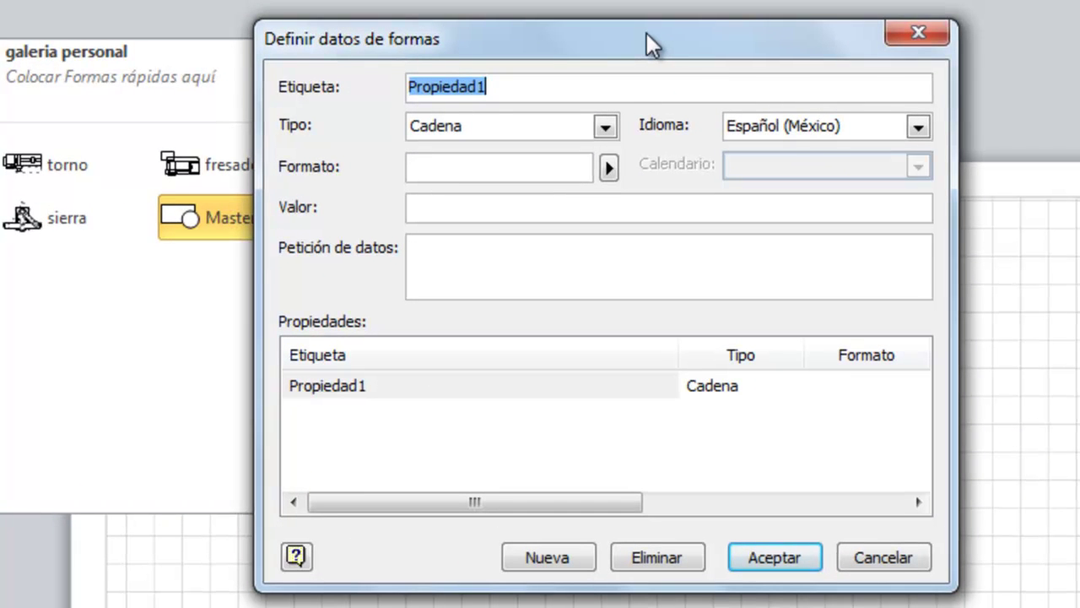
Replace the first shape data property's default label with NOMBRE
{"action": "left_click", "coordinate": [513, 88]}
{"action": "left_click_drag", "start_coordinate": [504, 42], "coordinate": [569, 56]}
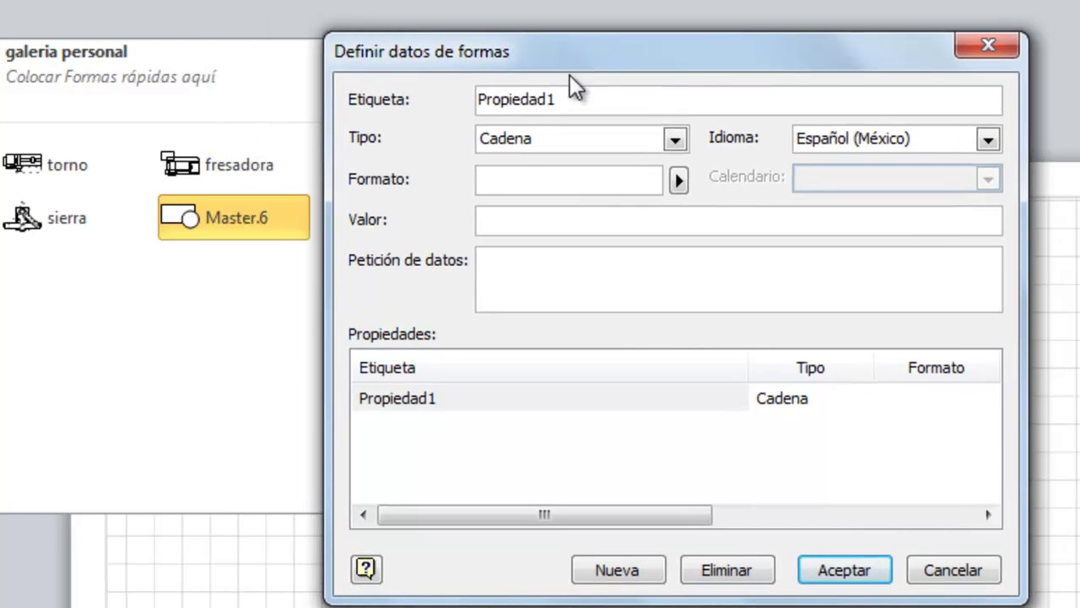
{"action": "left_click_drag", "start_coordinate": [571, 98], "coordinate": [453, 107]}
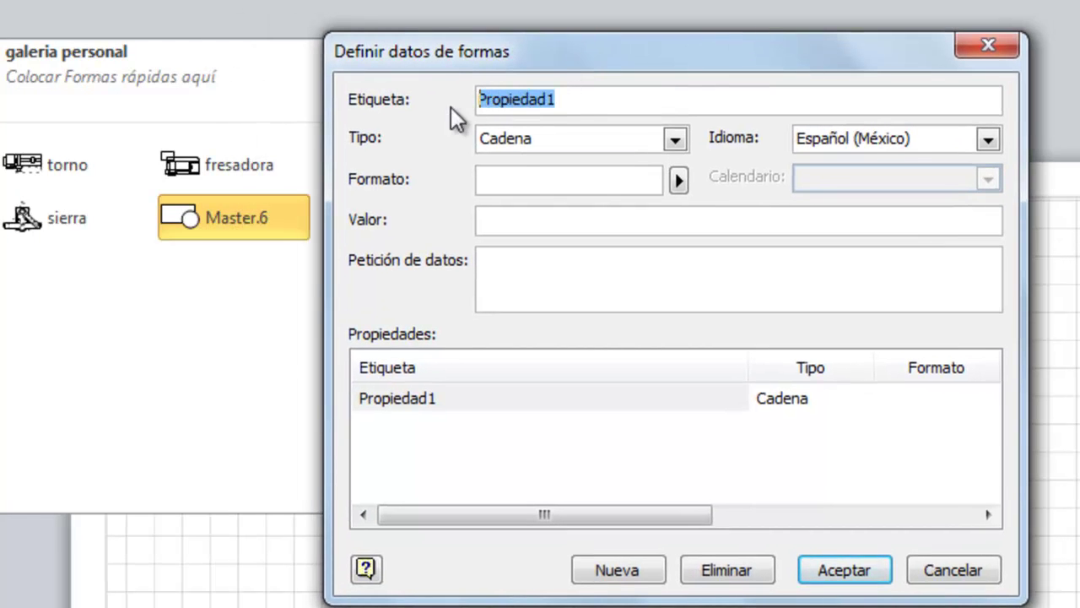
{"action": "left_click_drag", "start_coordinate": [519, 64], "coordinate": [431, 70]}
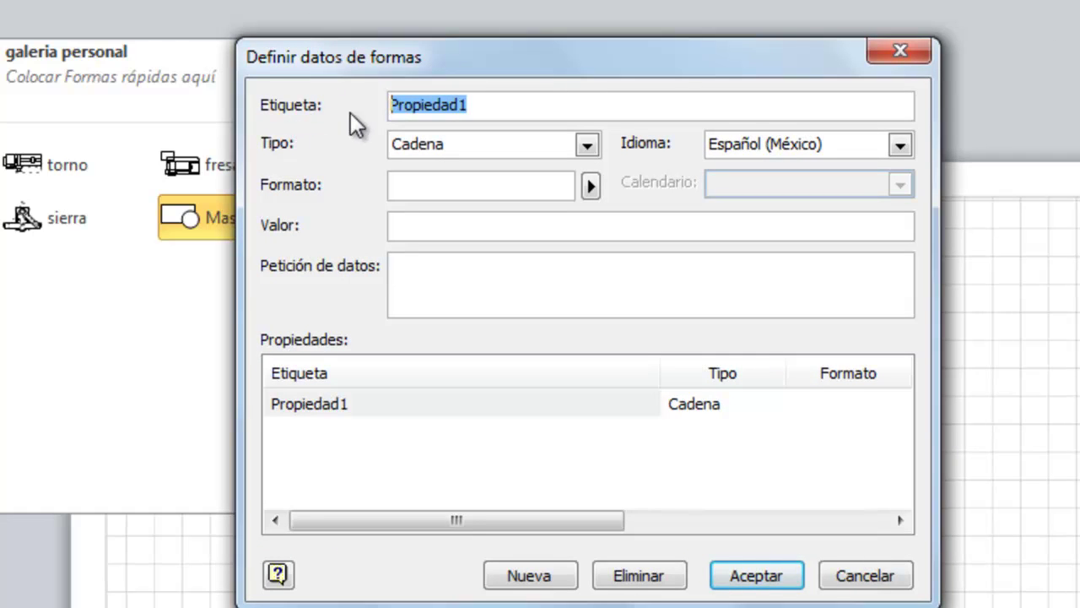
{"action": "left_click_drag", "start_coordinate": [497, 109], "coordinate": [380, 104]}
{"action": "left_click_drag", "start_coordinate": [469, 106], "coordinate": [348, 118]}
{"action": "left_click_drag", "start_coordinate": [518, 44], "coordinate": [506, 94]}
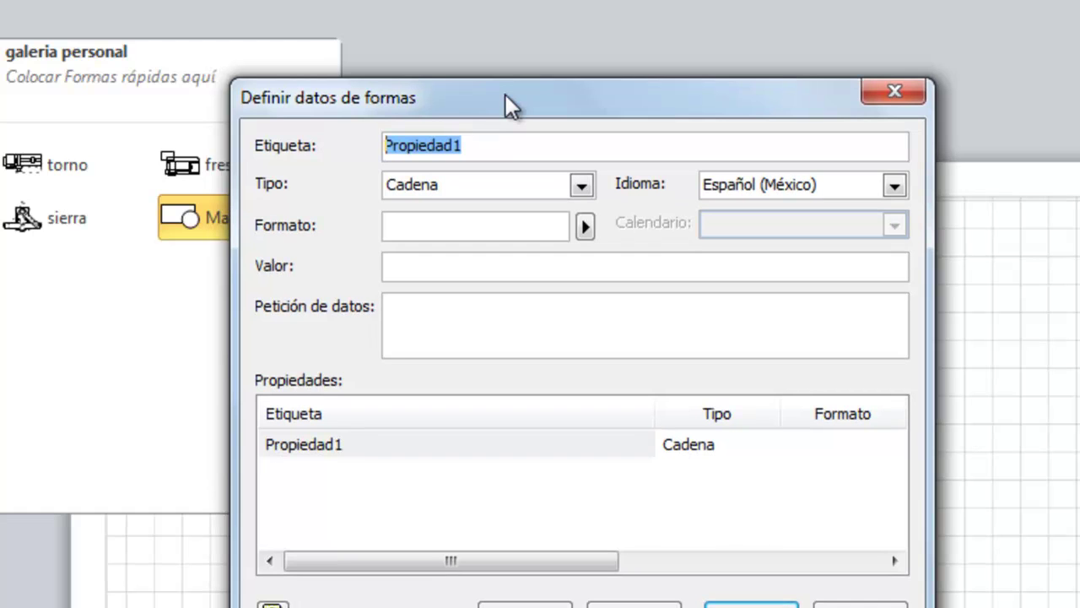
{"action": "type", "text": "NOM"}
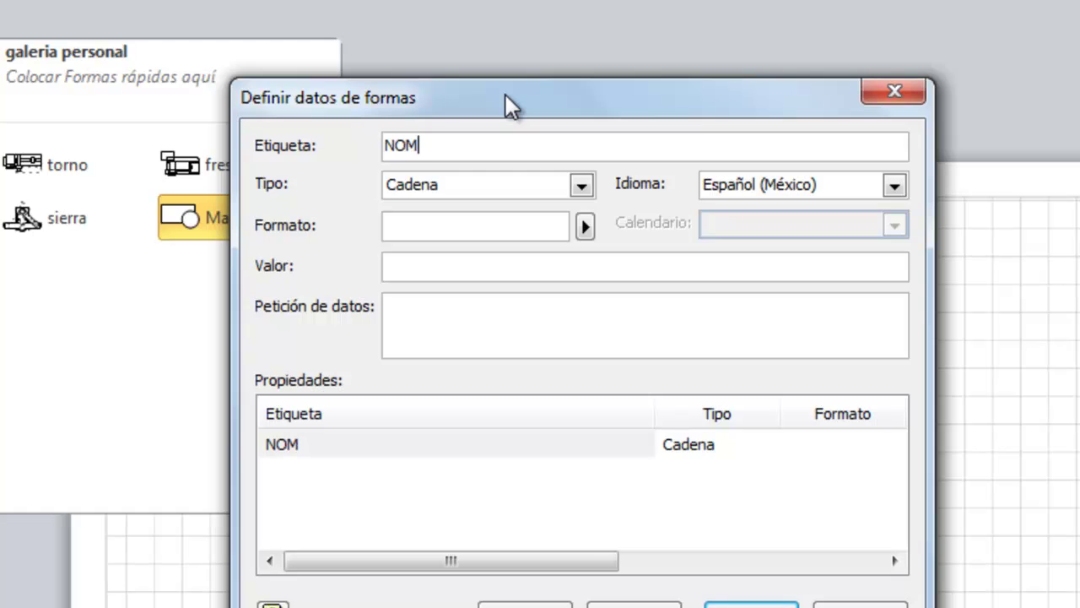
{"action": "type", "text": "BRE"}
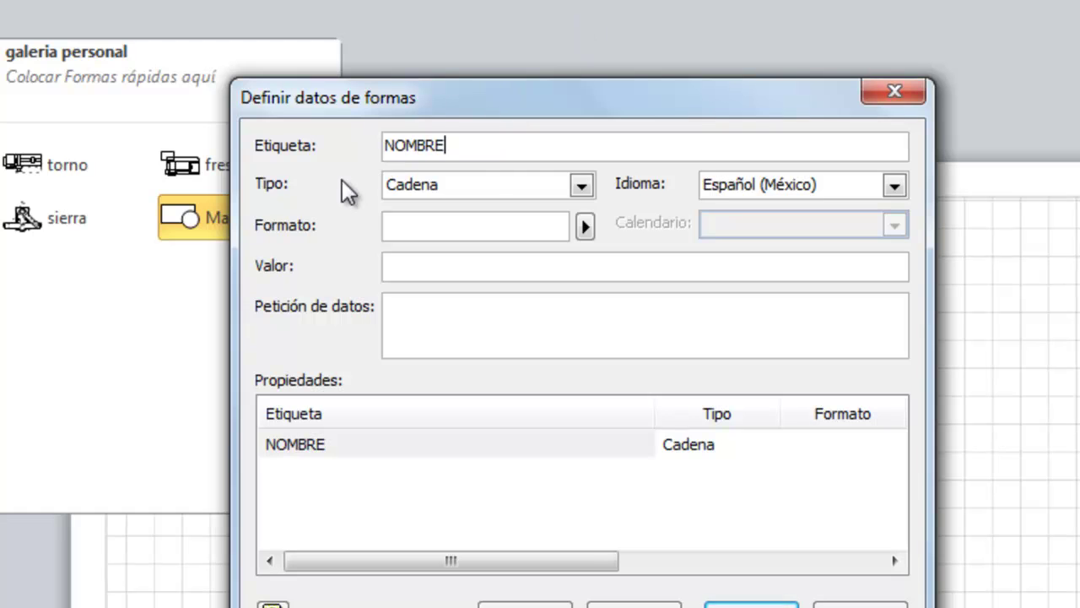
{"action": "left_click_drag", "start_coordinate": [446, 145], "coordinate": [351, 147]}
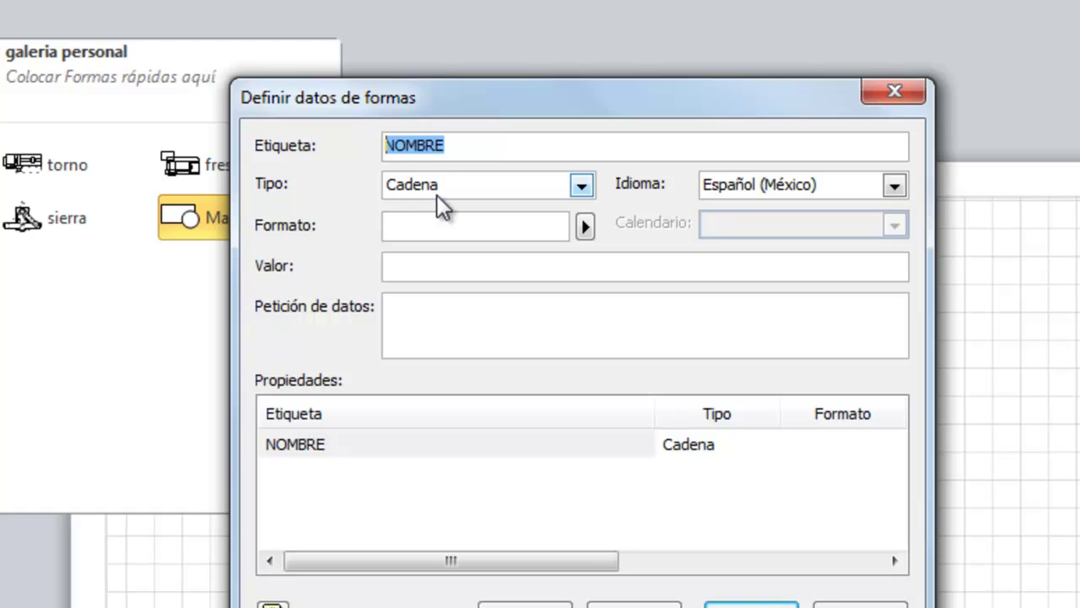
Keep the NOMBRE property's type as Cadena, set its format to Normal, and accept the definition
{"action": "left_click", "coordinate": [489, 184]}
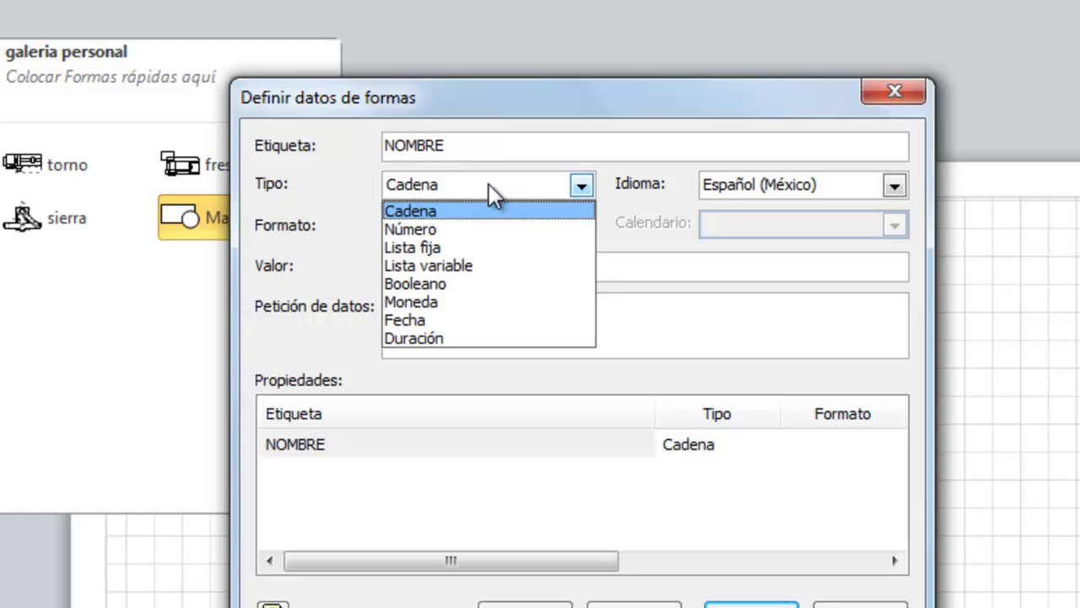
{"action": "left_click", "coordinate": [489, 184]}
{"action": "left_click", "coordinate": [488, 183]}
{"action": "left_click", "coordinate": [450, 213]}
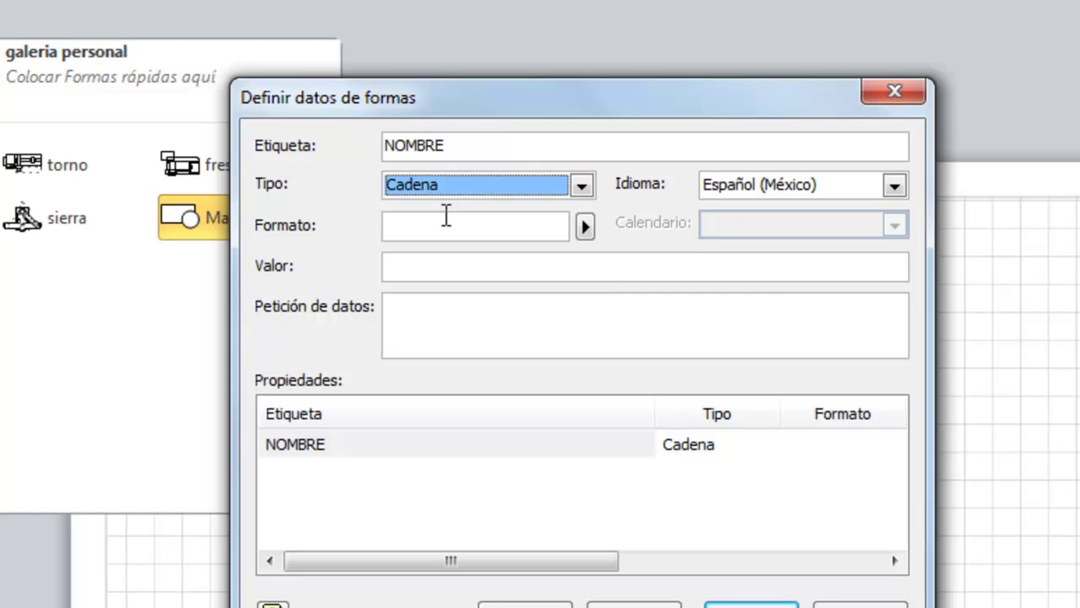
{"action": "left_click", "coordinate": [444, 226]}
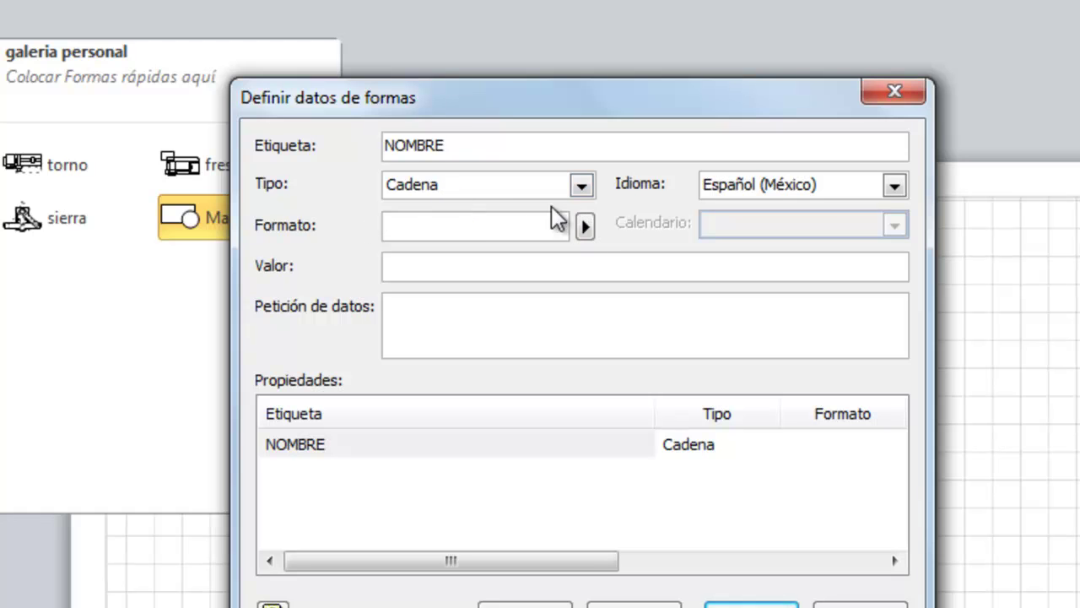
{"action": "left_click", "coordinate": [585, 227]}
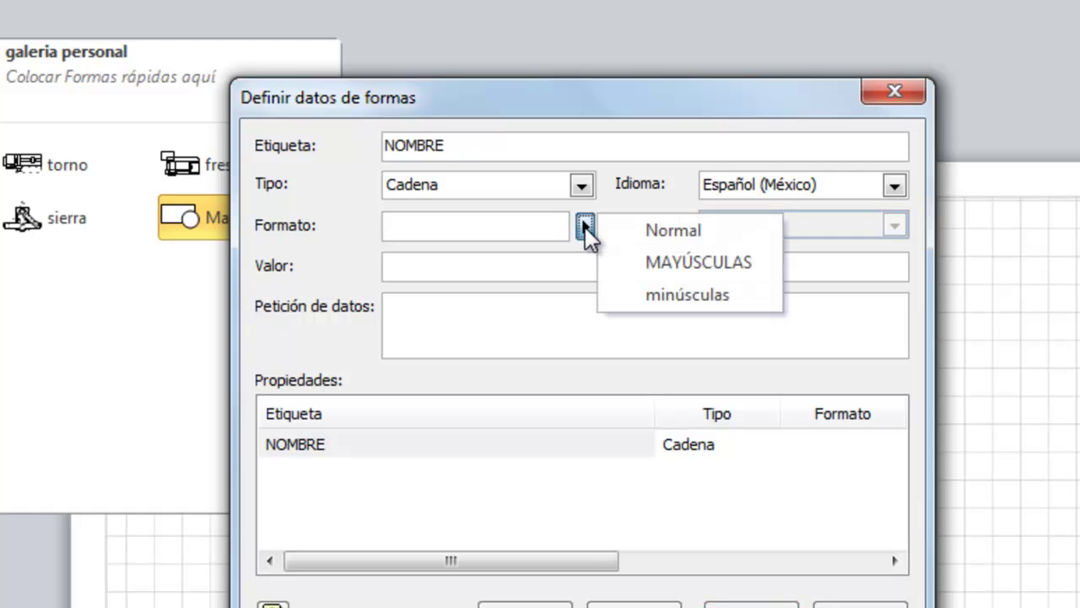
{"action": "left_click", "coordinate": [664, 228]}
{"action": "left_click", "coordinate": [416, 267]}
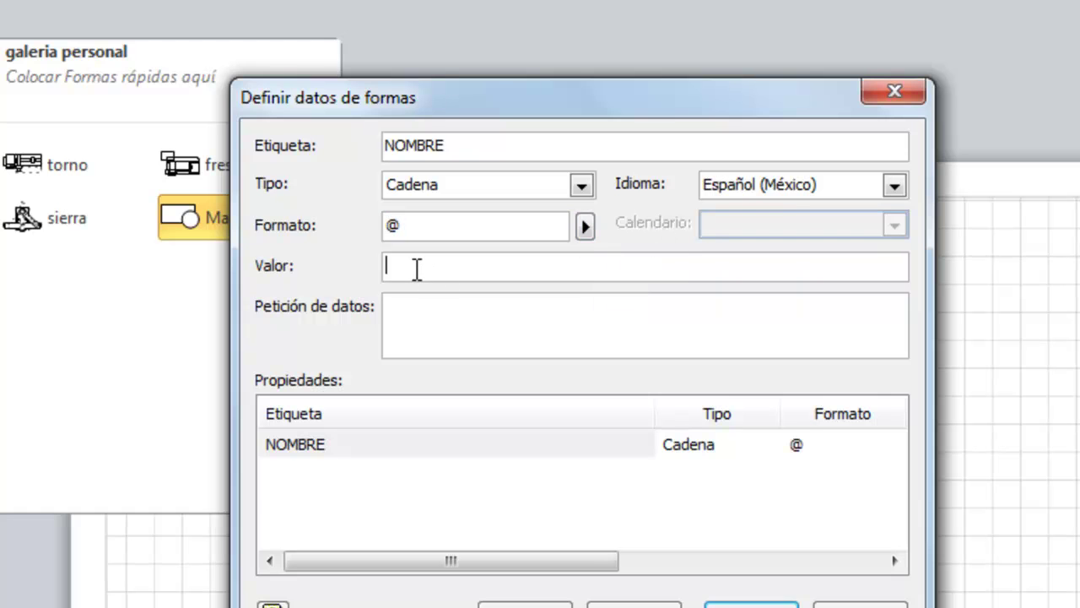
{"action": "left_click_drag", "start_coordinate": [409, 97], "coordinate": [537, 97]}
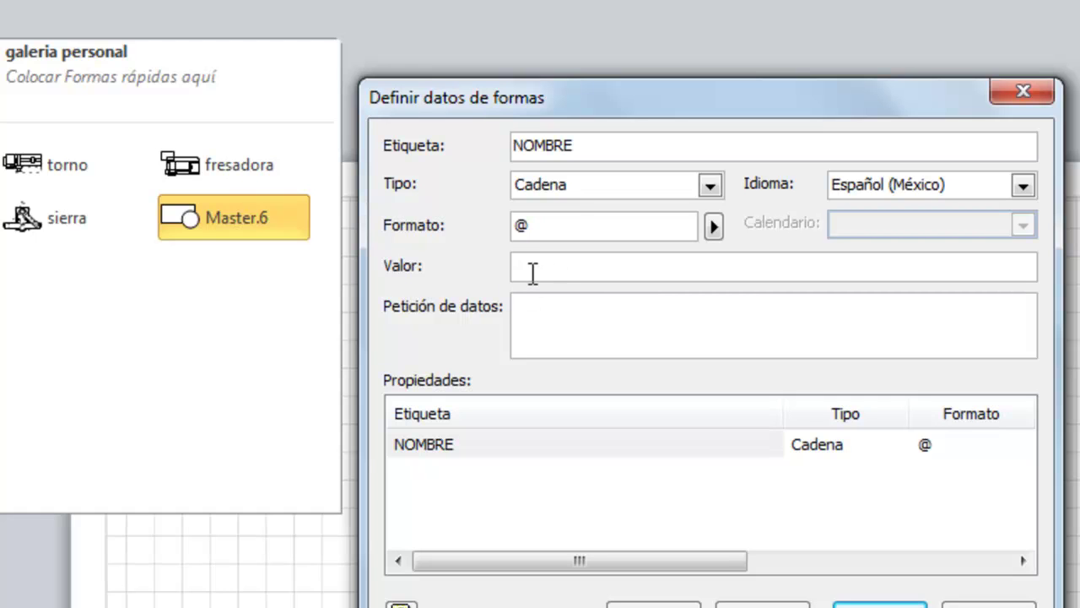
{"action": "left_click", "coordinate": [531, 307]}
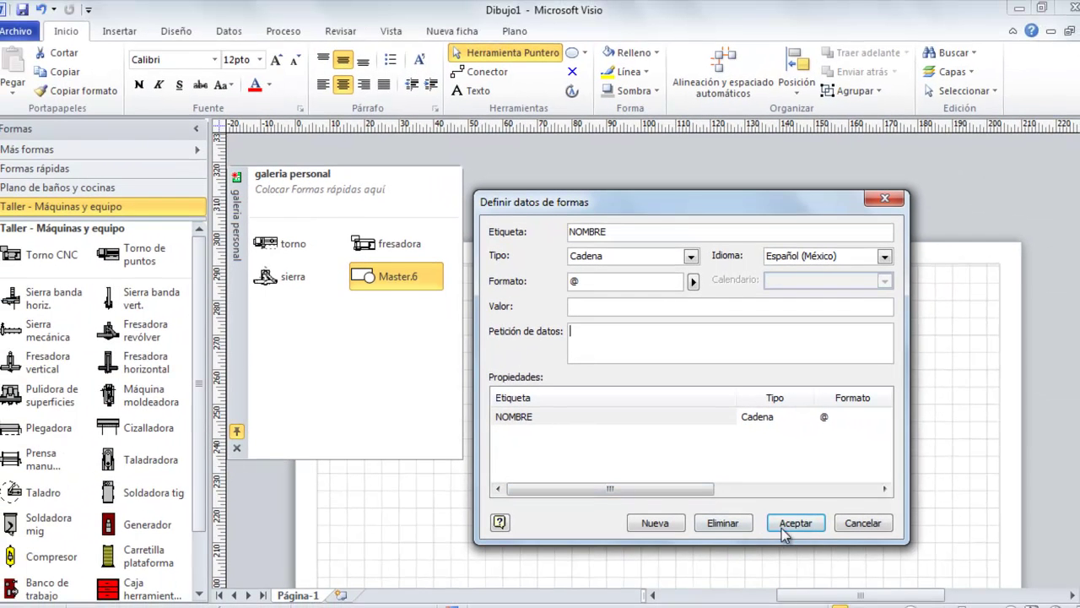
{"action": "left_click", "coordinate": [794, 526]}
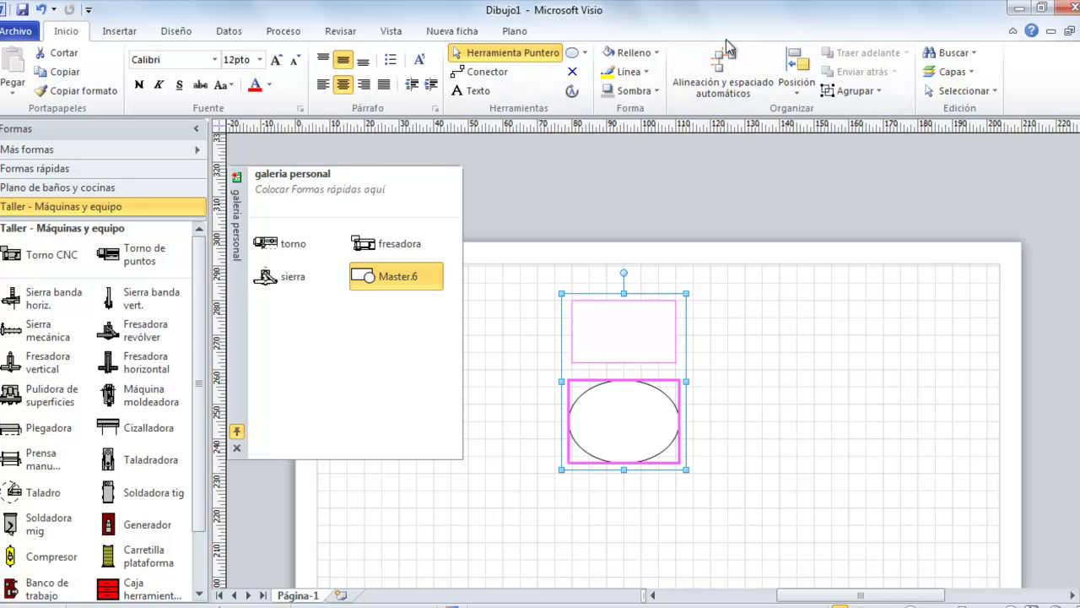
Customize the ribbon to show the Programador tab and accept the options
{"action": "right_click", "coordinate": [678, 84]}
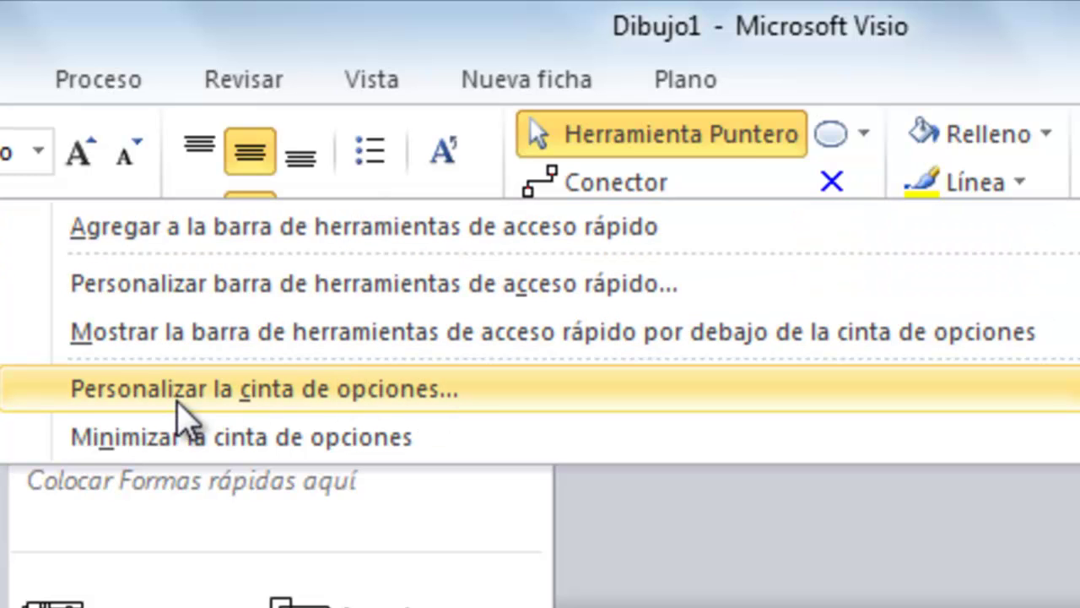
{"action": "left_click", "coordinate": [297, 389]}
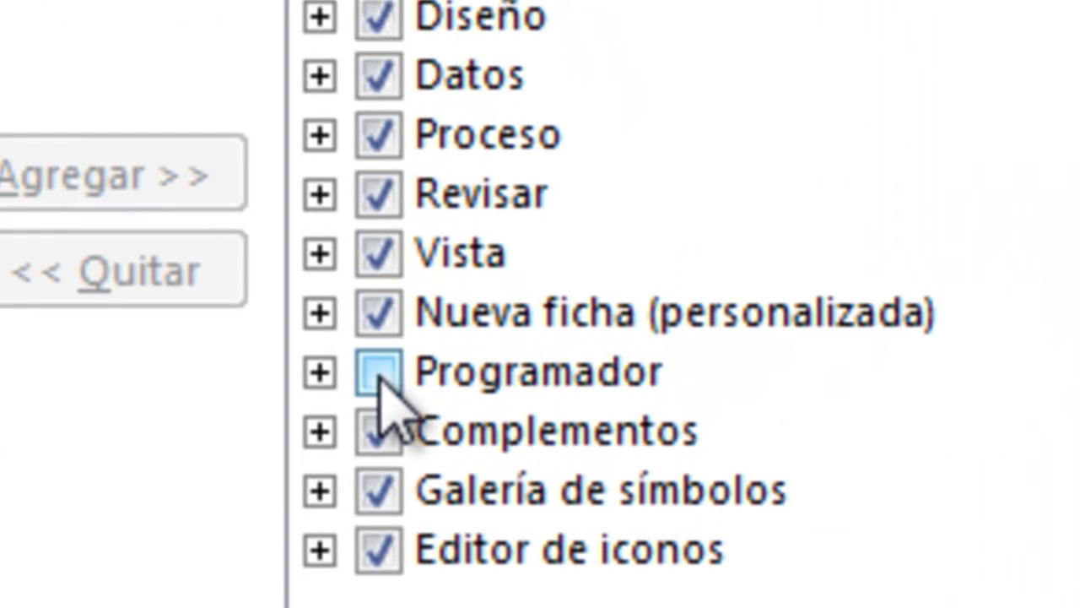
{"action": "left_click", "coordinate": [379, 375]}
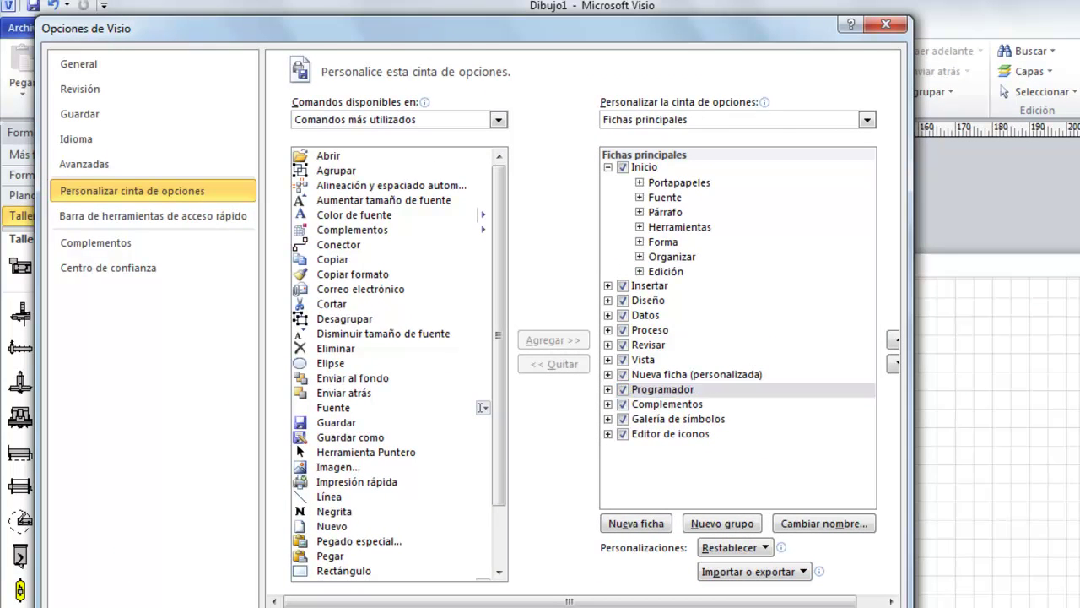
{"action": "left_click", "coordinate": [772, 591]}
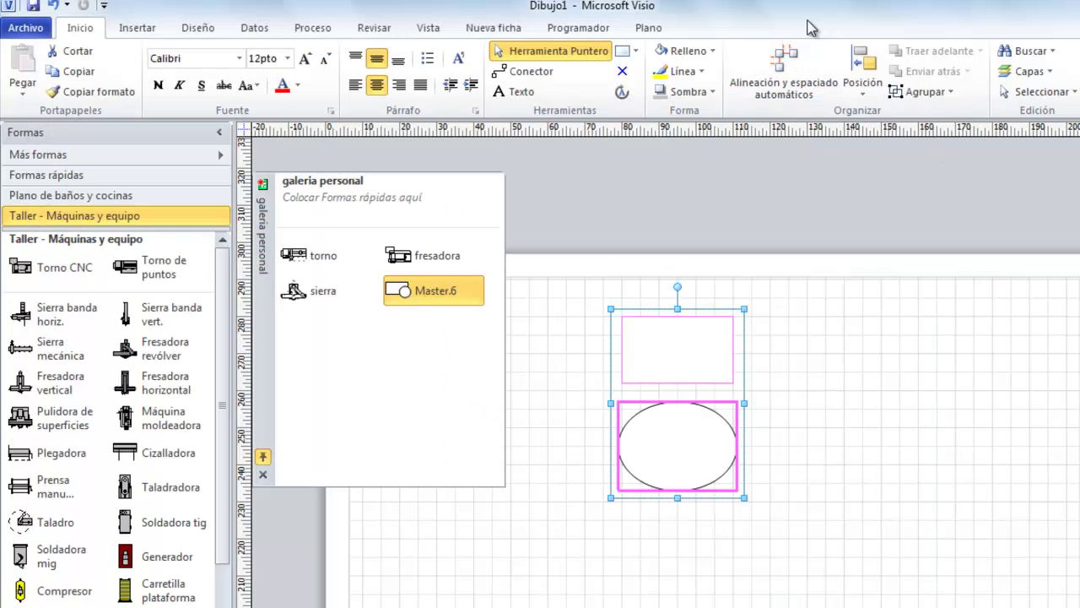
Show the Programador commands and reopen the shape data definition for the selected rectangle and ellipse
{"action": "left_click", "coordinate": [575, 31]}
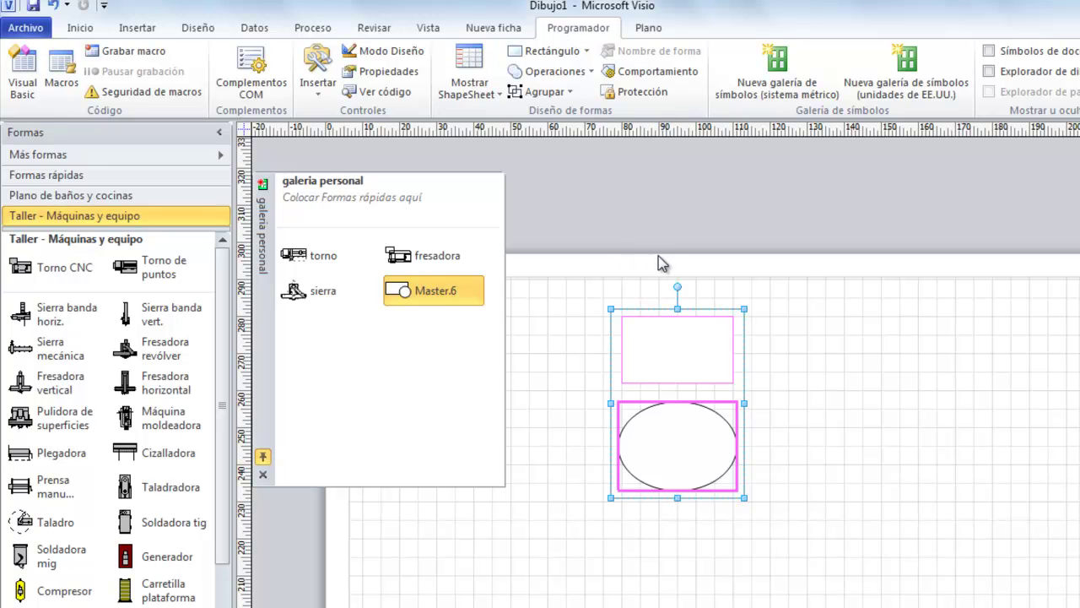
{"action": "right_click", "coordinate": [679, 362]}
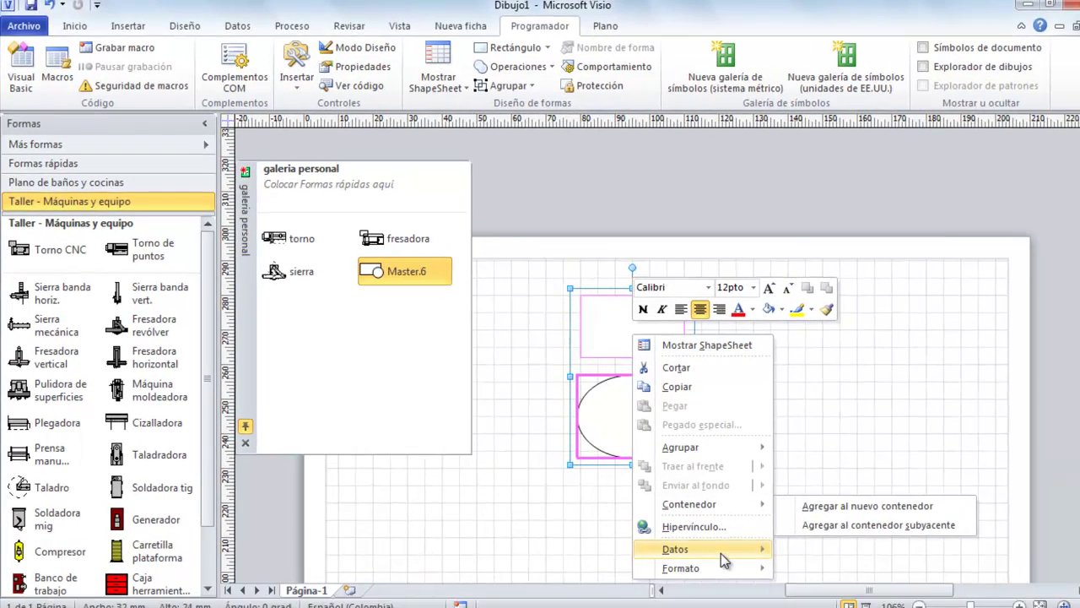
{"action": "mouse_move", "coordinate": [724, 558]}
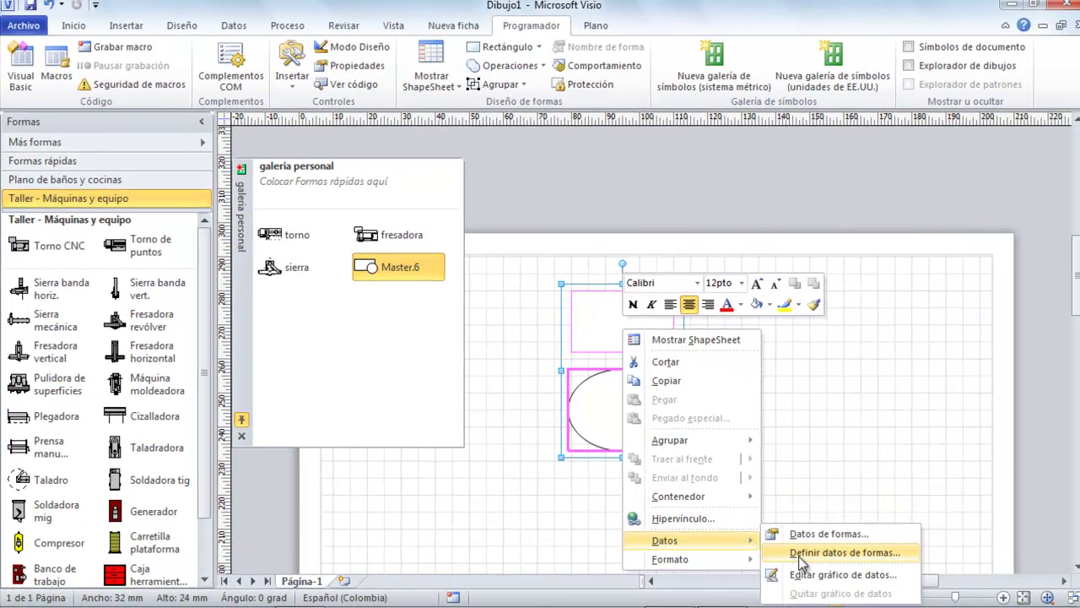
{"action": "left_click", "coordinate": [802, 554]}
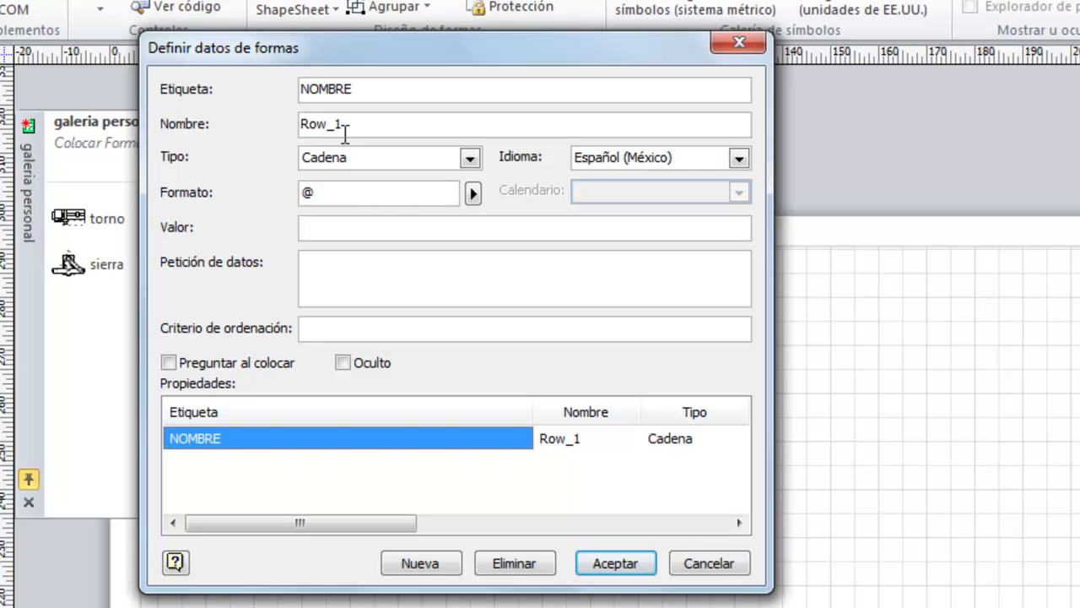
Replace the internal name of the NOMBRE property with nombre in lowercase
{"action": "left_click_drag", "start_coordinate": [346, 126], "coordinate": [292, 125]}
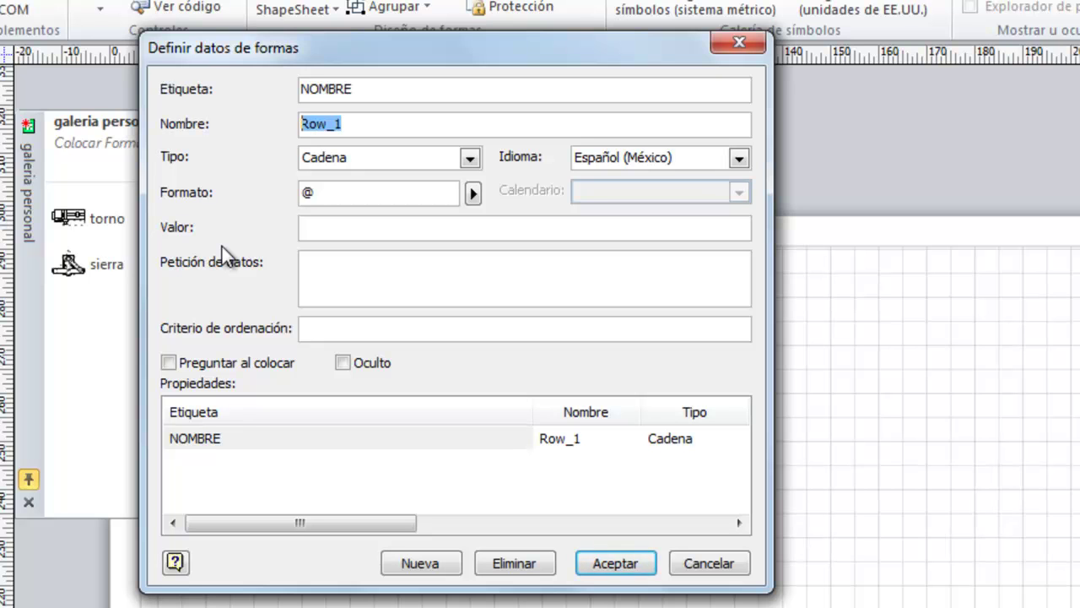
{"action": "type", "text": "NOMBRE"}
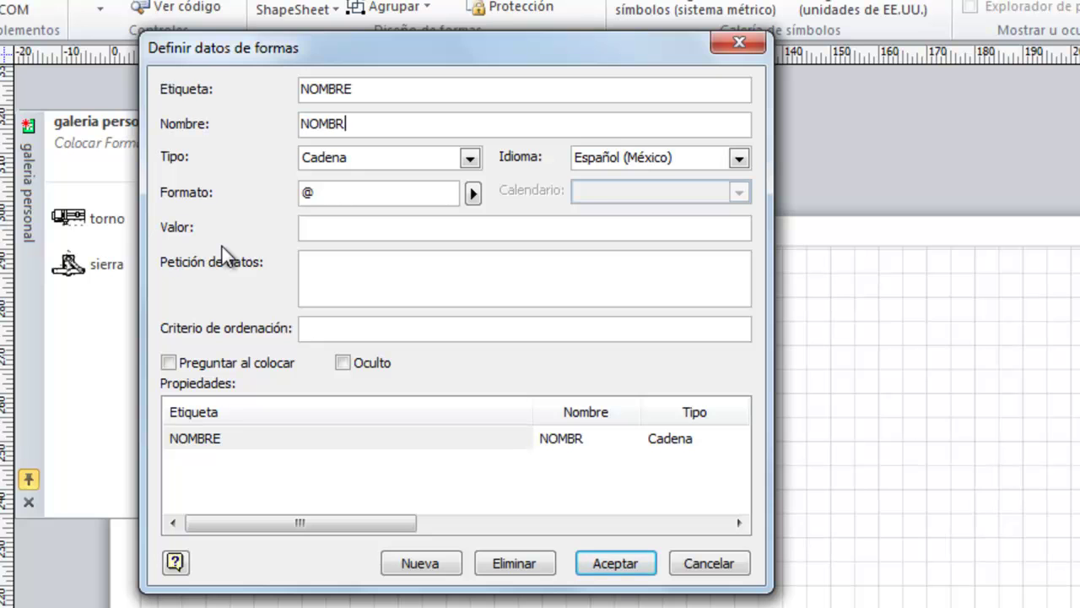
{"action": "key", "text": "BackSpace"}
{"action": "key", "text": "BackSpace"}
{"action": "key", "text": "BackSpace"}
{"action": "key", "text": "BackSpace"}
{"action": "key", "text": "BackSpace"}
{"action": "key", "text": "BackSpace"}
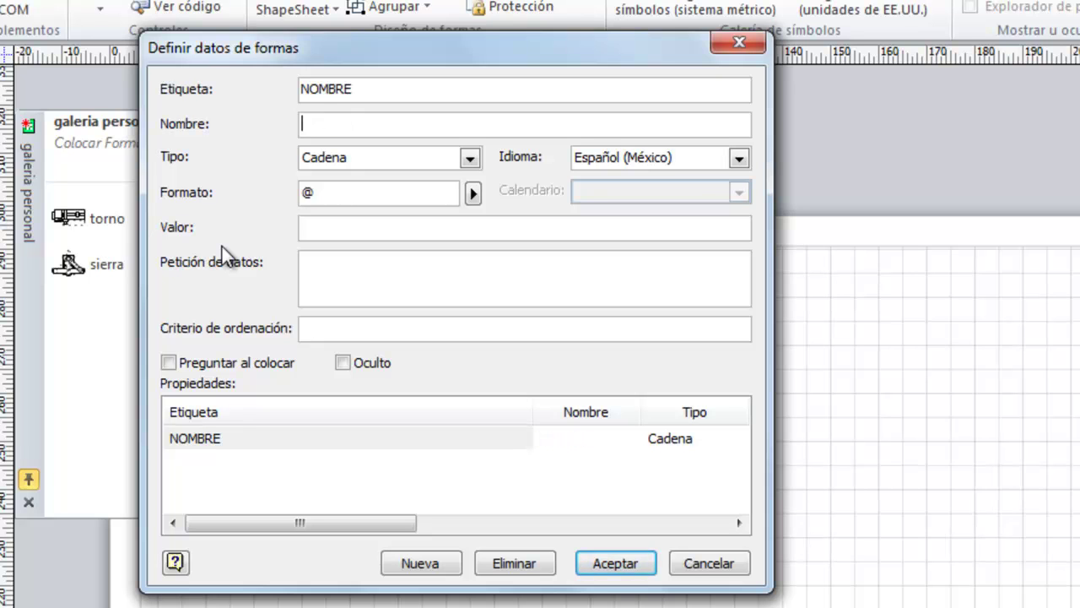
{"action": "type", "text": "nombre"}
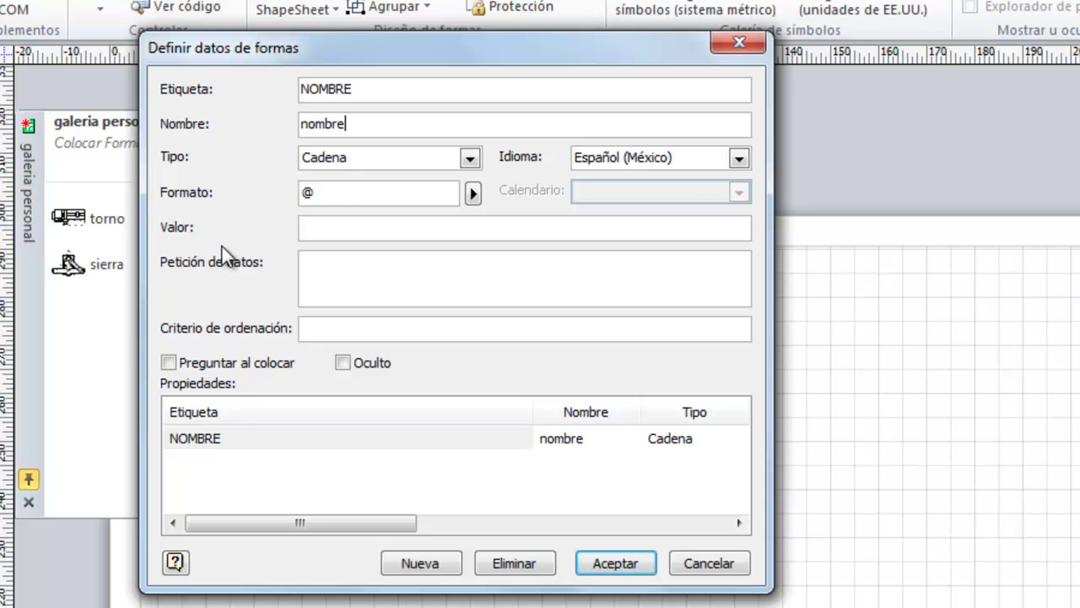
Enable Preguntar al colocar for the NOMBRE property and set its data prompt to "Digite el nombre del objeto."
{"action": "left_click", "coordinate": [332, 237]}
{"action": "left_click", "coordinate": [319, 267]}
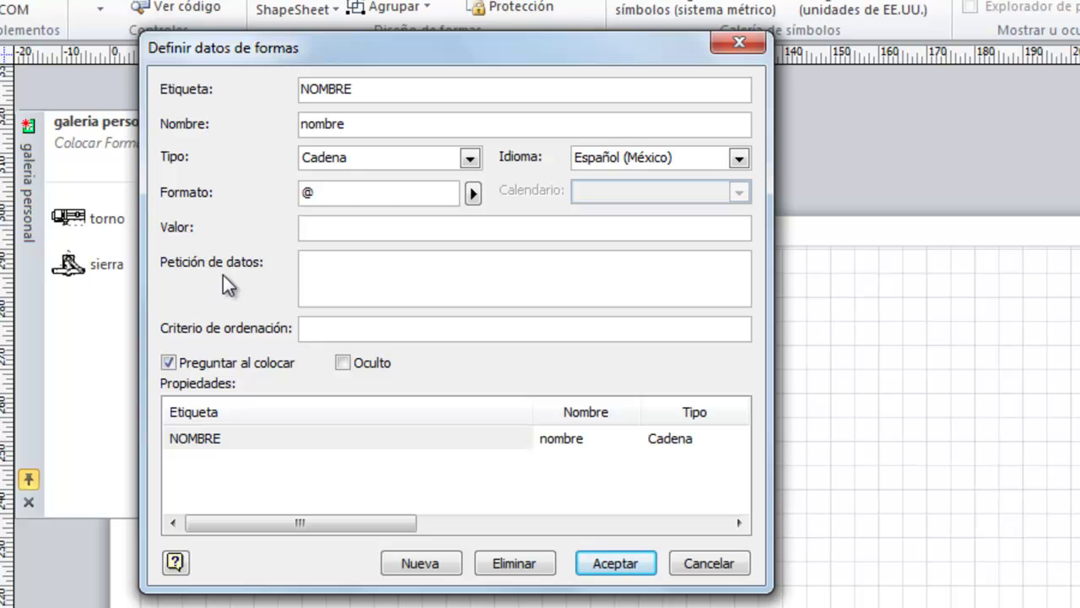
{"action": "type", "text": "Digite el nombre del o"}
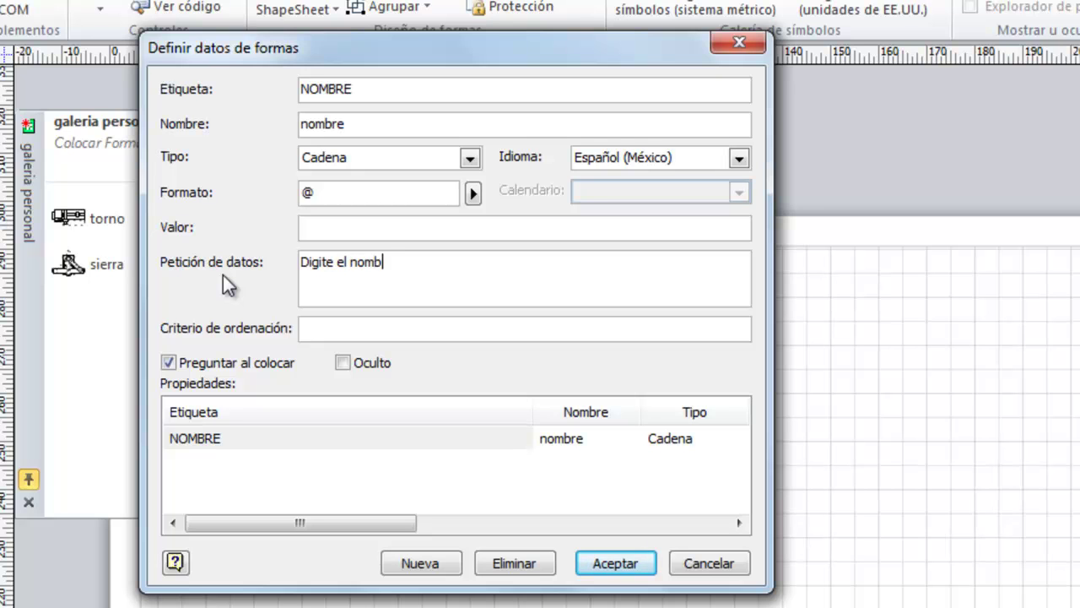
{"action": "type", "text": "bjeto."}
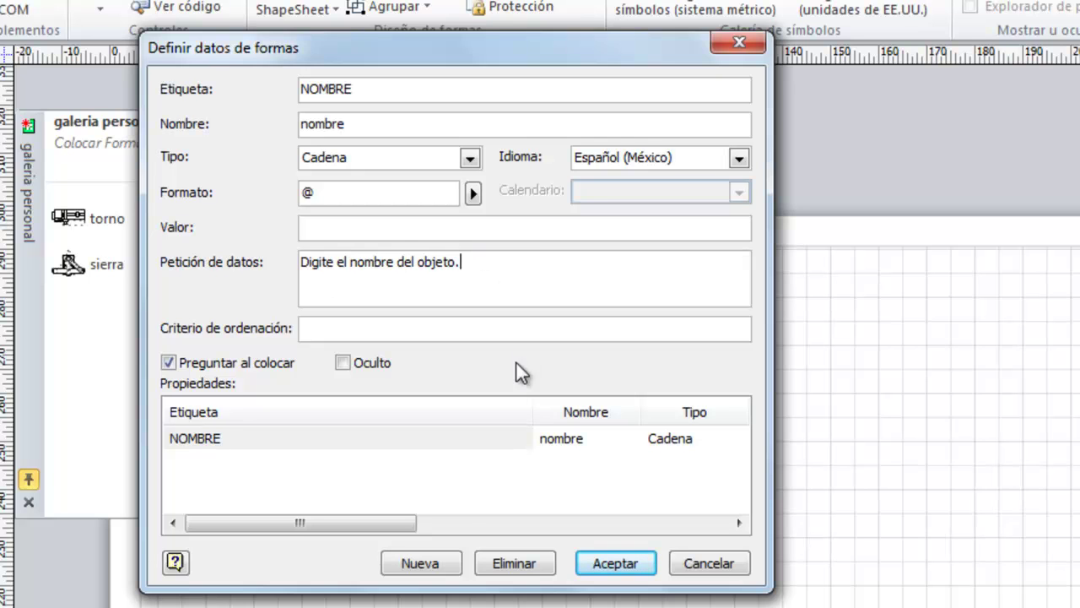
Add a second shape data property with the label ANCHO and the internal name ancho
{"action": "left_click", "coordinate": [426, 567]}
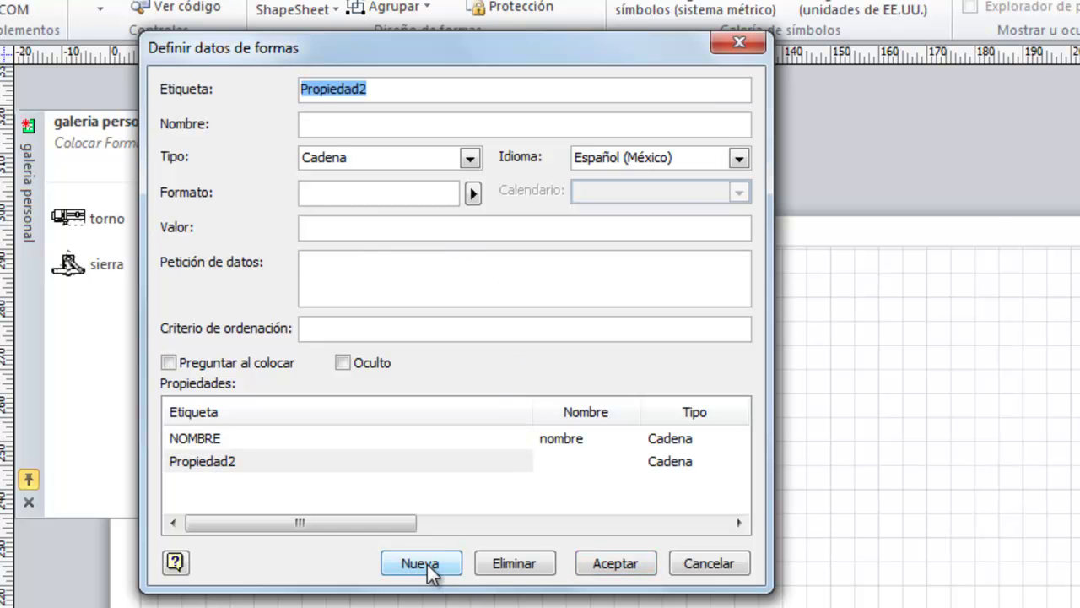
{"action": "left_click_drag", "start_coordinate": [355, 49], "coordinate": [597, 32]}
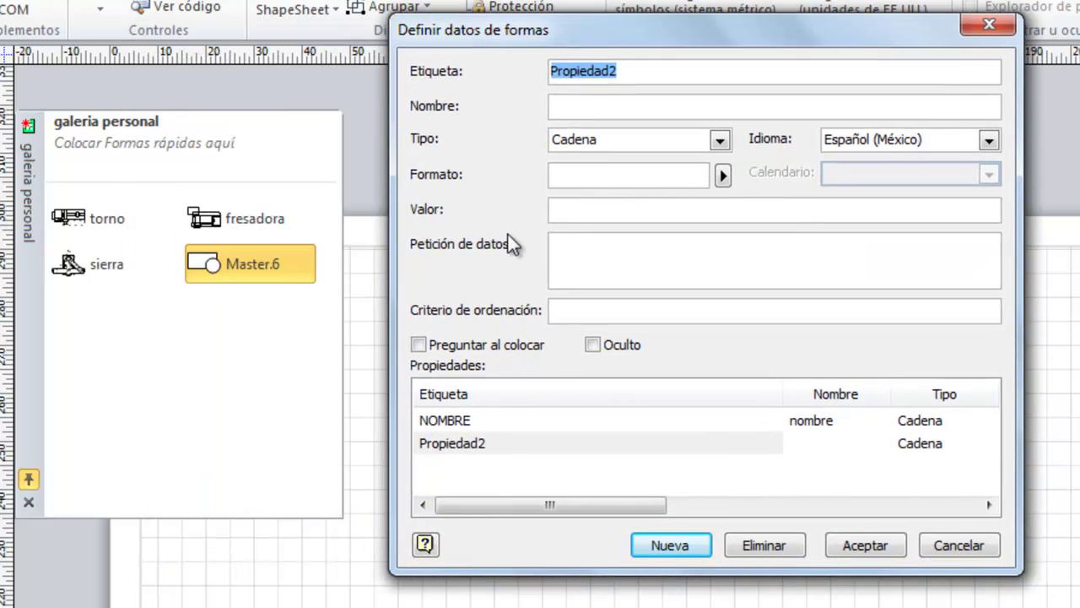
{"action": "left_click", "coordinate": [450, 420]}
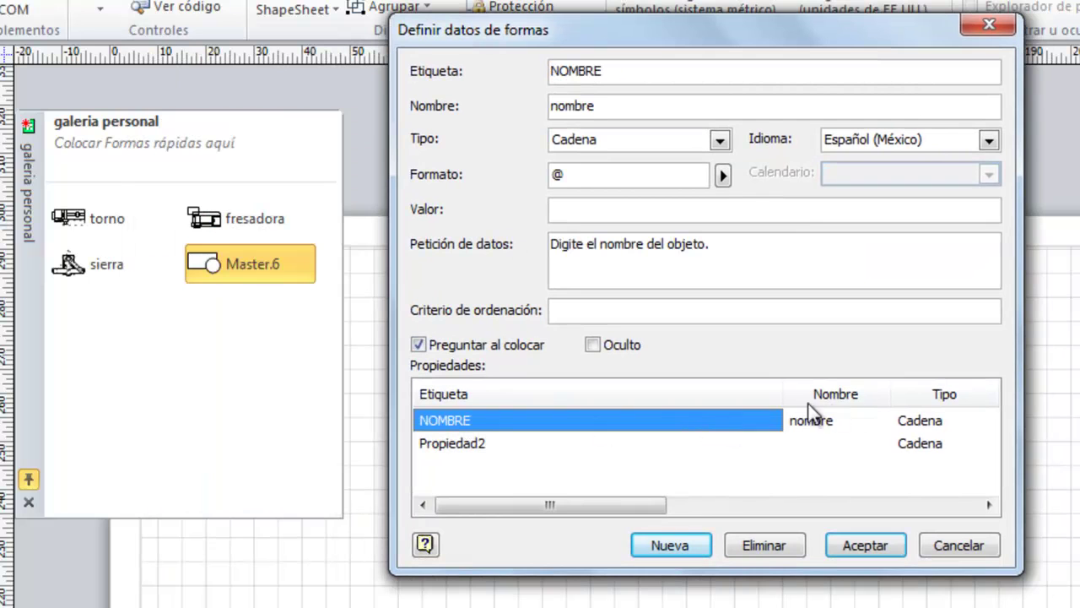
{"action": "left_click_drag", "start_coordinate": [783, 394], "coordinate": [593, 394]}
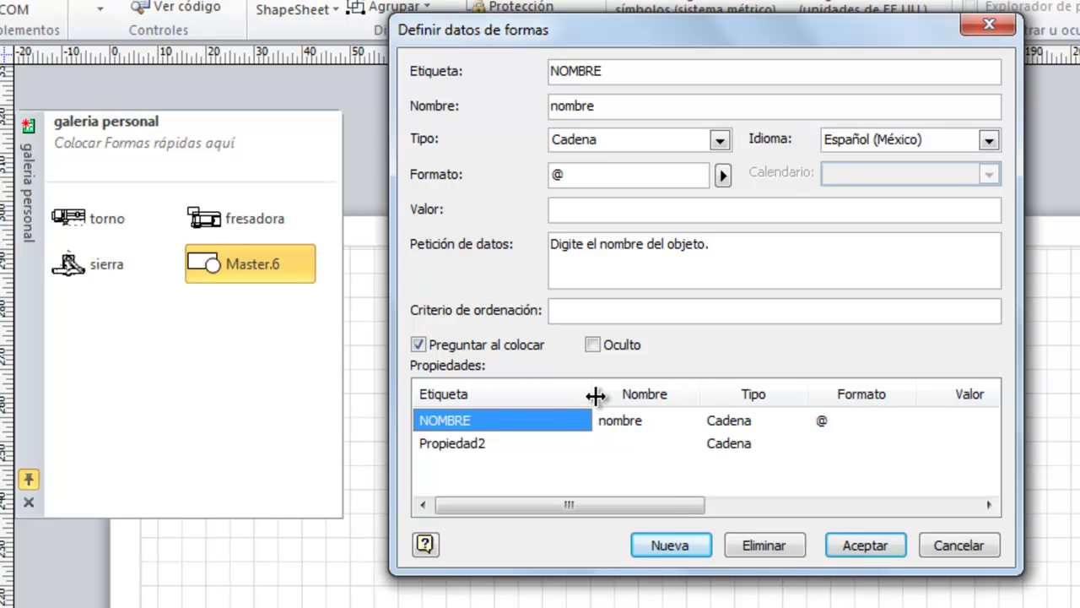
{"action": "left_click", "coordinate": [478, 445]}
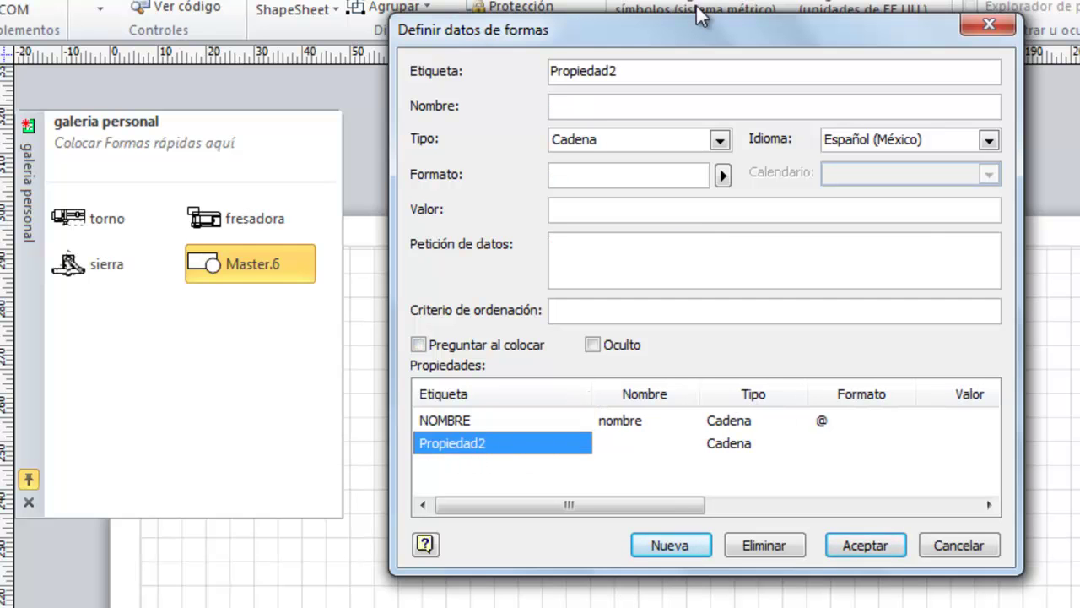
{"action": "left_click_drag", "start_coordinate": [635, 74], "coordinate": [501, 87]}
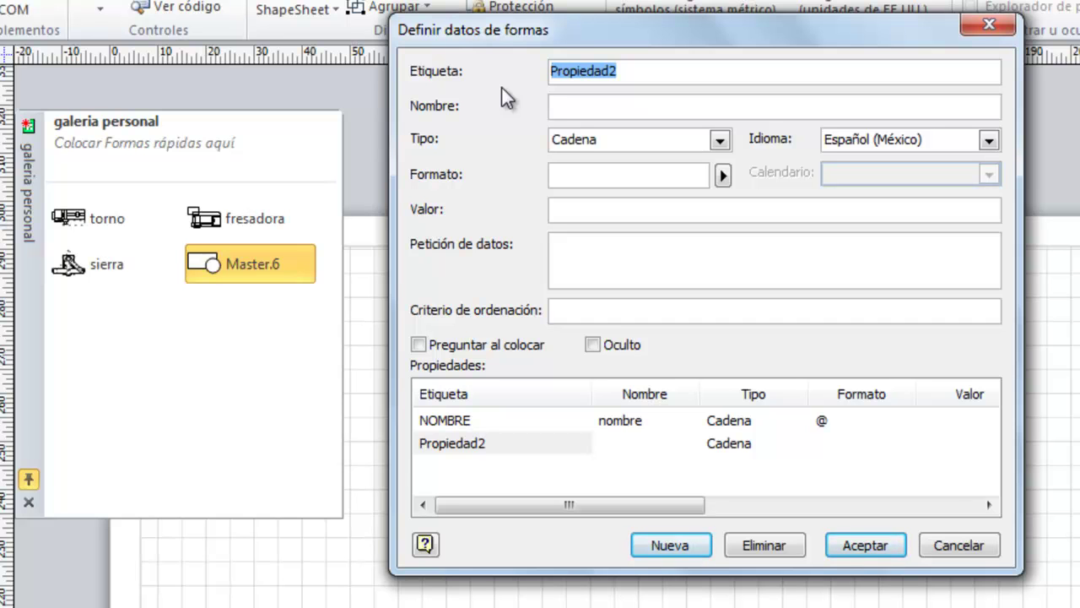
{"action": "type", "text": "ANCHO"}
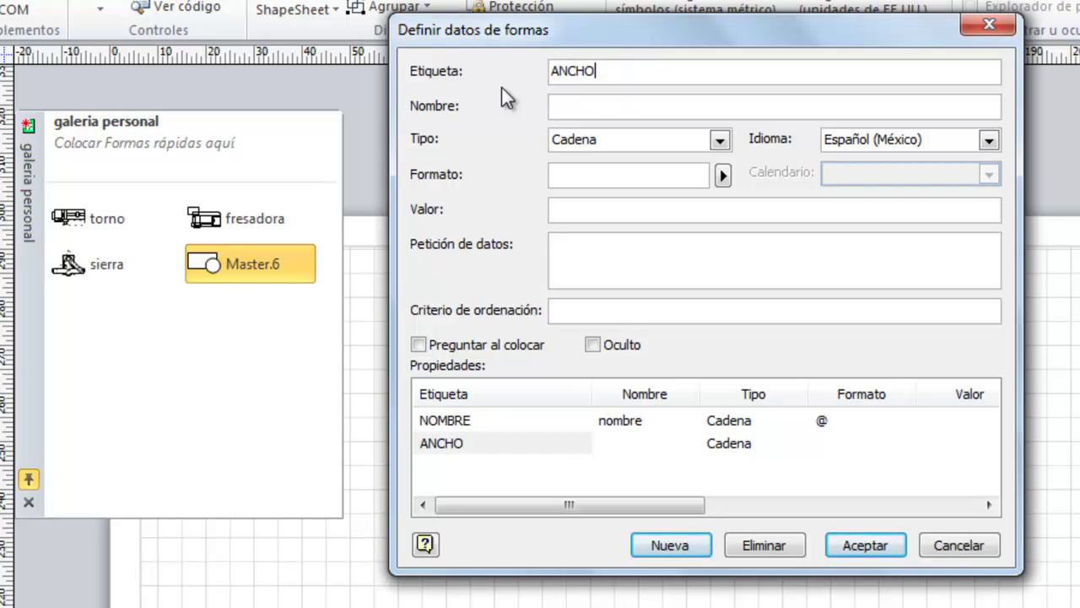
{"action": "left_click", "coordinate": [577, 102]}
{"action": "type", "text": "ancho"}
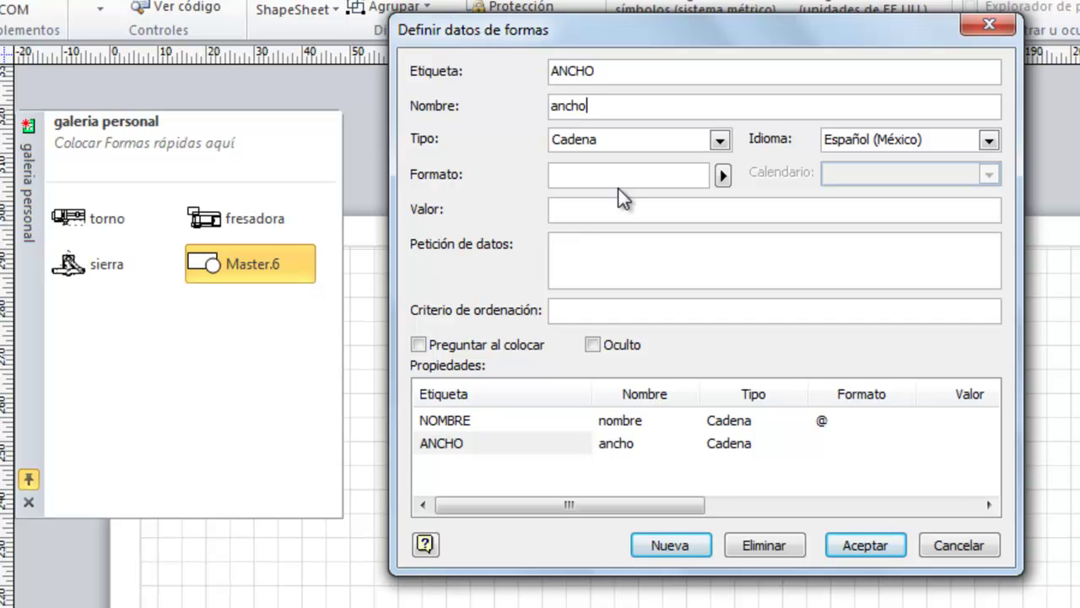
Set the ANCHO property's type to Número and its format to Pto. flotante (2,75)
{"action": "left_click", "coordinate": [589, 177]}
{"action": "left_click", "coordinate": [720, 141]}
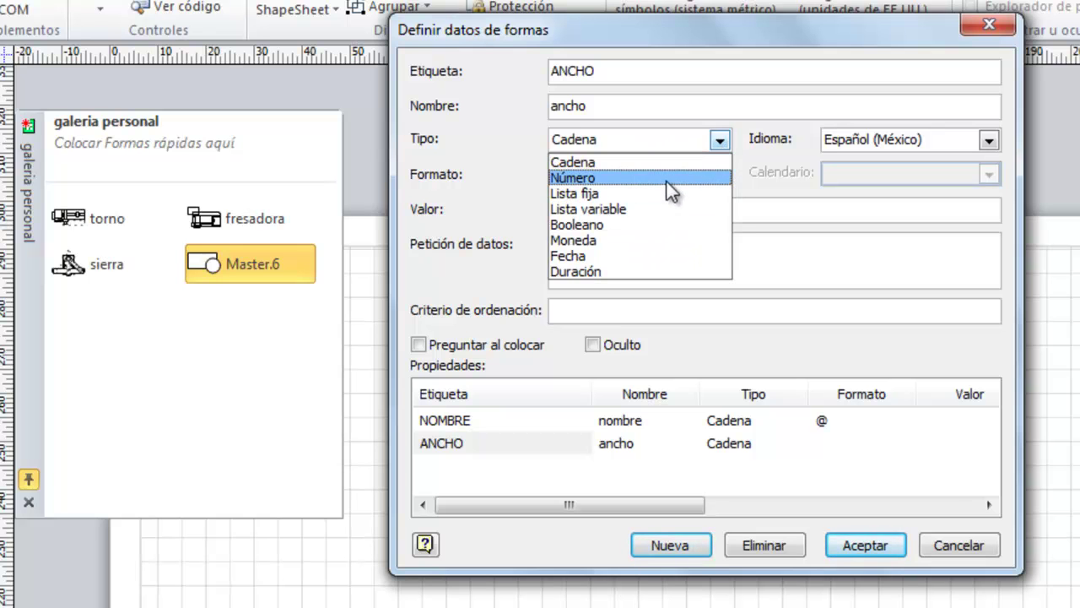
{"action": "left_click", "coordinate": [666, 179]}
{"action": "left_click", "coordinate": [723, 176]}
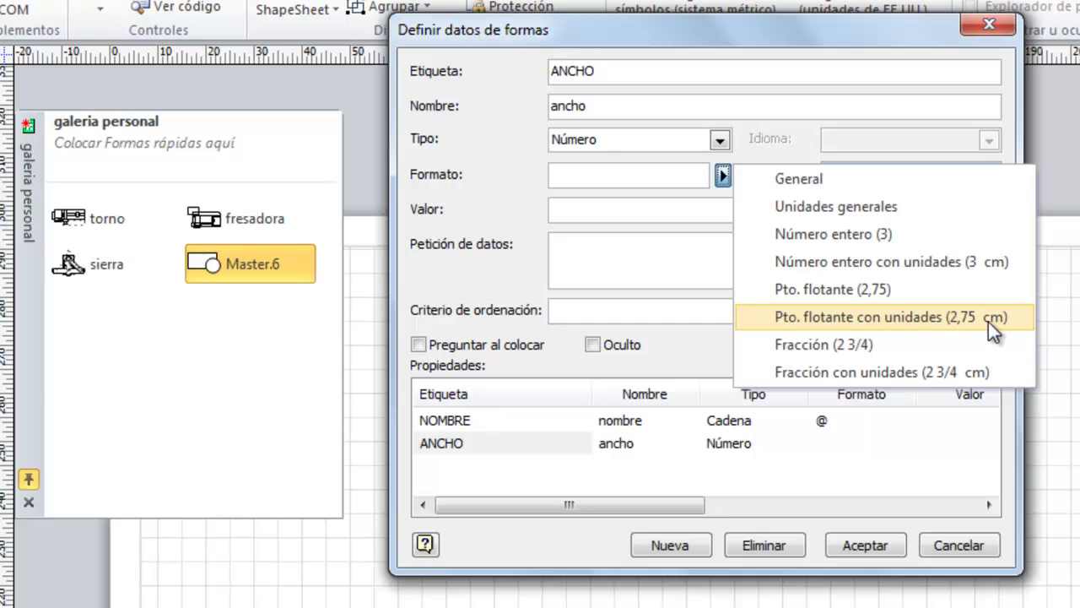
{"action": "left_click", "coordinate": [889, 288]}
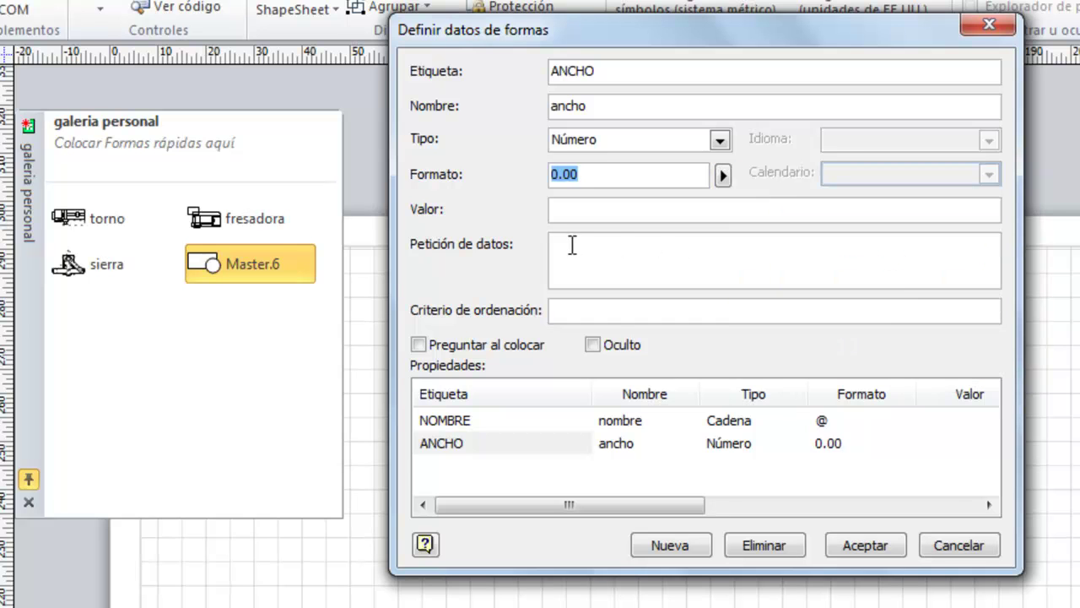
{"action": "left_click", "coordinate": [554, 211]}
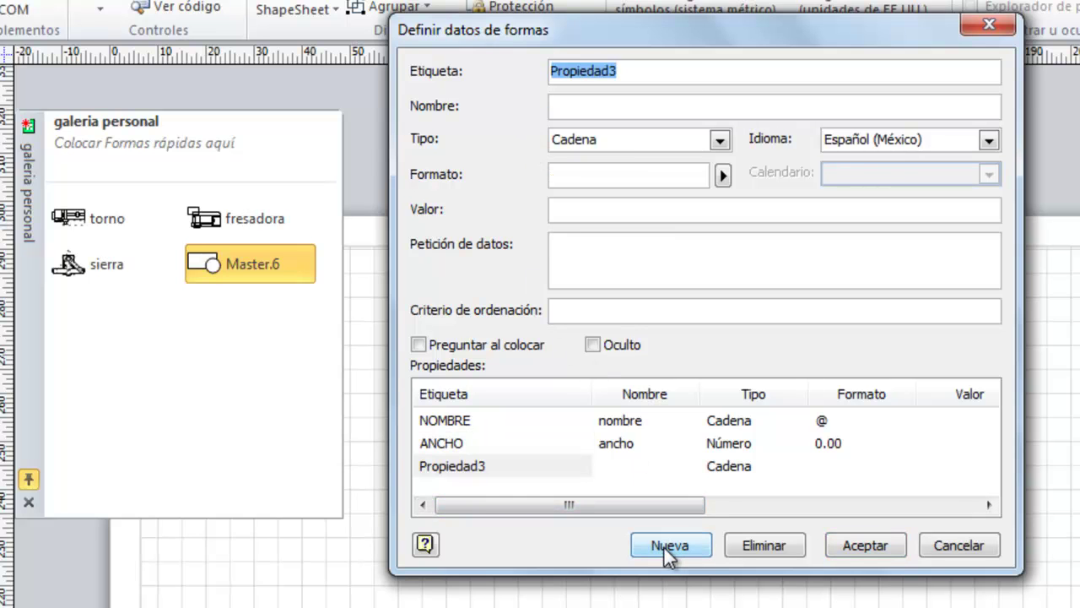
Add a third shape data property with the label FECHA and the internal name fecha
{"action": "type", "text": "FE"}
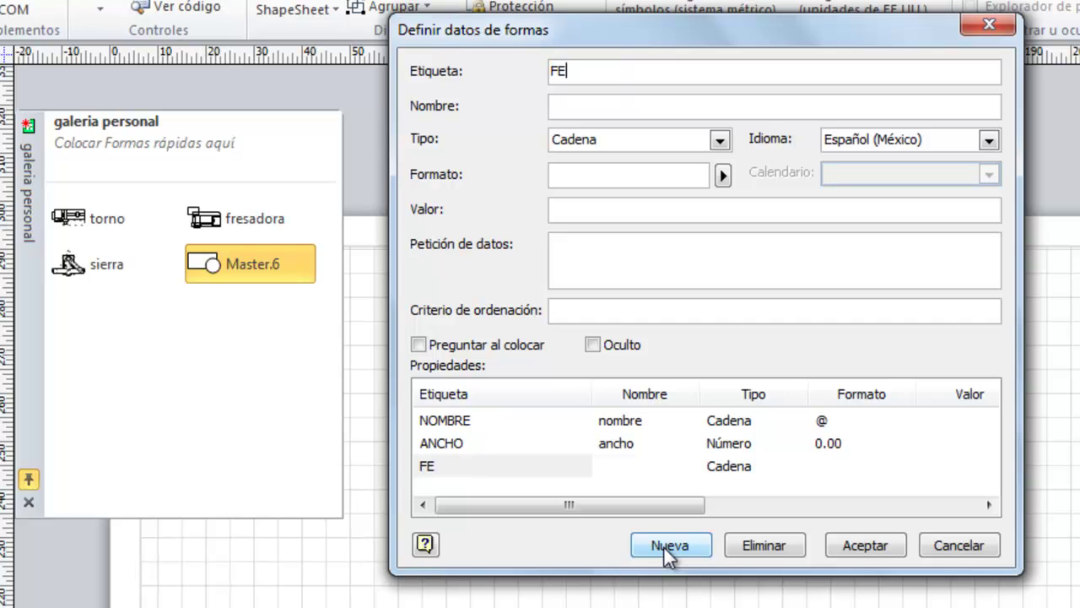
{"action": "type", "text": "CHA"}
{"action": "key", "text": "Tab"}
{"action": "type", "text": "fecha"}
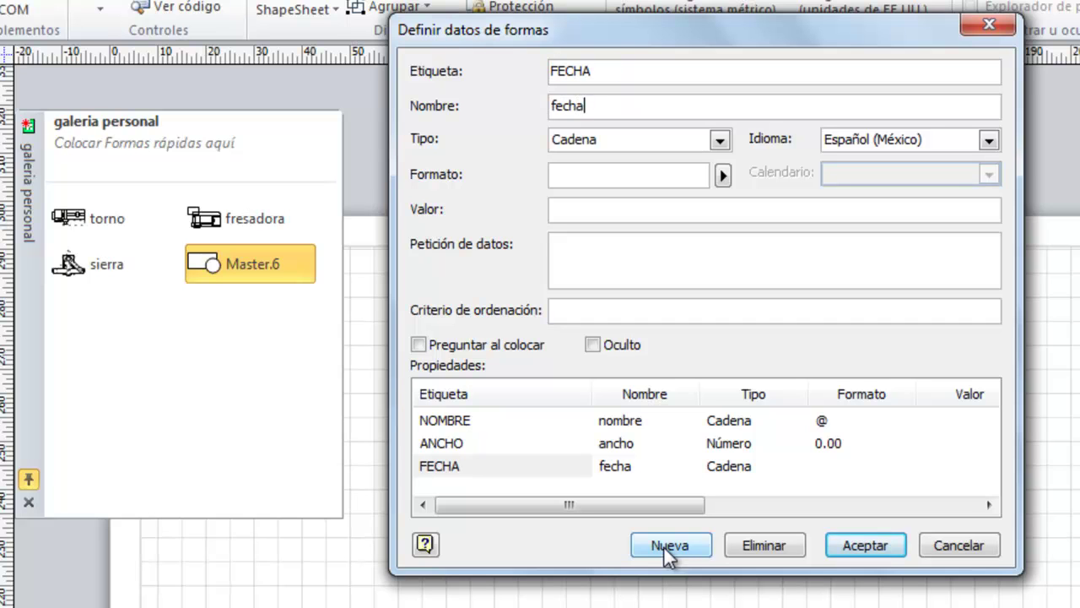
Set the FECHA property's type to Fecha and its format to the short date style 03/10/93
{"action": "left_click", "coordinate": [720, 141]}
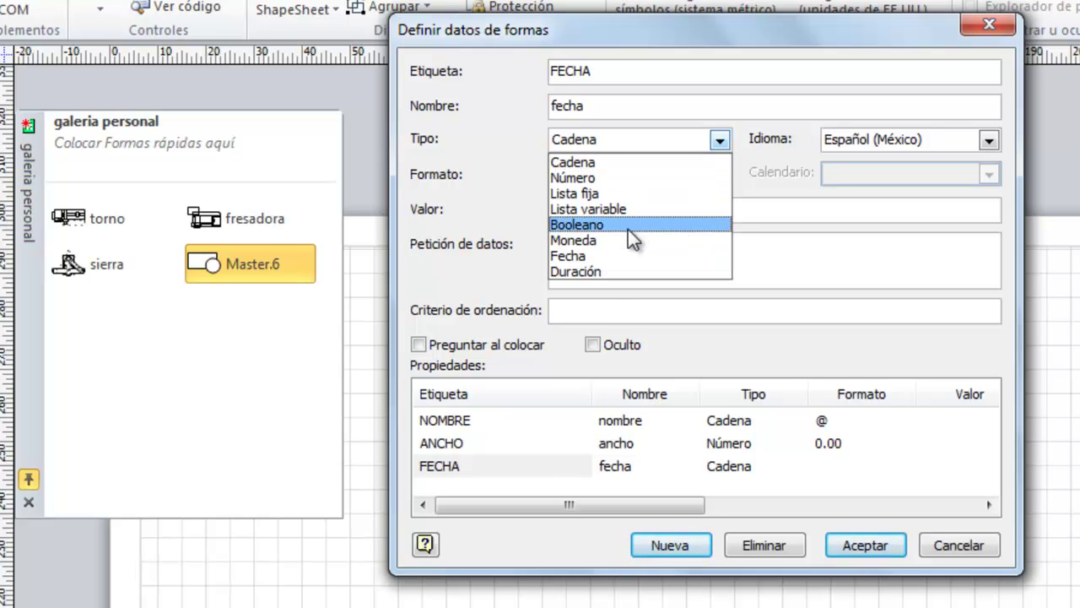
{"action": "left_click", "coordinate": [583, 256]}
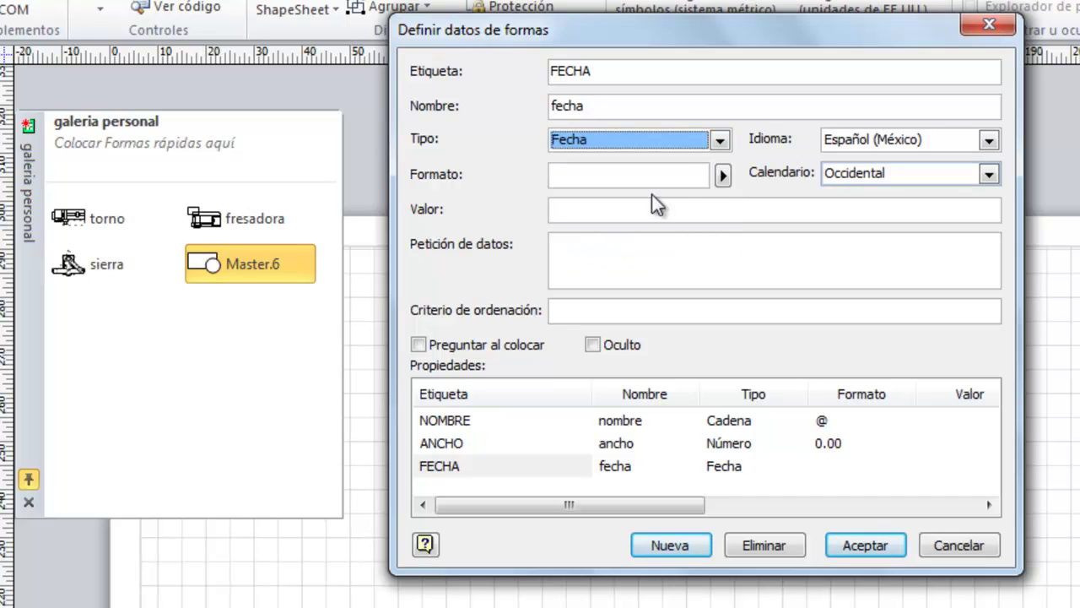
{"action": "left_click", "coordinate": [837, 176]}
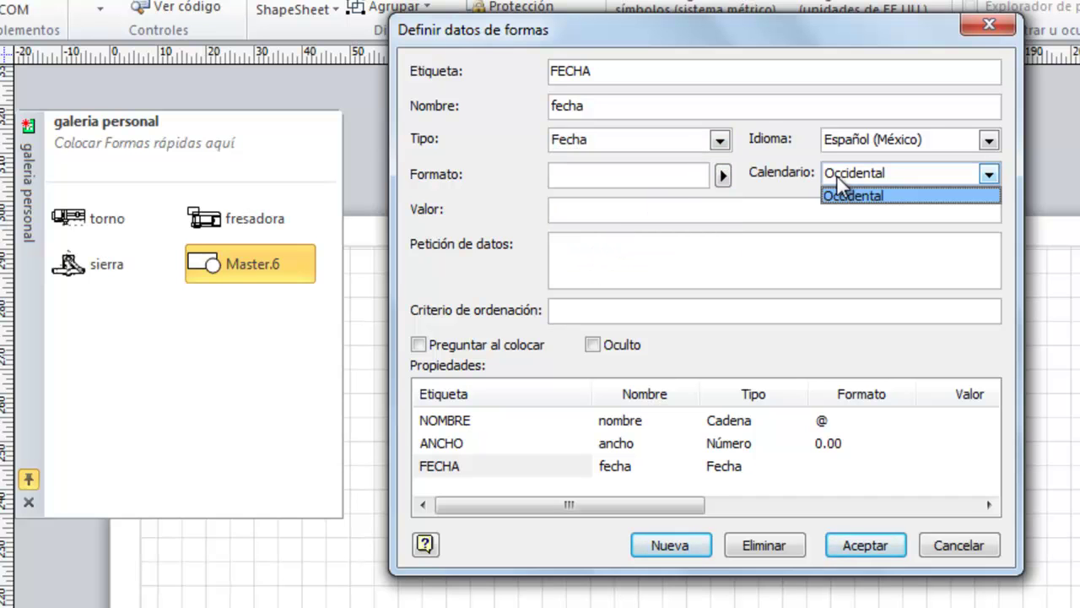
{"action": "left_click", "coordinate": [837, 176]}
{"action": "left_click", "coordinate": [722, 175]}
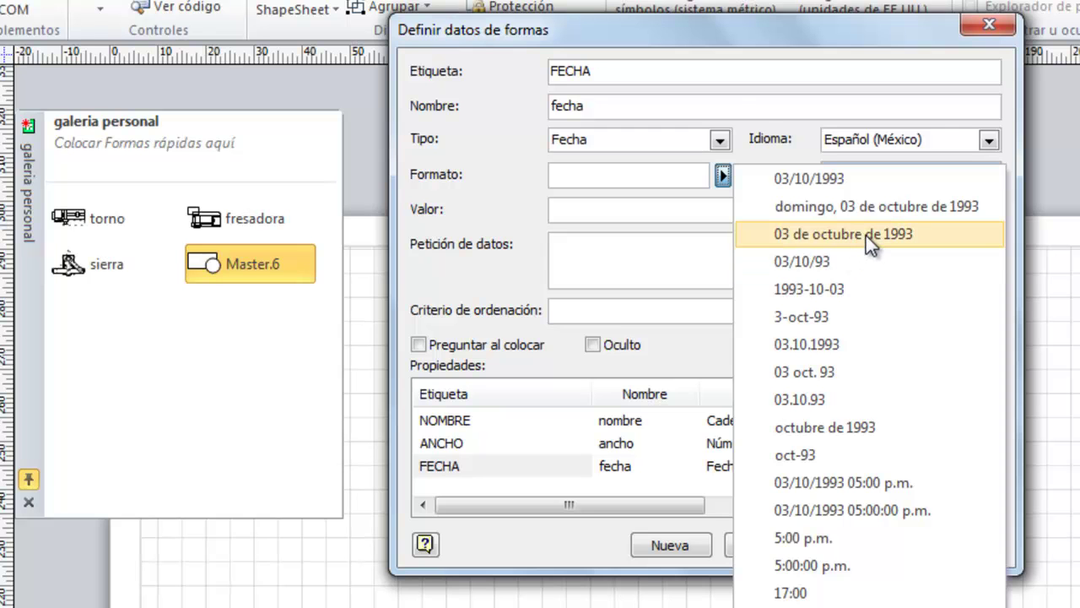
{"action": "left_click", "coordinate": [801, 261]}
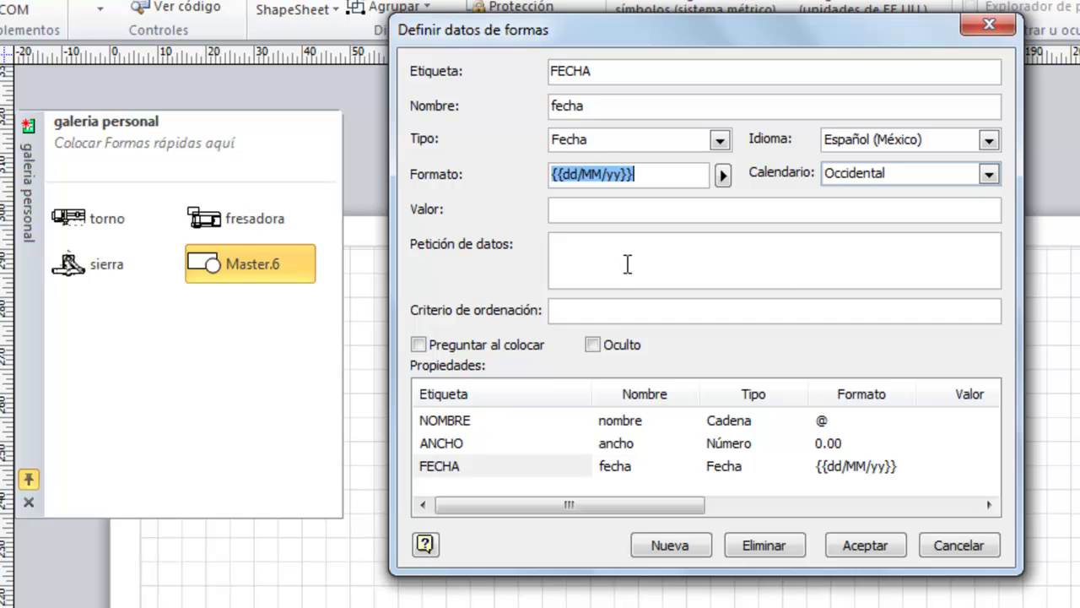
Enable Preguntar al colocar for FECHA, set its data prompt to "Seleccione la fecha en que se adquirió el activo", and accept the definitions
{"action": "left_click", "coordinate": [557, 256]}
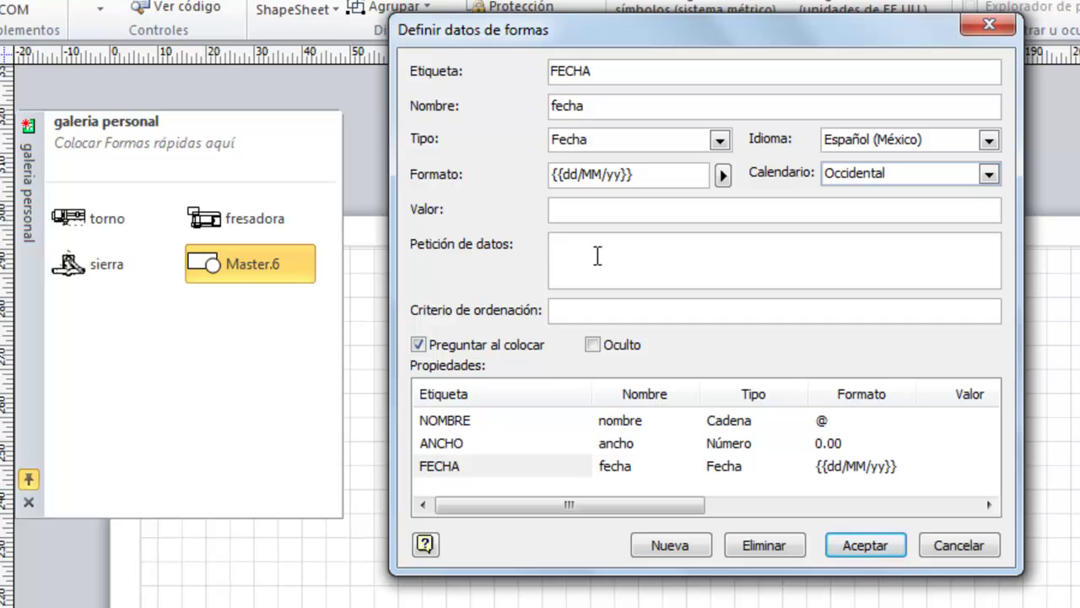
{"action": "type", "text": "Seleccione la fecha"}
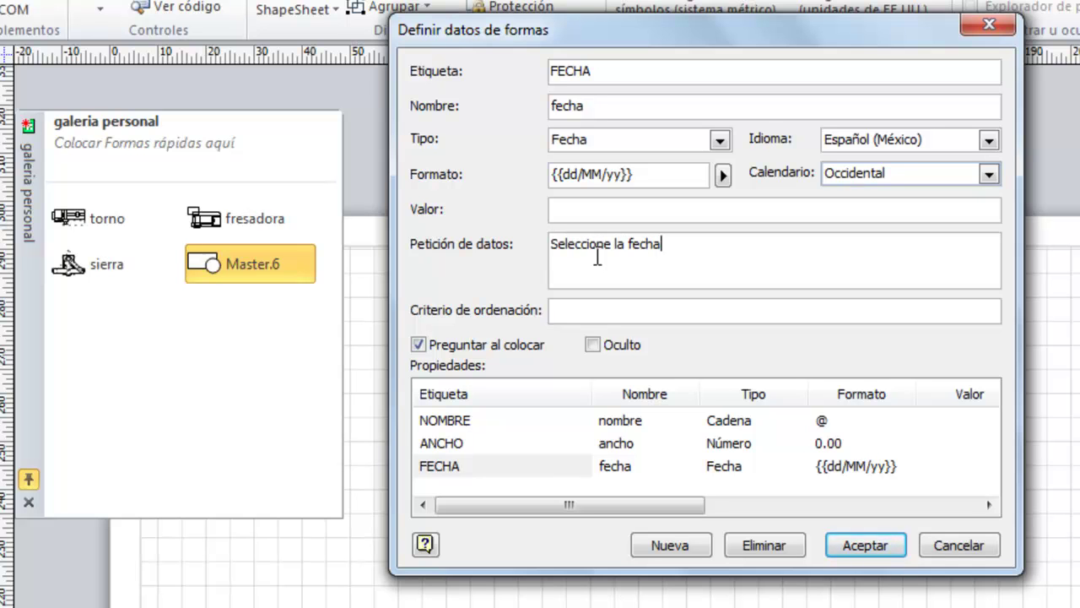
{"action": "type", "text": " en que se adquirió "}
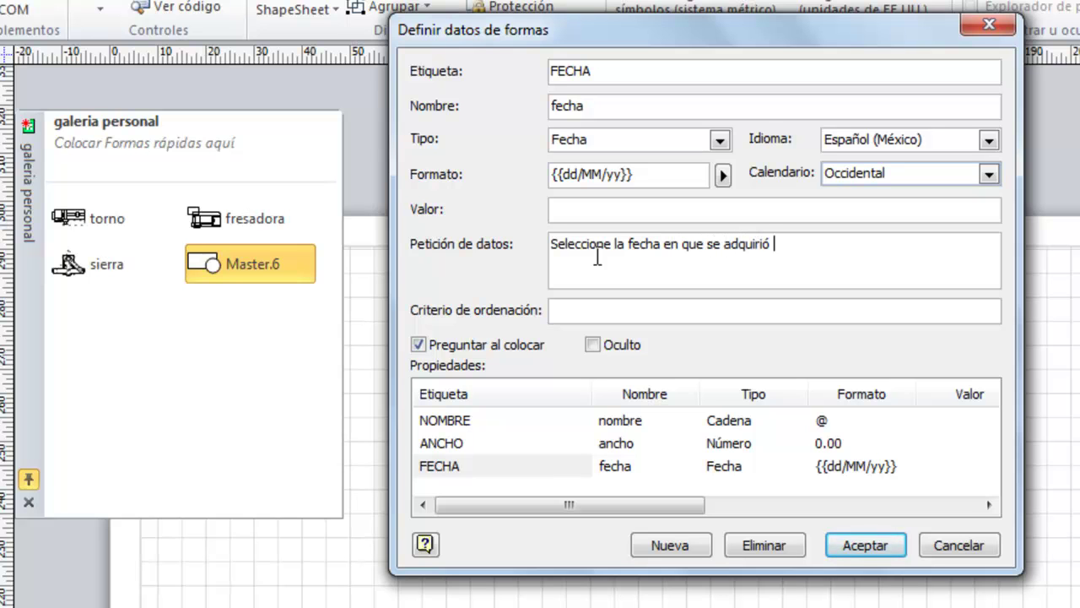
{"action": "type", "text": "el activo"}
{"action": "left_click", "coordinate": [850, 545]}
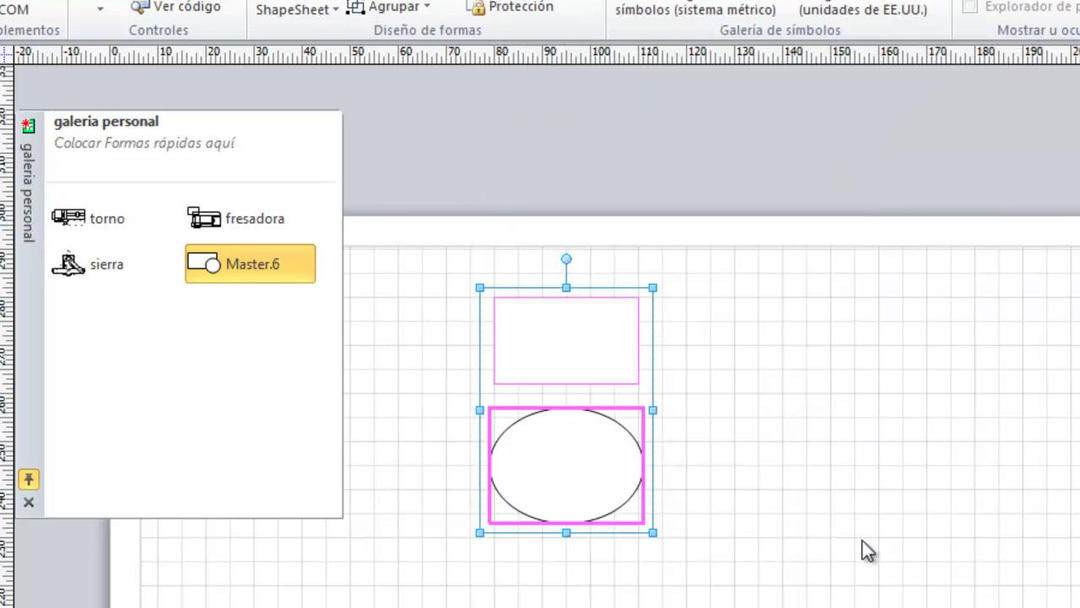
Show the Datos de formas window for the rectangle and narrow it to uncover more of the page
{"action": "left_click", "coordinate": [867, 550]}
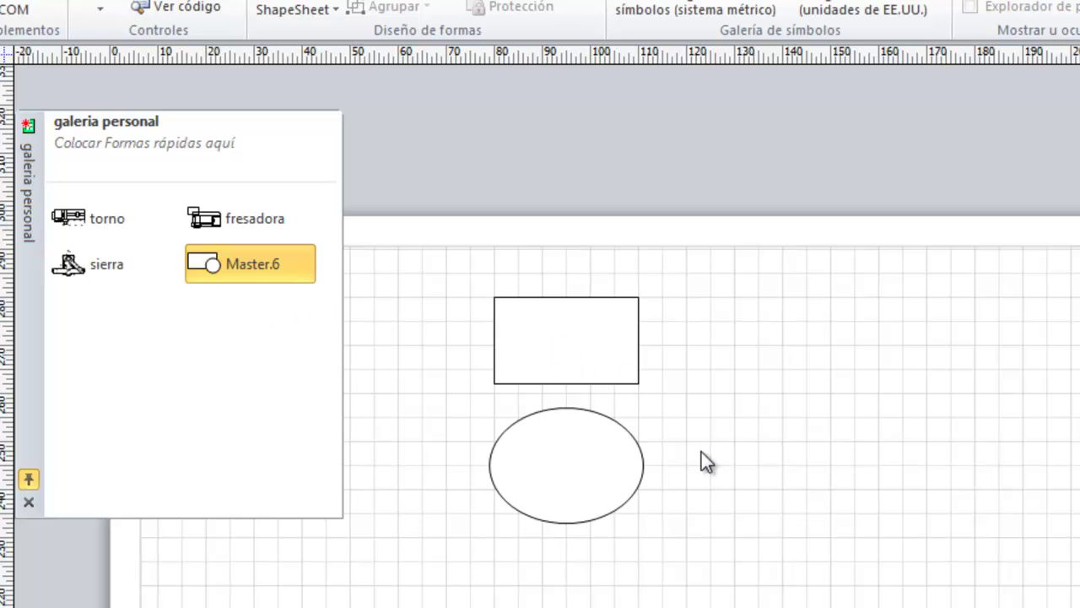
{"action": "scroll", "coordinate": [704, 457], "scroll_direction": "down", "scroll_amount": 3}
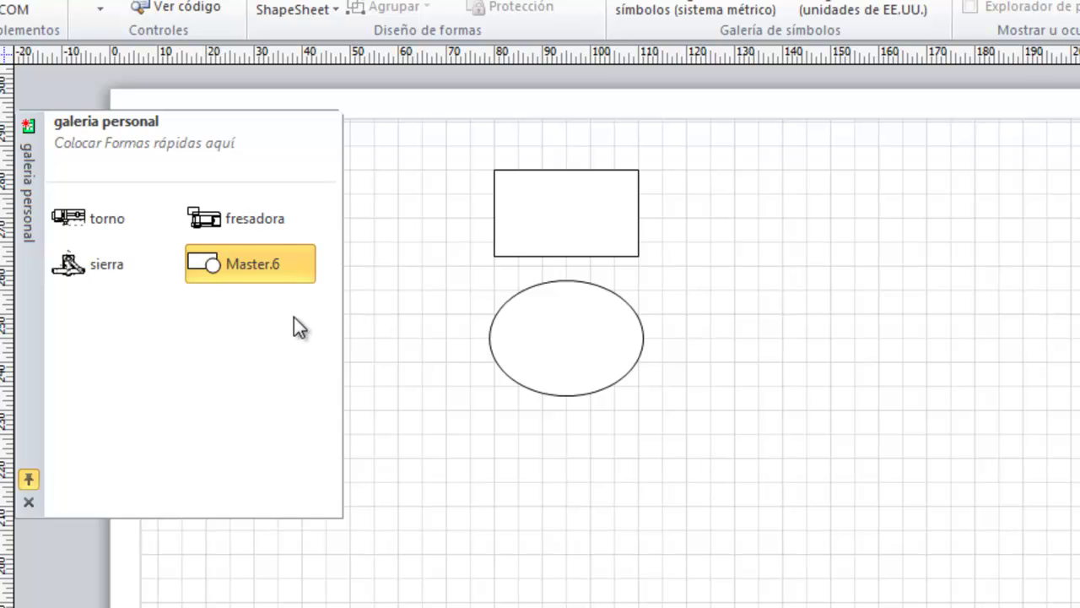
{"action": "left_click", "coordinate": [574, 216]}
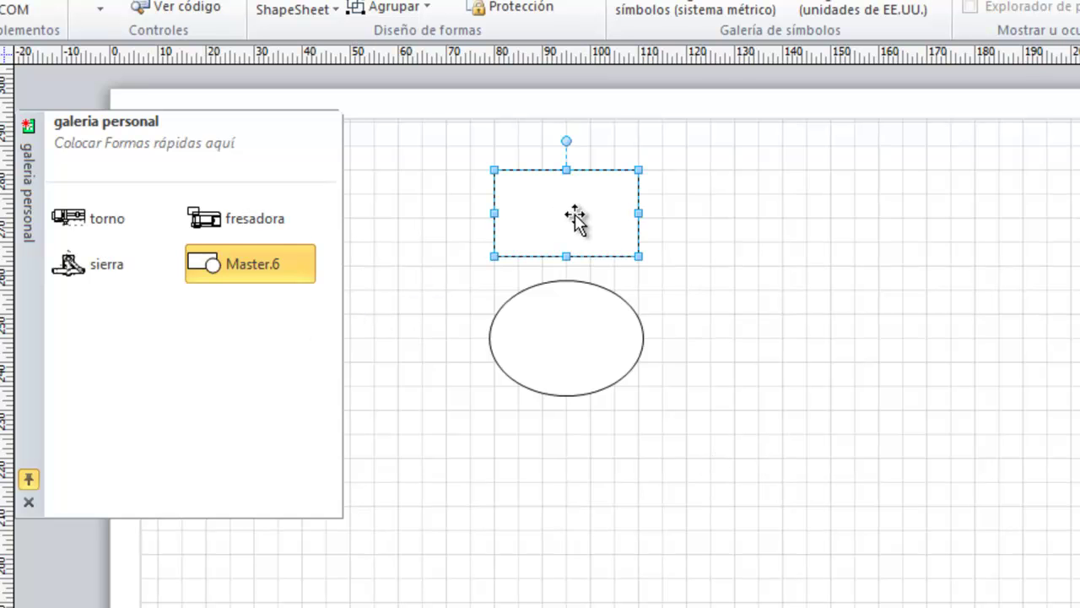
{"action": "right_click", "coordinate": [575, 219]}
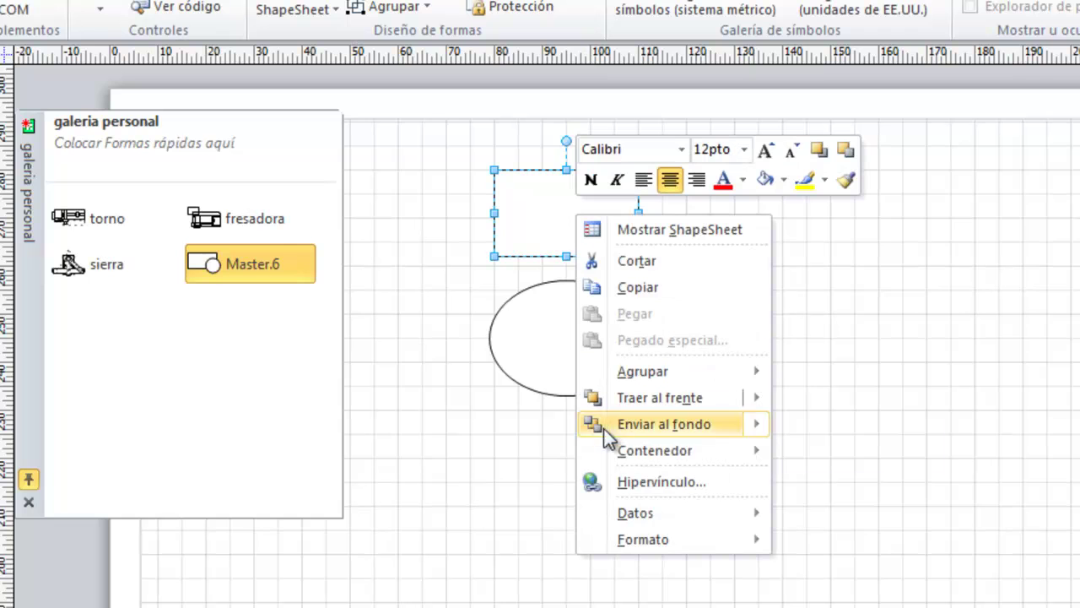
{"action": "mouse_move", "coordinate": [673, 520]}
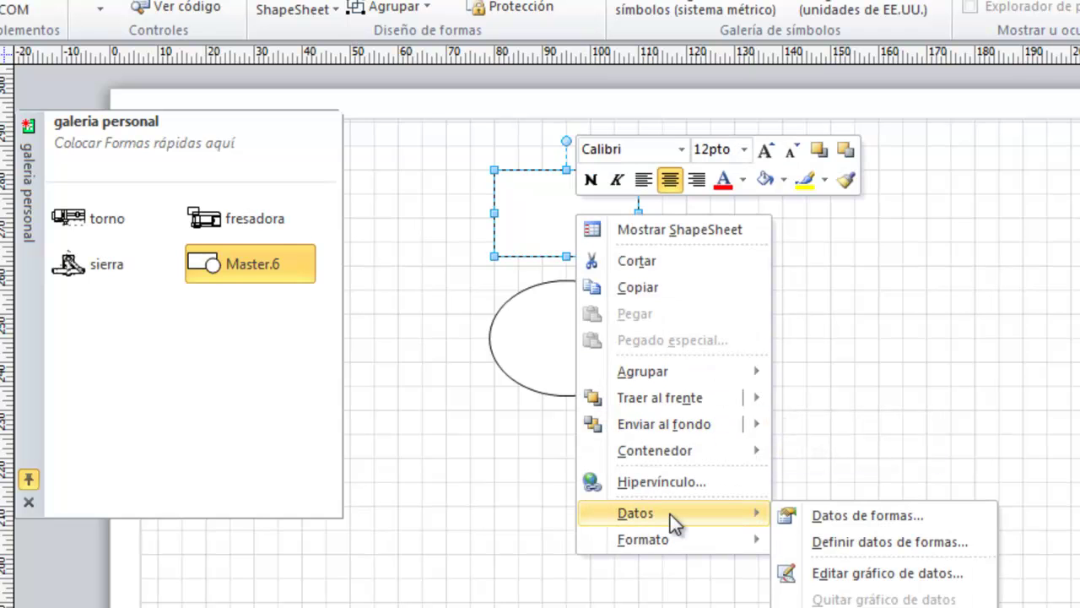
{"action": "left_click", "coordinate": [838, 514]}
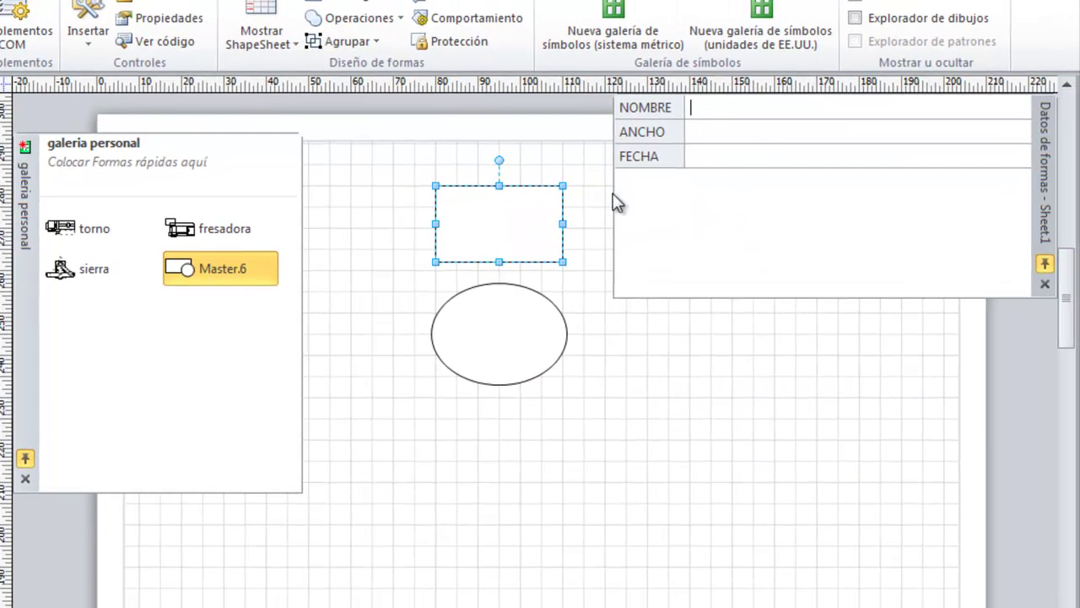
{"action": "left_click_drag", "start_coordinate": [614, 199], "coordinate": [780, 200]}
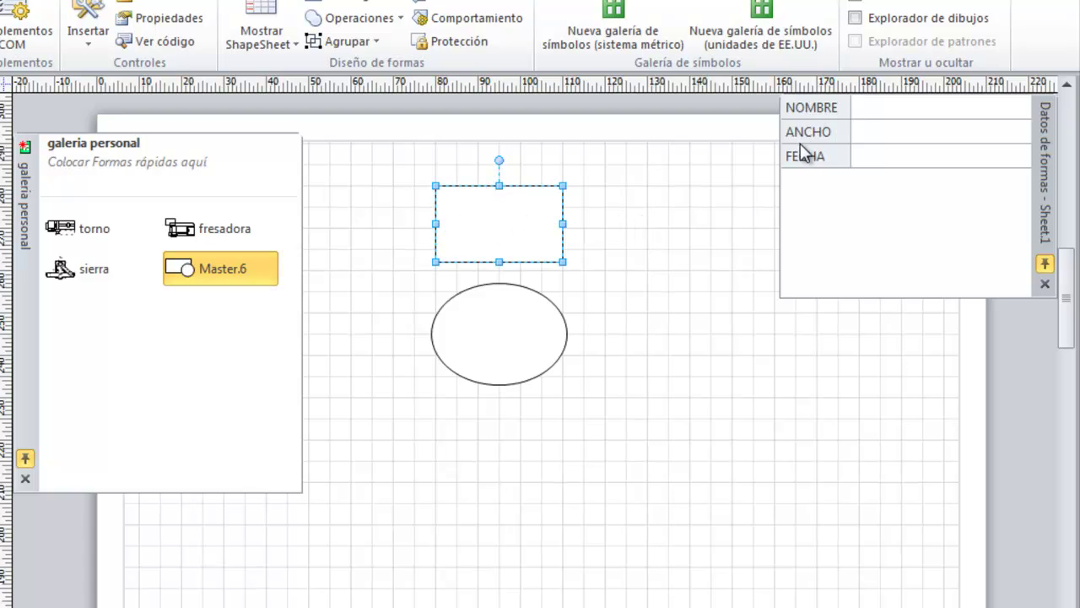
Compare the shape data fields of the rectangle and the ellipse by selecting each shape in turn
{"action": "left_click", "coordinate": [495, 322]}
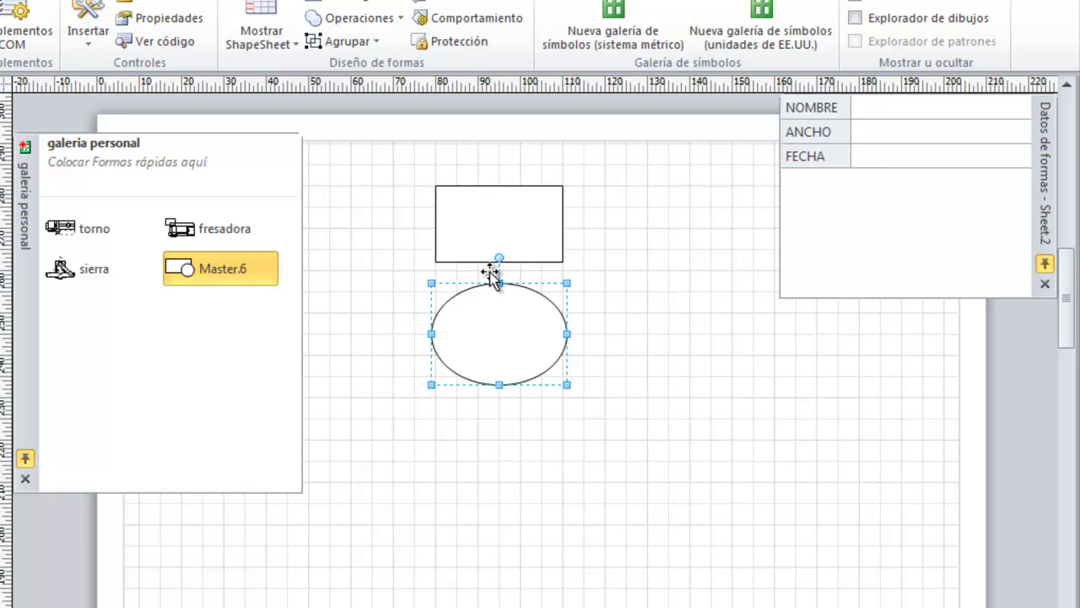
{"action": "left_click", "coordinate": [482, 229]}
{"action": "left_click", "coordinate": [489, 332]}
{"action": "left_click", "coordinate": [474, 231]}
{"action": "left_click", "coordinate": [494, 329]}
{"action": "left_click", "coordinate": [503, 225]}
{"action": "left_click", "coordinate": [668, 228]}
{"action": "left_click", "coordinate": [516, 243]}
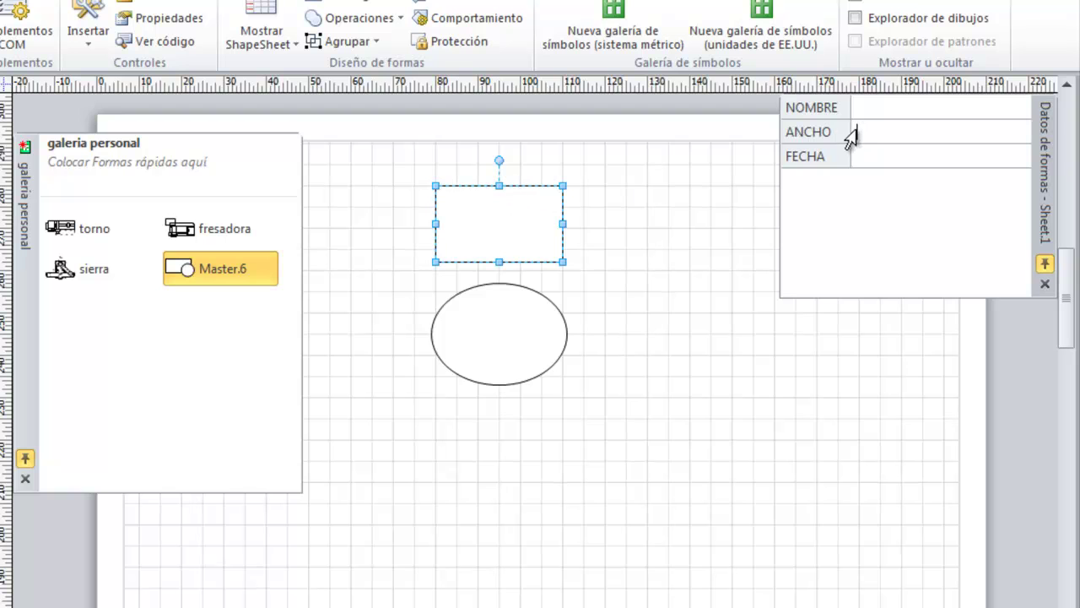
{"action": "left_click", "coordinate": [512, 321]}
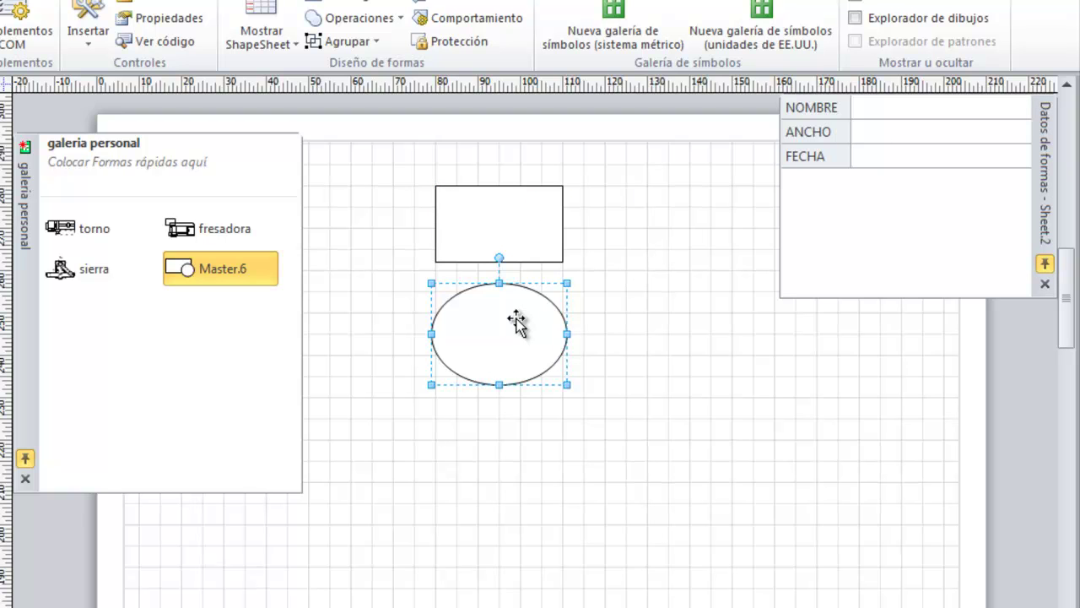
{"action": "left_click", "coordinate": [605, 303]}
{"action": "left_click", "coordinate": [506, 224]}
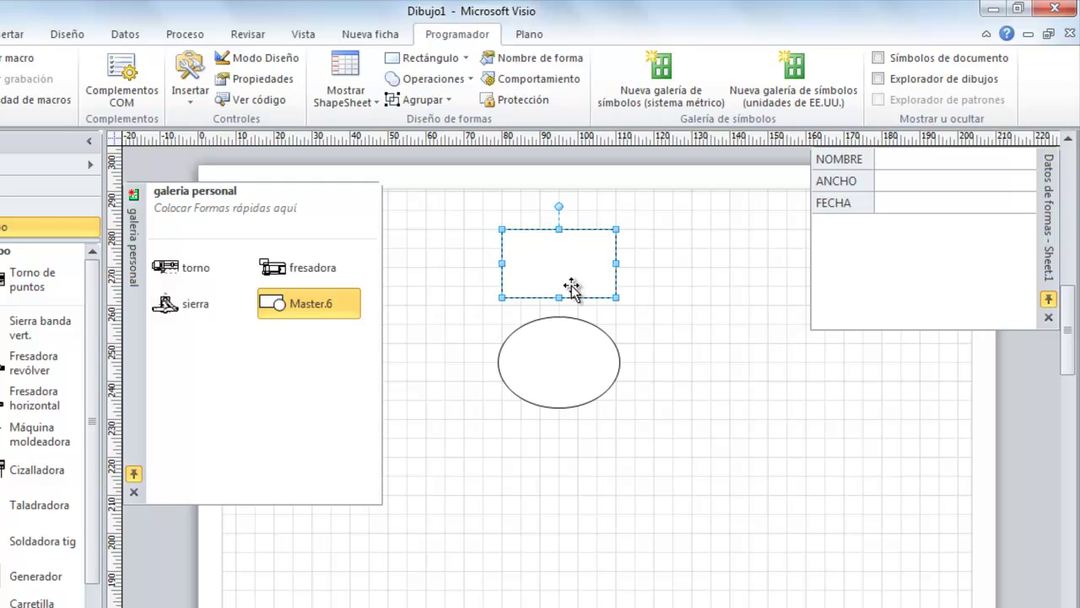
{"action": "left_click", "coordinate": [558, 363]}
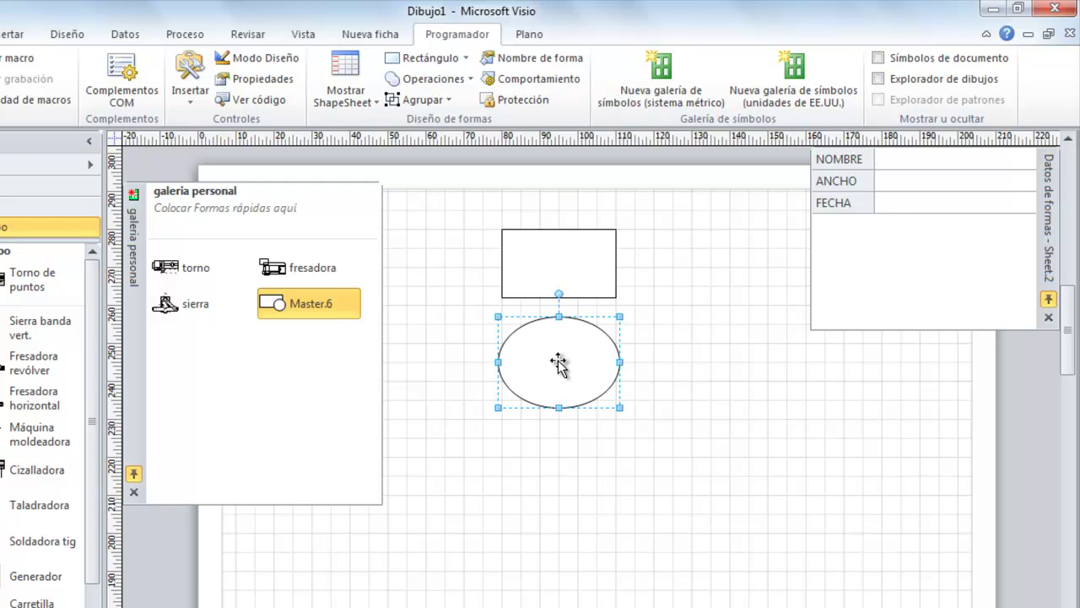
Open the ShapeSheet of the rectangle and maximize its window
{"action": "left_click", "coordinate": [554, 265]}
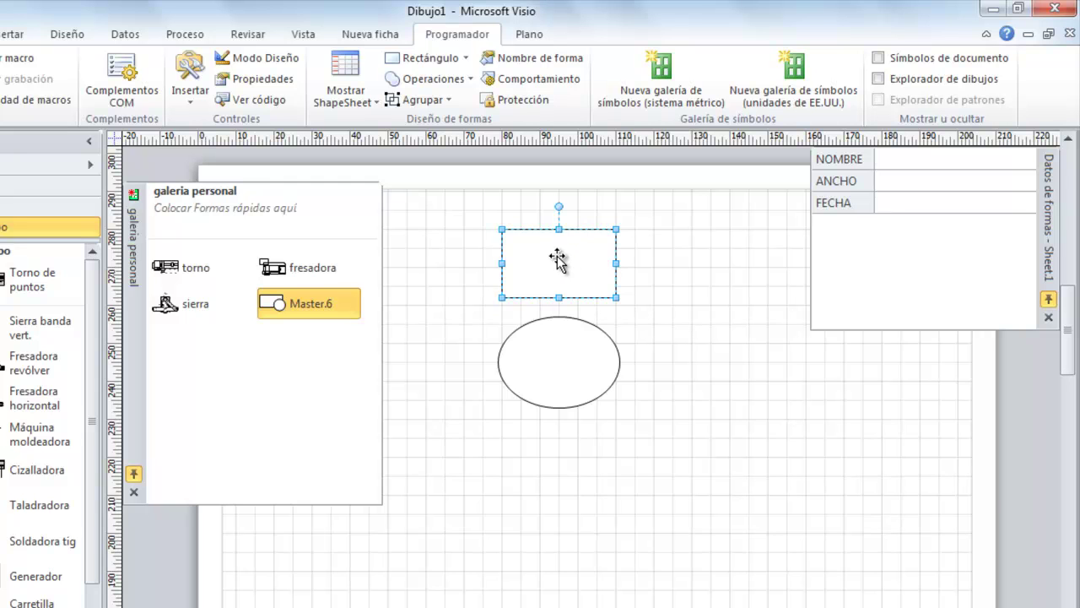
{"action": "right_click", "coordinate": [558, 261]}
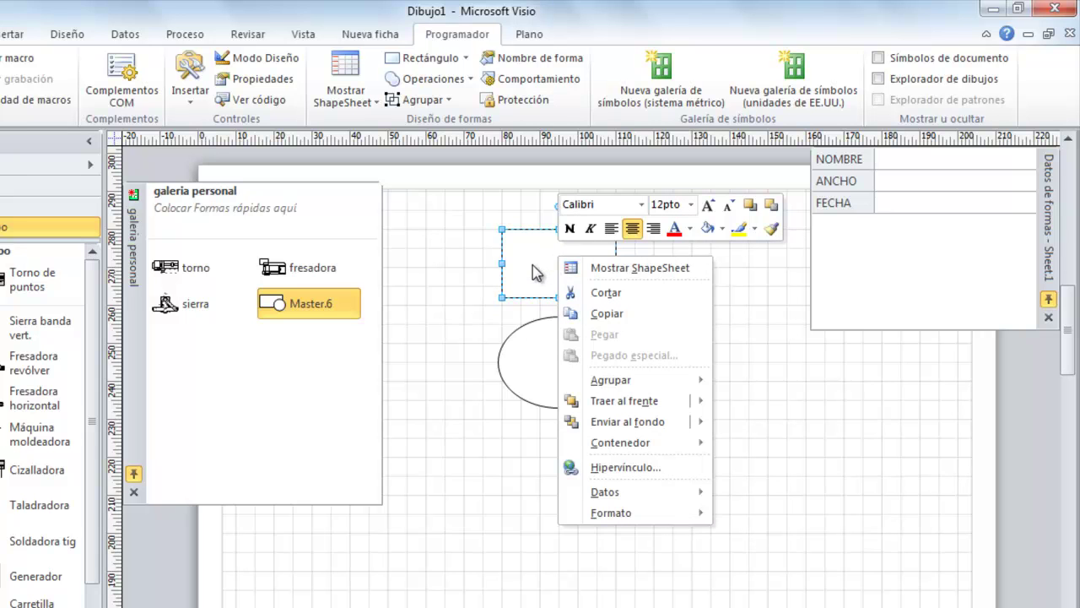
{"action": "key", "text": "Escape"}
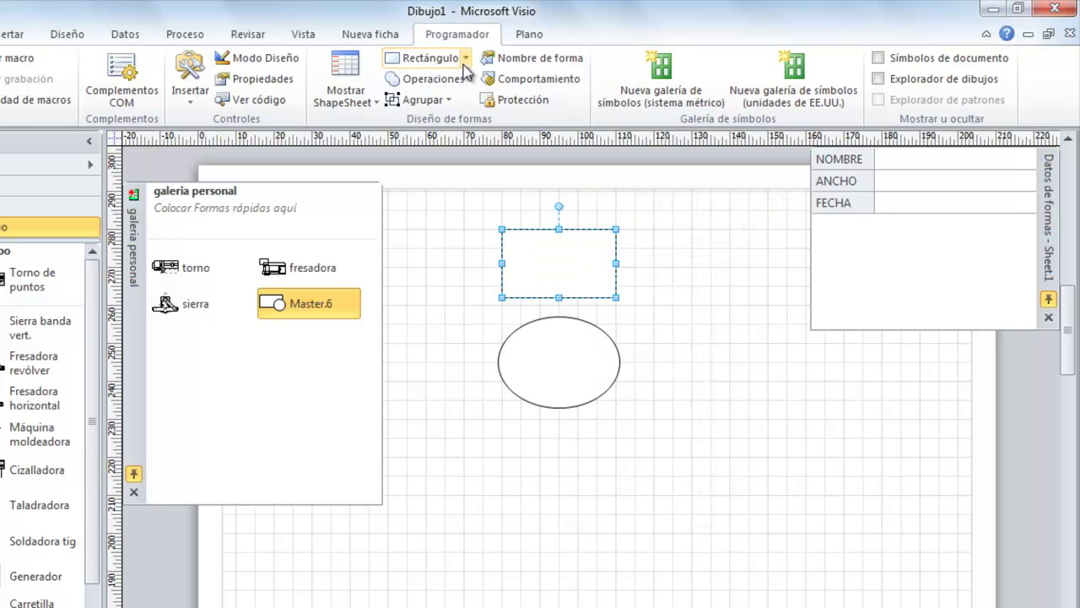
{"action": "left_click", "coordinate": [353, 86]}
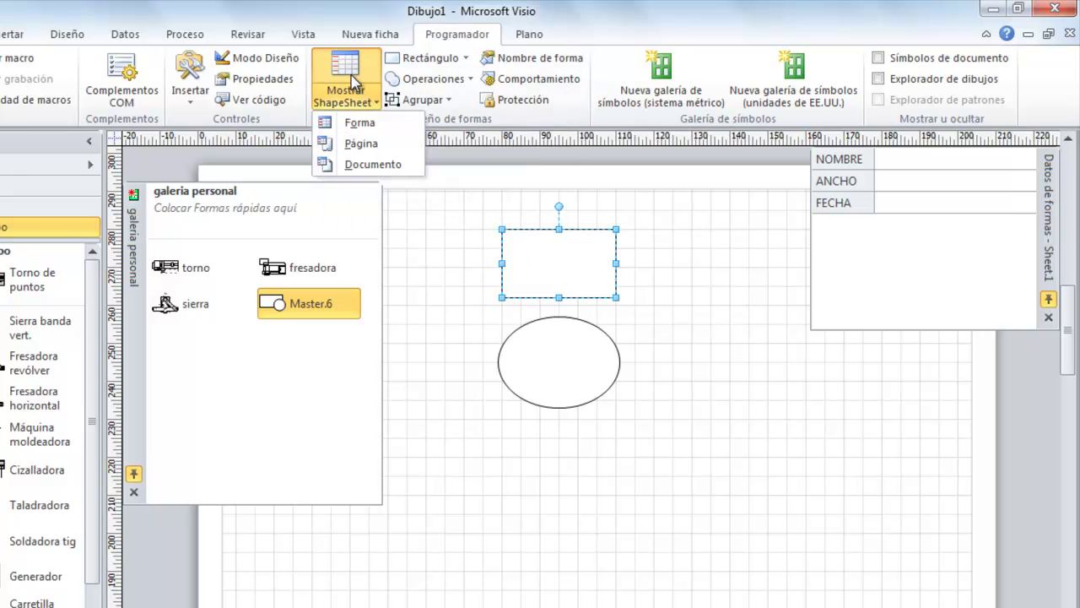
{"action": "left_click", "coordinate": [543, 264]}
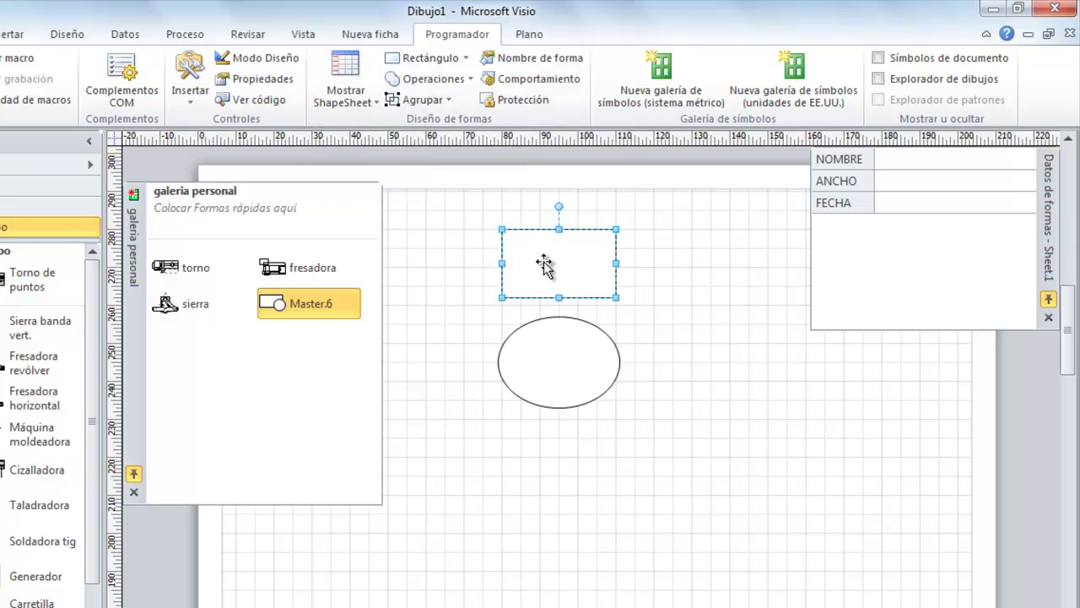
{"action": "right_click", "coordinate": [544, 266]}
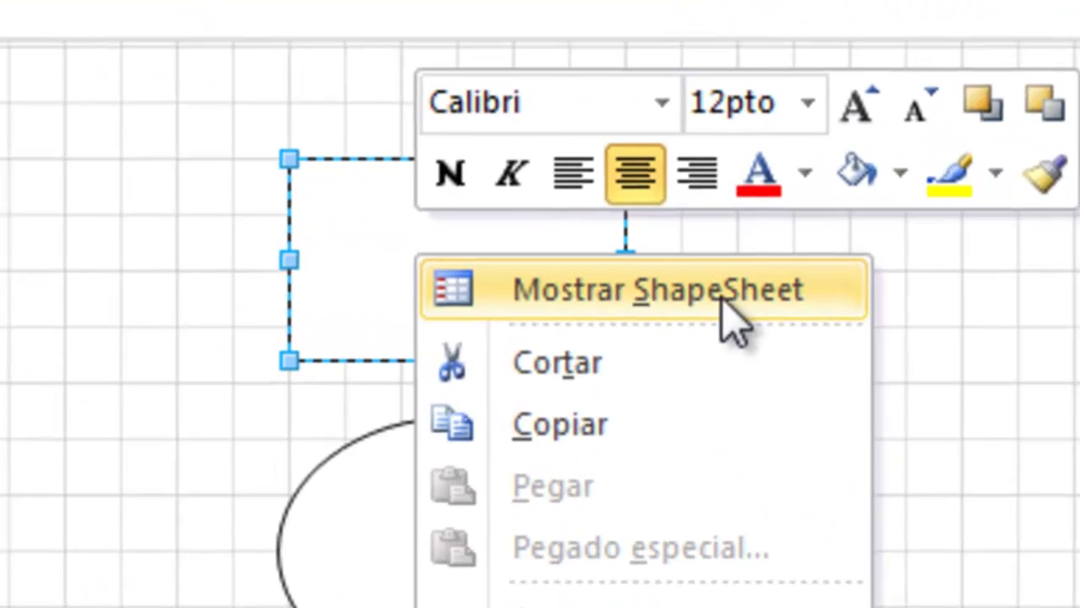
{"action": "left_click", "coordinate": [732, 321]}
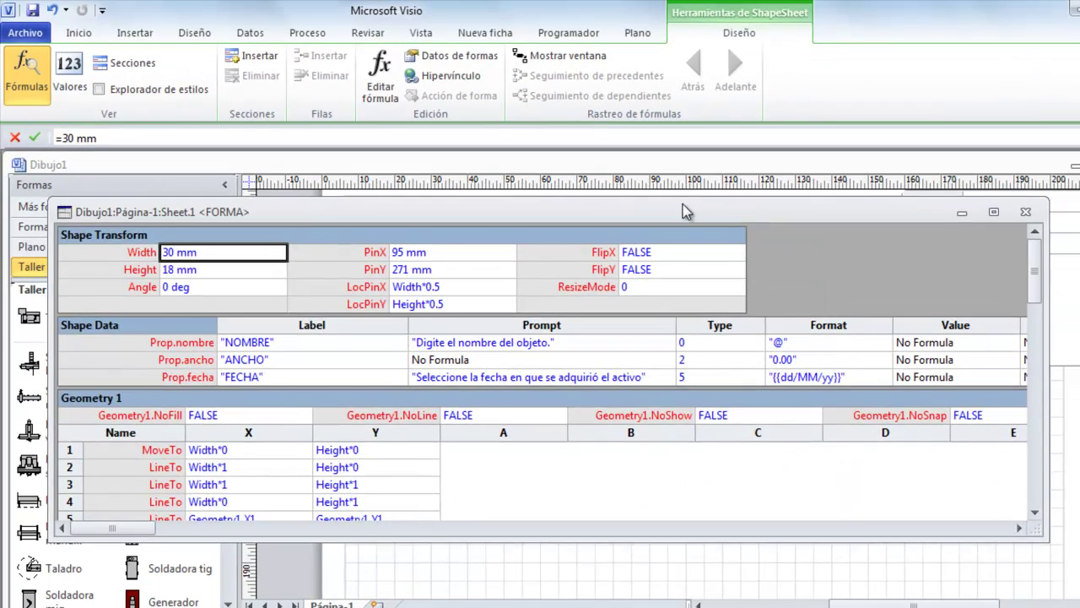
{"action": "left_click_drag", "start_coordinate": [685, 211], "coordinate": [741, 180]}
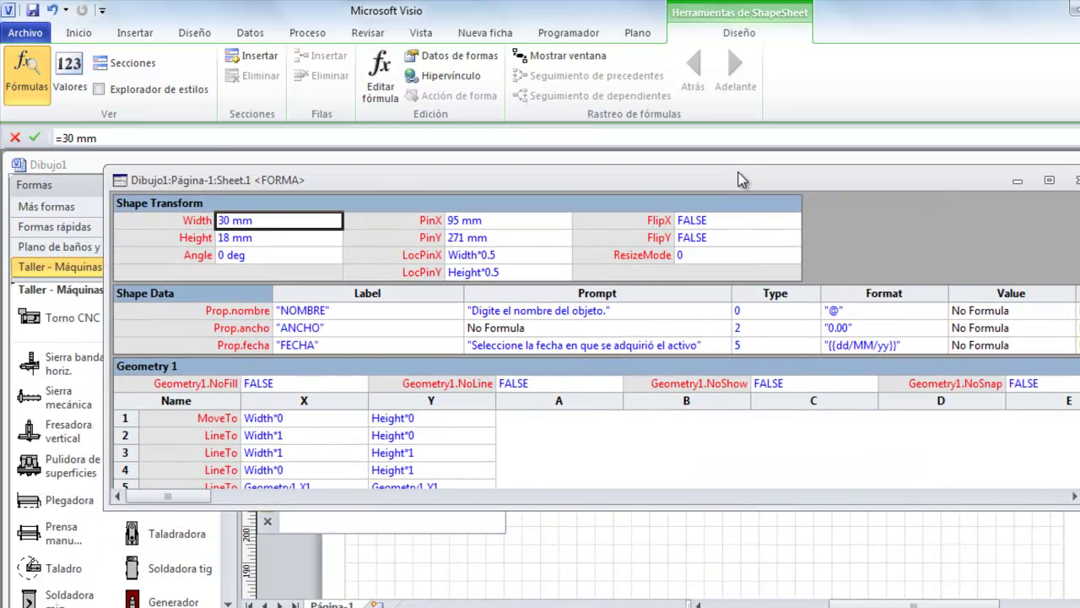
{"action": "double_click", "coordinate": [817, 183]}
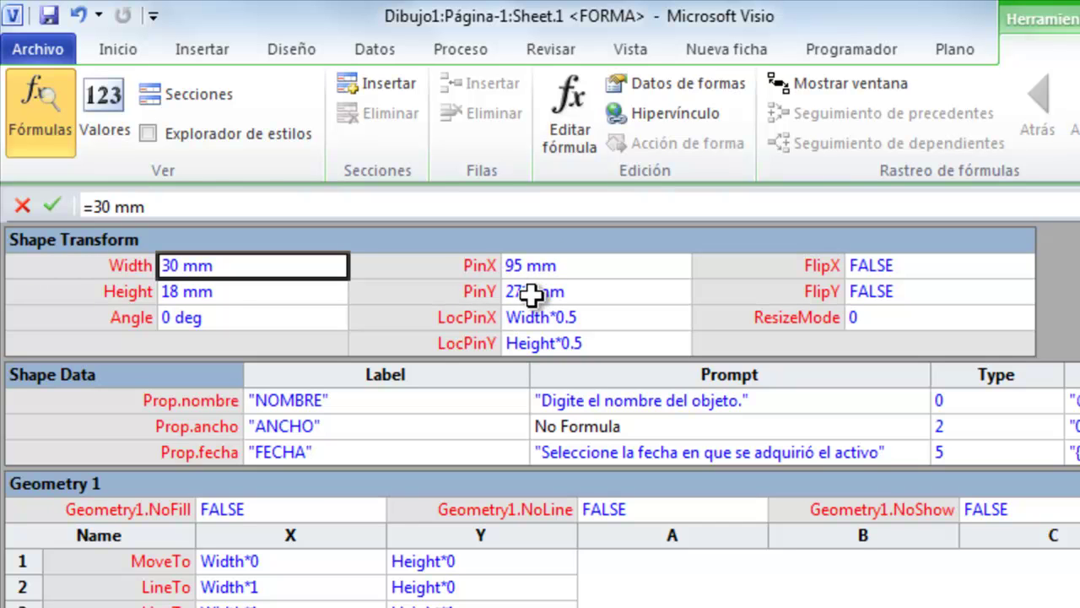
Examine the LocPinX and LocPinY formulas in the Shape Transform section without changing them
{"action": "left_click", "coordinate": [591, 319]}
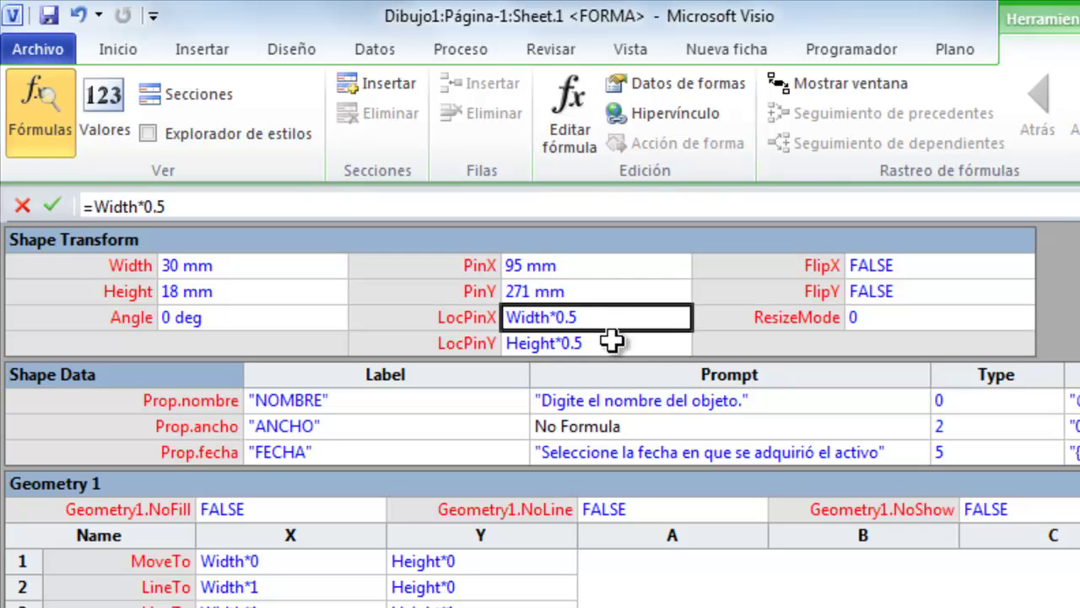
{"action": "left_click", "coordinate": [615, 342]}
{"action": "left_click", "coordinate": [614, 319]}
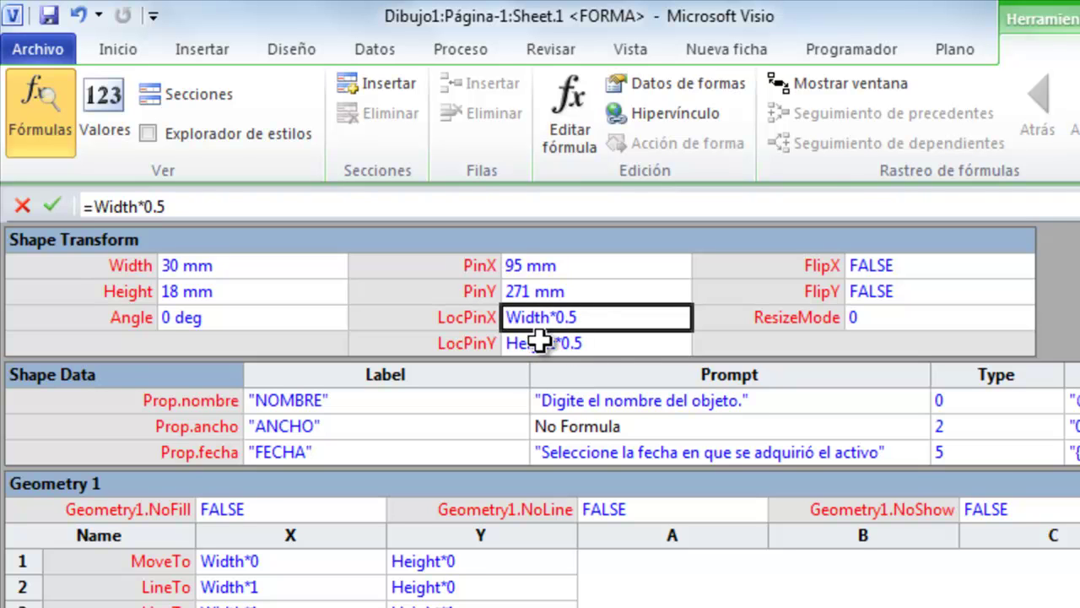
{"action": "left_click", "coordinate": [622, 340]}
{"action": "left_click", "coordinate": [589, 316]}
{"action": "left_click", "coordinate": [588, 316]}
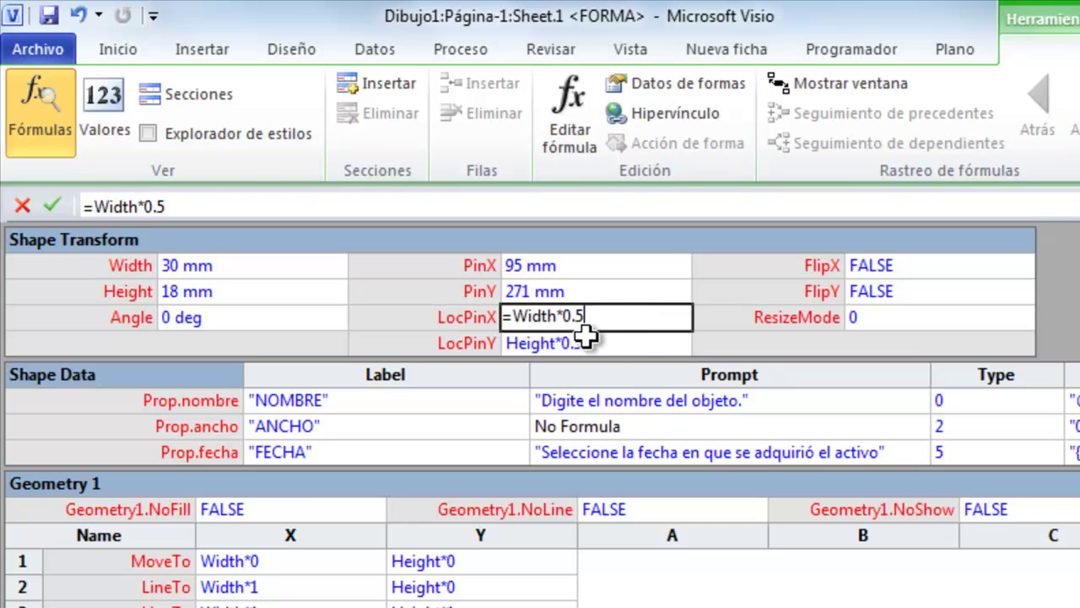
{"action": "left_click", "coordinate": [621, 340]}
{"action": "key", "text": "Escape"}
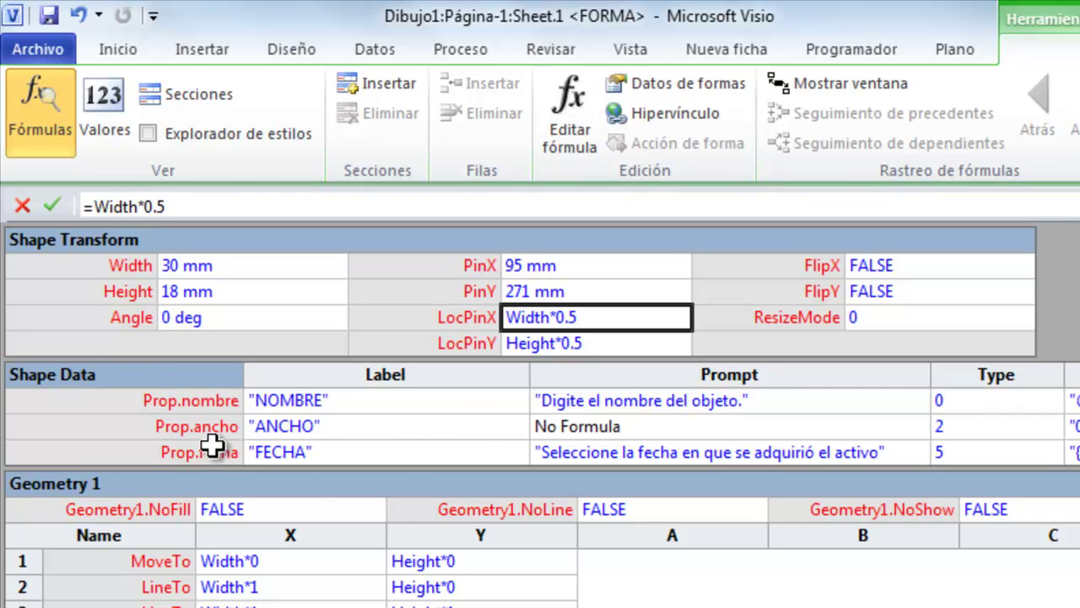
Review the Label and Prompt cells of the nombre, ancho and fecha rows in the Shape Data section
{"action": "right_click", "coordinate": [130, 385]}
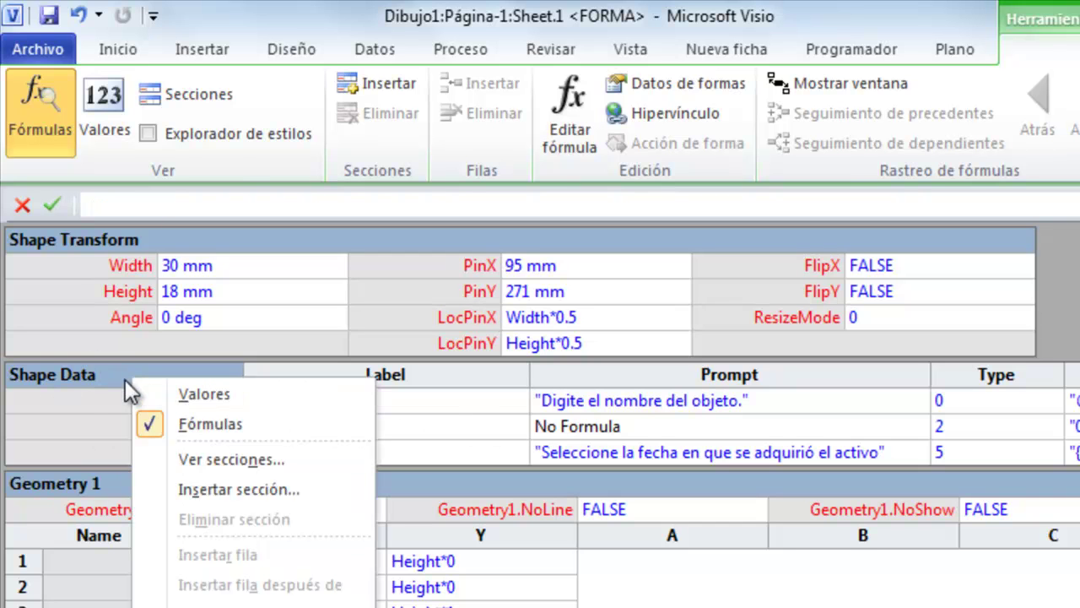
{"action": "left_click", "coordinate": [101, 432]}
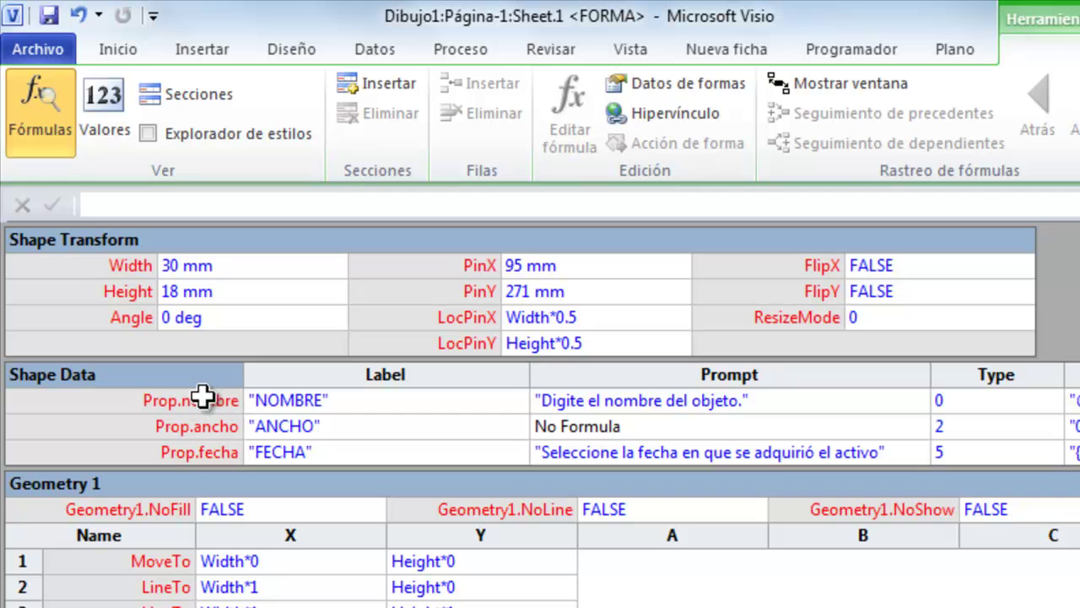
{"action": "left_click", "coordinate": [299, 402]}
{"action": "left_click", "coordinate": [304, 427]}
{"action": "left_click", "coordinate": [304, 451]}
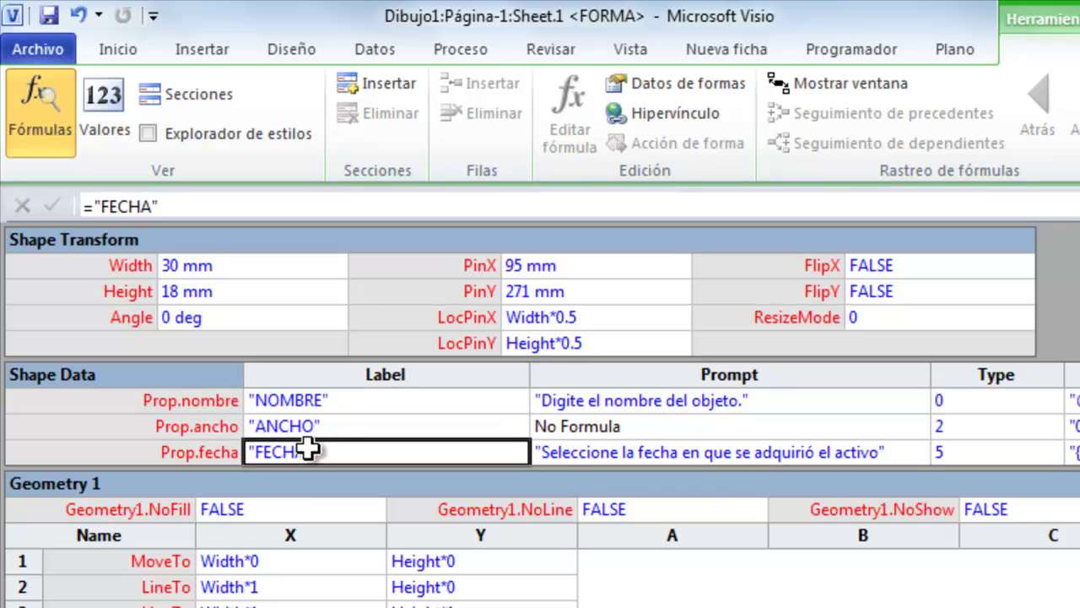
{"action": "left_click", "coordinate": [343, 404]}
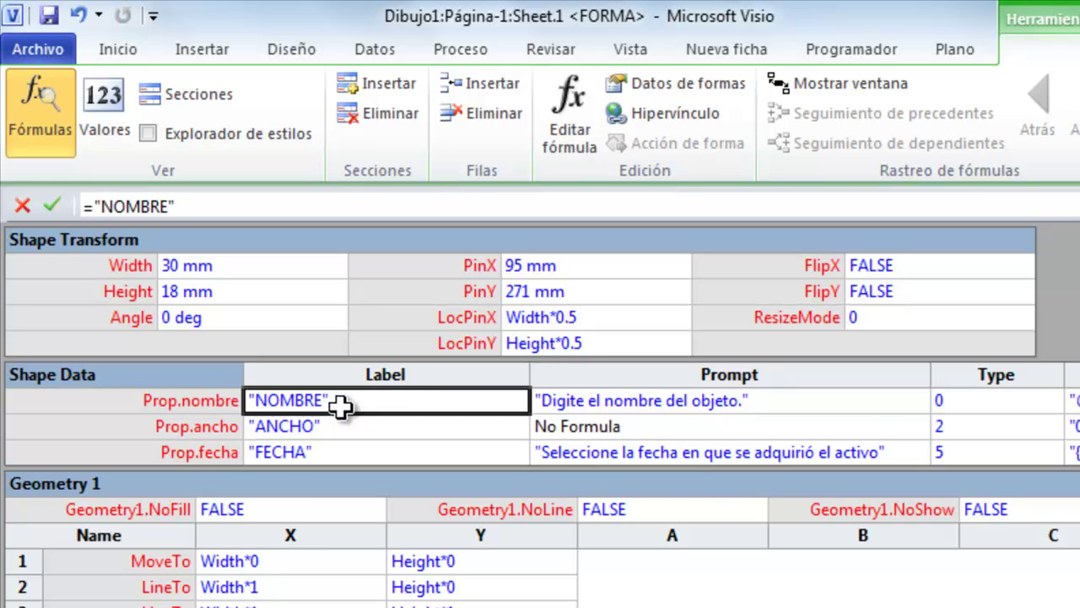
{"action": "left_click", "coordinate": [626, 396]}
{"action": "left_click", "coordinate": [655, 452]}
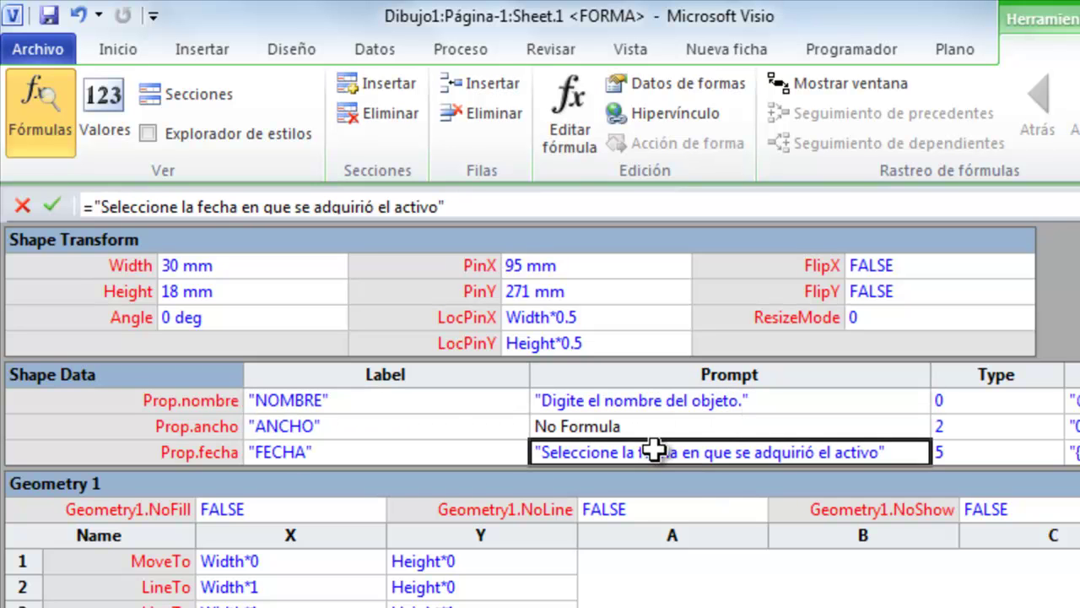
{"action": "left_click", "coordinate": [656, 401]}
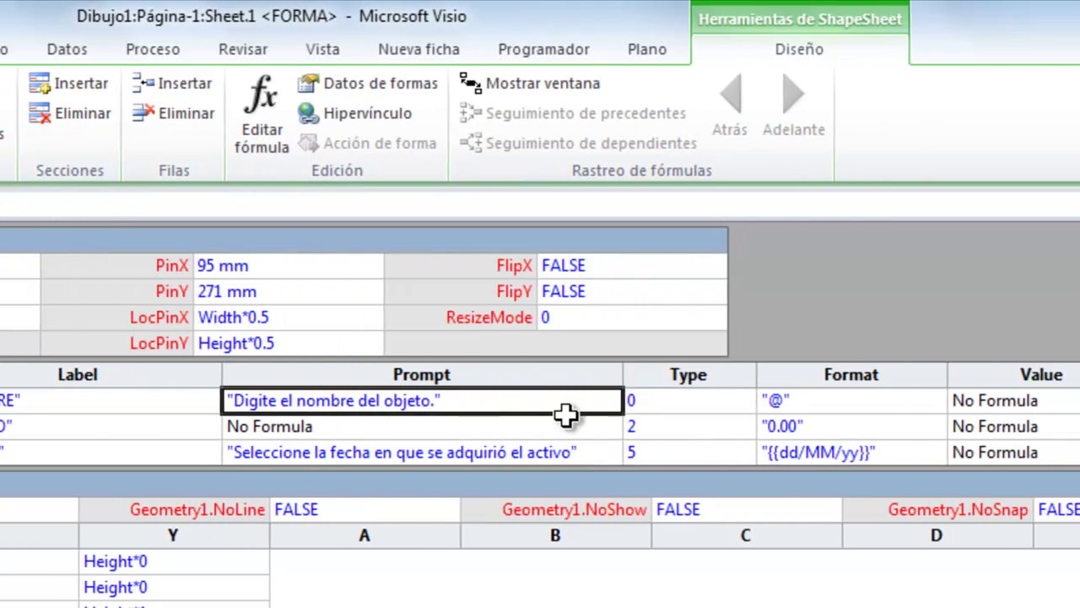
Review the Type and Format cells of the three properties in the Shape Data section
{"action": "left_click", "coordinate": [648, 405]}
{"action": "left_click", "coordinate": [661, 426]}
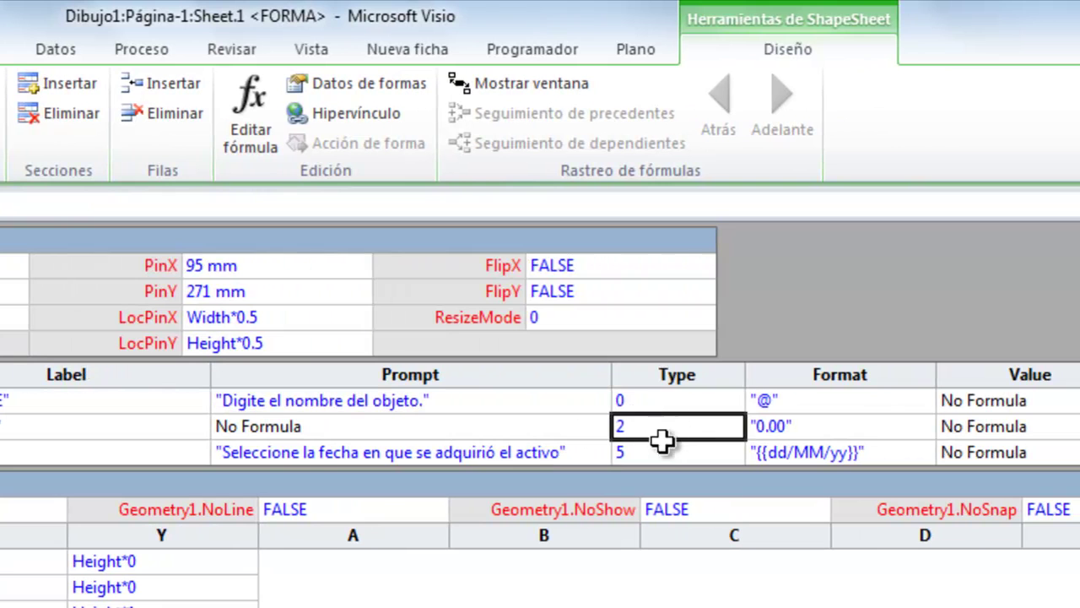
{"action": "left_click", "coordinate": [660, 452]}
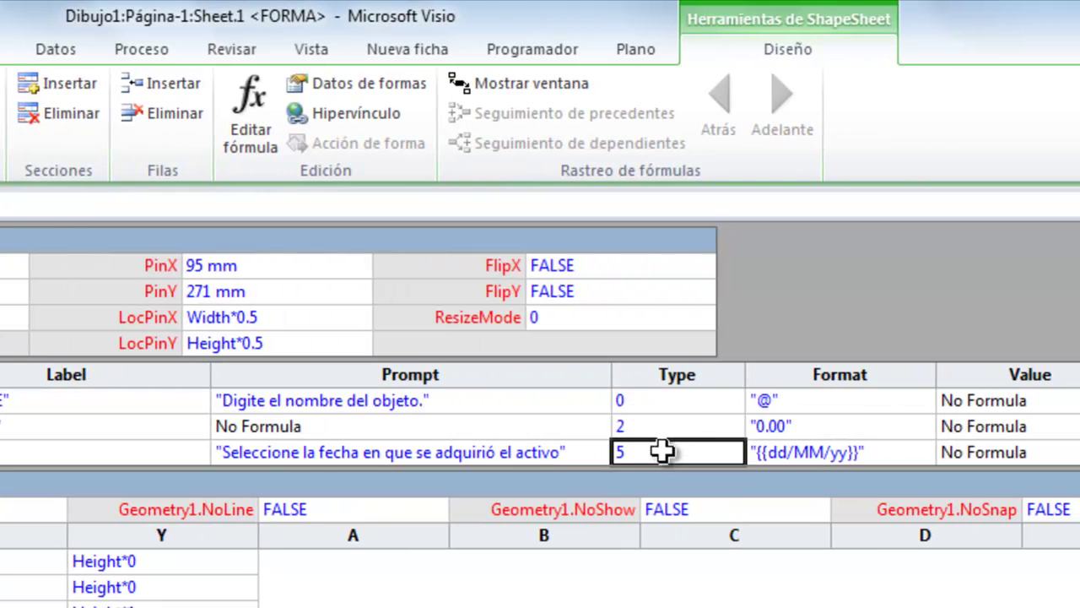
{"action": "left_click", "coordinate": [657, 400]}
{"action": "left_click", "coordinate": [658, 428]}
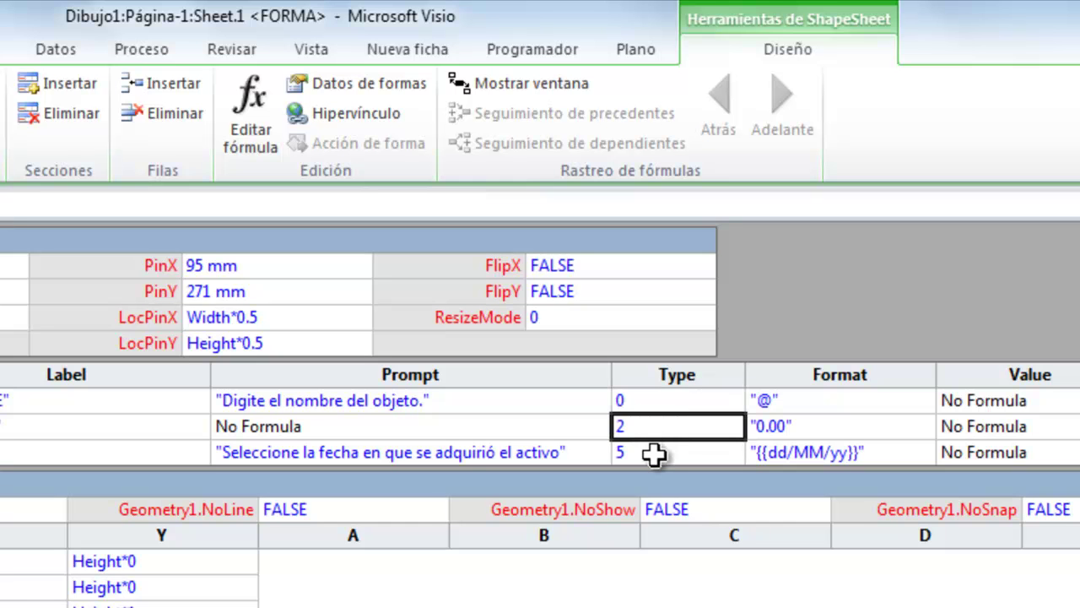
{"action": "left_click", "coordinate": [654, 452]}
{"action": "left_click", "coordinate": [836, 426]}
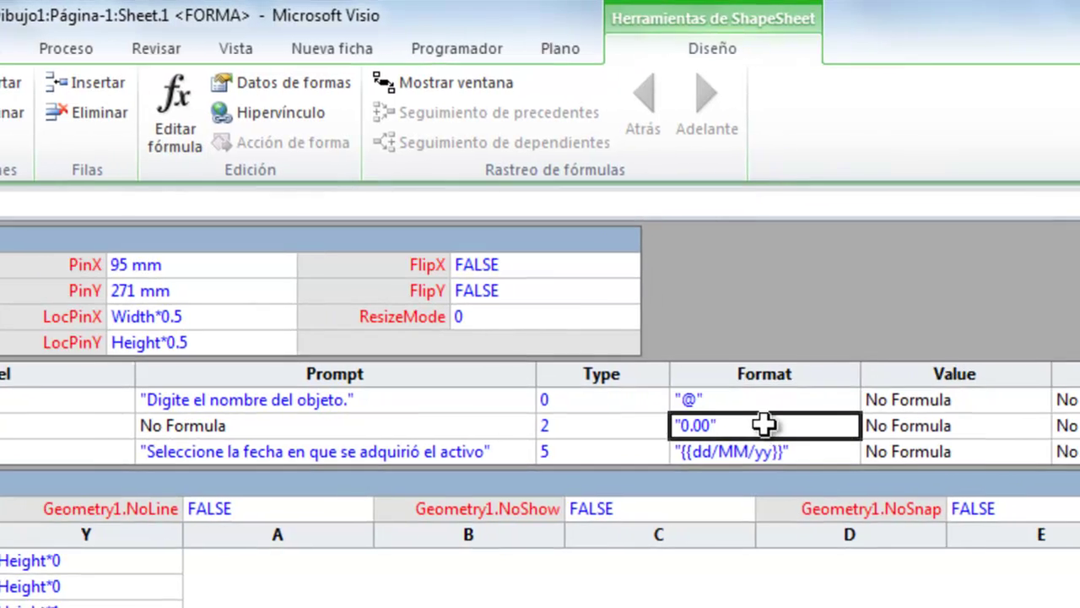
{"action": "left_click", "coordinate": [842, 452]}
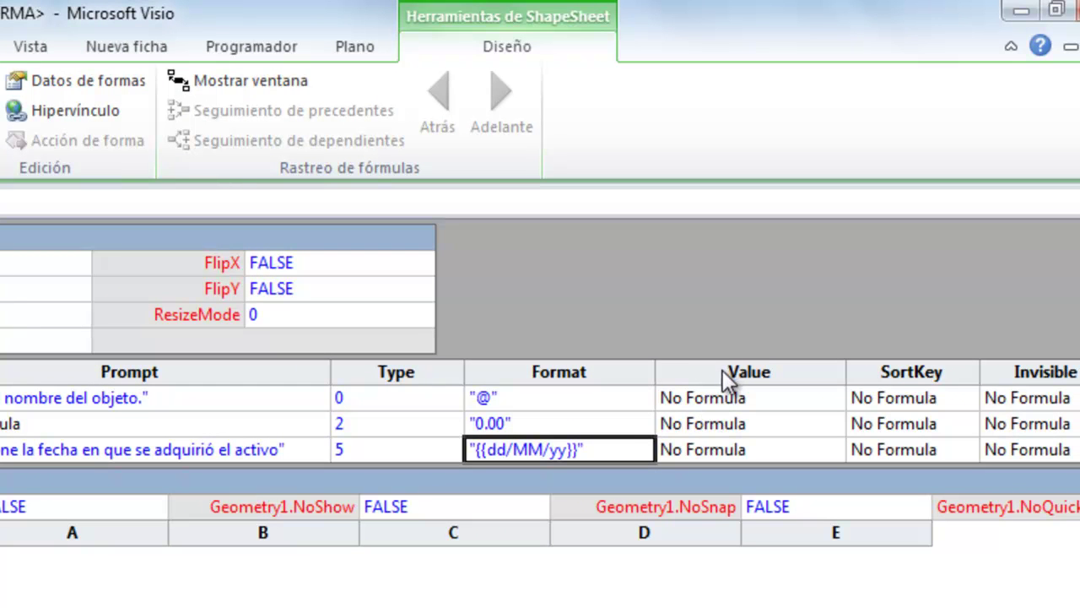
Set the Value of Prop.ancho to the formula =Width by referencing the shape's Width cell, and close the ShapeSheet
{"action": "left_click", "coordinate": [708, 429]}
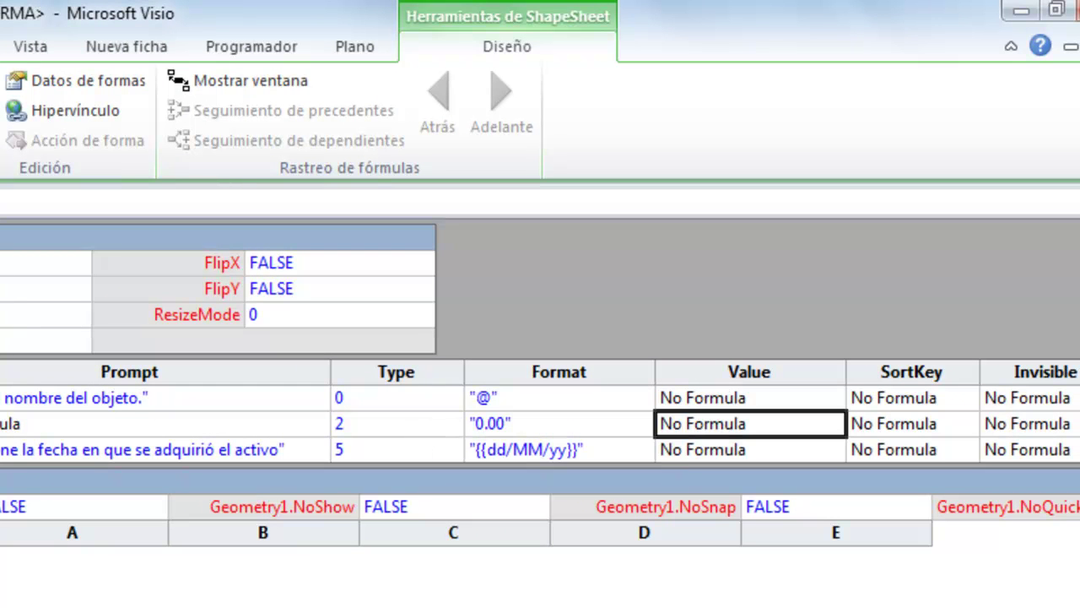
{"action": "left_click", "coordinate": [690, 398]}
{"action": "left_click", "coordinate": [690, 448]}
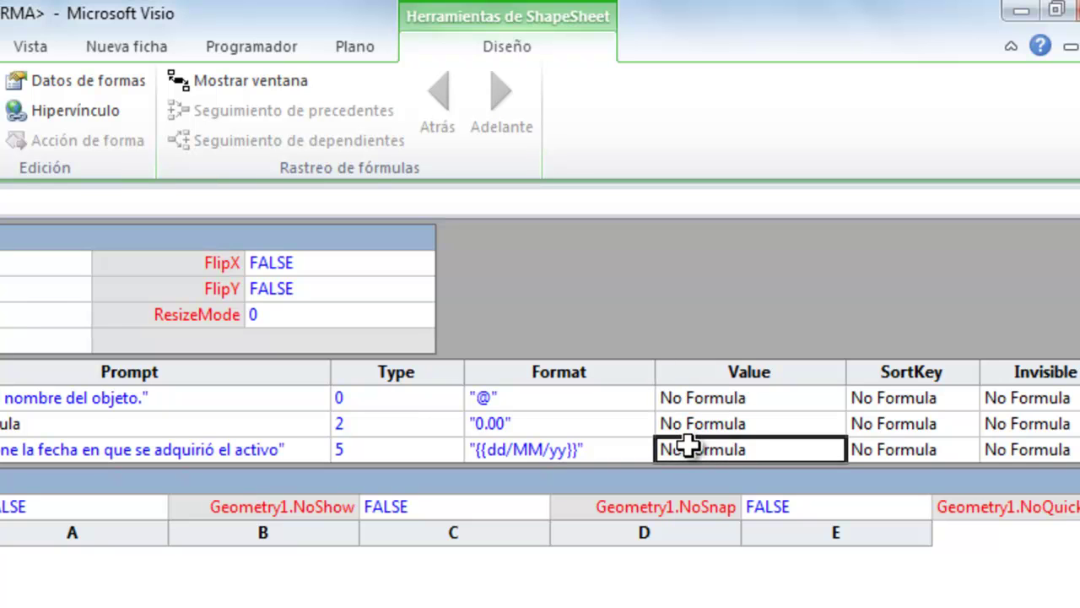
{"action": "left_click", "coordinate": [704, 417]}
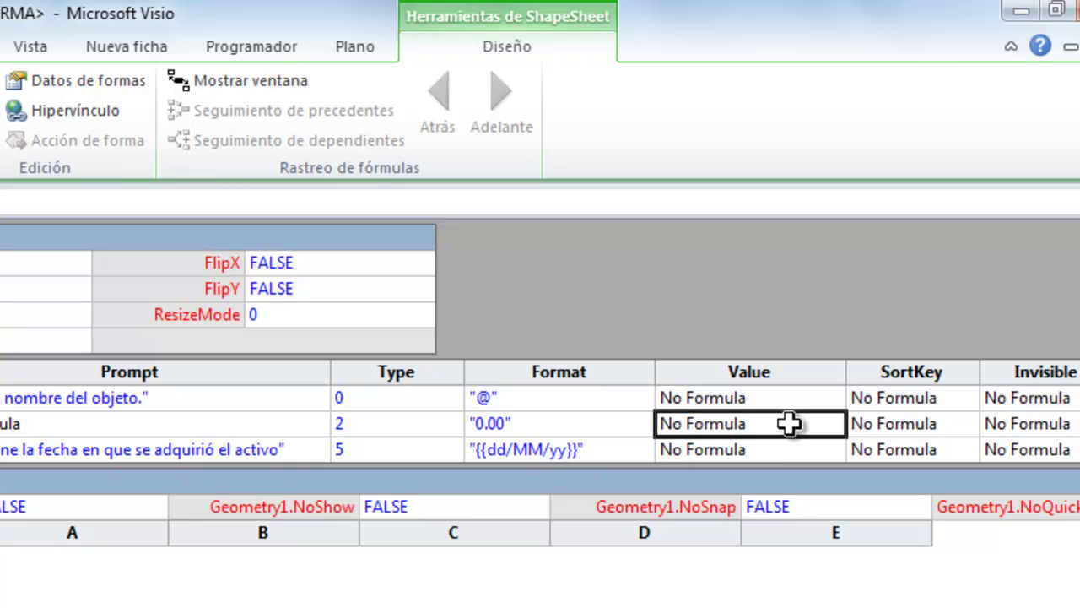
{"action": "type", "text": "="}
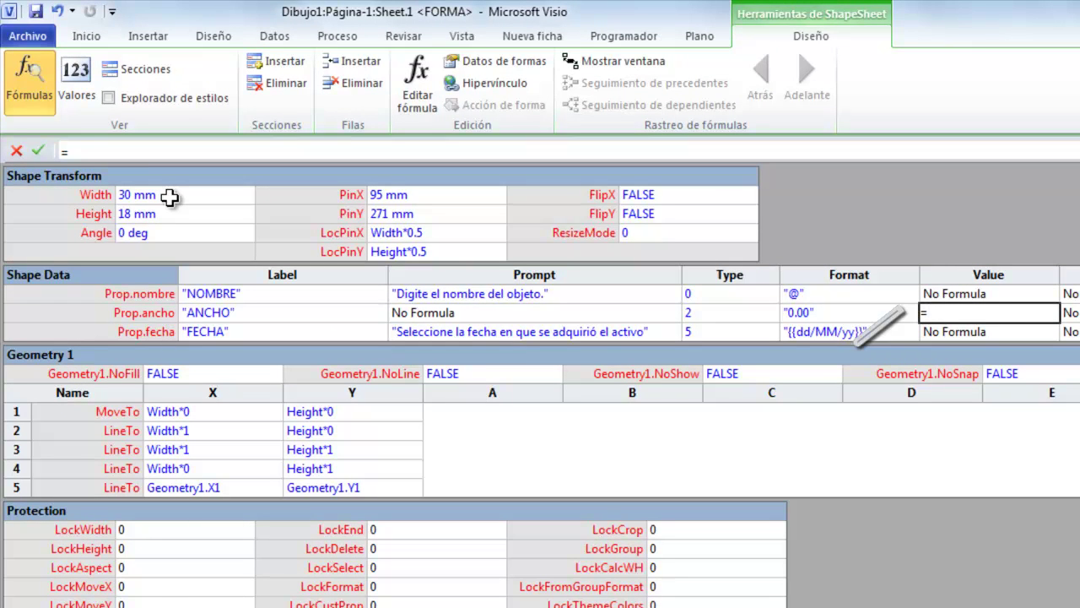
{"action": "left_click", "coordinate": [170, 197]}
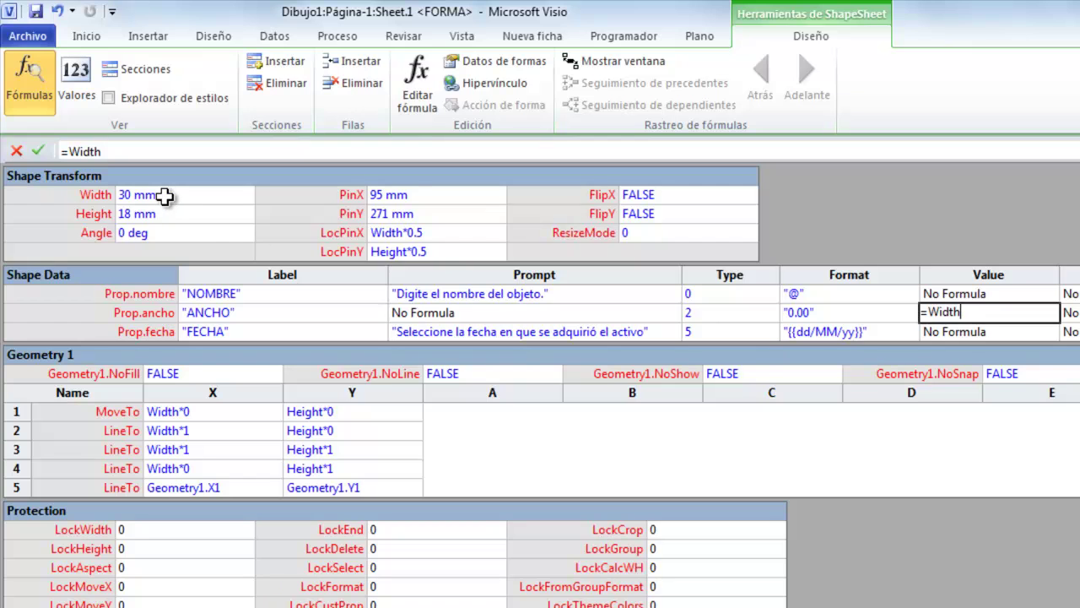
{"action": "key", "text": "Return"}
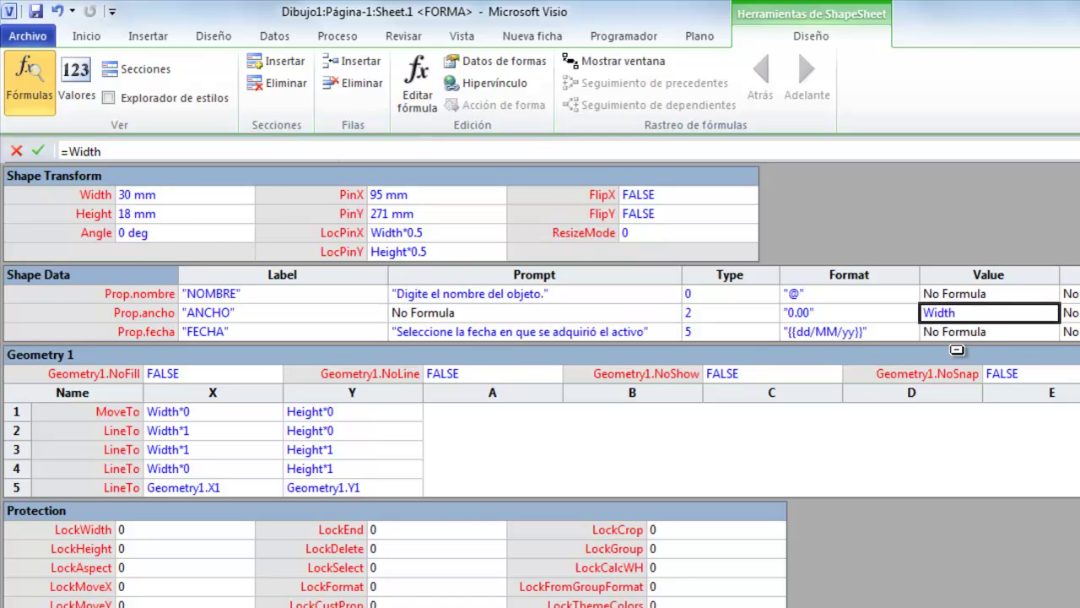
{"action": "left_click", "coordinate": [959, 335]}
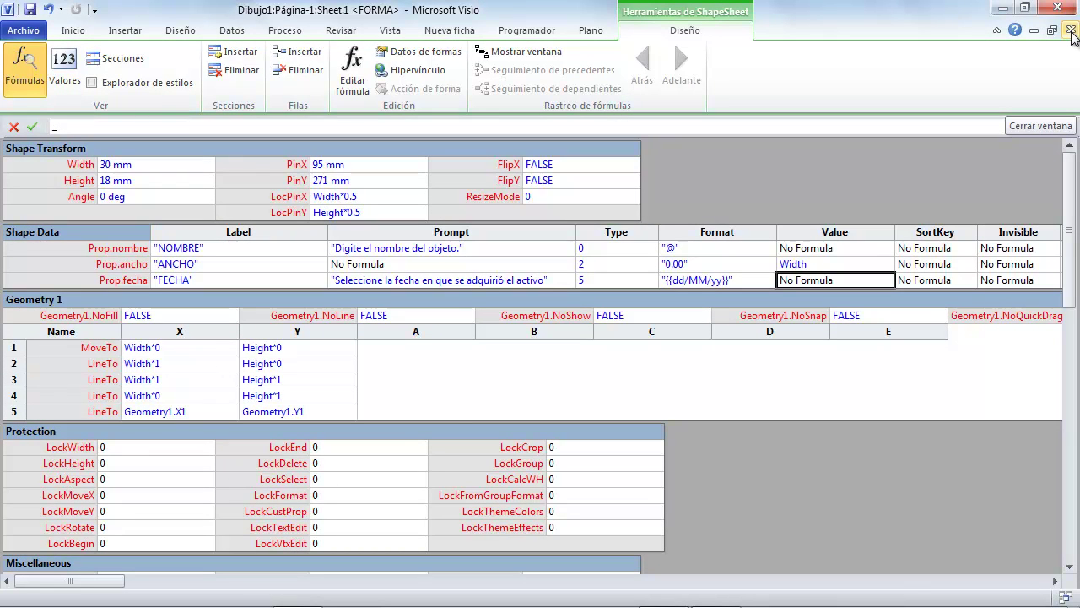
{"action": "left_click", "coordinate": [1071, 30]}
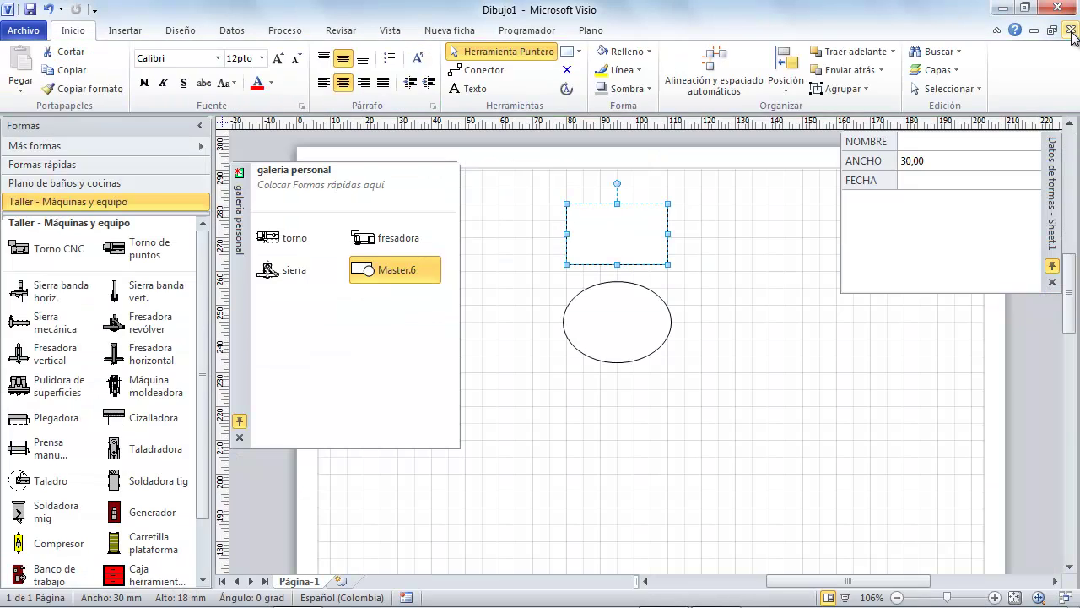
Stretch the rectangle's right edge outward to make it 35 mm wide
{"action": "left_click", "coordinate": [771, 249]}
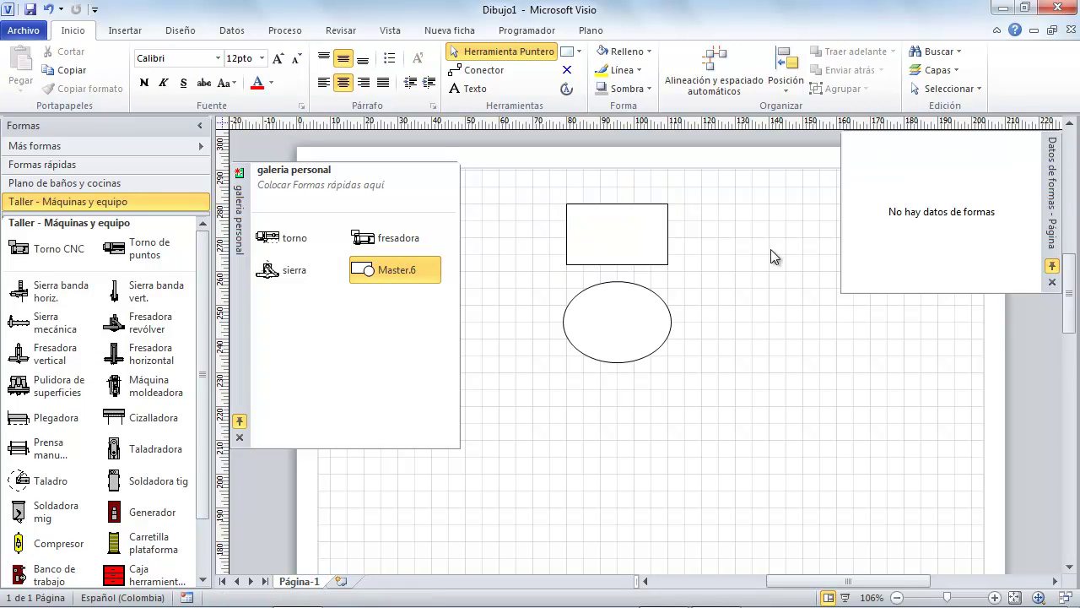
{"action": "left_click", "coordinate": [648, 240]}
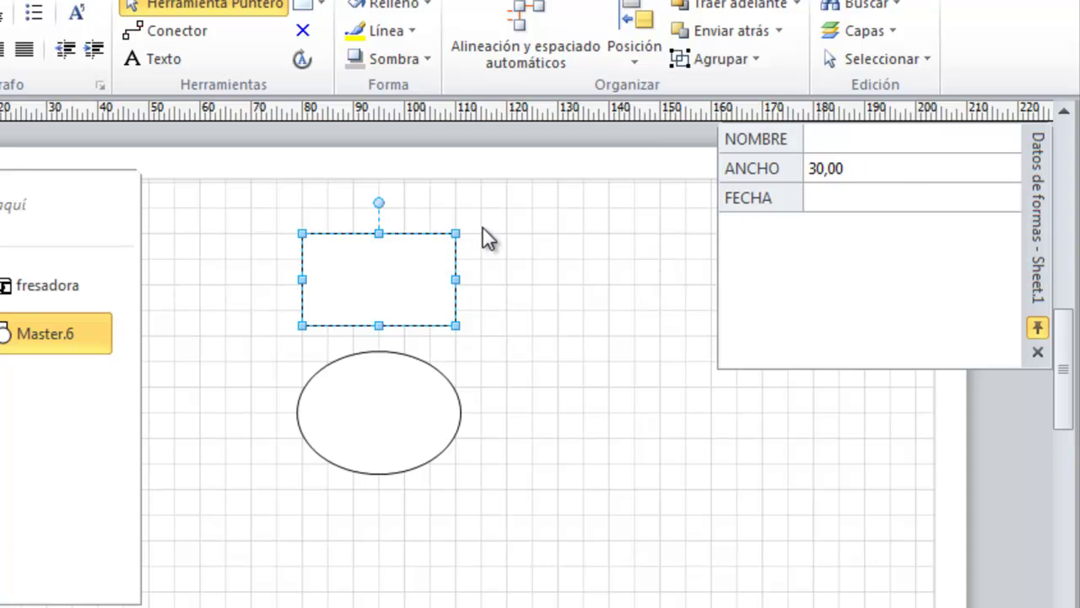
{"action": "left_click_drag", "start_coordinate": [454, 281], "coordinate": [487, 276]}
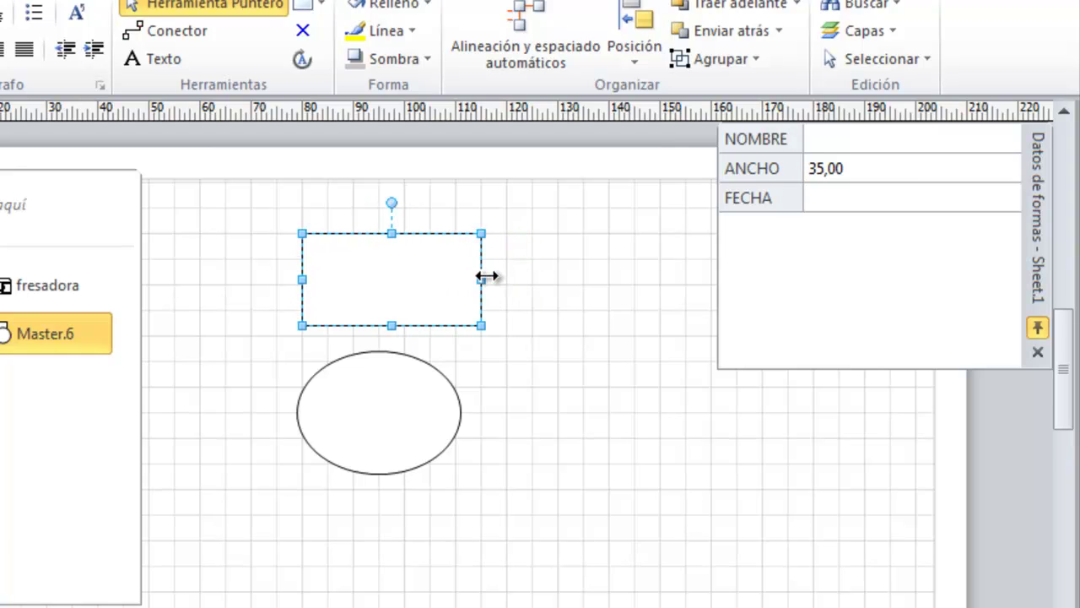
Set the Value of Prop.ancho to =Width in the ellipse's ShapeSheet by referencing its Width cell, and close the ShapeSheet
{"action": "left_click", "coordinate": [410, 413]}
{"action": "right_click", "coordinate": [410, 414]}
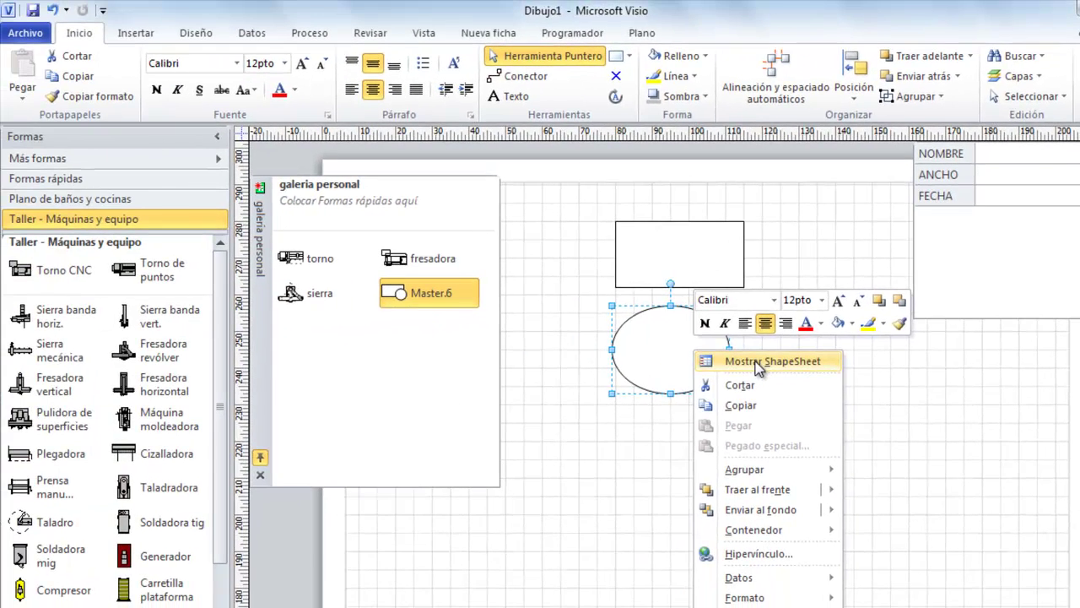
{"action": "left_click", "coordinate": [757, 363]}
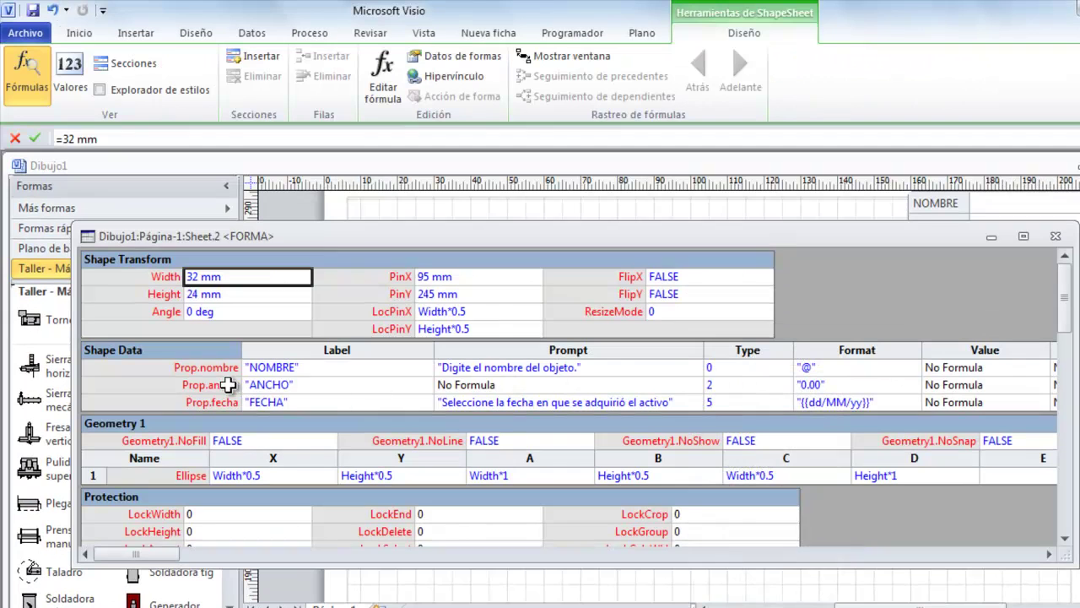
{"action": "left_click", "coordinate": [945, 382]}
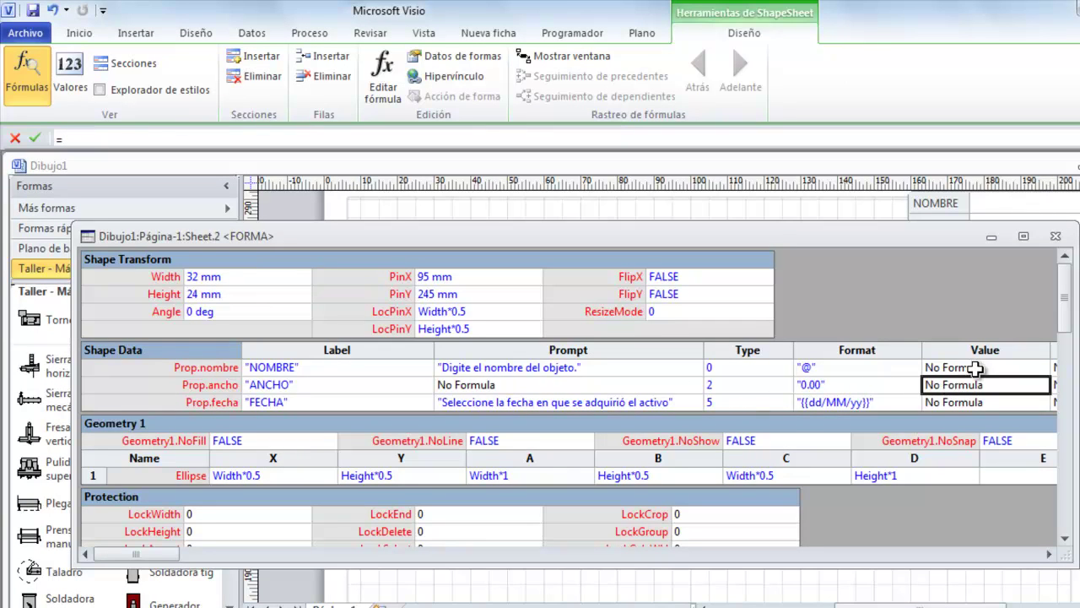
{"action": "type", "text": "="}
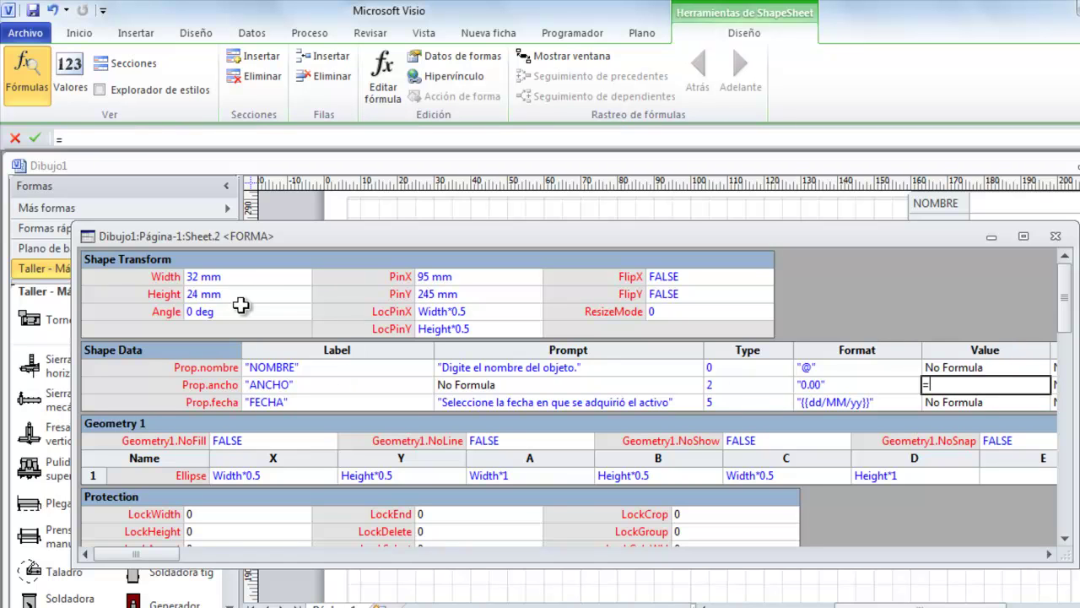
{"action": "left_click", "coordinate": [217, 277]}
{"action": "key", "text": "Return"}
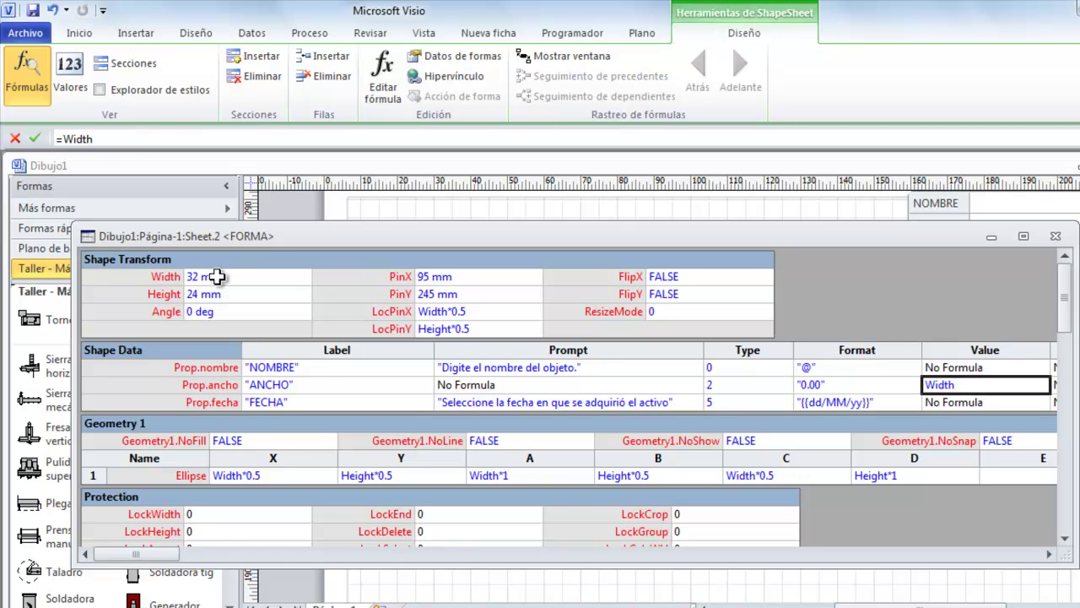
{"action": "left_click", "coordinate": [1059, 239]}
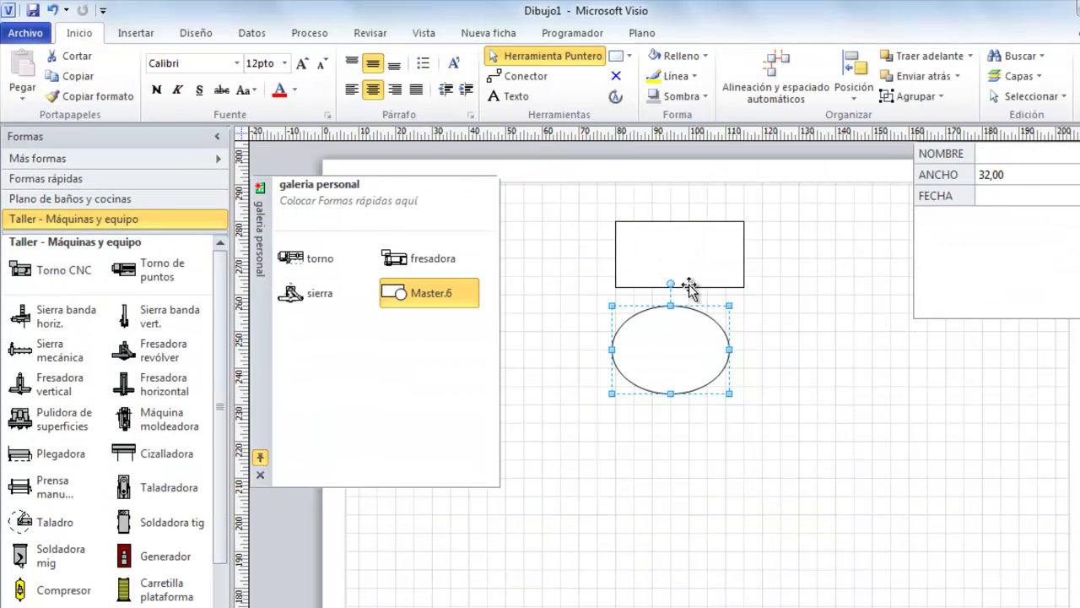
Compare the ANCHO shape data of the ellipse and the rectangle
{"action": "left_click", "coordinate": [990, 174]}
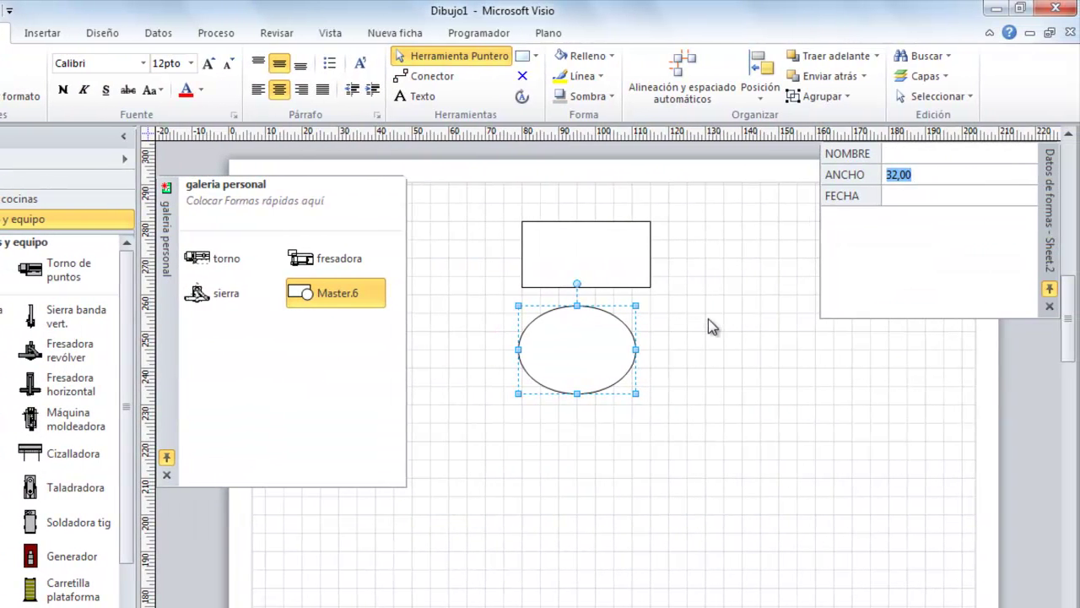
{"action": "left_click", "coordinate": [735, 375]}
{"action": "left_click", "coordinate": [554, 366]}
{"action": "left_click", "coordinate": [526, 270]}
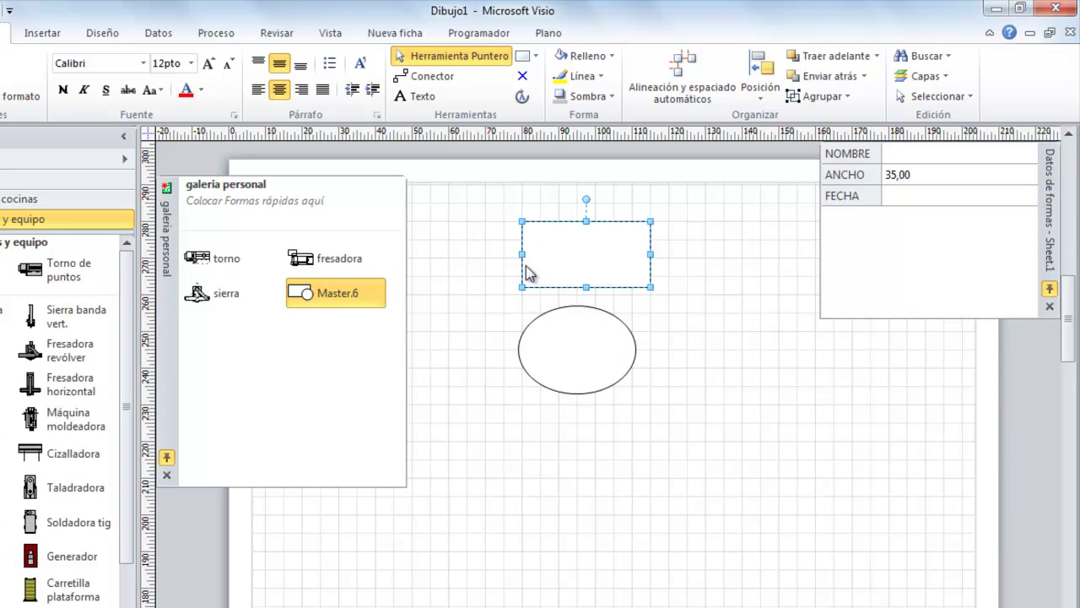
Move the rectangle and the ellipse from the page into the galeria personal stencil as new masters
{"action": "left_click", "coordinate": [614, 437]}
{"action": "left_click_drag", "start_coordinate": [576, 253], "coordinate": [231, 369]}
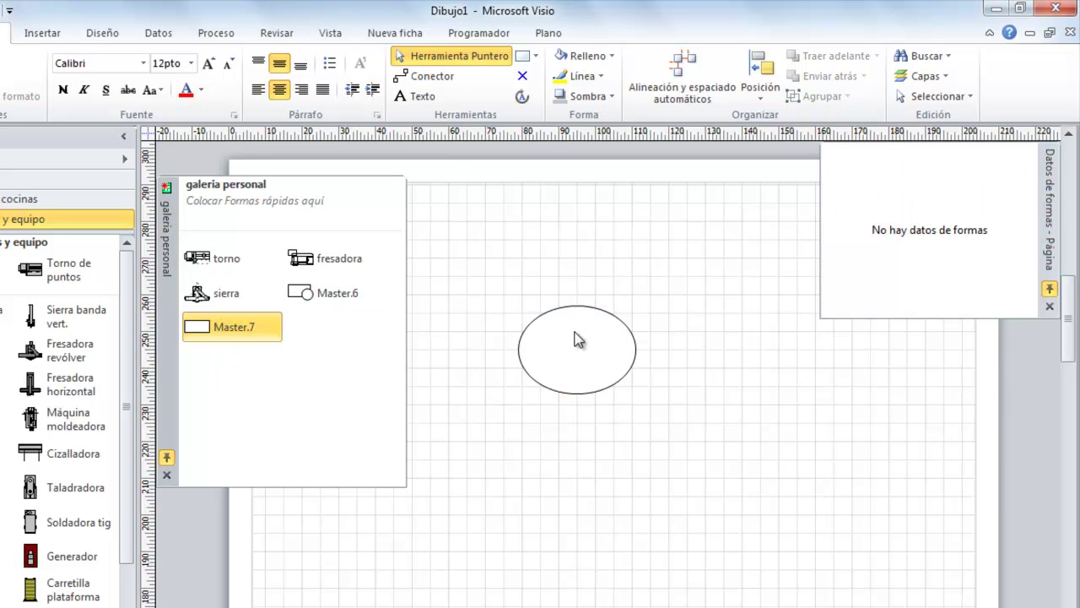
{"action": "left_click_drag", "start_coordinate": [583, 364], "coordinate": [335, 363]}
Rename the new rectangle master in galeria personal as RECTANGULO
{"action": "left_click", "coordinate": [268, 332]}
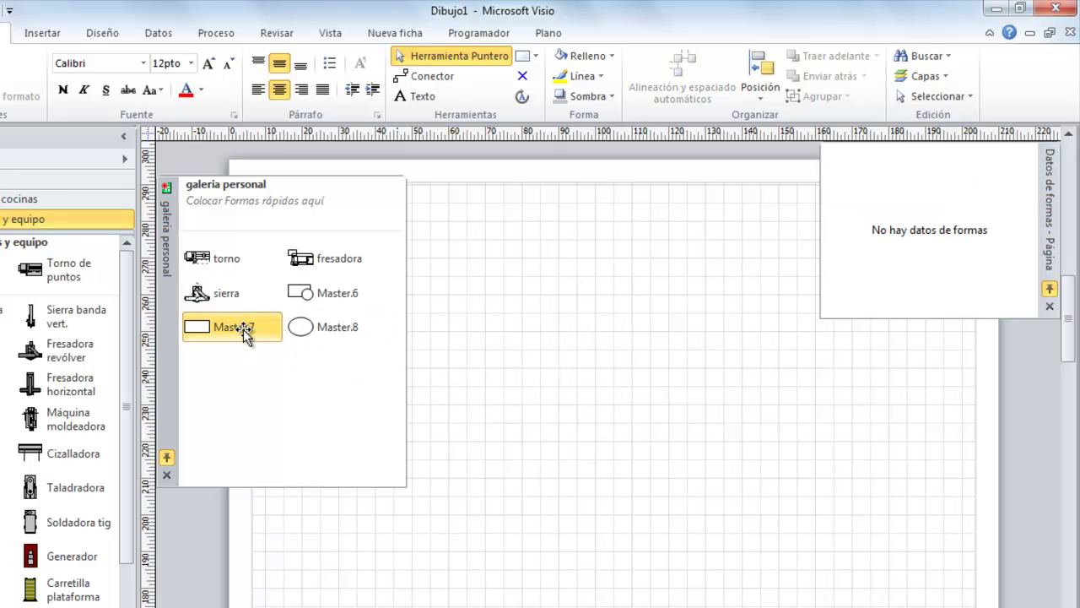
{"action": "left_click", "coordinate": [242, 333]}
{"action": "type", "text": "re"}
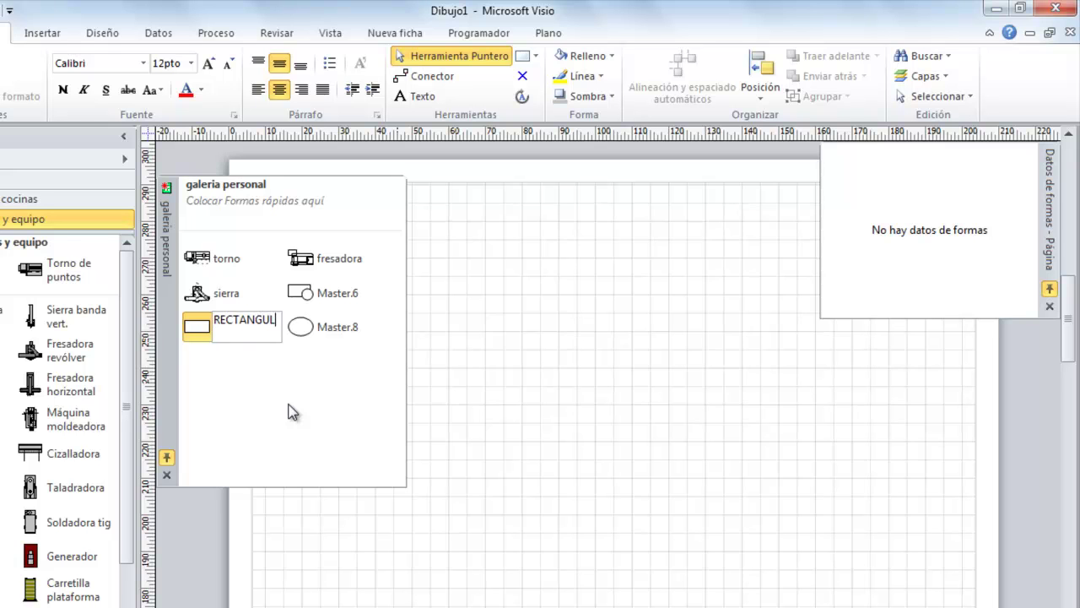
{"action": "key", "text": "Return"}
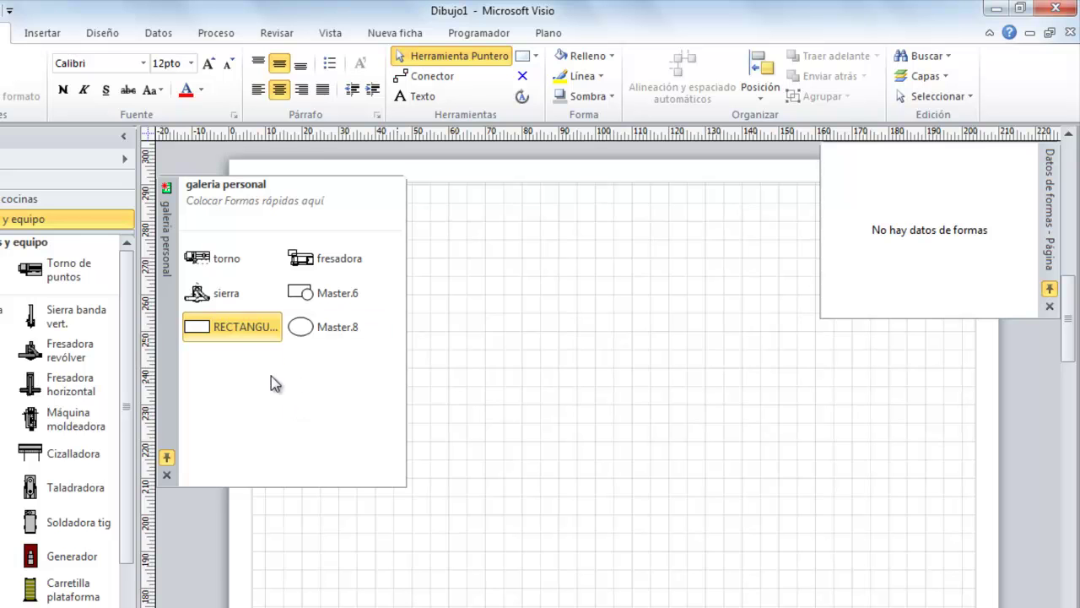
{"action": "right_click", "coordinate": [206, 333]}
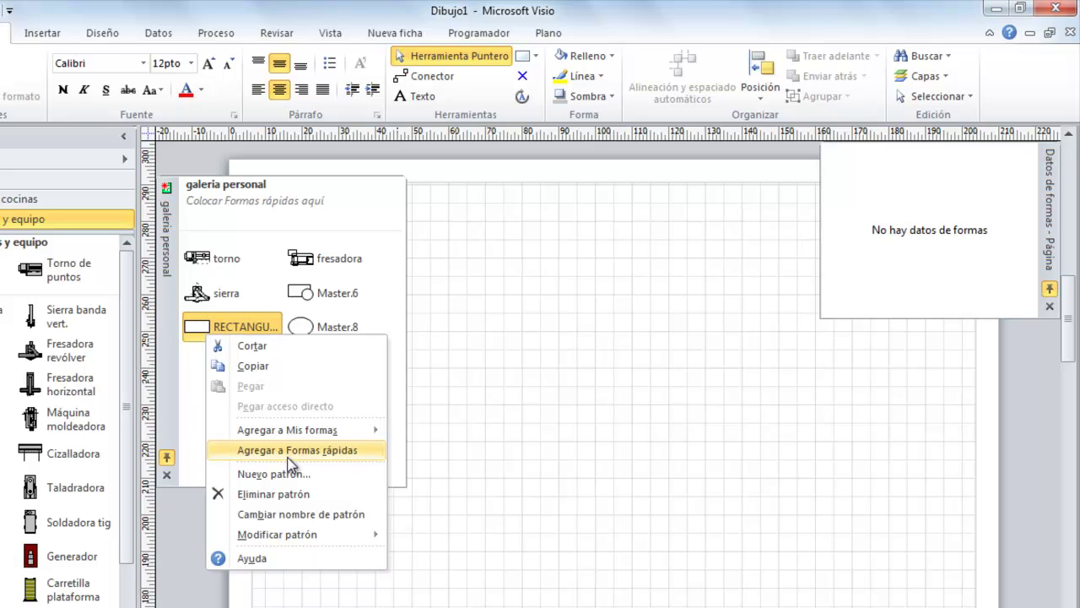
{"action": "mouse_move", "coordinate": [289, 437]}
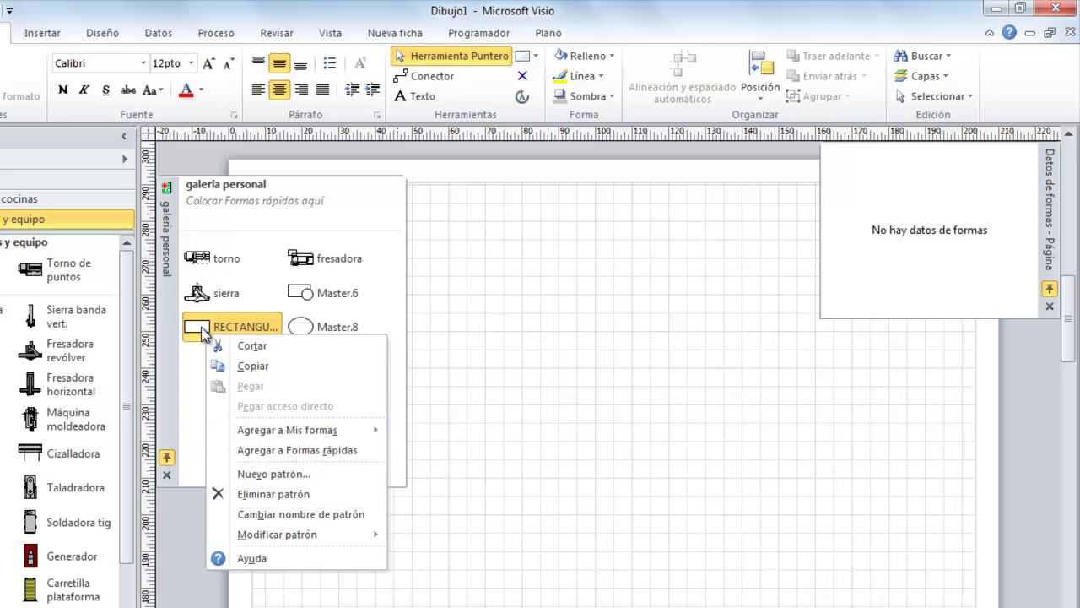
{"action": "key", "text": "Escape"}
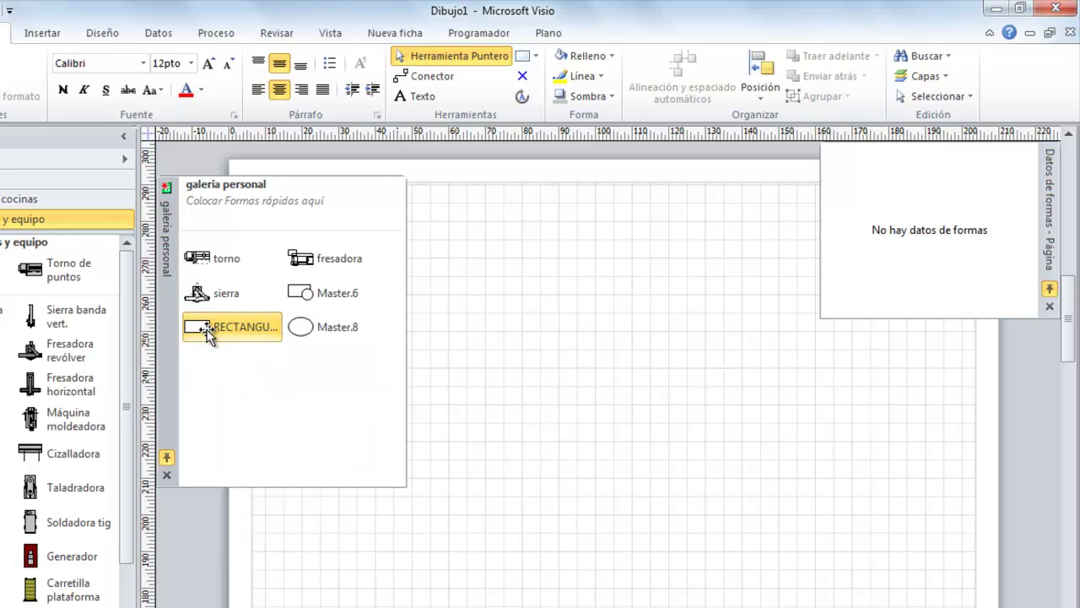
{"action": "double_click", "coordinate": [208, 332]}
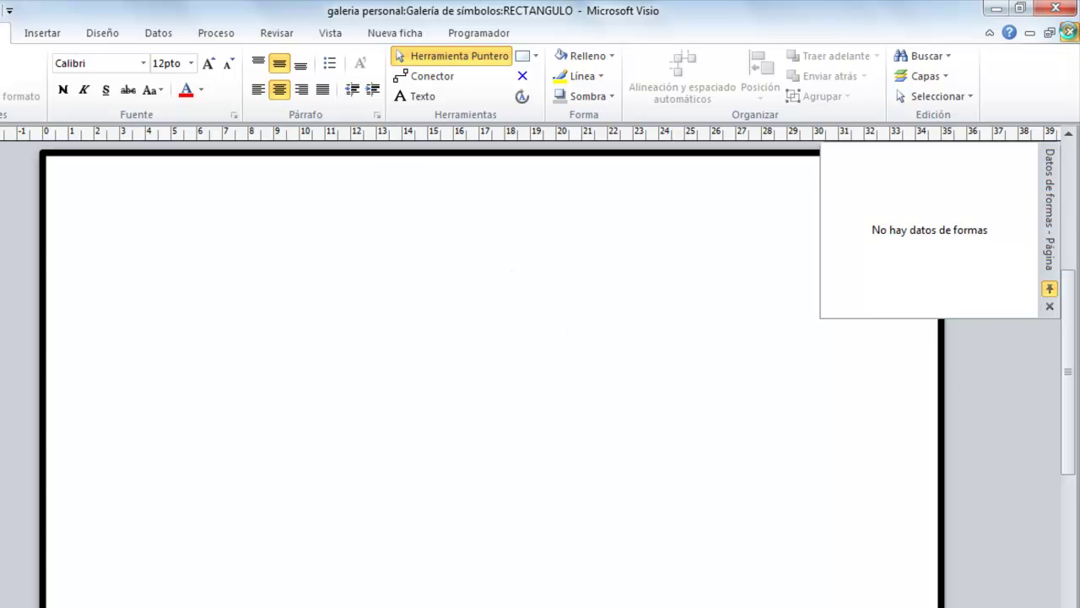
{"action": "left_click", "coordinate": [1070, 32]}
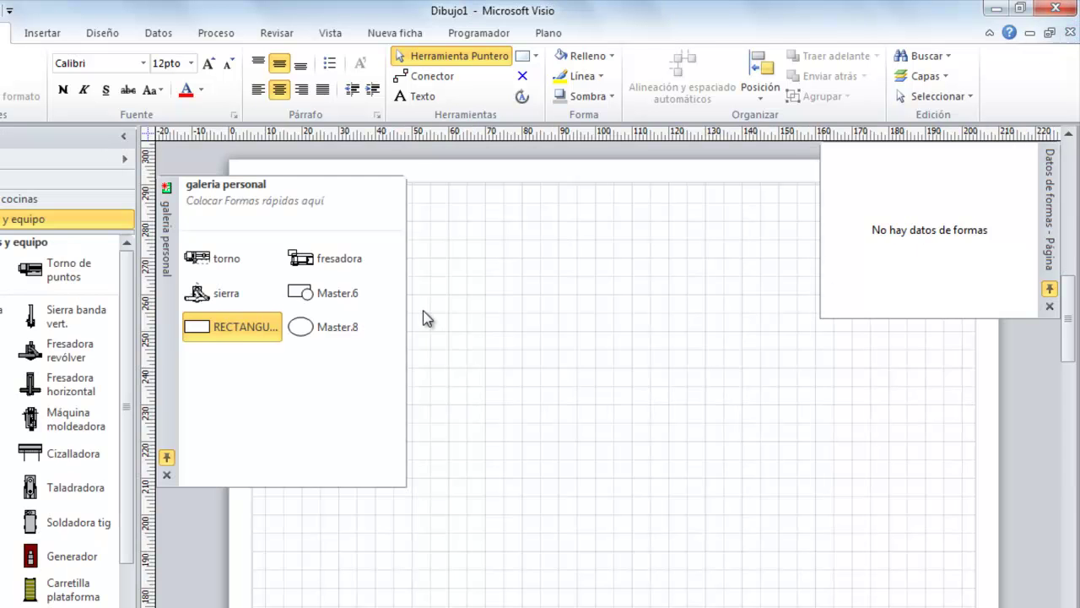
{"action": "left_click", "coordinate": [299, 332]}
{"action": "left_click", "coordinate": [226, 332]}
{"action": "right_click", "coordinate": [226, 334]}
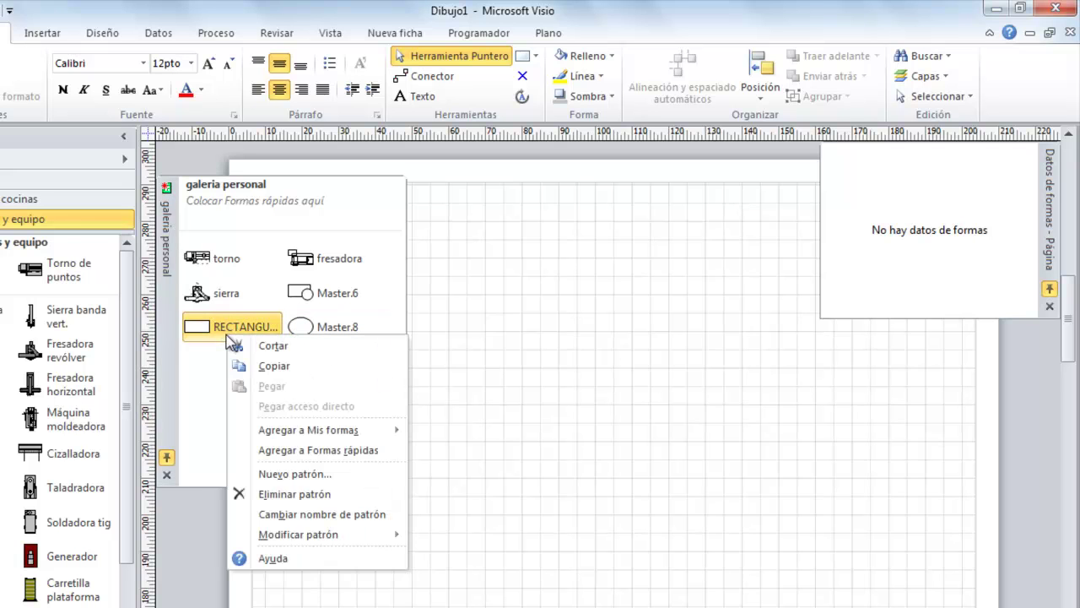
{"action": "key", "text": "Escape"}
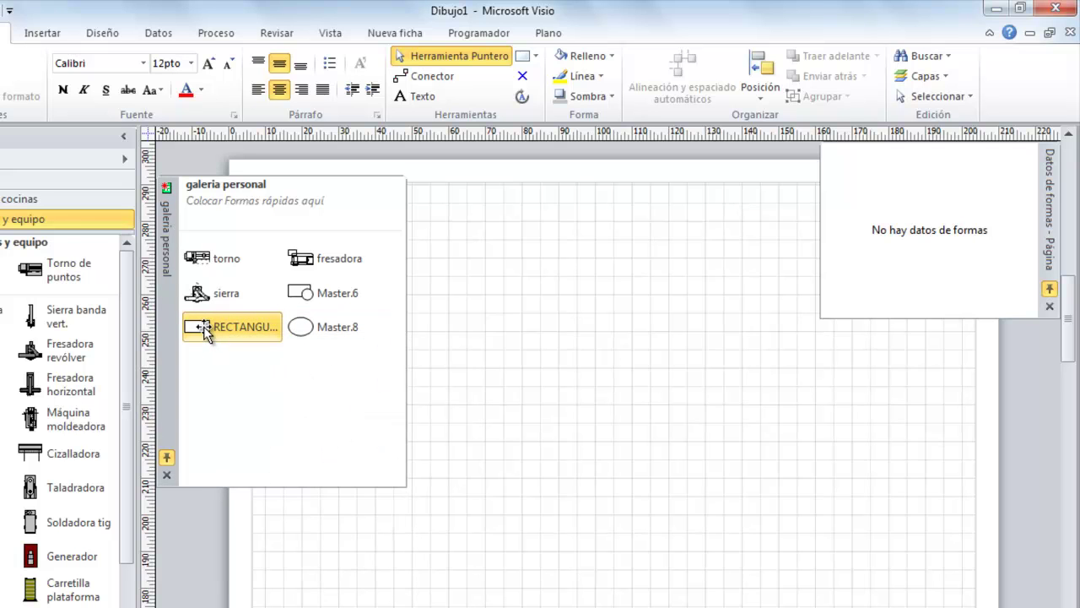
{"action": "left_click", "coordinate": [238, 389]}
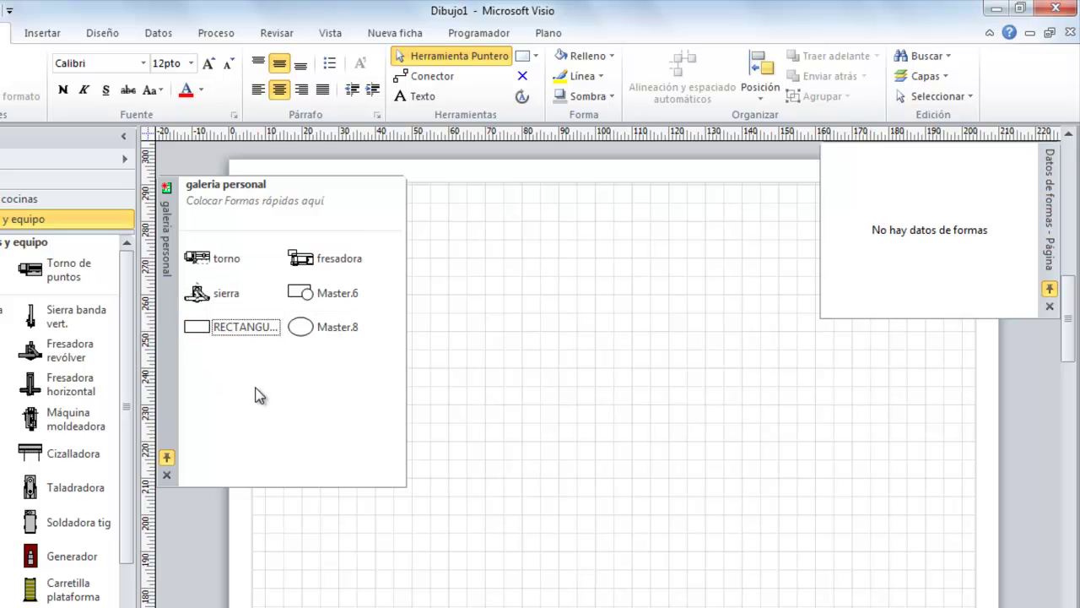
Place an instance of the RECTANGULO master on the page and enter RECTANGULO1 as its NOMBRE
{"action": "mouse_move", "coordinate": [198, 328]}
{"action": "left_mouse_down"}
{"action": "mouse_move", "coordinate": [256, 405]}
{"action": "mouse_move", "coordinate": [417, 379]}
{"action": "mouse_move", "coordinate": [596, 294]}
{"action": "left_mouse_up"}
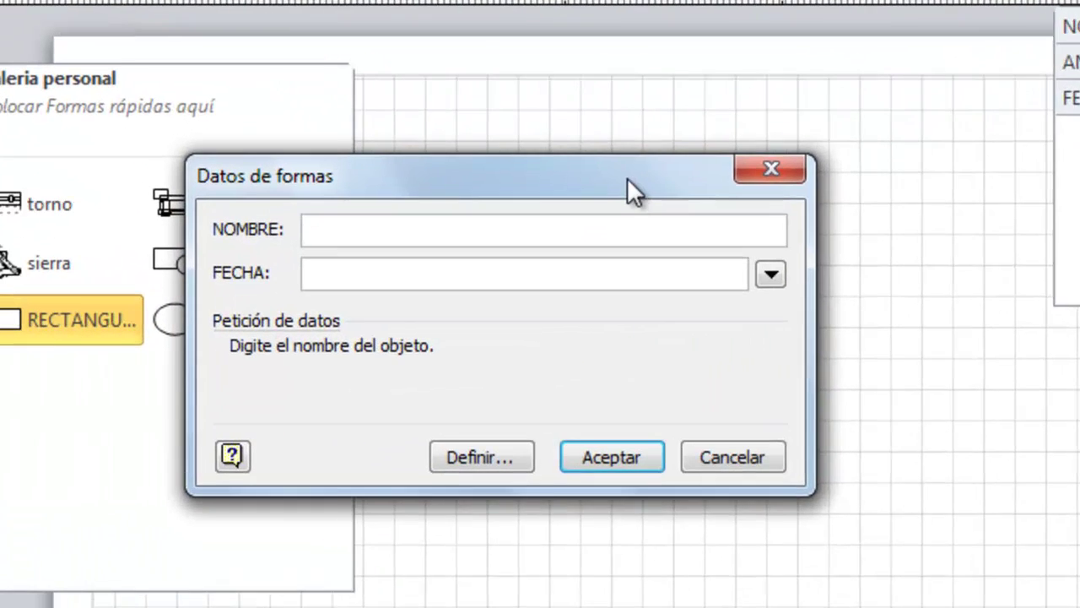
{"action": "left_click_drag", "start_coordinate": [627, 178], "coordinate": [814, 88]}
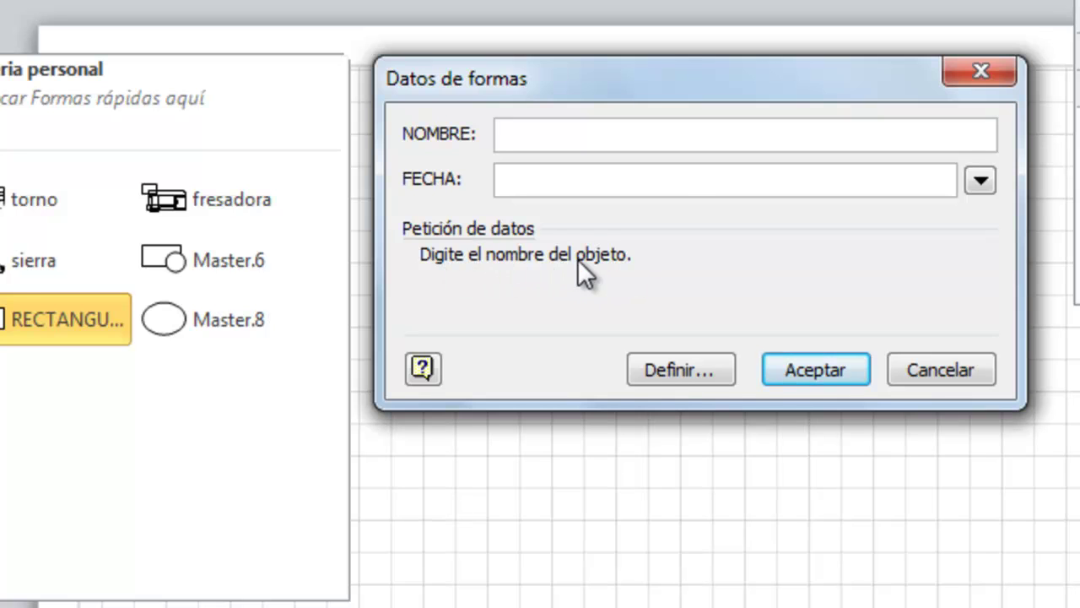
{"action": "type", "text": "RECTNGULO1"}
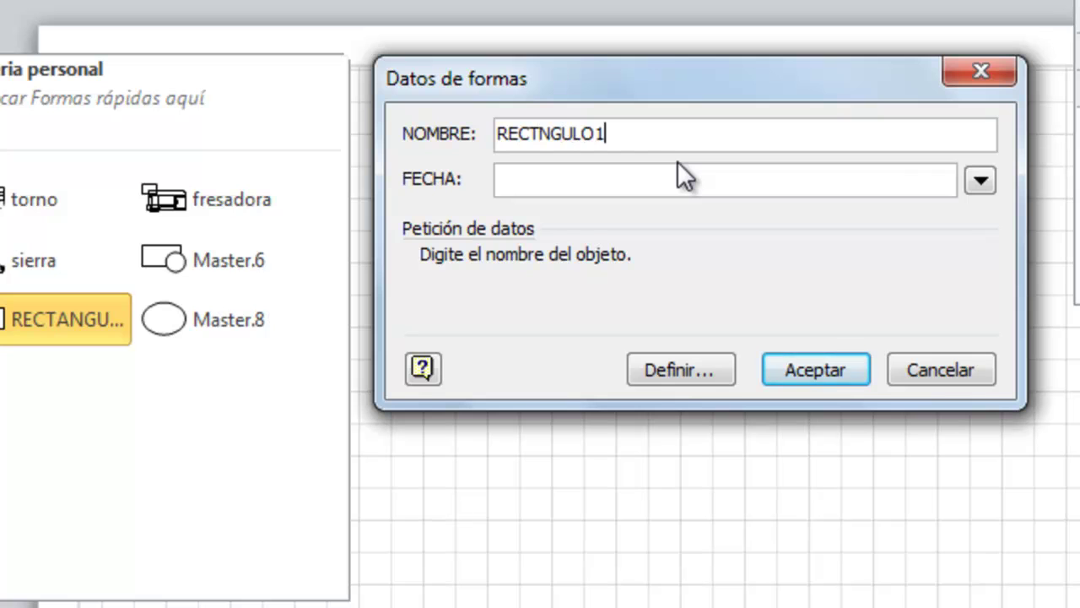
{"action": "left_click", "coordinate": [540, 133]}
{"action": "type", "text": "A"}
Set the rectangle's FECHA to 14/07/15 from the calendar and accept the shape data
{"action": "left_click", "coordinate": [528, 183]}
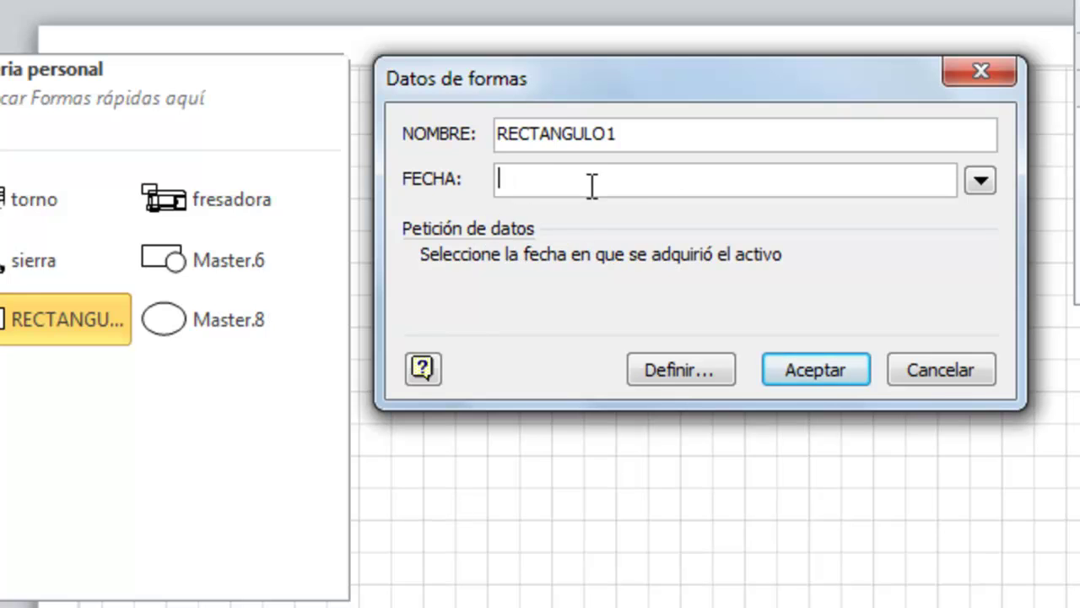
{"action": "left_click", "coordinate": [981, 180]}
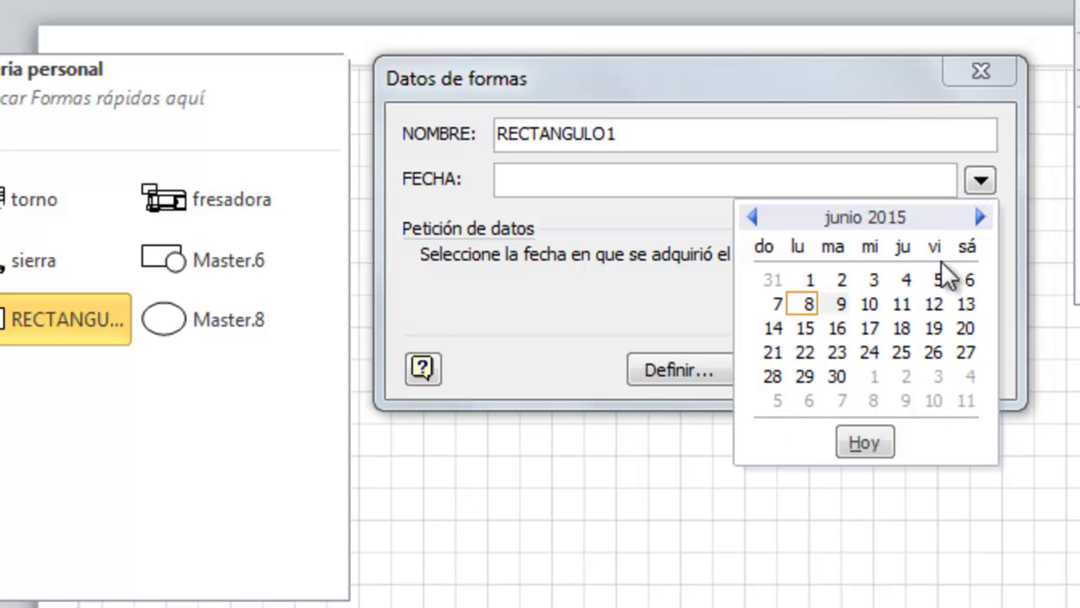
{"action": "left_click", "coordinate": [979, 218]}
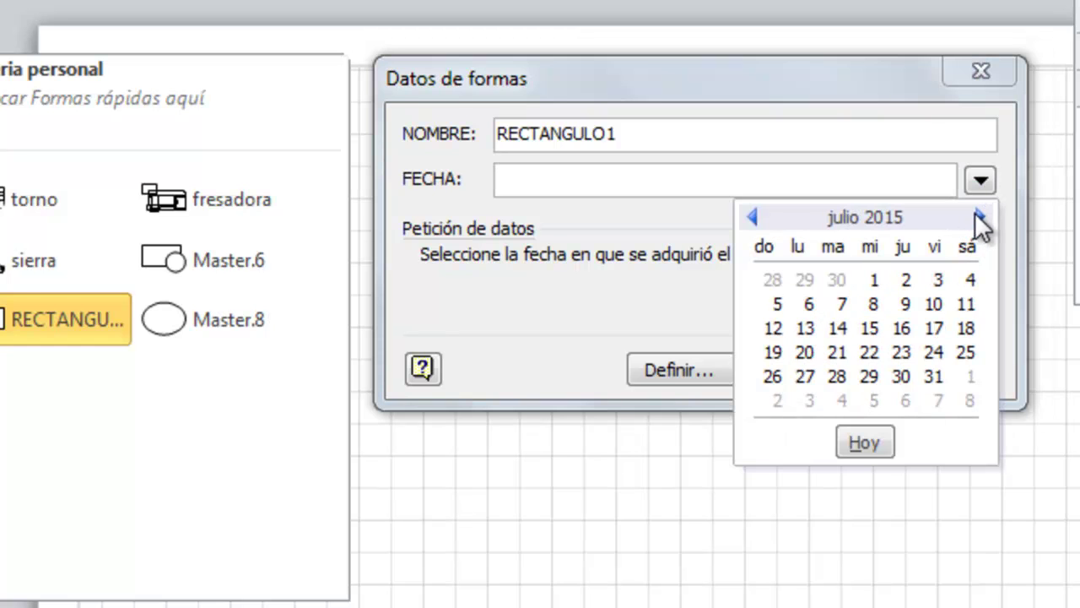
{"action": "left_click", "coordinate": [837, 328]}
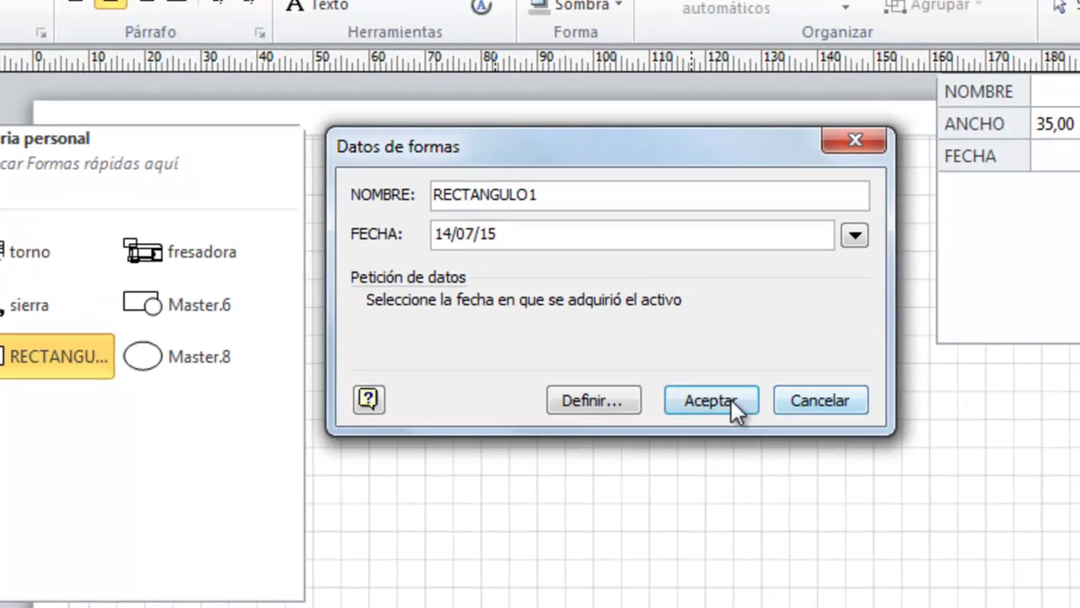
{"action": "left_click", "coordinate": [730, 399]}
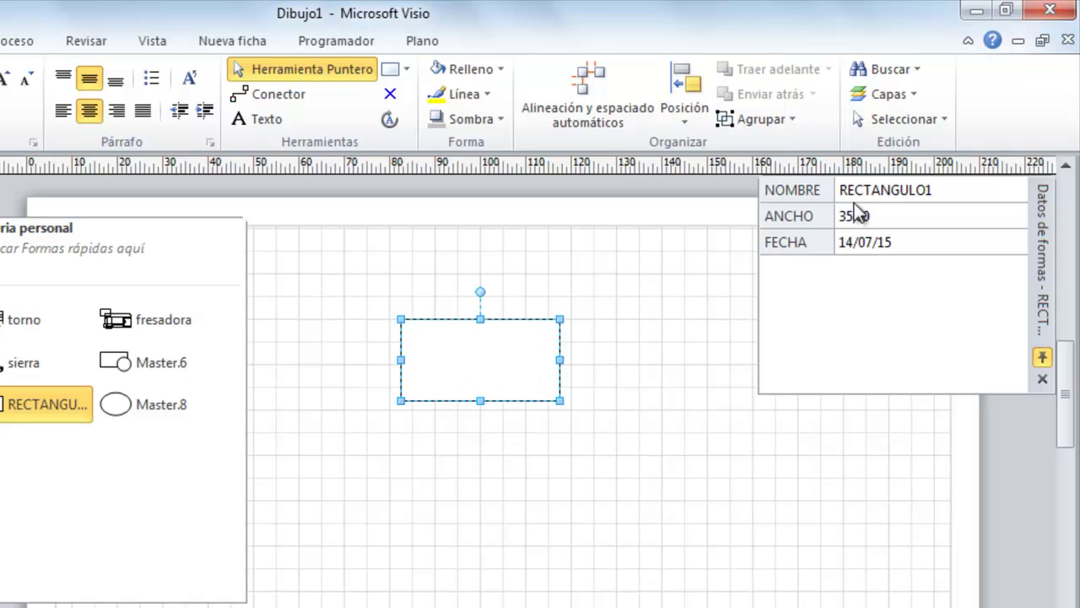
Place the ellipse master Master.8 below the rectangle with NOMBRE CIRCULO and FECHA 02/06/15
{"action": "left_click", "coordinate": [493, 490]}
{"action": "left_click", "coordinate": [143, 409]}
{"action": "left_click_drag", "start_coordinate": [143, 409], "coordinate": [485, 479]}
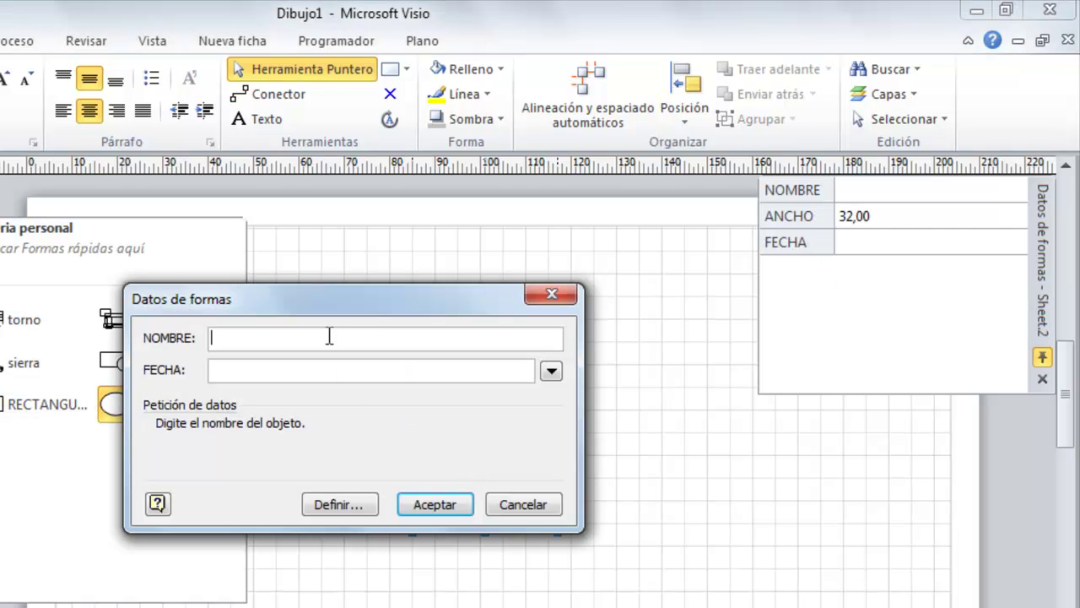
{"action": "left_click_drag", "start_coordinate": [321, 309], "coordinate": [639, 436]}
{"action": "type", "text": "CIRCULO"}
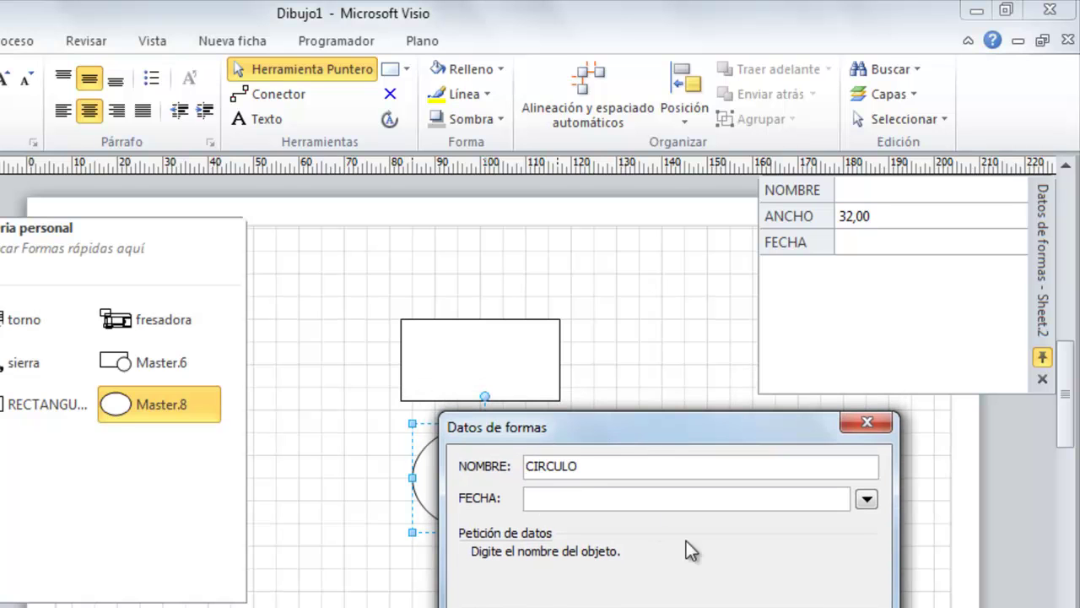
{"action": "left_click", "coordinate": [867, 498]}
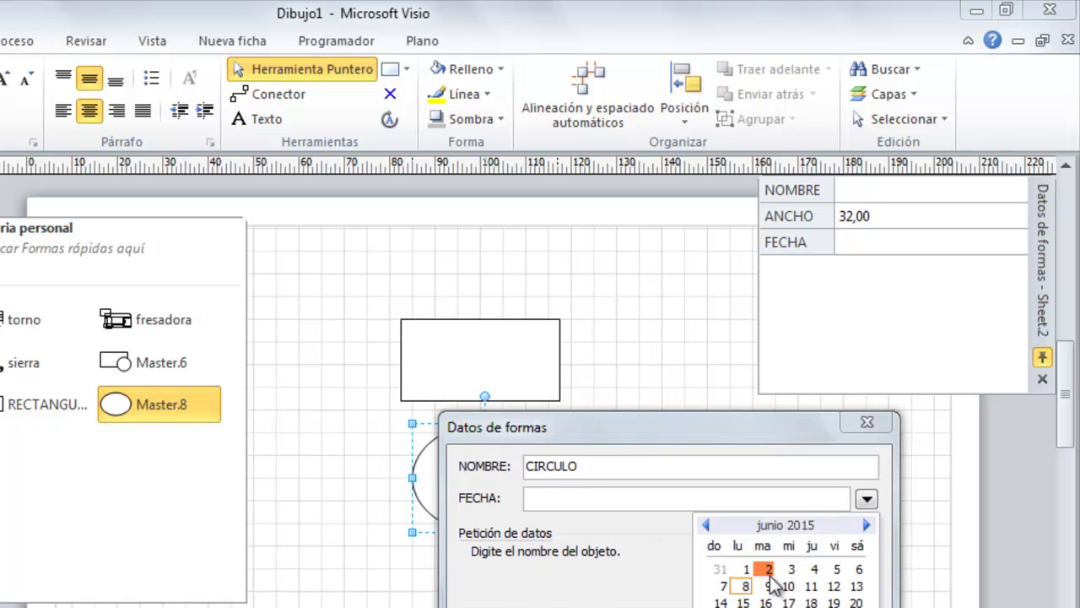
{"action": "left_click", "coordinate": [760, 568]}
{"action": "key", "text": "Return"}
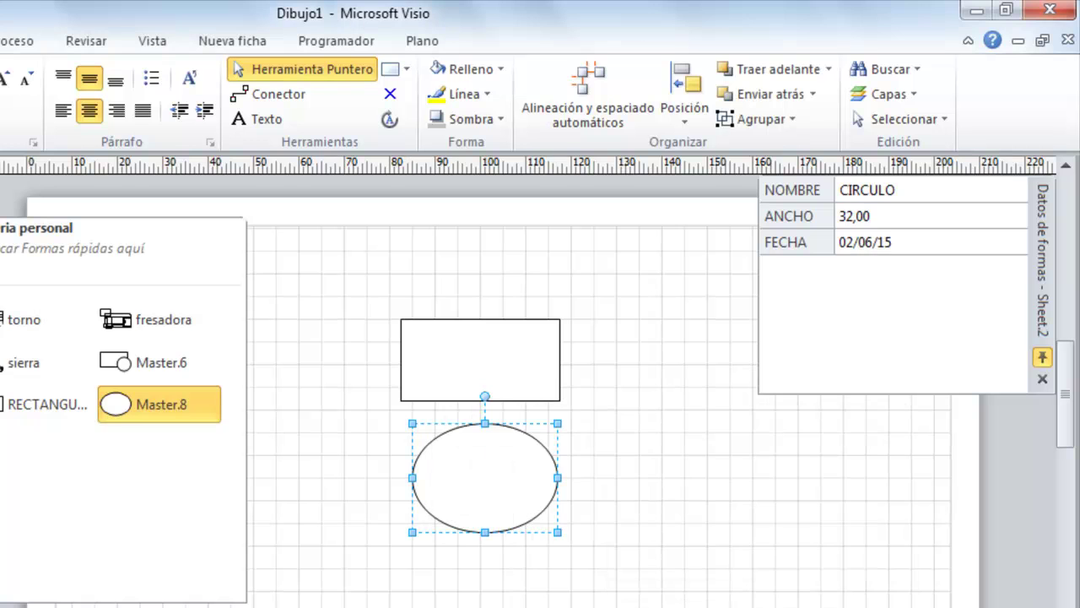
Review the NOMBRE, ANCHO and FECHA shape data of the rectangle and the ellipse, together and one at a time
{"action": "left_click", "coordinate": [614, 390]}
{"action": "left_click_drag", "start_coordinate": [354, 289], "coordinate": [632, 526]}
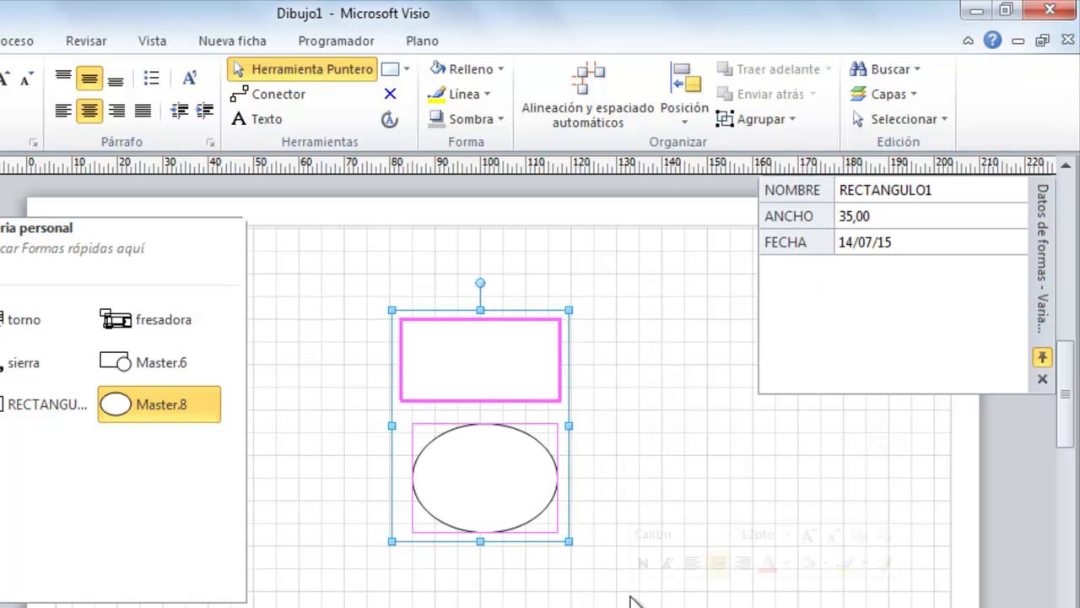
{"action": "left_click", "coordinate": [592, 493]}
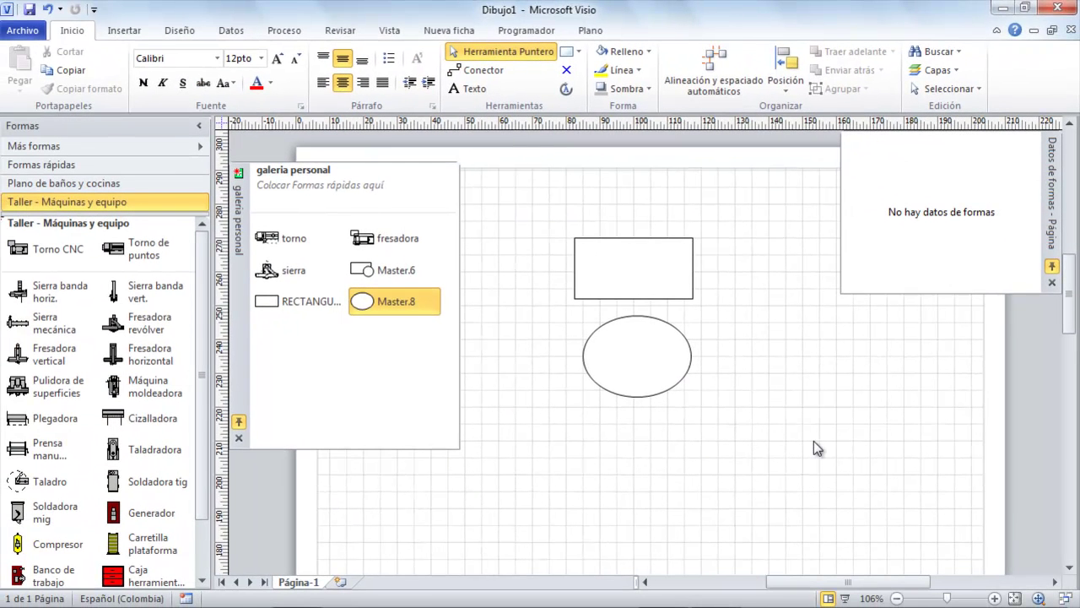
{"action": "left_click", "coordinate": [609, 244]}
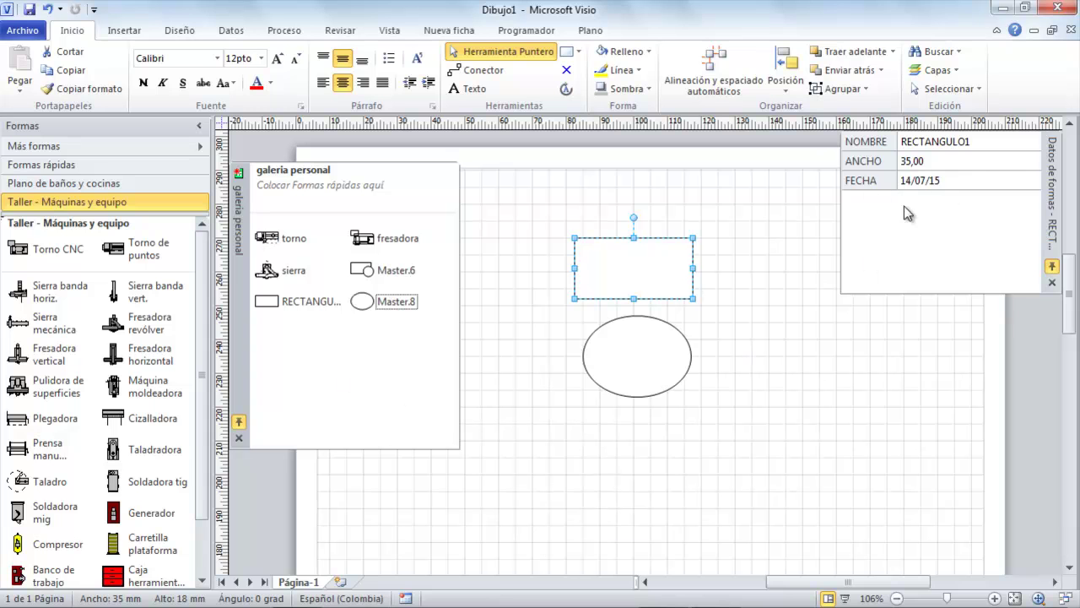
{"action": "left_click", "coordinate": [635, 354]}
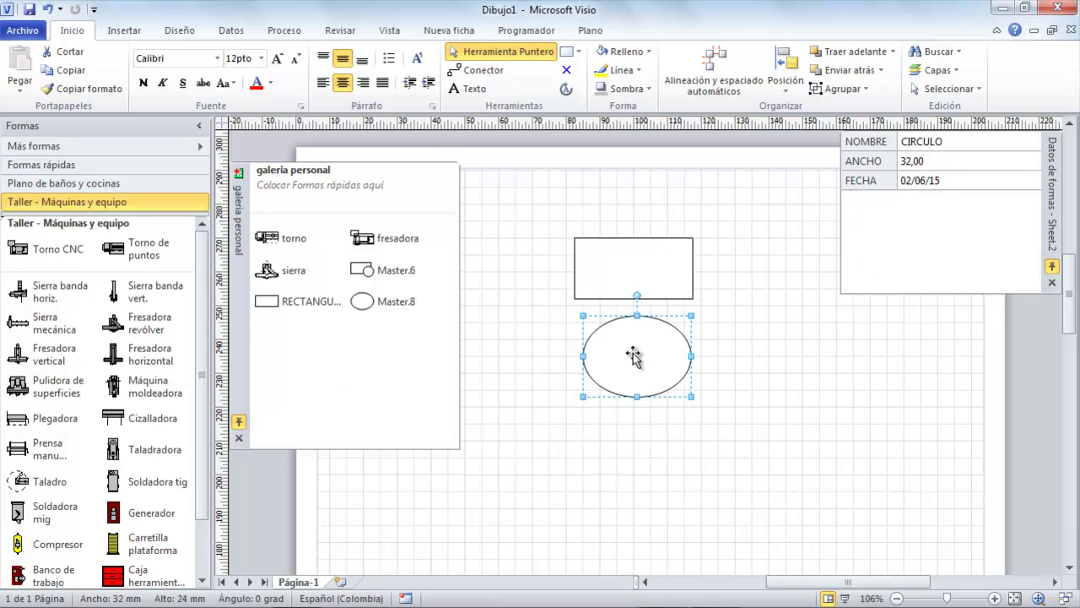
{"action": "left_click", "coordinate": [819, 354]}
{"action": "left_click", "coordinate": [629, 266]}
{"action": "left_click", "coordinate": [735, 311]}
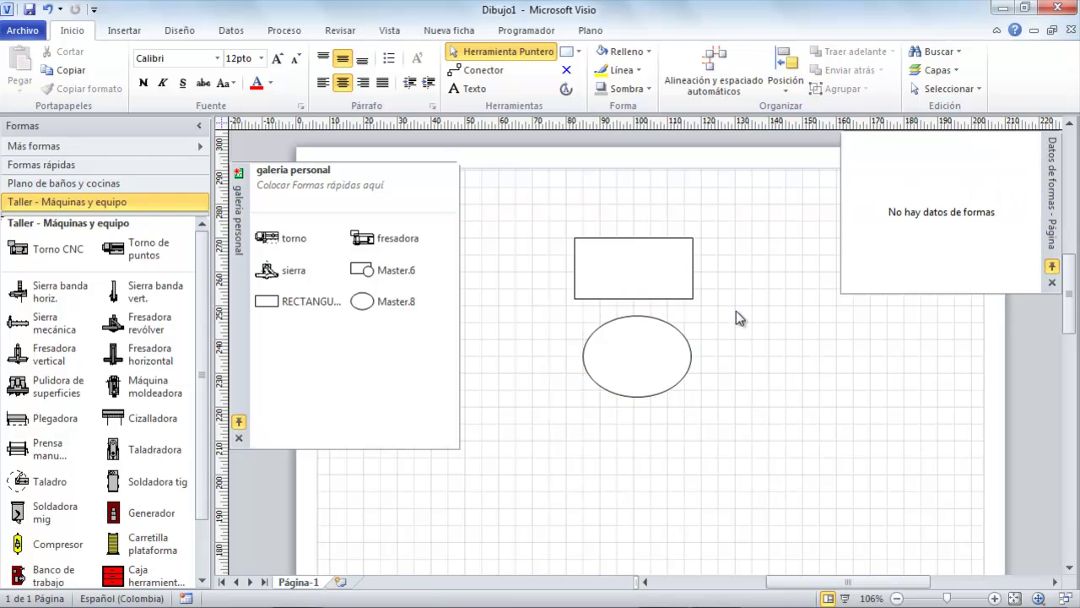
{"action": "left_click", "coordinate": [639, 369]}
{"action": "left_click", "coordinate": [762, 369]}
{"action": "left_click", "coordinate": [663, 288]}
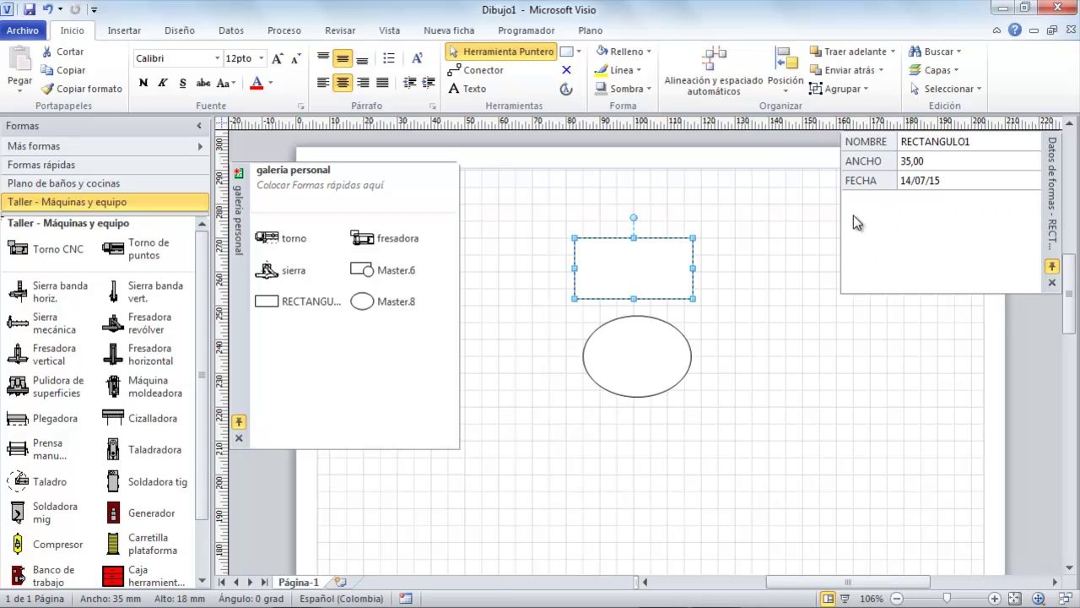
{"action": "left_click", "coordinate": [638, 365]}
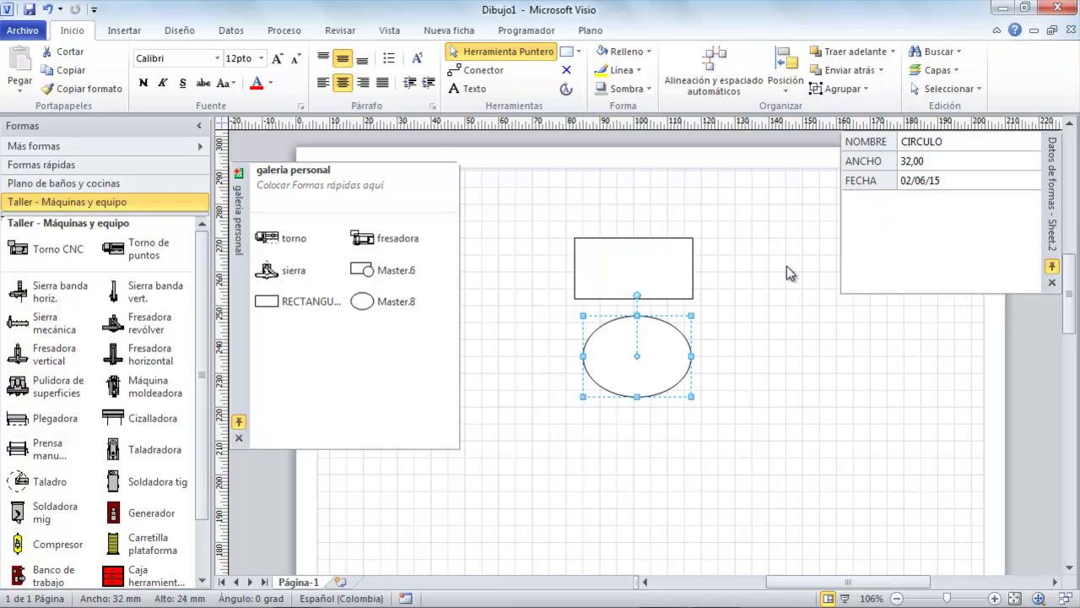
{"action": "left_click", "coordinate": [827, 379]}
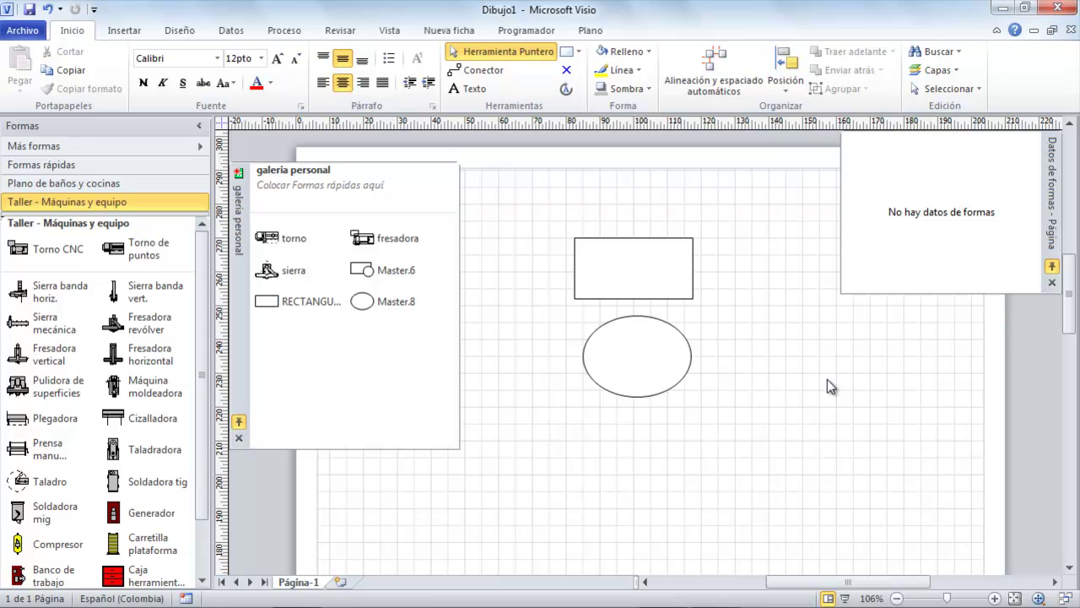